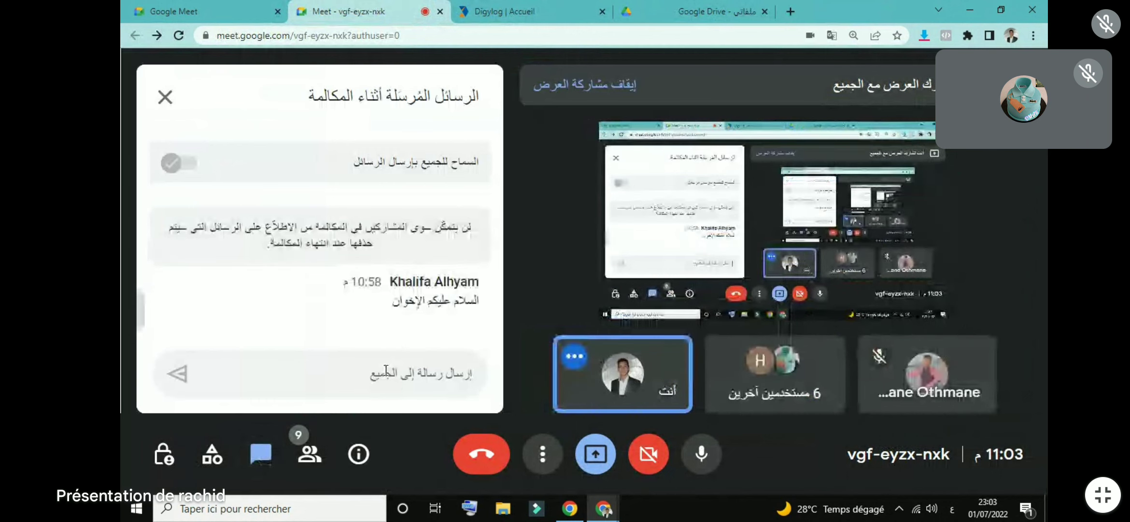
Step: Admit the person asking to join the Meet call, then return to Google Drive
left_click(710, 11)
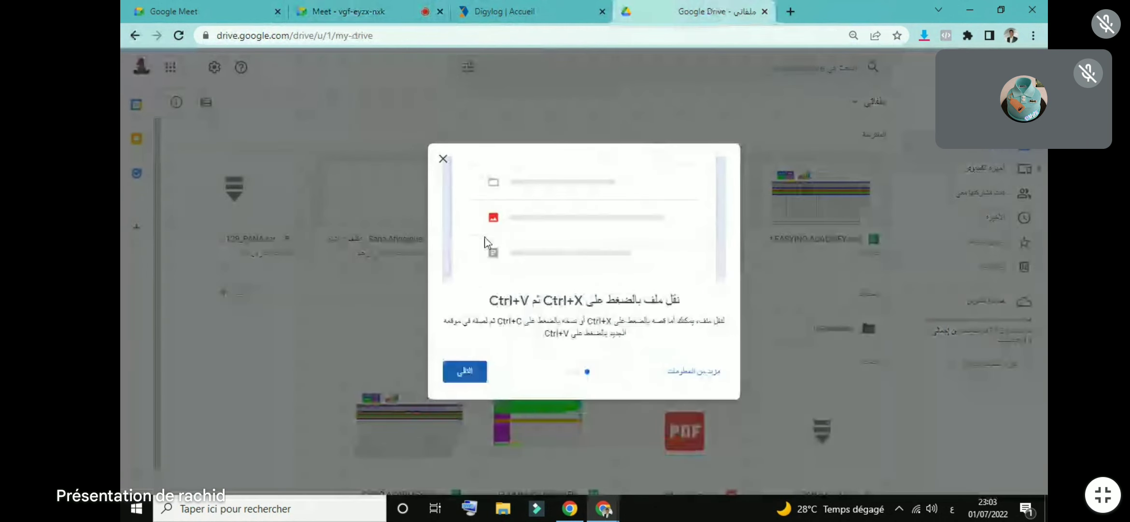
left_click(366, 8)
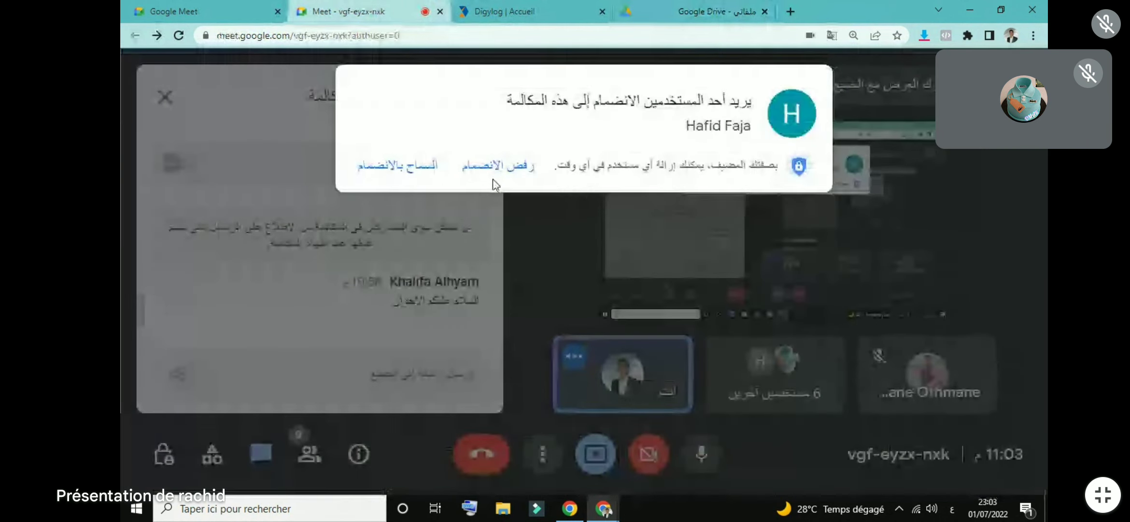
left_click(425, 163)
left_click(719, 9)
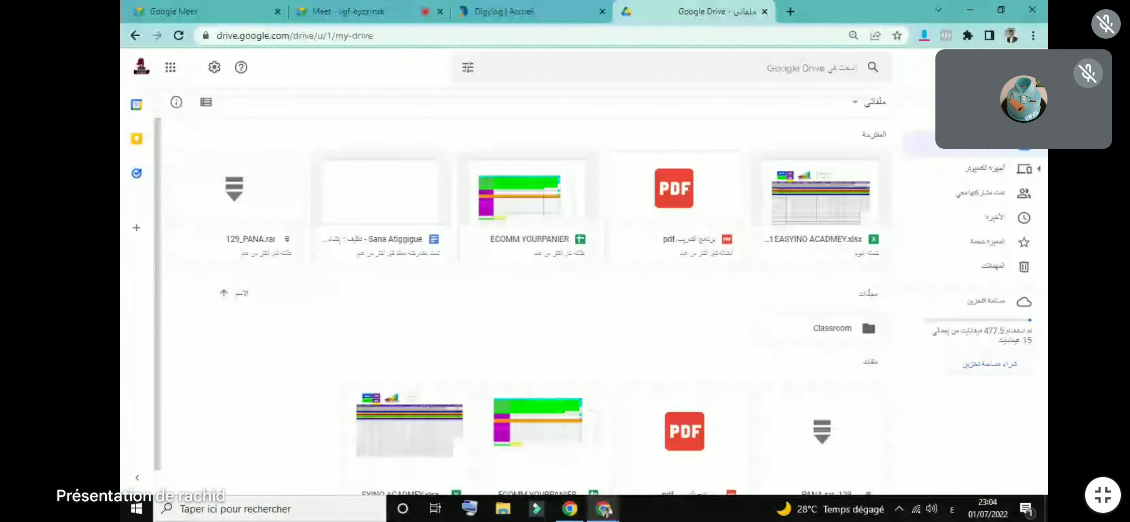
Step: Look through the account and Google apps menus, then select EASYINO ACADMEY.xlsx in My Drive
left_click(141, 67)
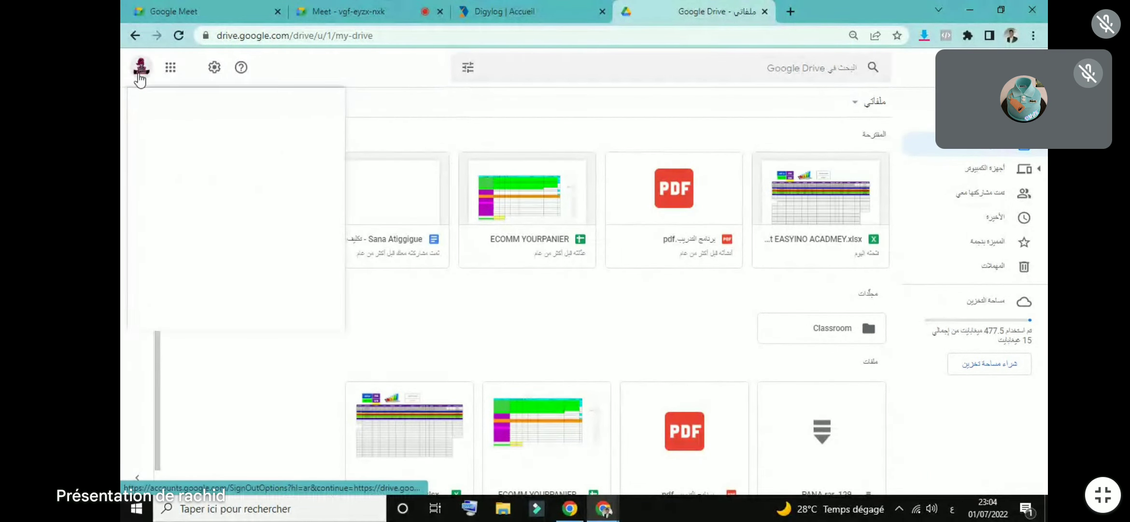
left_click(338, 66)
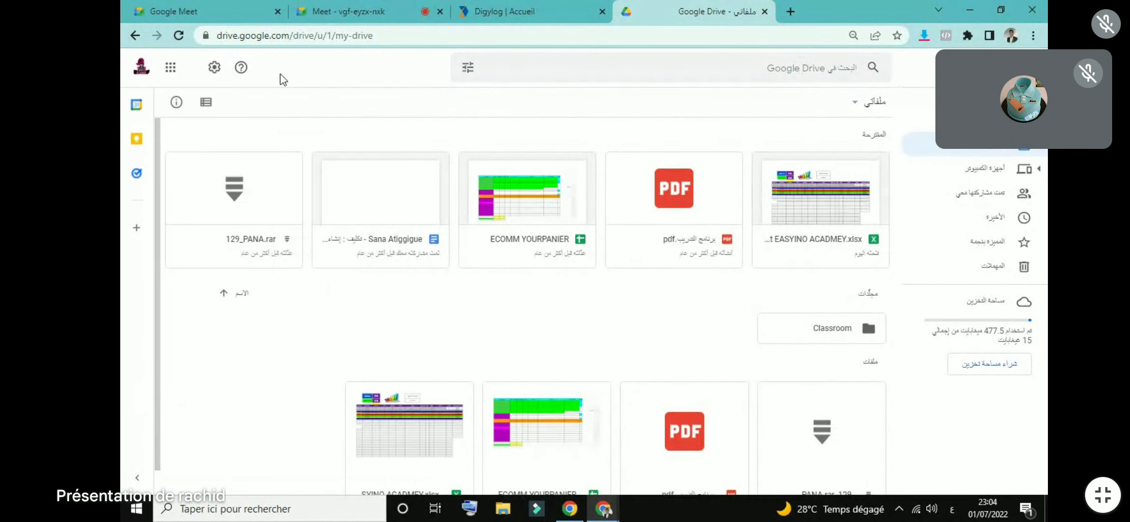
left_click(169, 70)
scroll(131, 135, "down", 2)
scroll(130, 160, "down", 2)
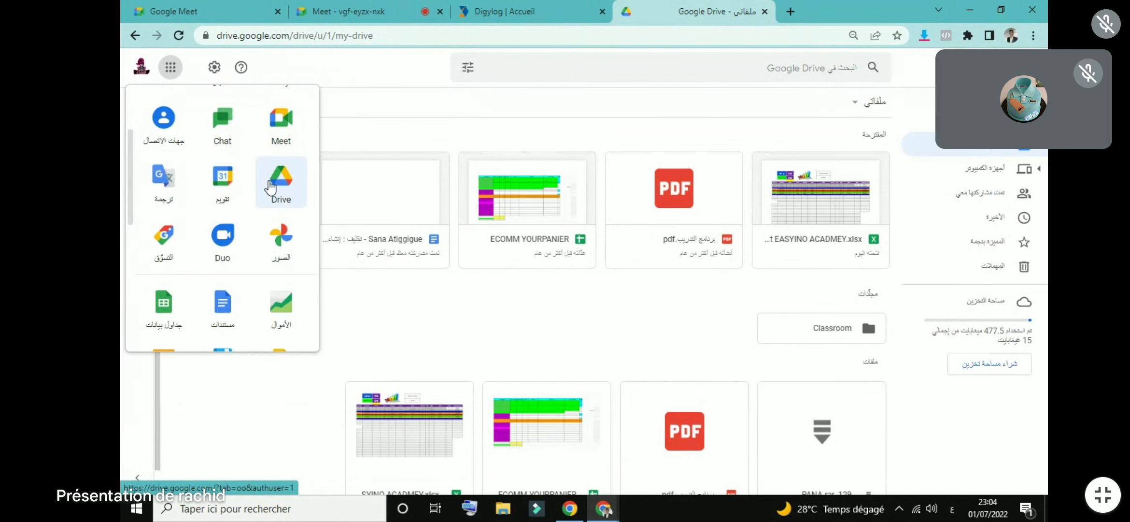
left_click(390, 136)
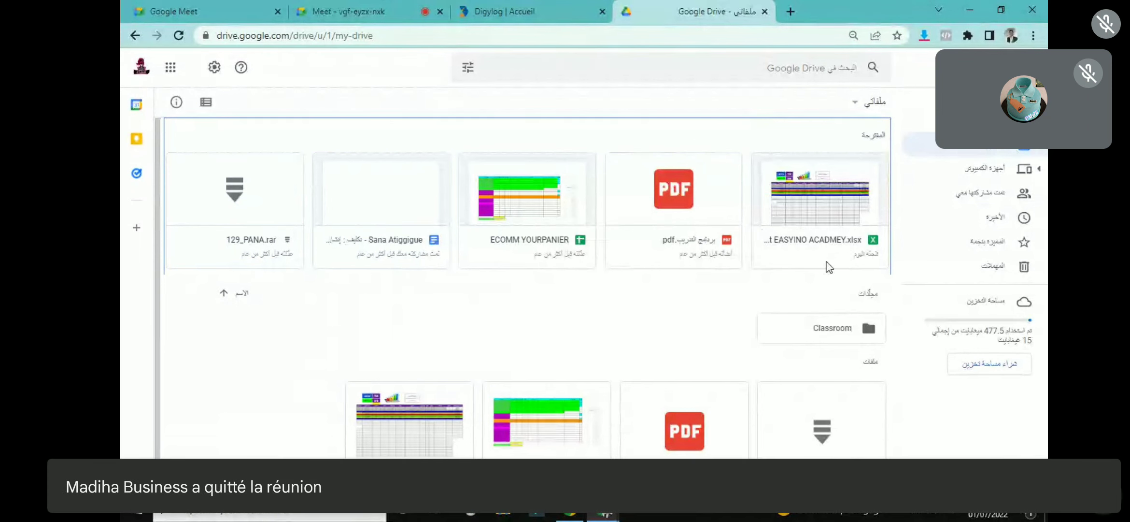
left_click(795, 195)
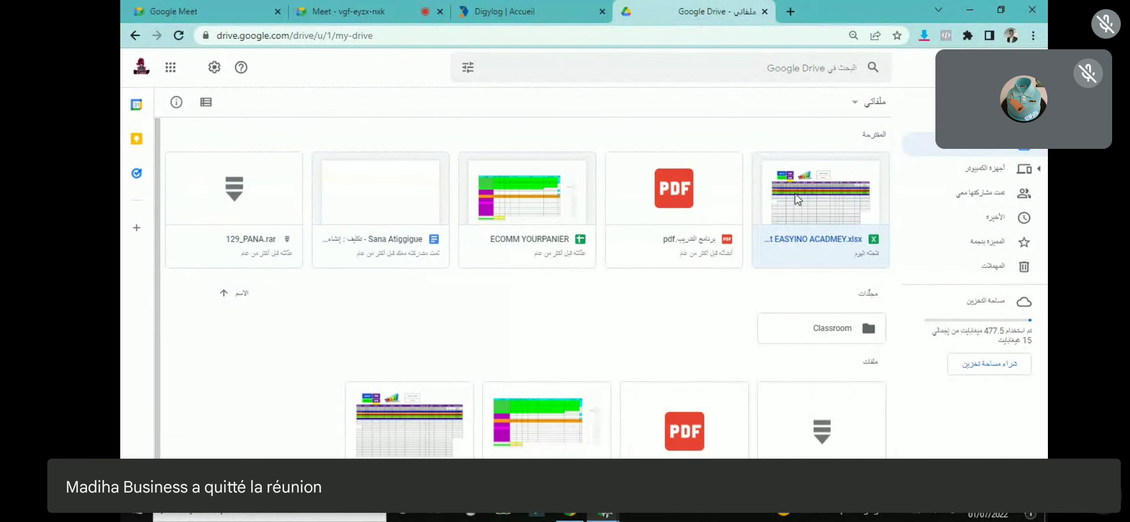
Step: Set EASYINO ACADMEY.xlsx to Anyone with the link can view and copy its share link
right_click(795, 197)
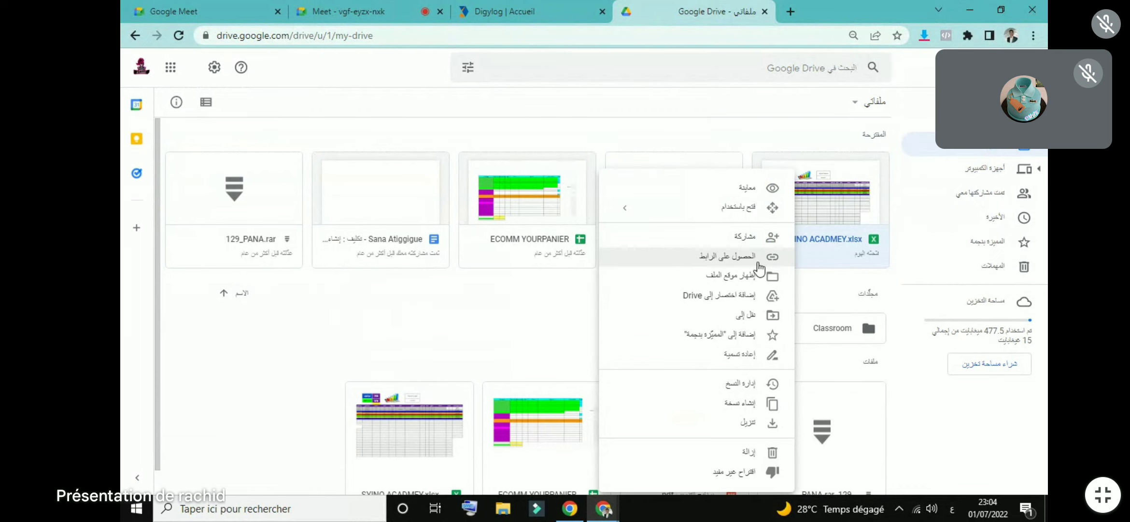
left_click(730, 265)
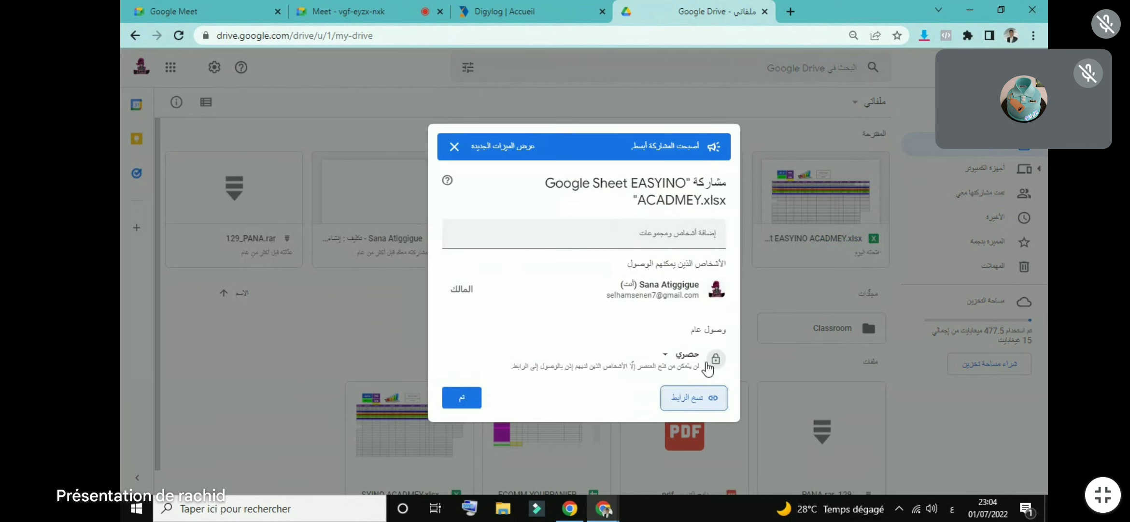
left_click(668, 356)
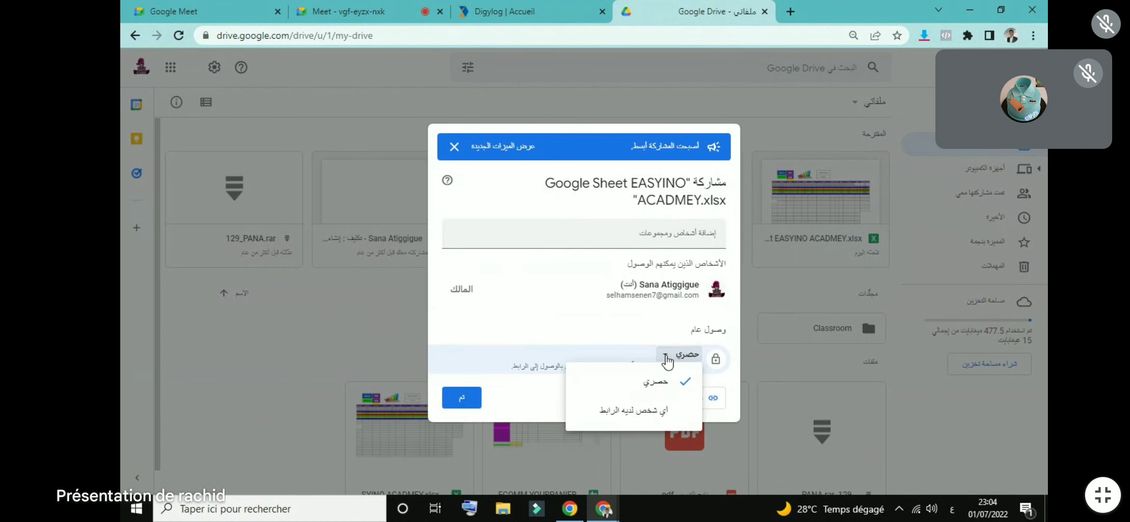
left_click(617, 419)
left_click(676, 404)
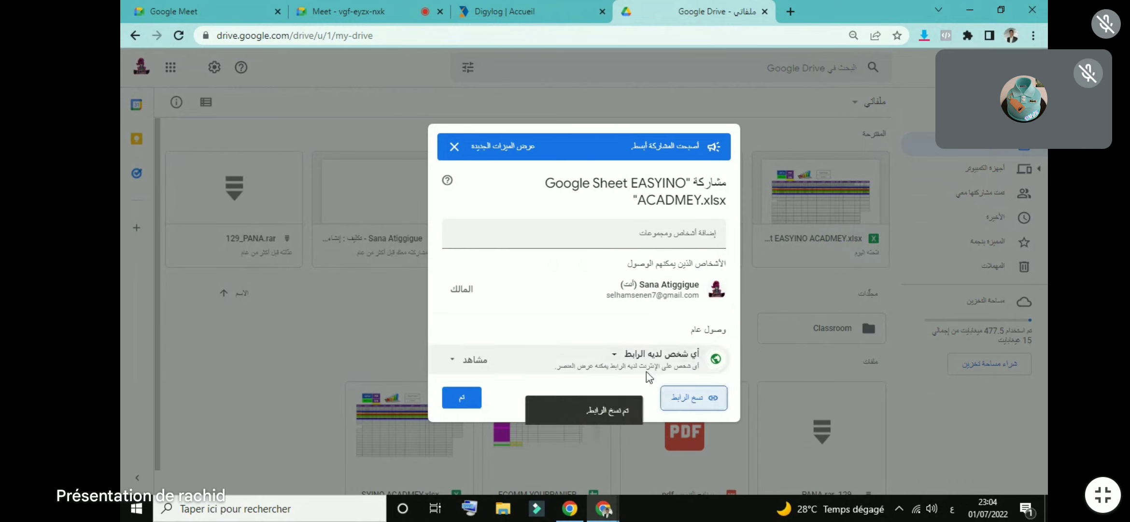
left_click(698, 404)
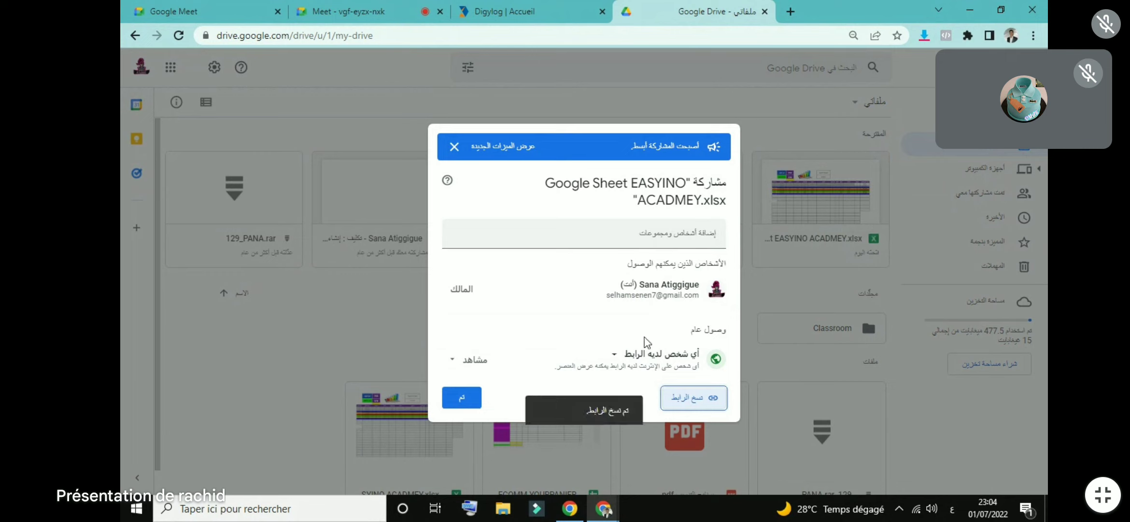
left_click(694, 397)
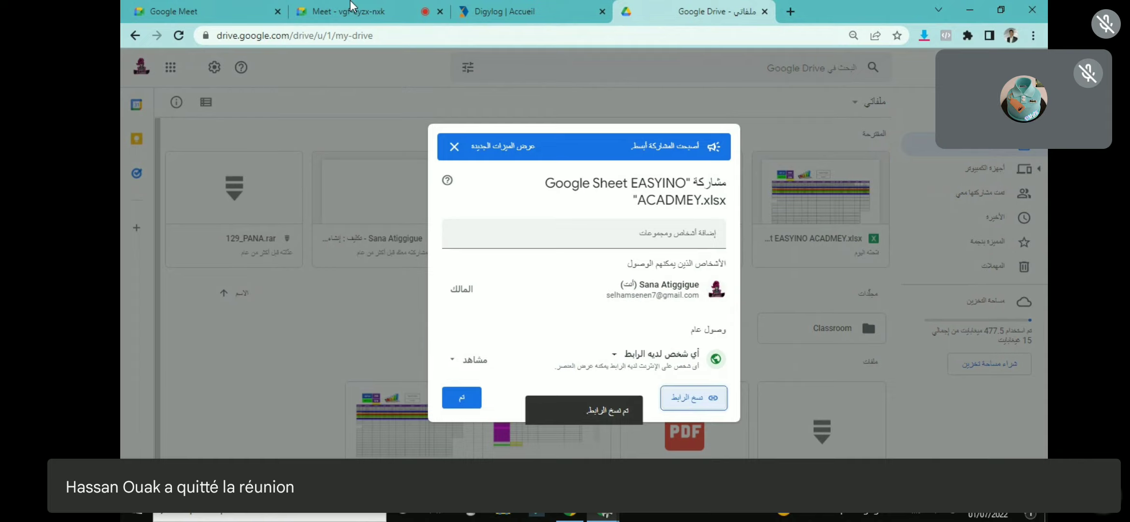
left_click(354, 11)
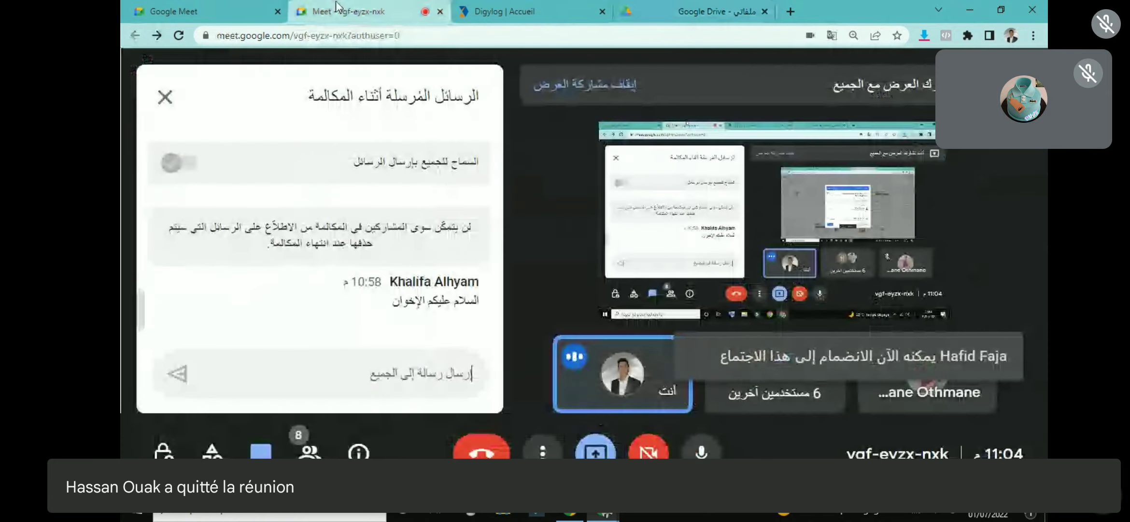
Step: Paste the spreadsheet share link into the Meet chat and send it to everyone
left_click(395, 381)
key("ctrl+v")
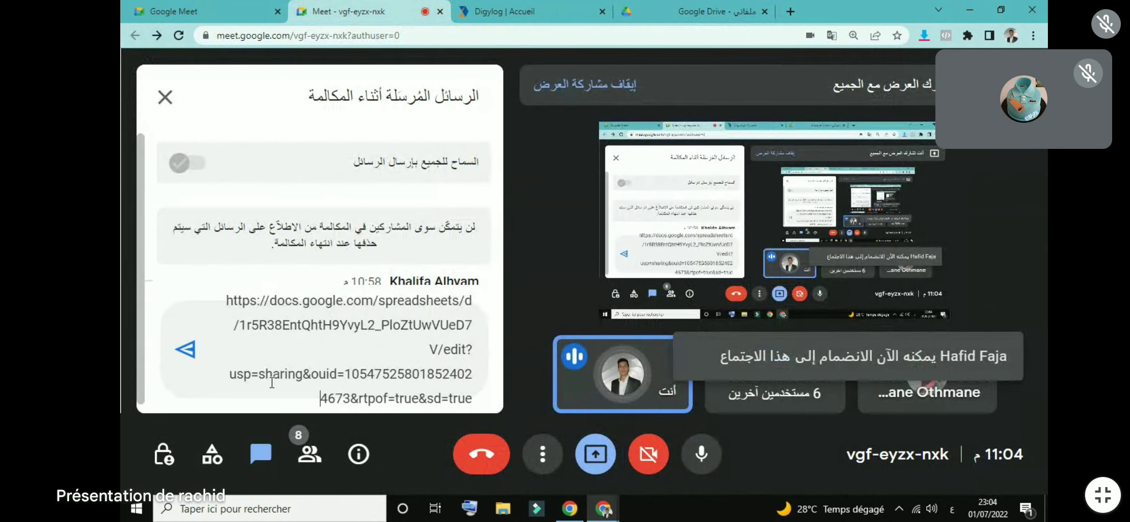
left_click(185, 350)
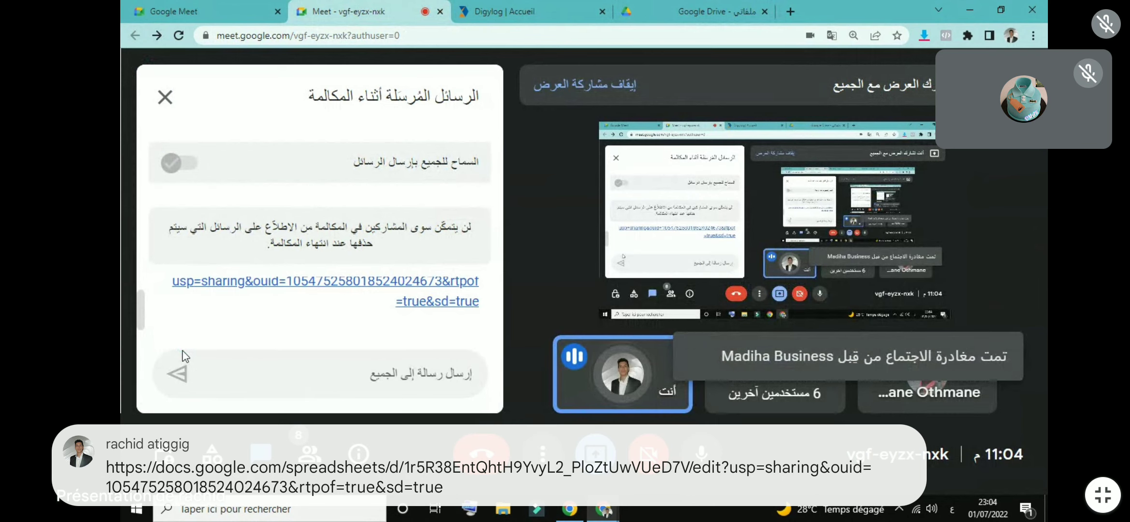
left_click(163, 95)
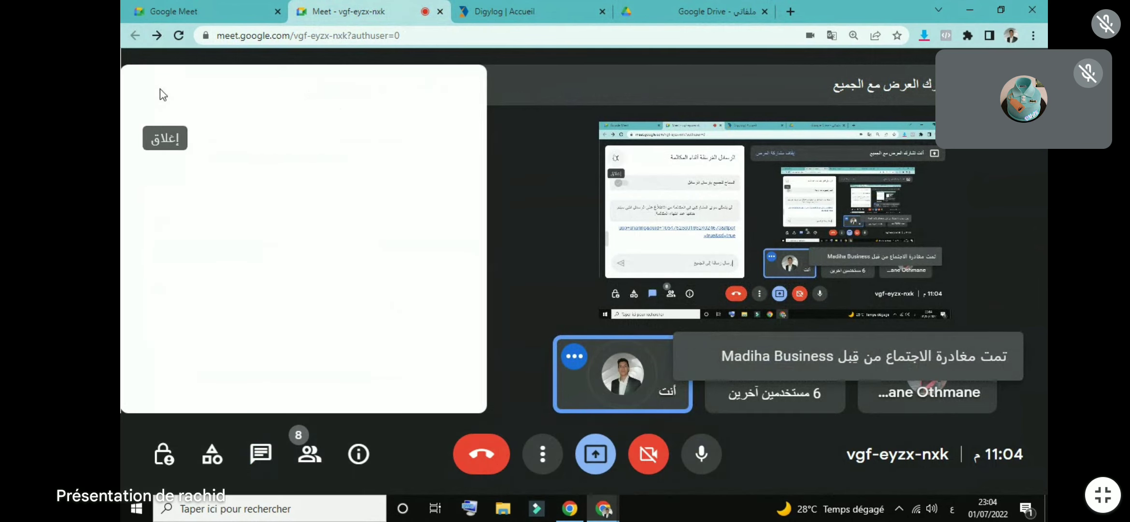
Step: Back in Drive, close the sharing dialog and select EASYINO ACADMEY.xlsx
left_click(695, 11)
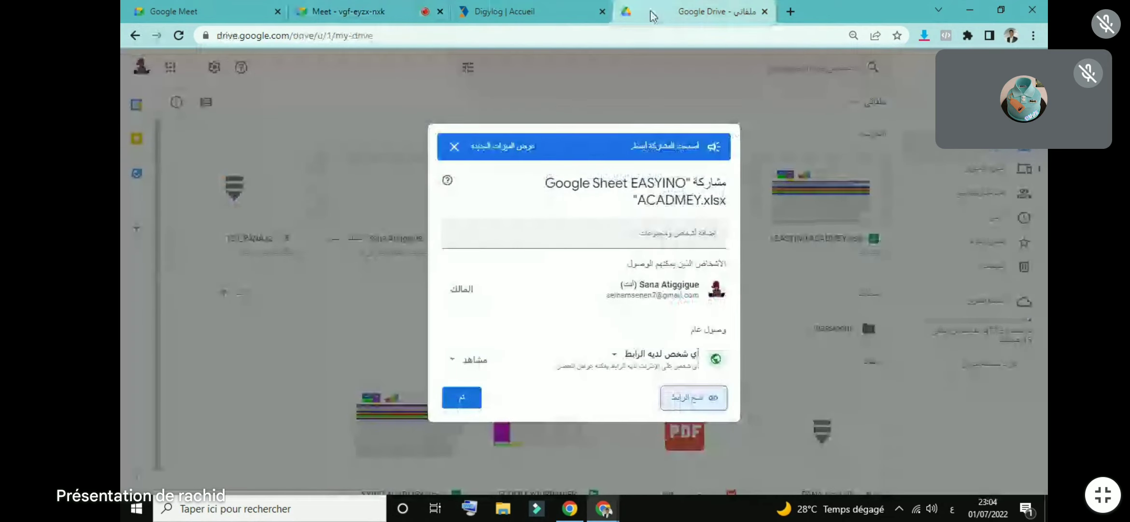
left_click(461, 397)
left_click(850, 186)
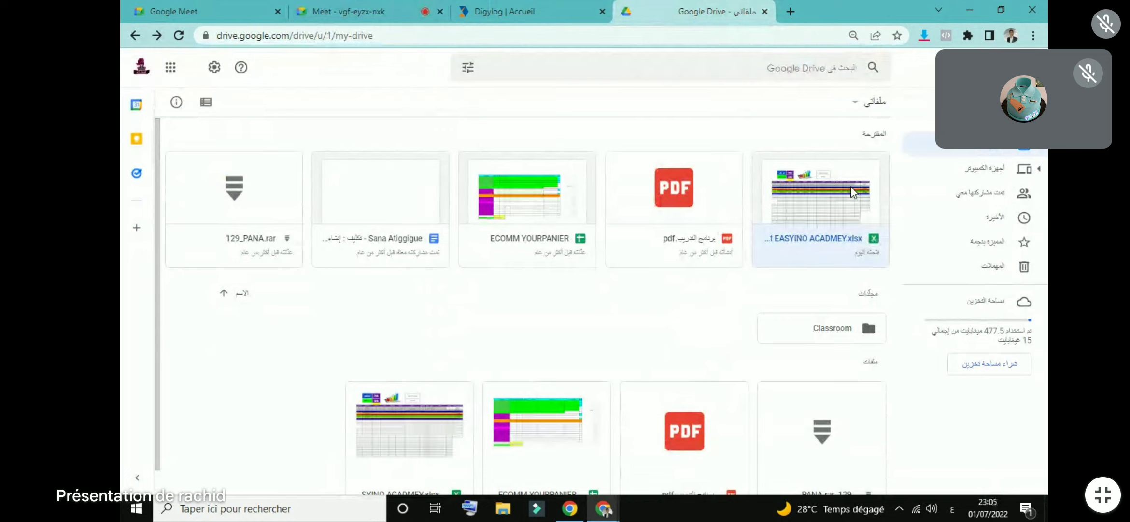
Step: Open EASYINO ACADMEY.xlsx in Sheets, dismiss the Meet promo popup, and select cells A5, B6 and B5
double_click(850, 187)
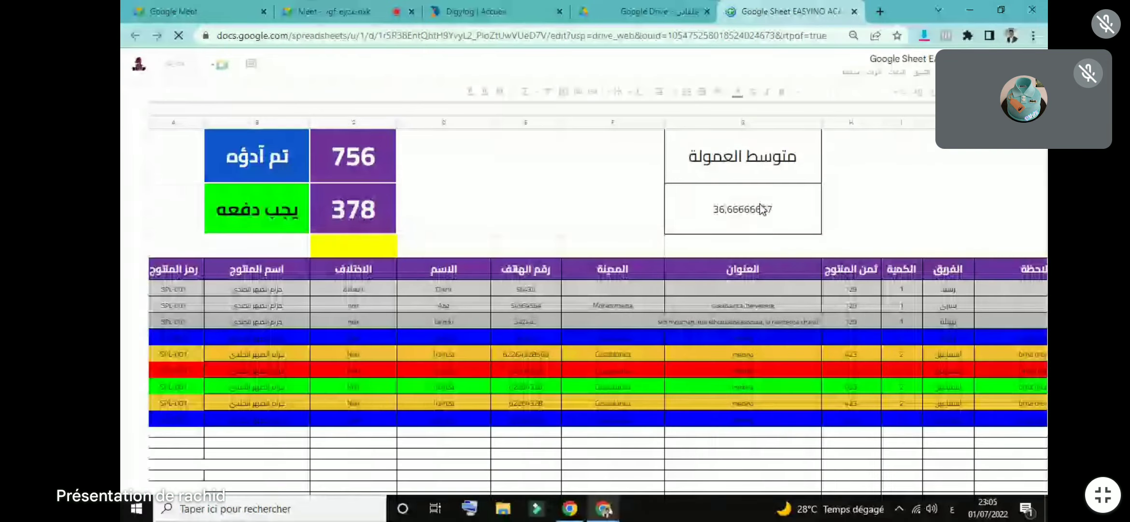
left_click(371, 11)
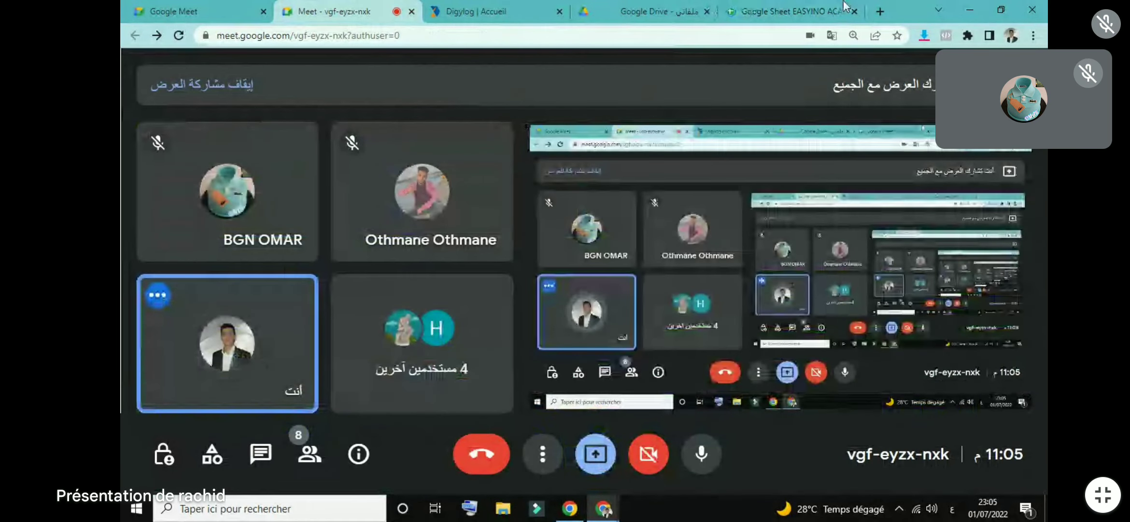
left_click(792, 11)
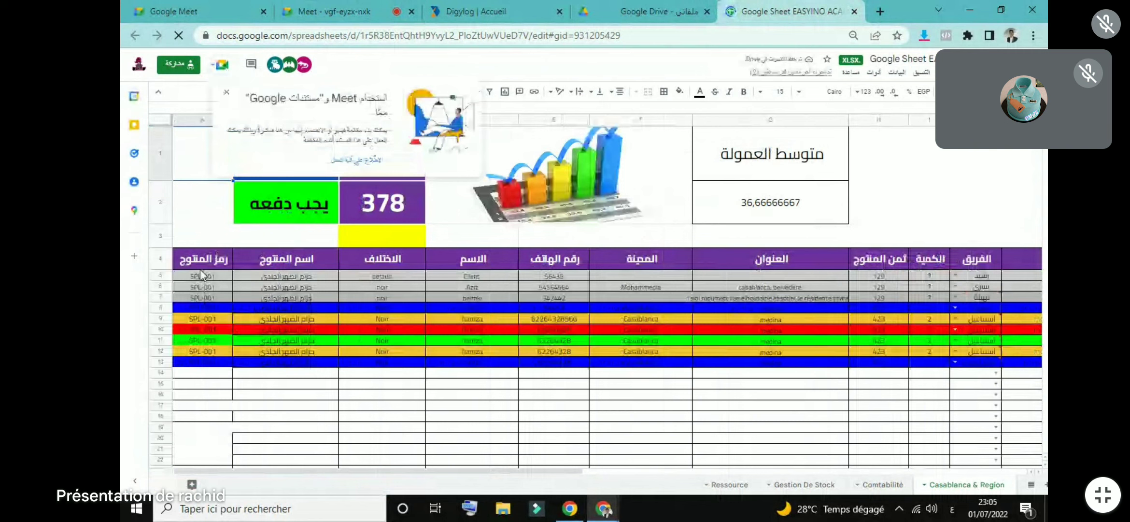
left_click(198, 268)
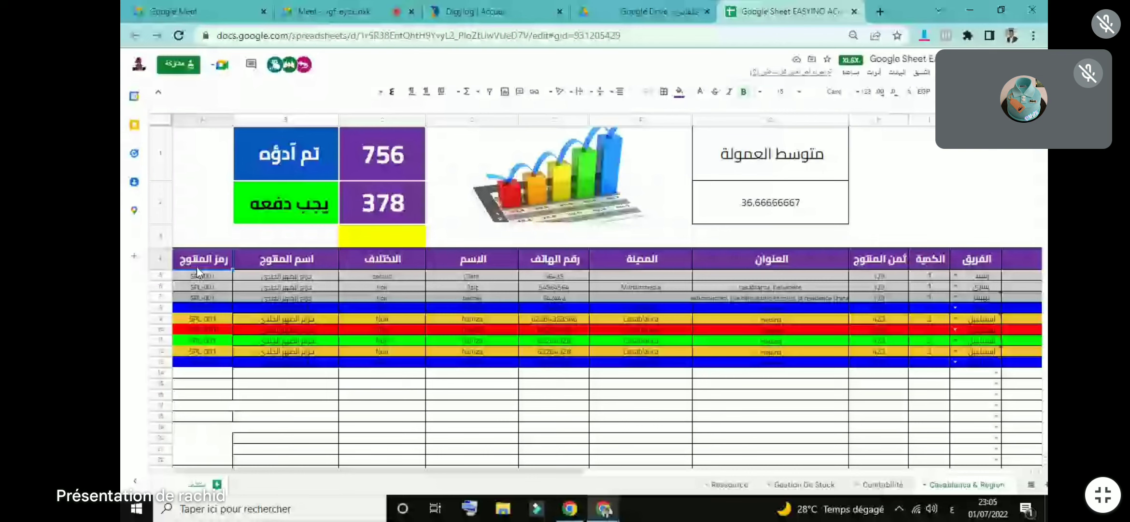
left_click(203, 275)
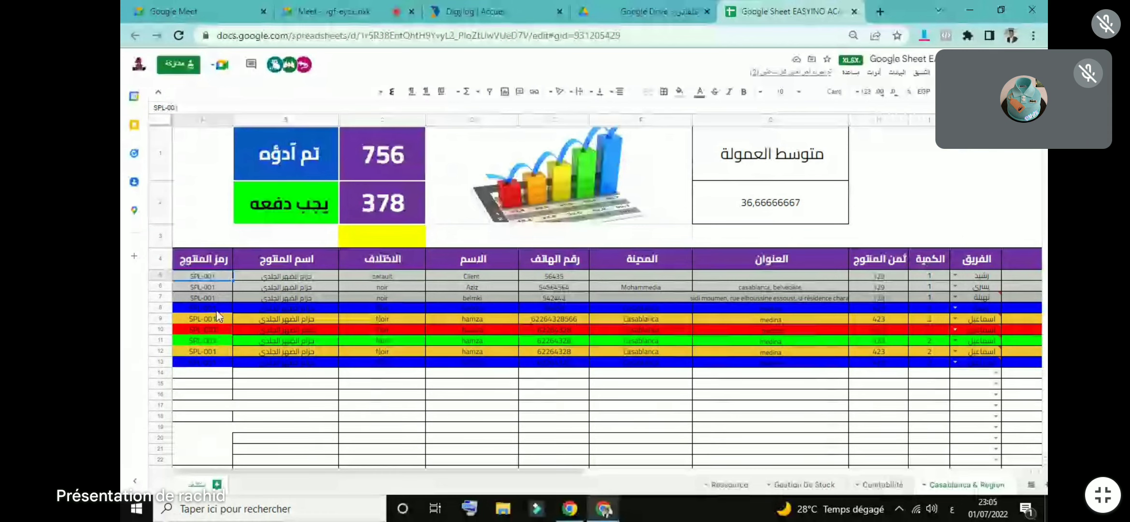
left_click(286, 287)
left_click(300, 278)
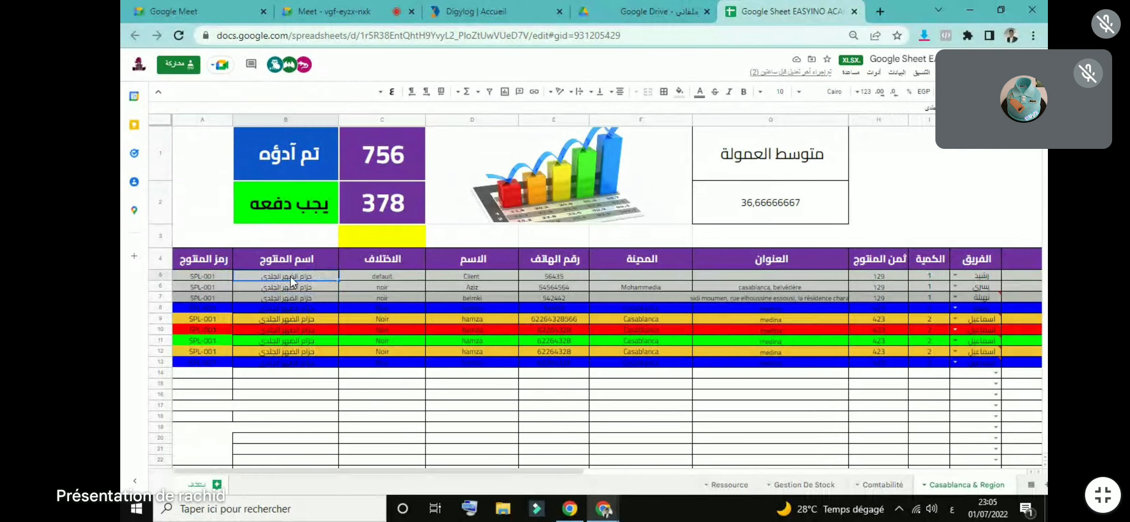
Step: Select header cell C4, then the hamza name and Casablanca city cells in row 11
left_click(407, 257)
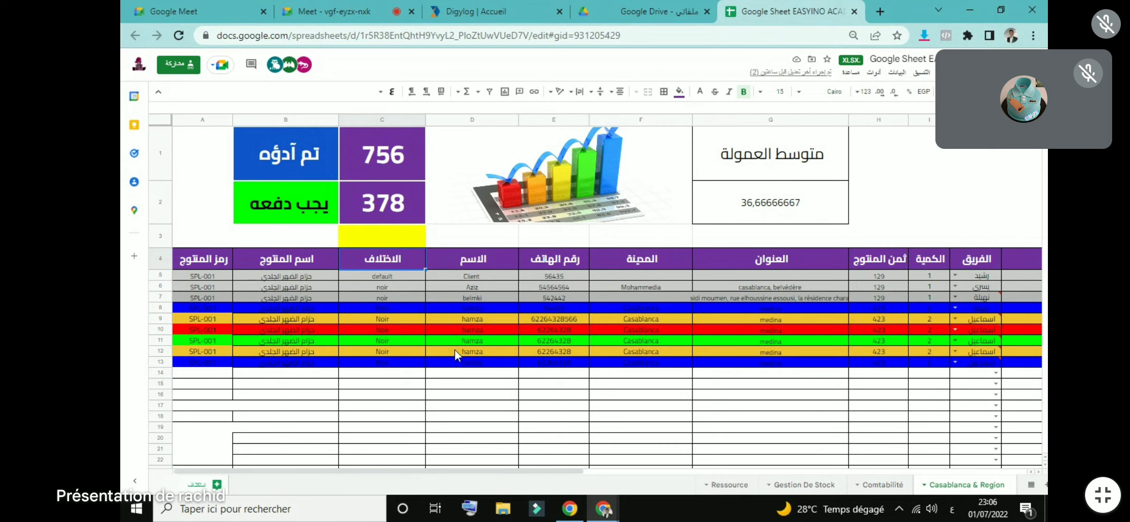
left_click(471, 344)
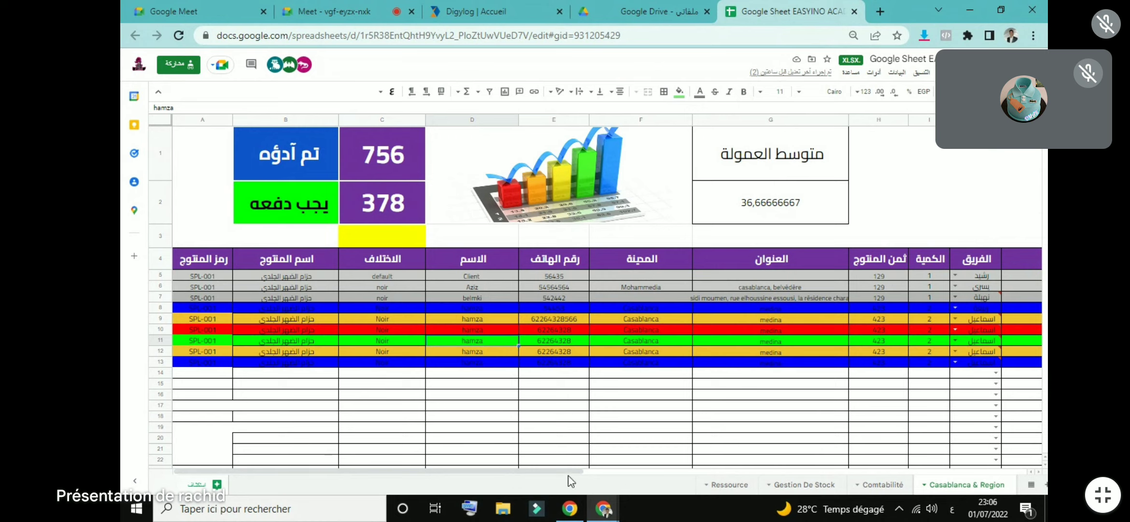
left_click_drag(570, 471, 604, 469)
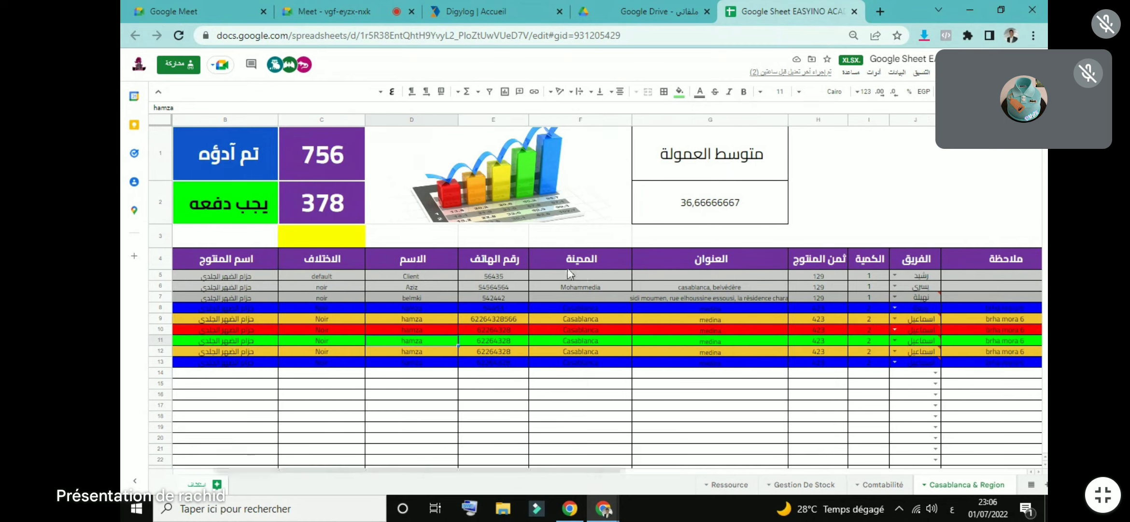
left_click(568, 339)
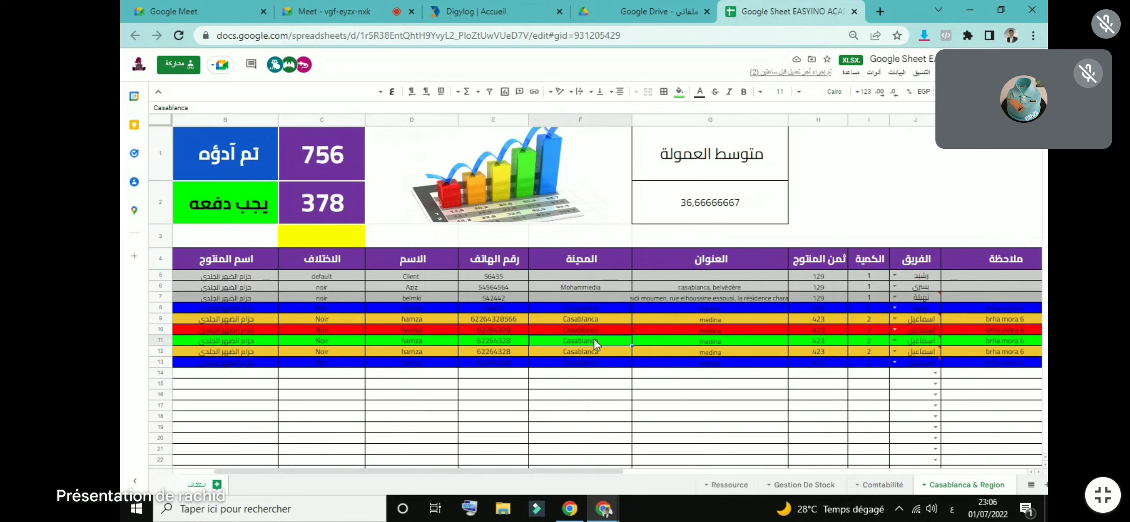
Step: Admit the waiting participant to the Meet call and return to the orders sheet
left_click(333, 5)
left_click(390, 163)
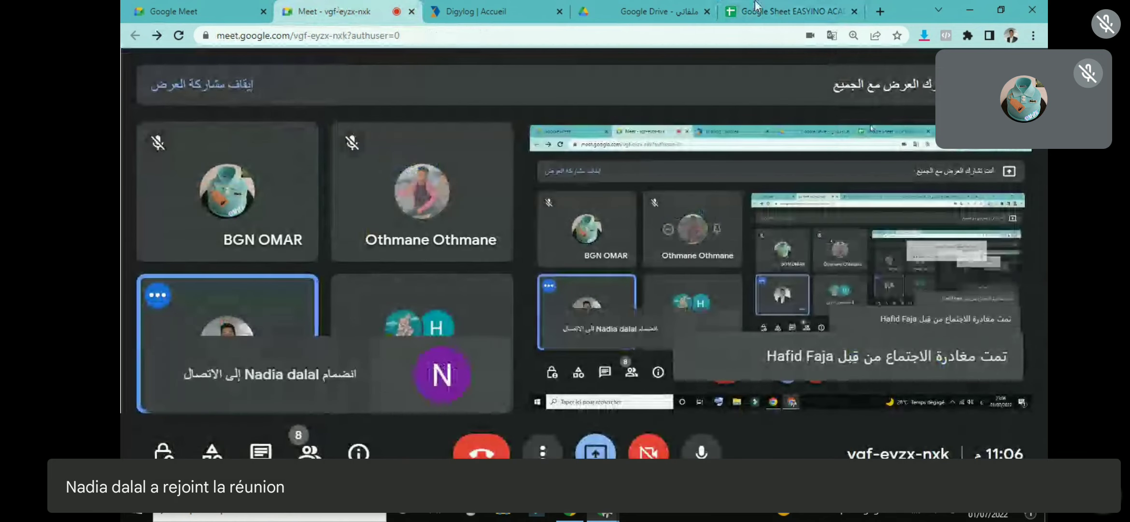
left_click(757, 7)
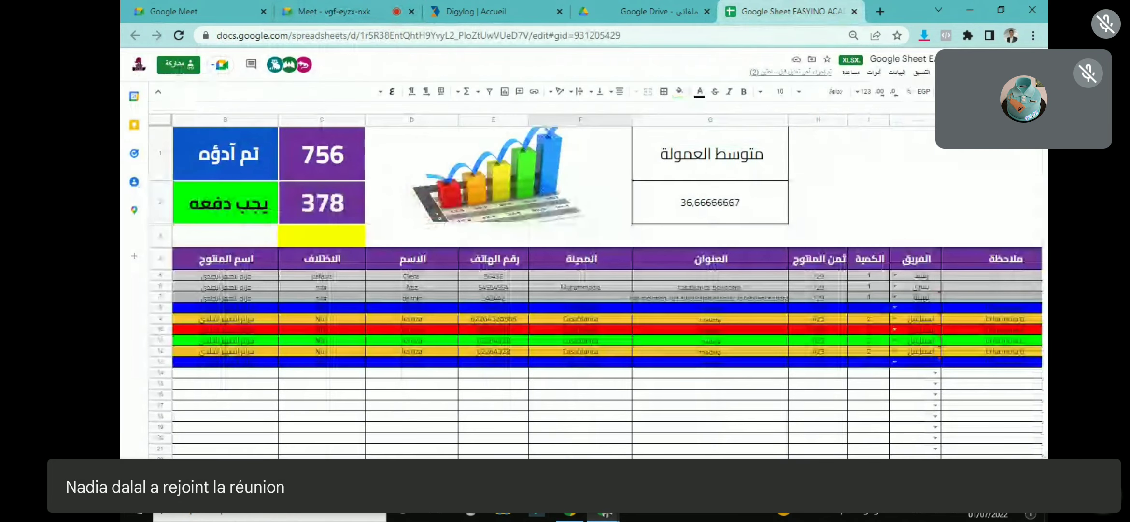
Step: Replace the 423 product price in cell H11 with 199
scroll(615, 253, "right", 2)
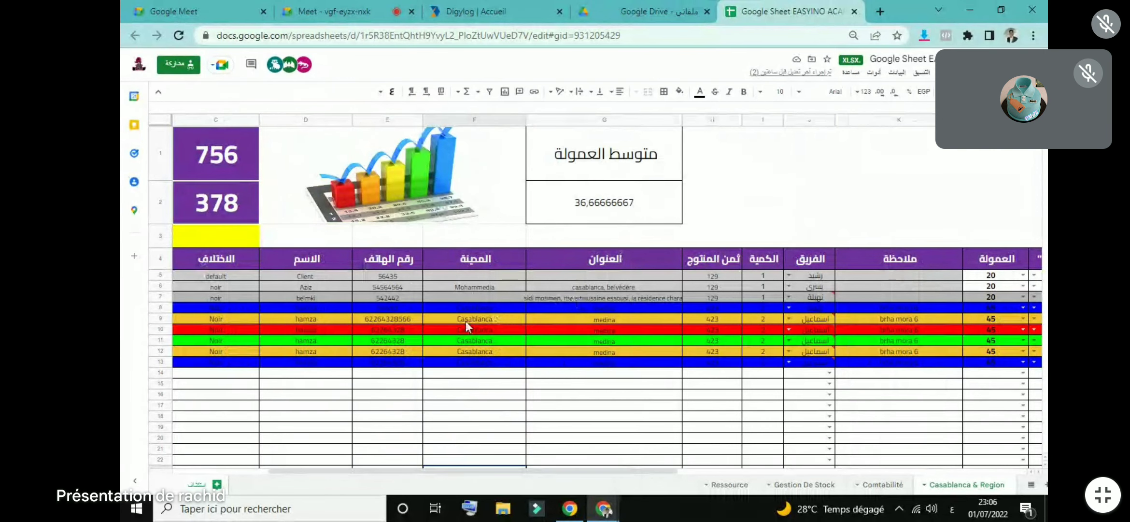
left_click(580, 327)
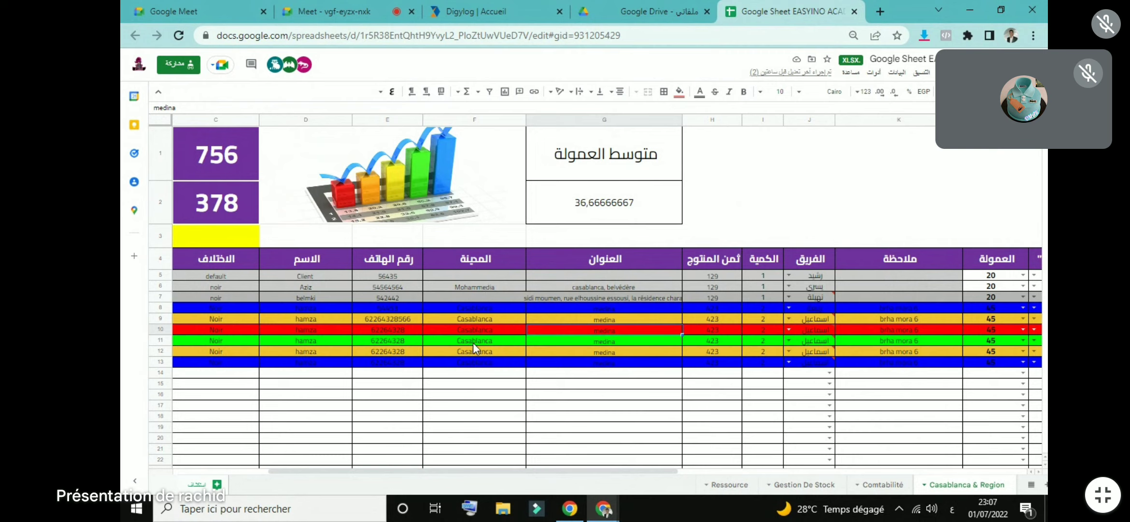
left_click(575, 340)
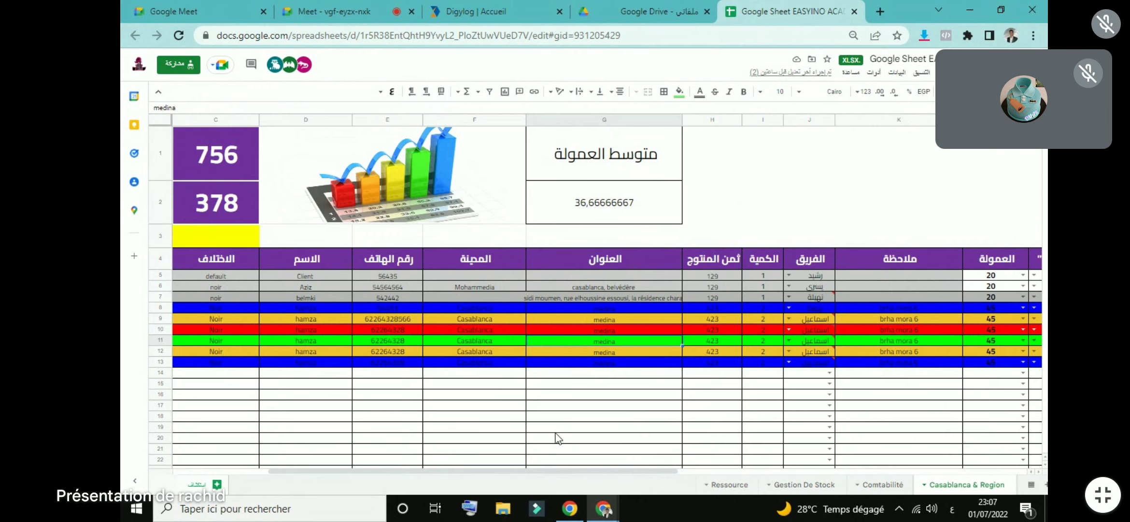
left_click_drag(559, 473, 590, 474)
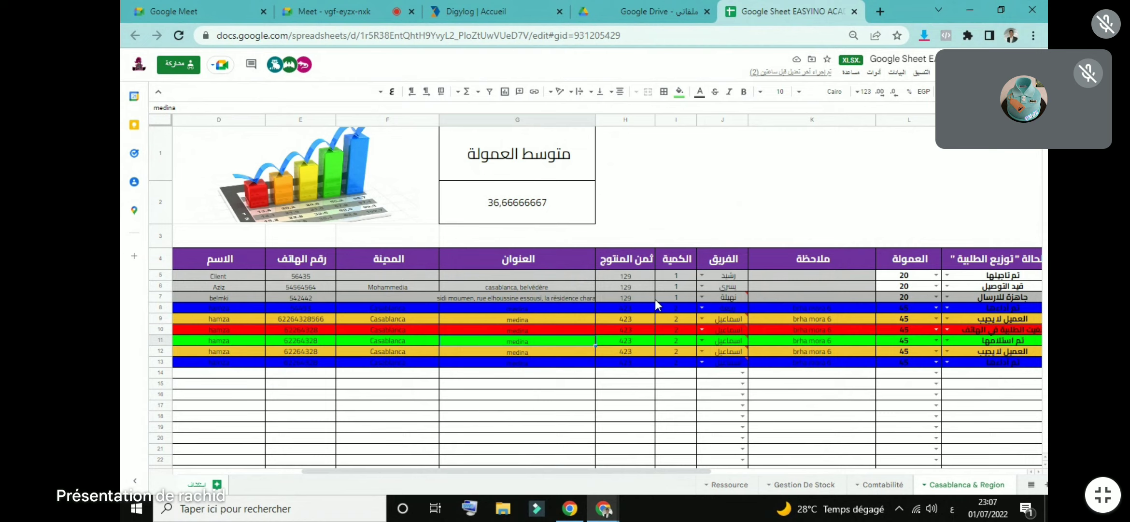
double_click(622, 339)
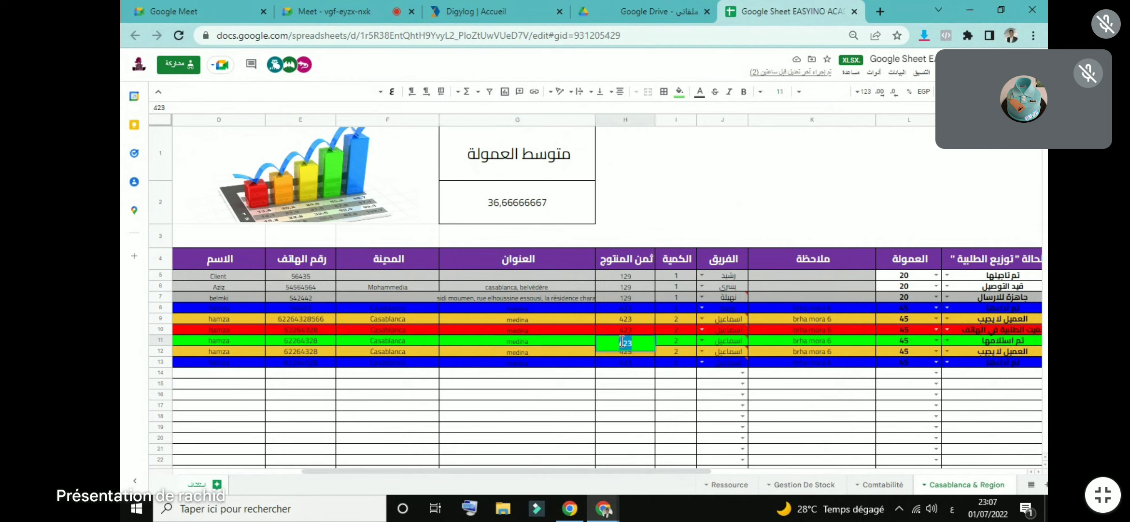
type("199")
left_click(627, 428)
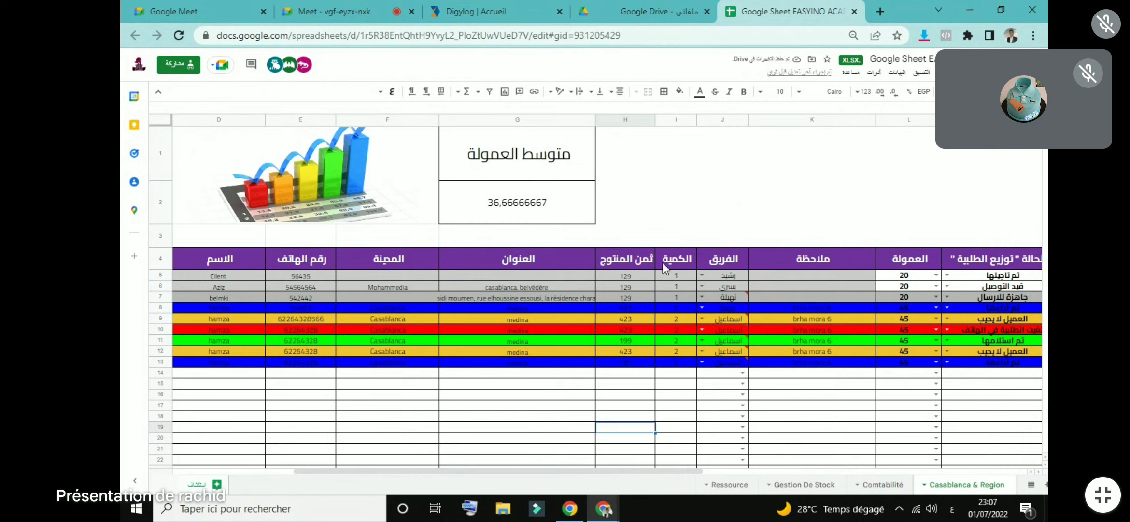
Step: Change the row 7 quantity in cell I7 to 2
double_click(673, 295)
type("2")
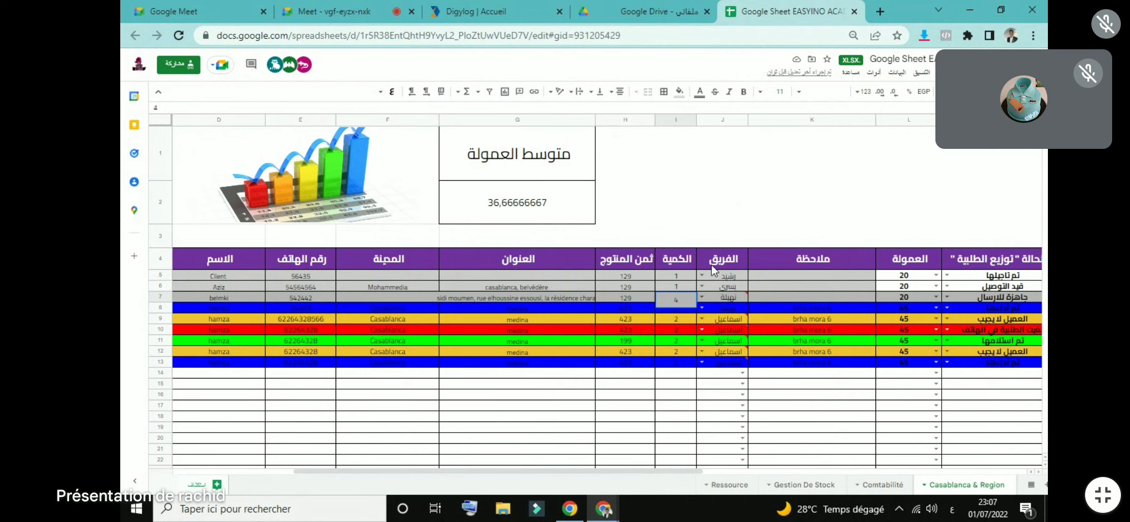
left_click(765, 213)
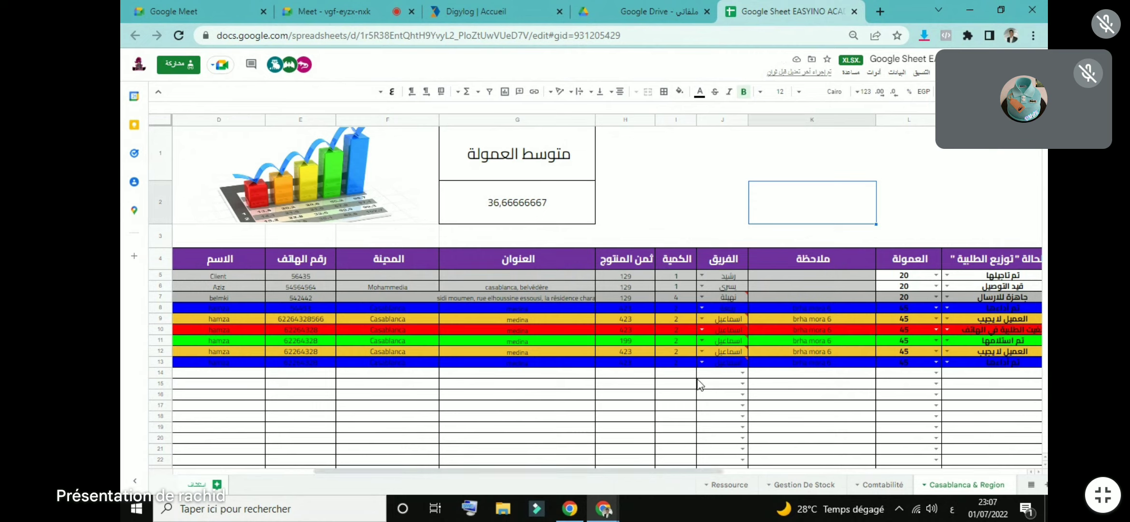
Step: Inspect the team dropdown choices in column J for rows 8 and 10
mouse_move(701, 363)
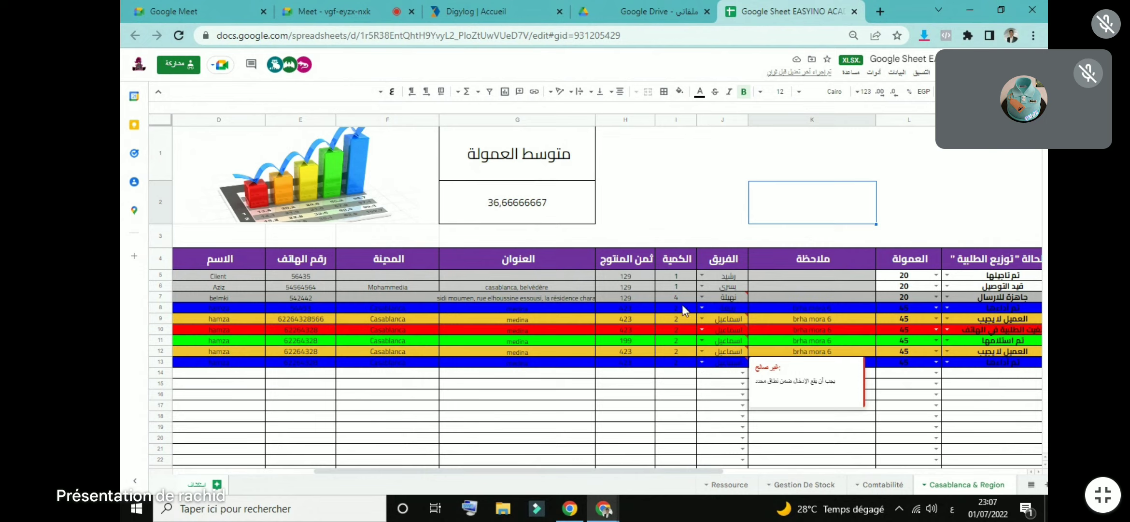
left_click(701, 308)
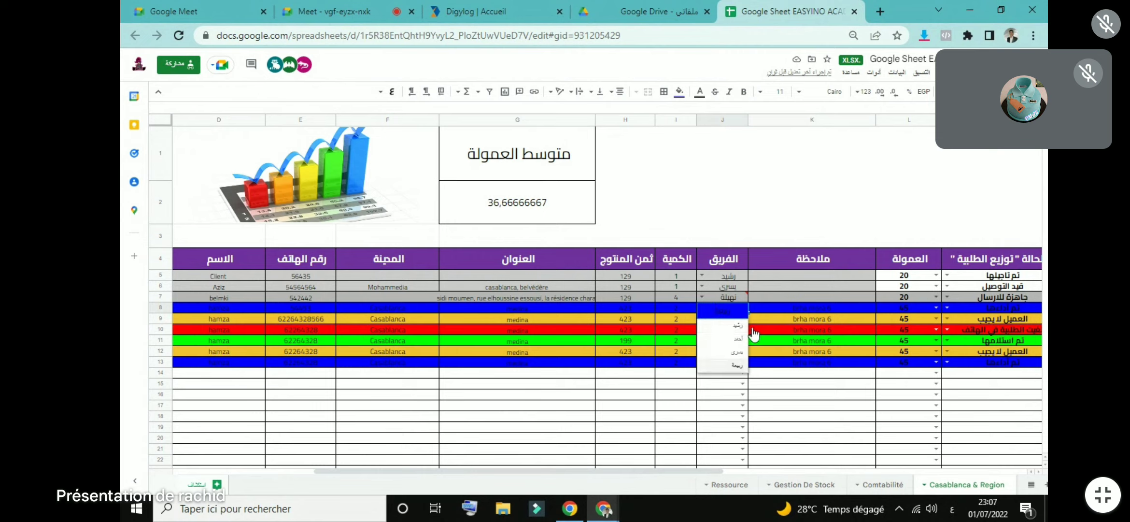
left_click(767, 165)
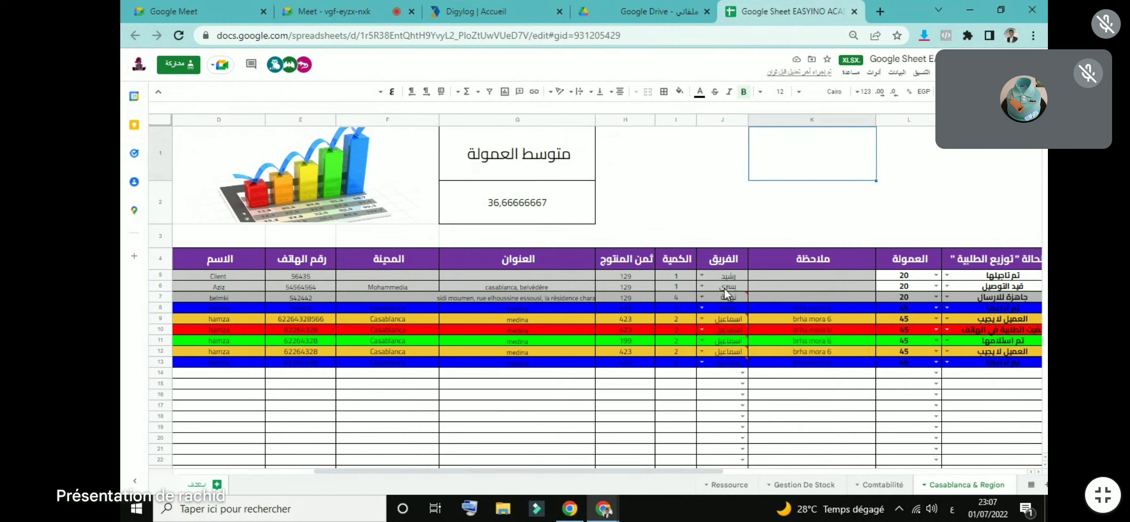
left_click(716, 118)
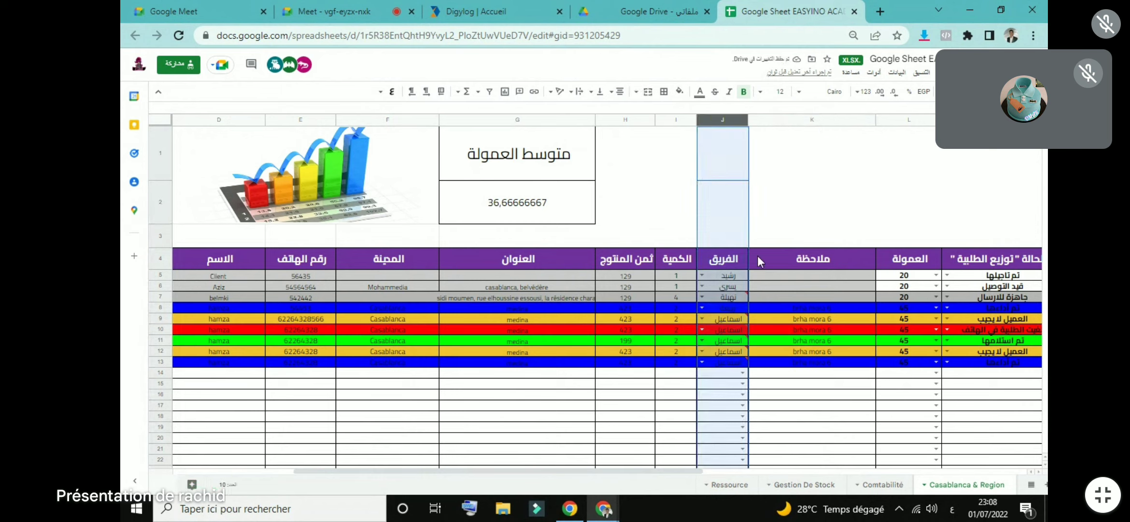
left_click(831, 176)
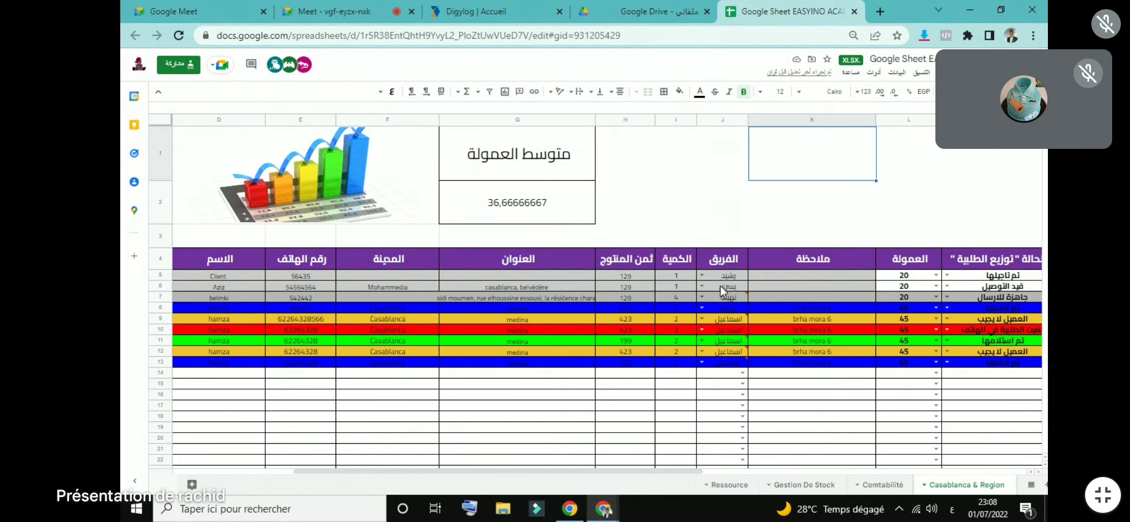
left_click(701, 330)
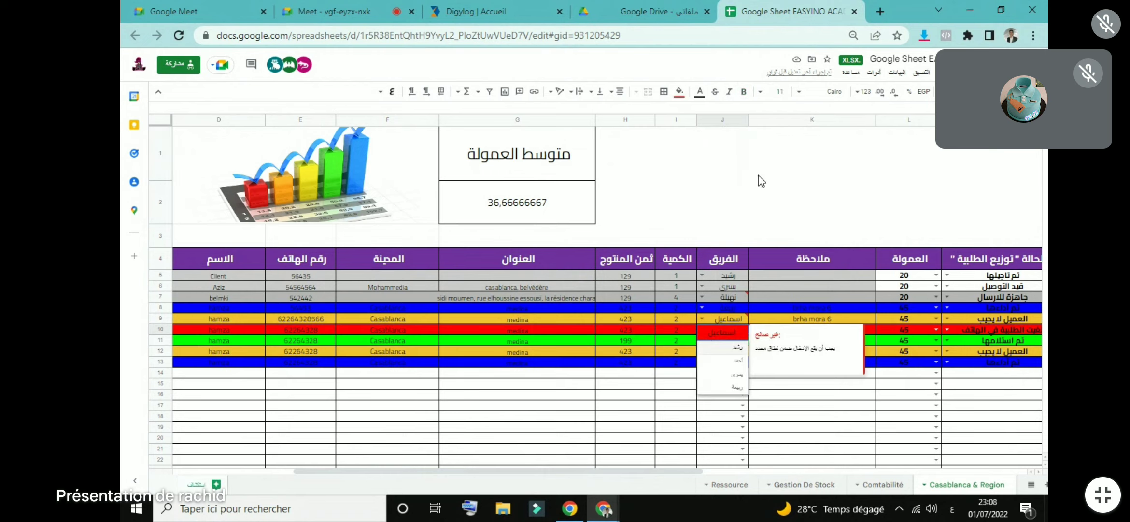
left_click(781, 169)
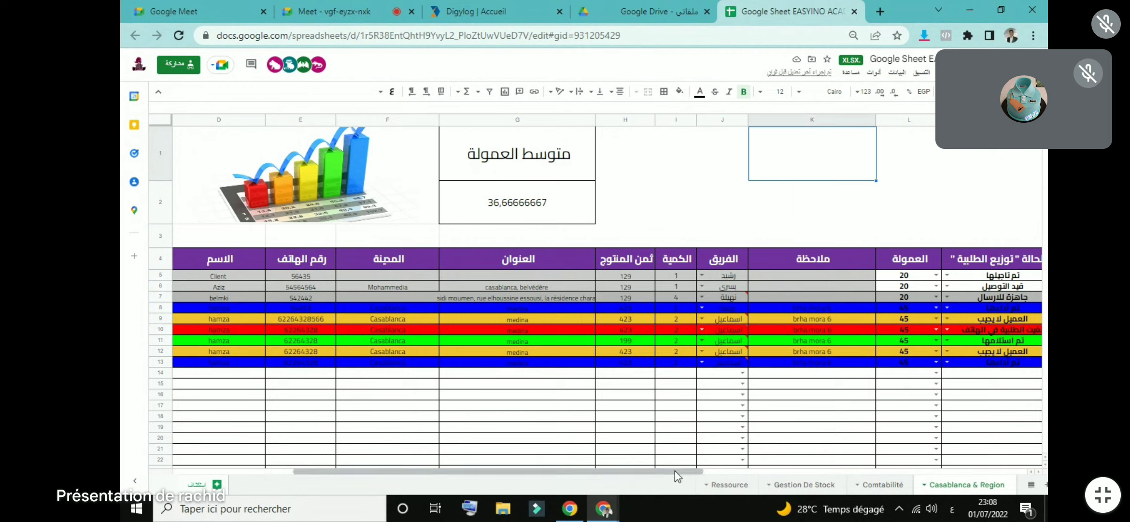
left_click_drag(675, 472, 756, 470)
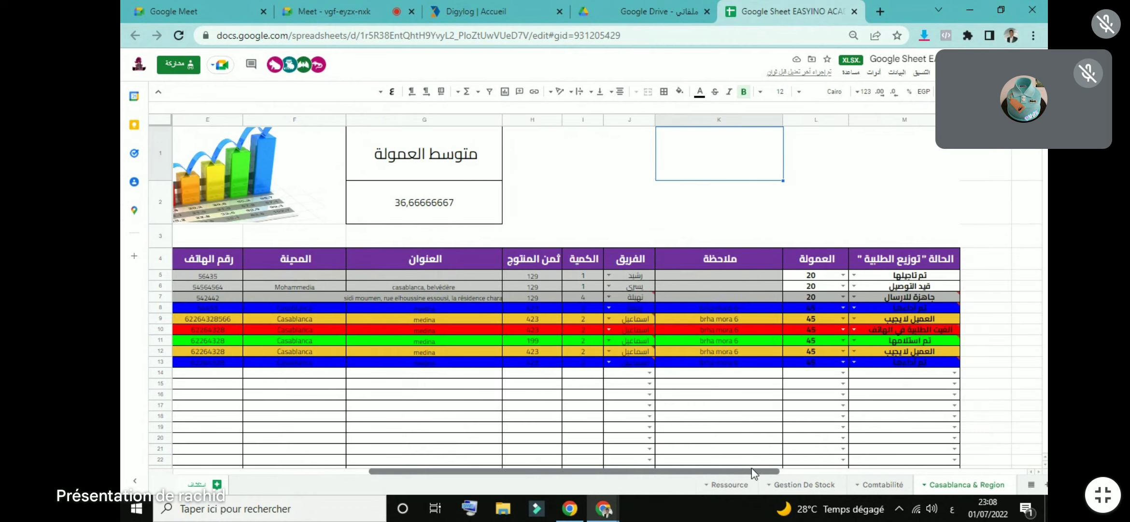
left_click(683, 266)
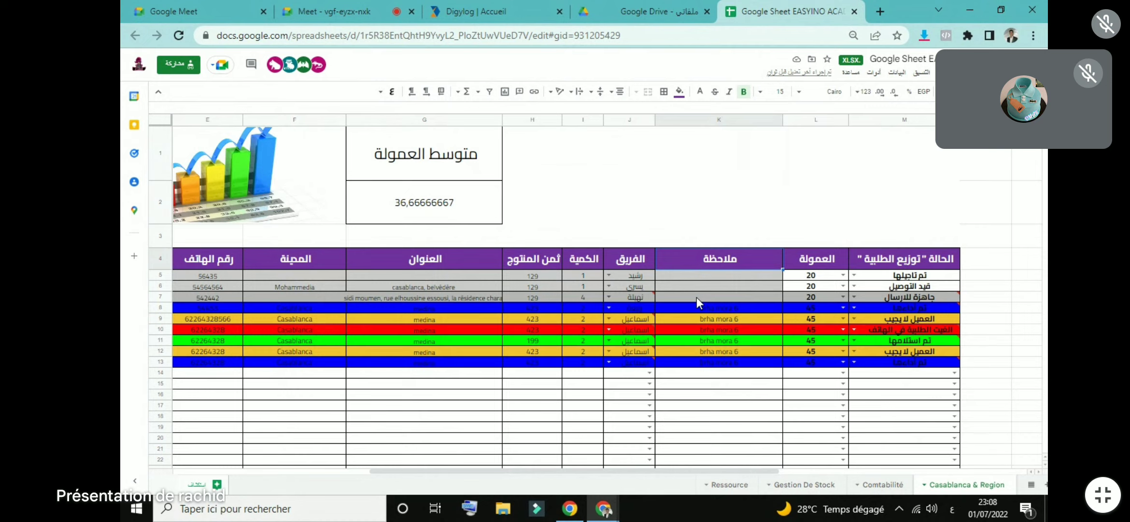
mouse_move(632, 297)
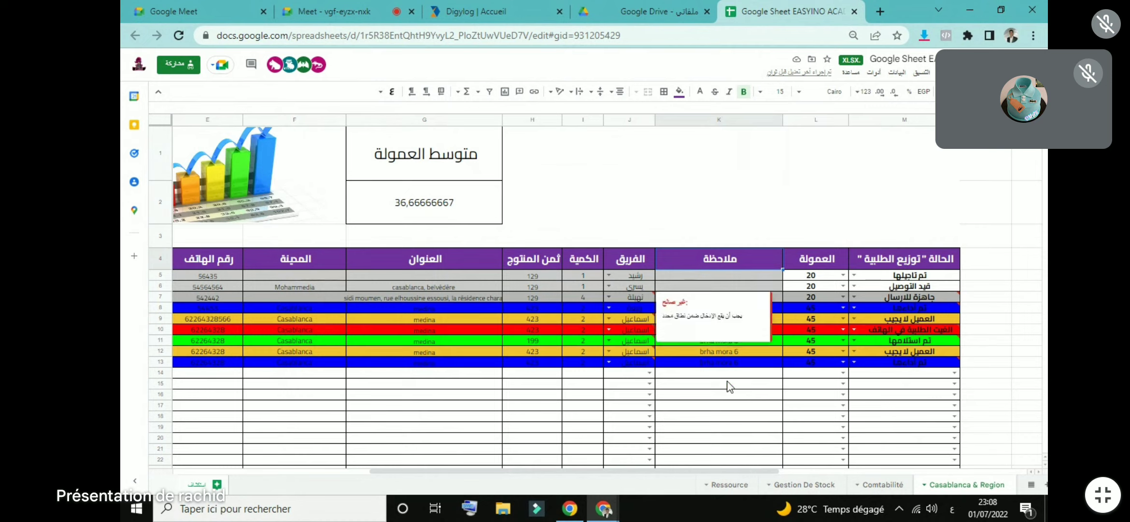
left_click(703, 354)
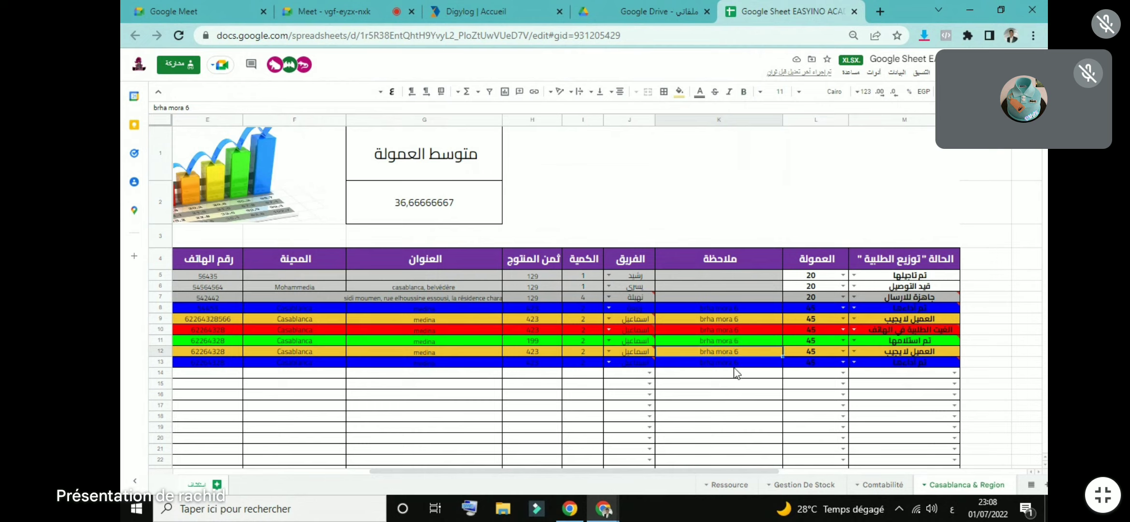
left_click(720, 280)
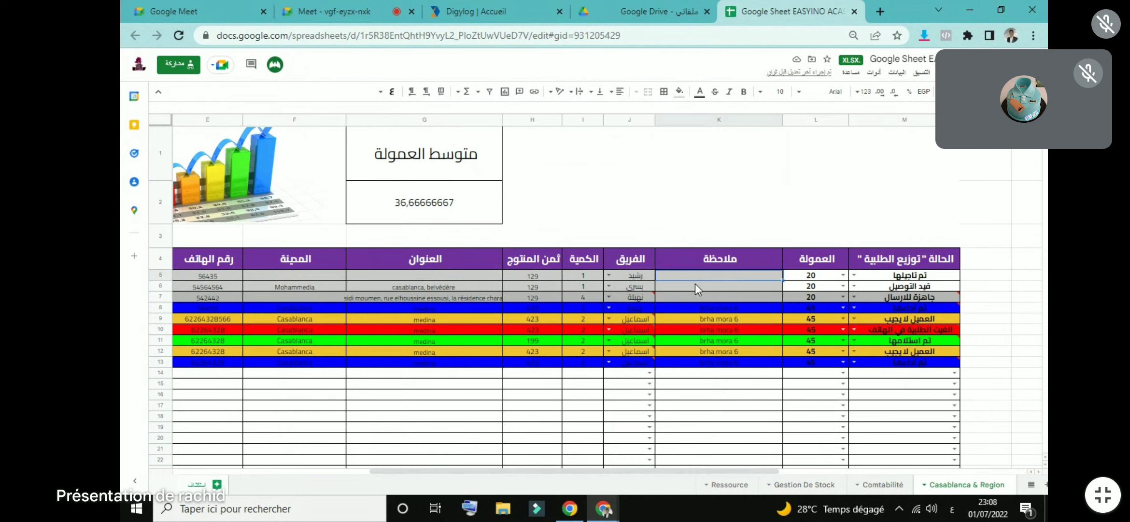
left_click(790, 257)
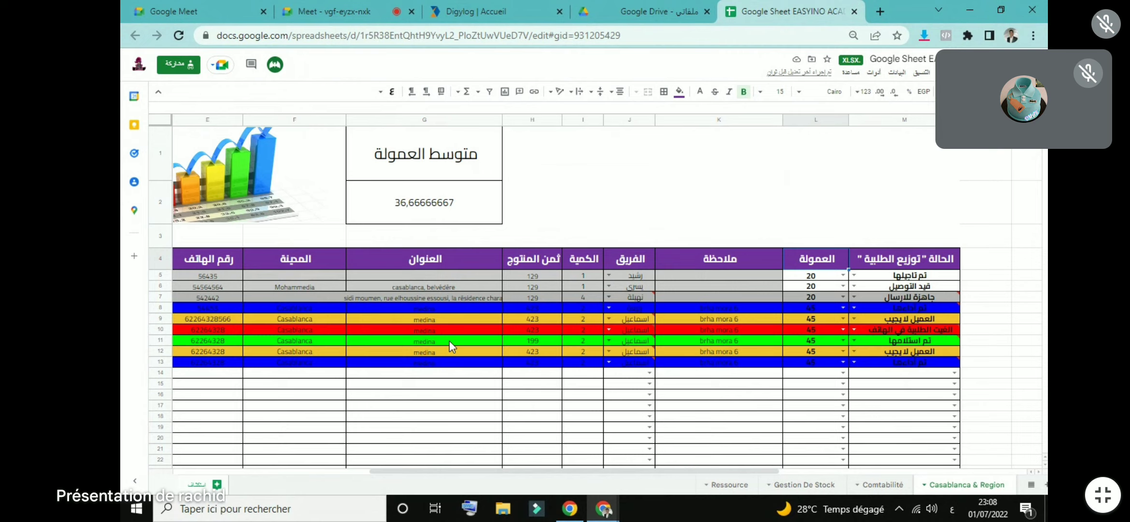
Step: Set cell L6's commission to 30, admit a waiting Meet participant, and review row 8's commission choices
left_click(842, 285)
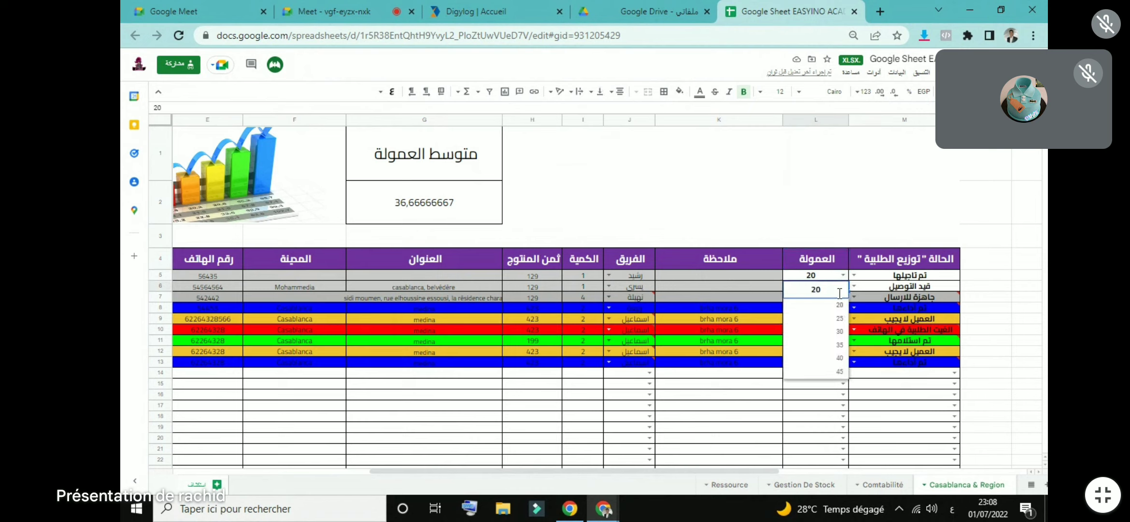
left_click(838, 331)
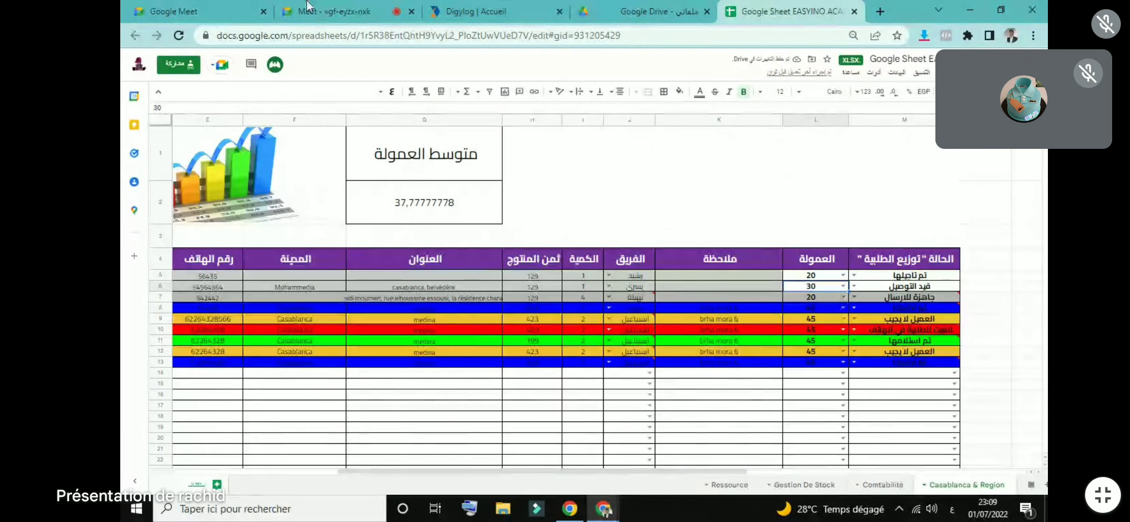
left_click(333, 11)
left_click(424, 176)
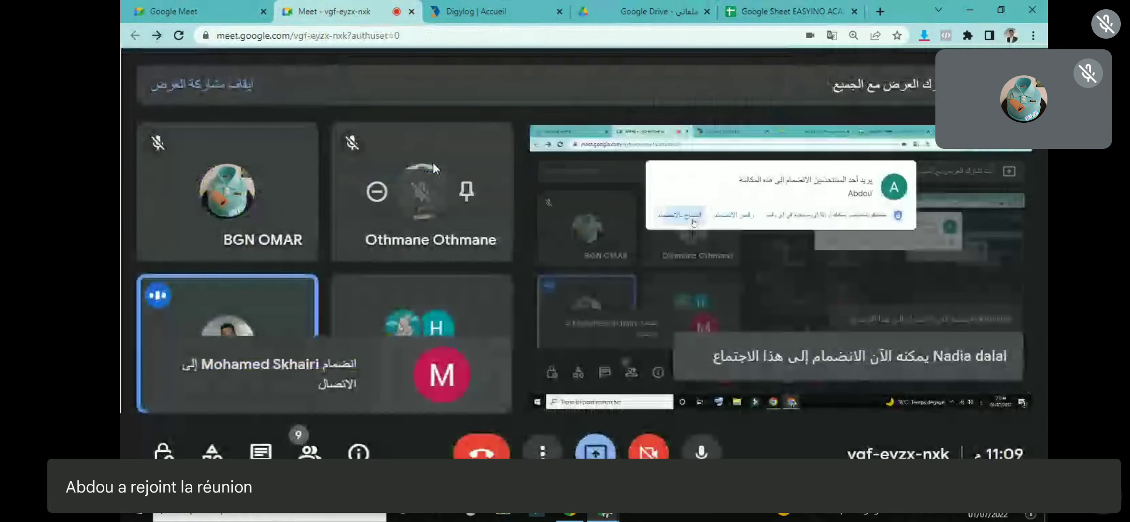
left_click(642, 11)
left_click(787, 11)
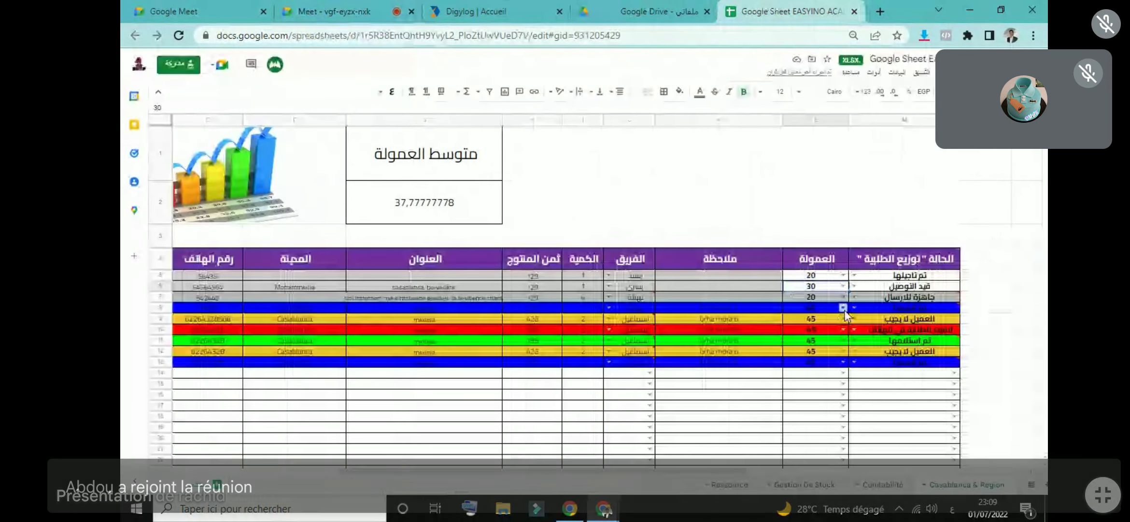
left_click(843, 308)
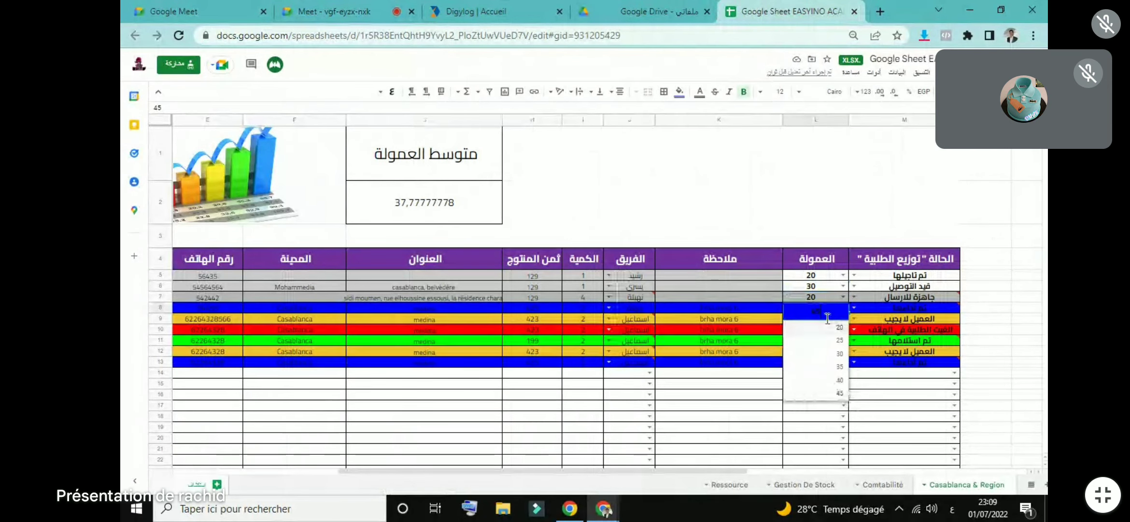
left_click(814, 234)
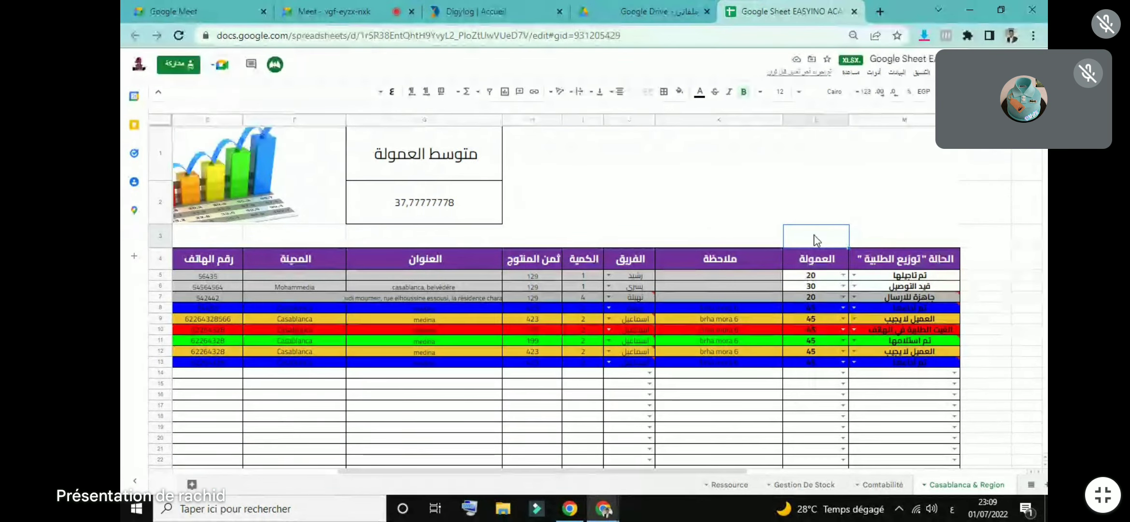
Step: Admit two more participants waiting to join the Meet call, returning to the spreadsheet each time
left_click(367, 6)
left_click(382, 166)
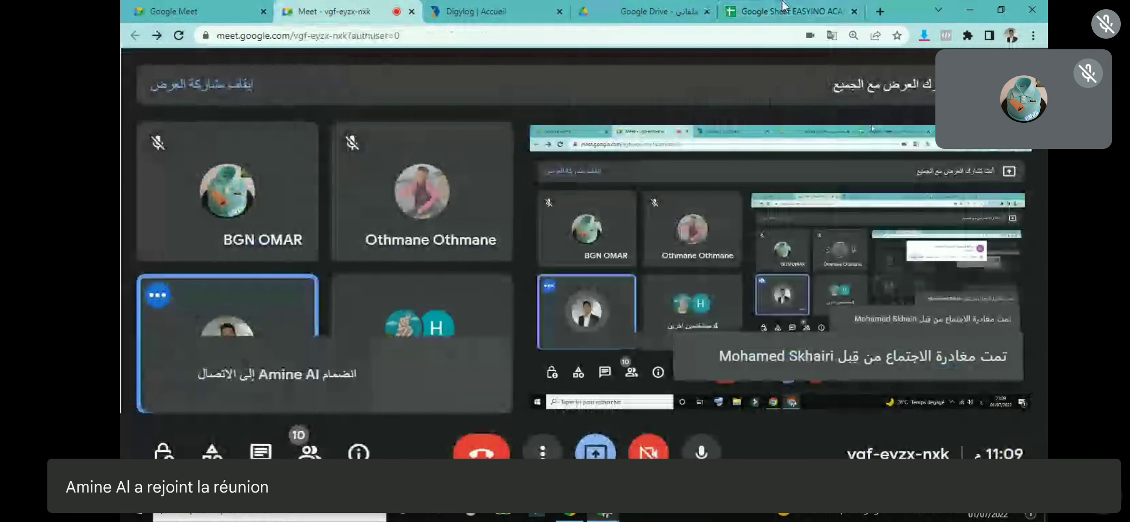
left_click(784, 6)
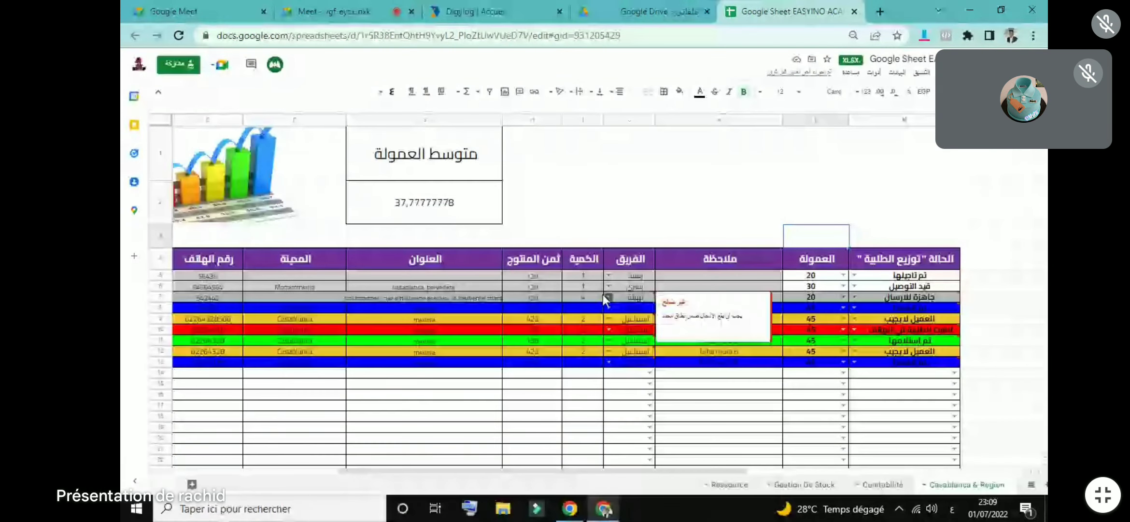
left_click(705, 319)
left_click(422, 152)
left_click(784, 11)
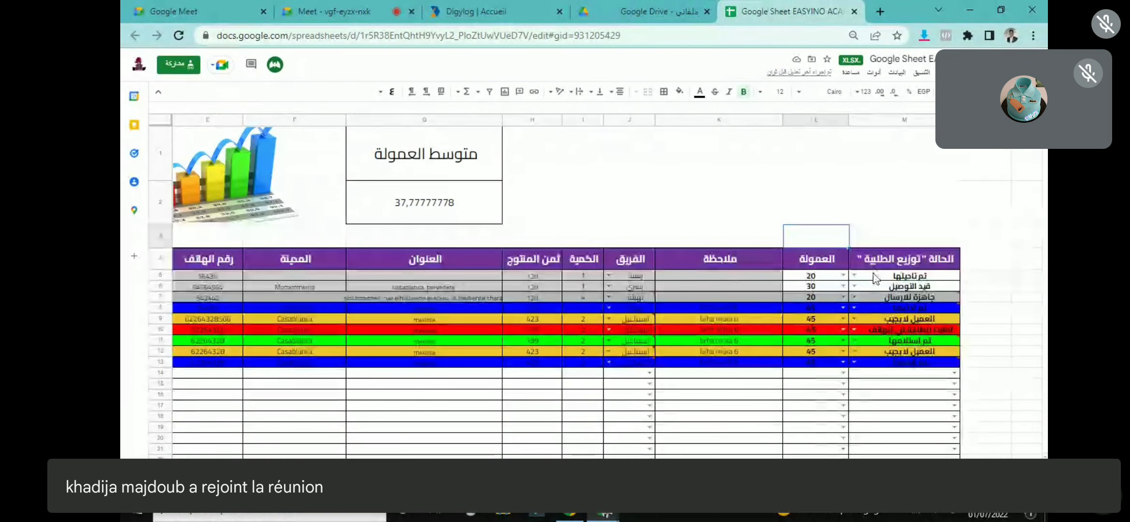
Step: Set the status in cell M5 to تم تحويل المال
left_click(854, 275)
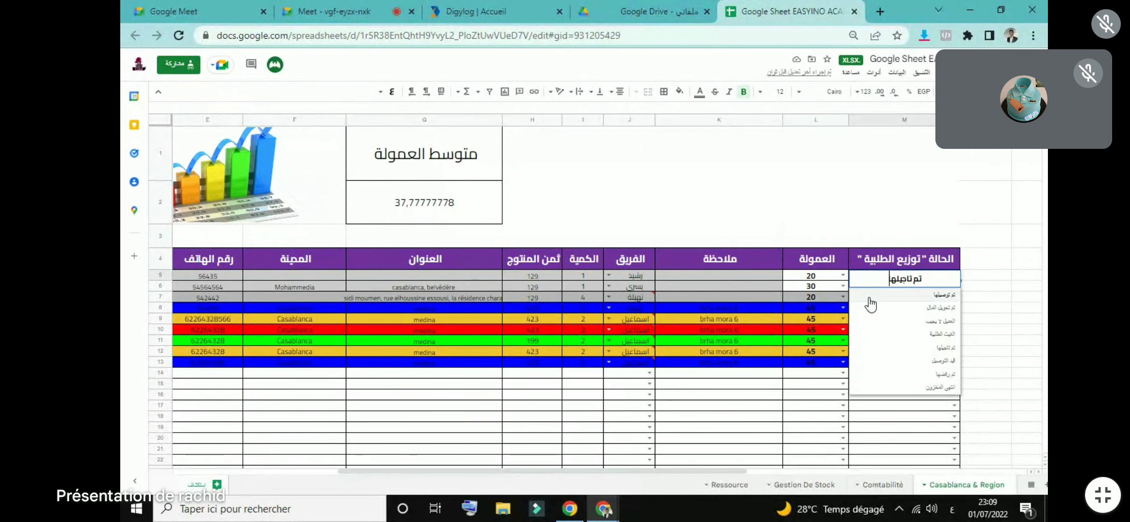
left_click(911, 301)
left_click(878, 194)
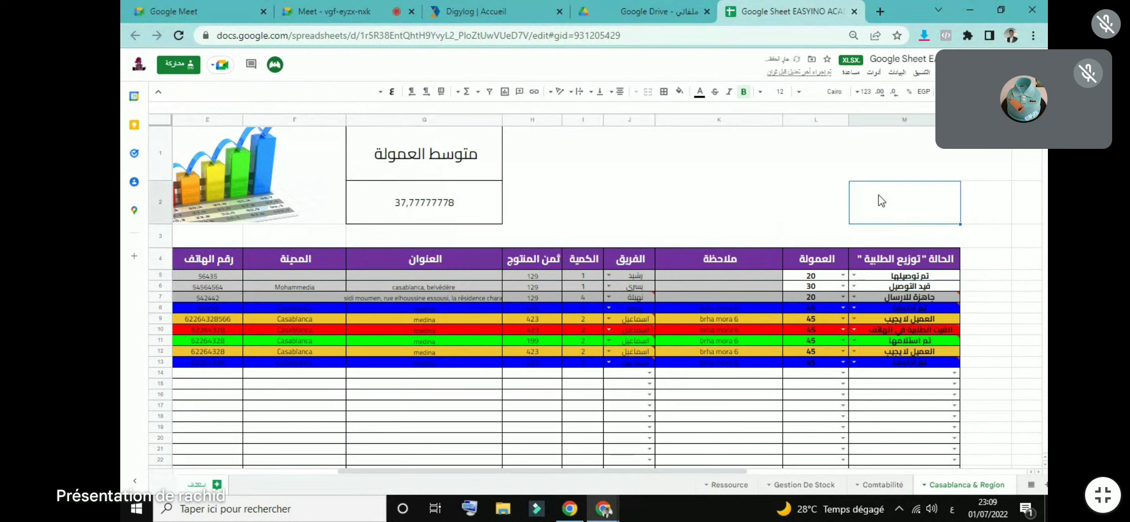
left_click(854, 275)
left_click(904, 310)
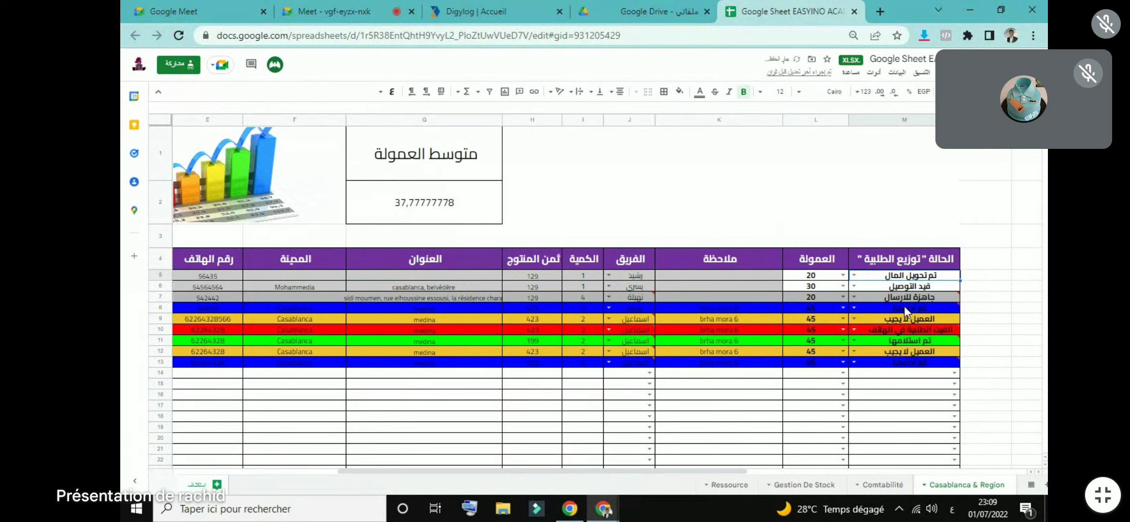
left_click(872, 222)
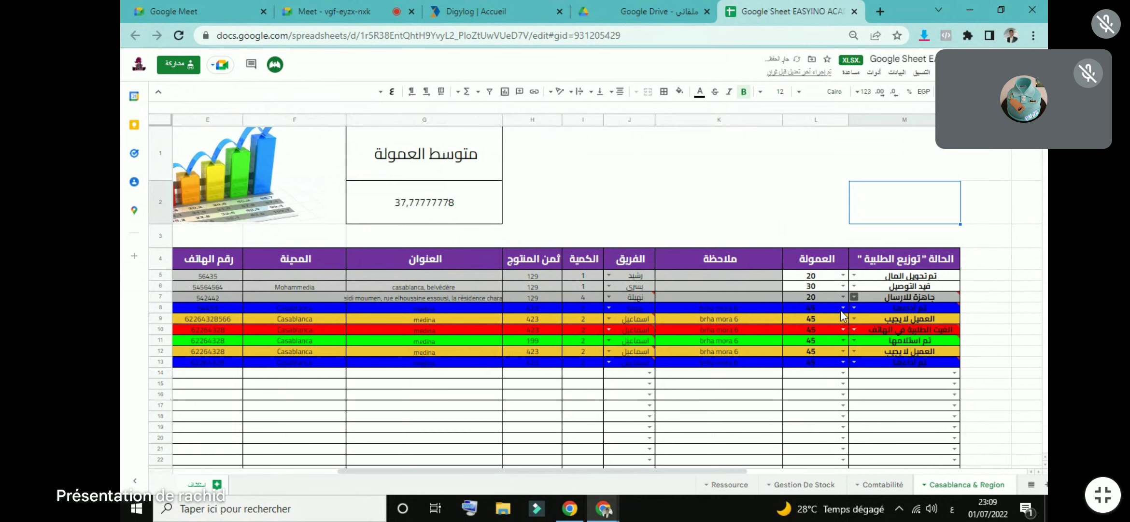
Step: Try تم تاجيلها, تم رفضها and انتهى المخزون as cell M7's status
left_click_drag(690, 469, 749, 458)
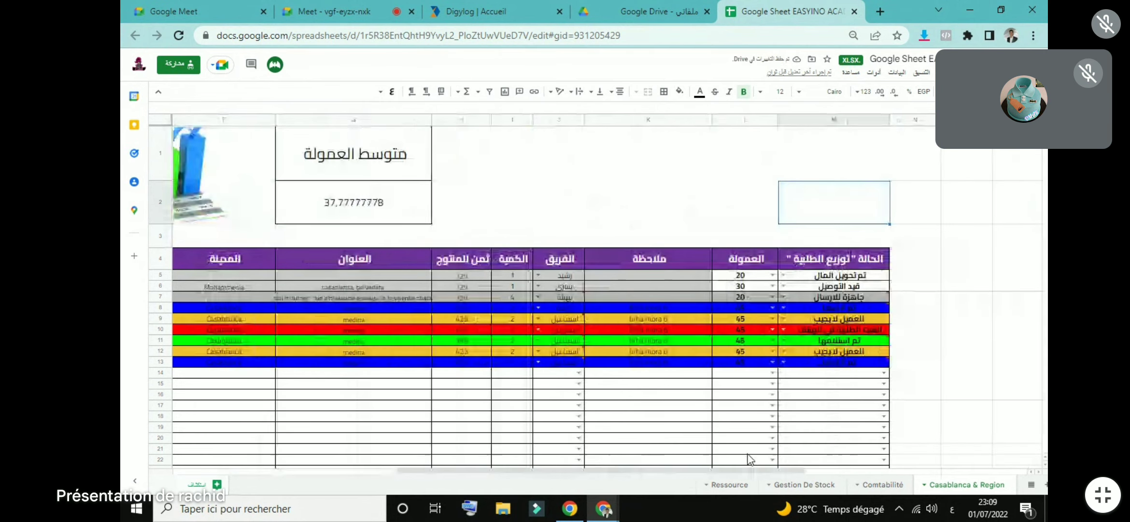
double_click(783, 296)
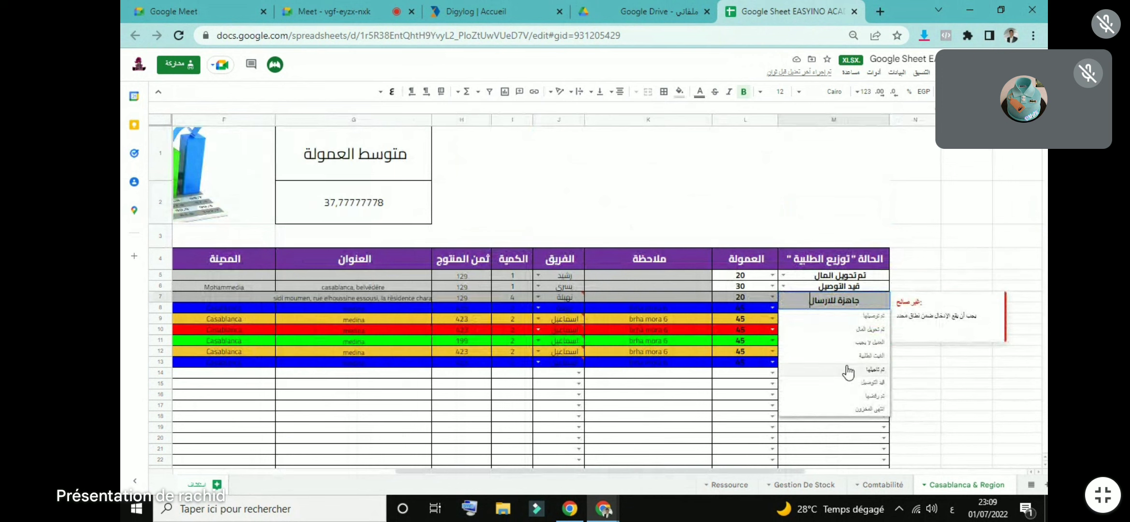
left_click(825, 352)
left_click(782, 296)
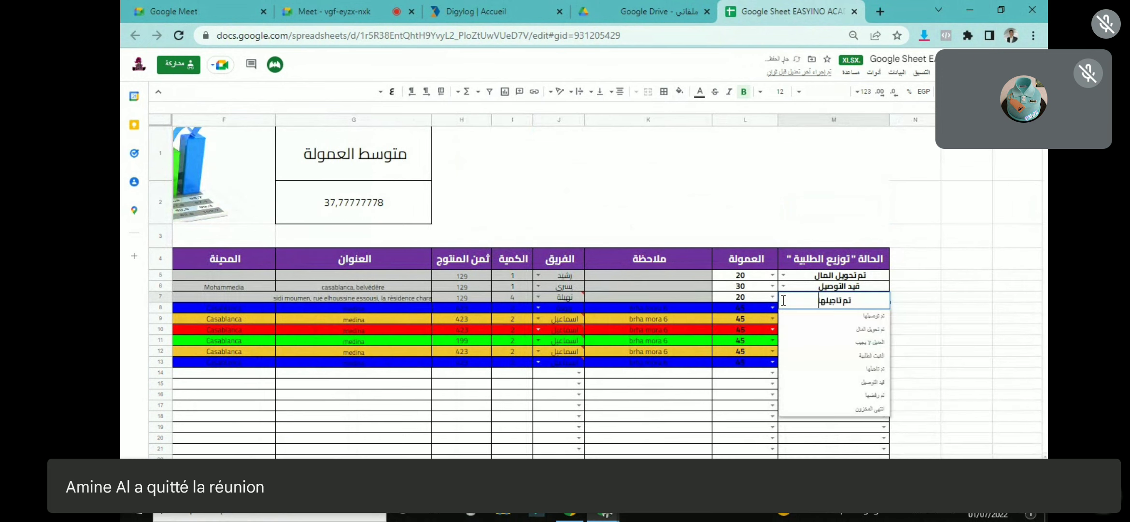
left_click(821, 396)
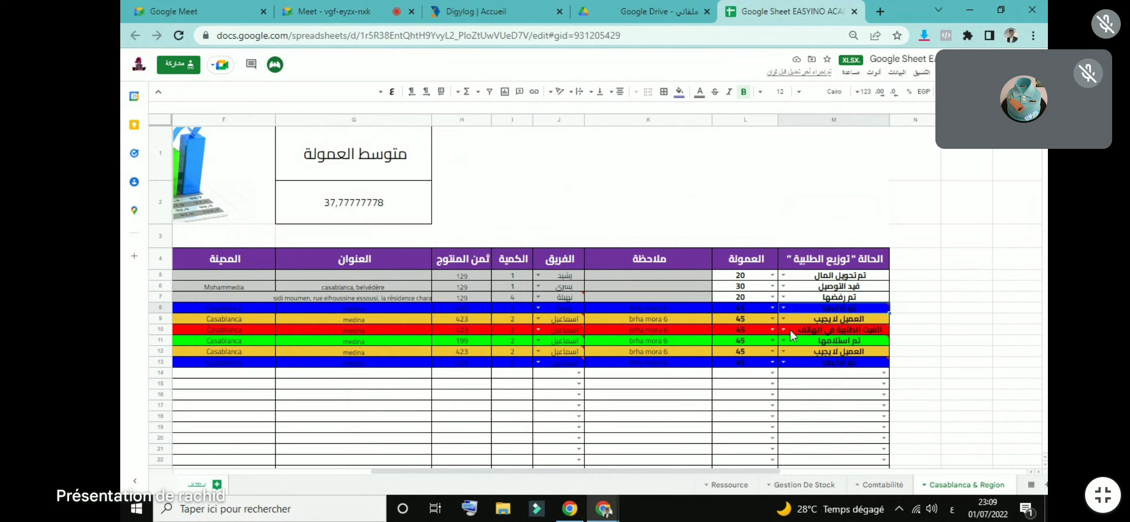
left_click(782, 296)
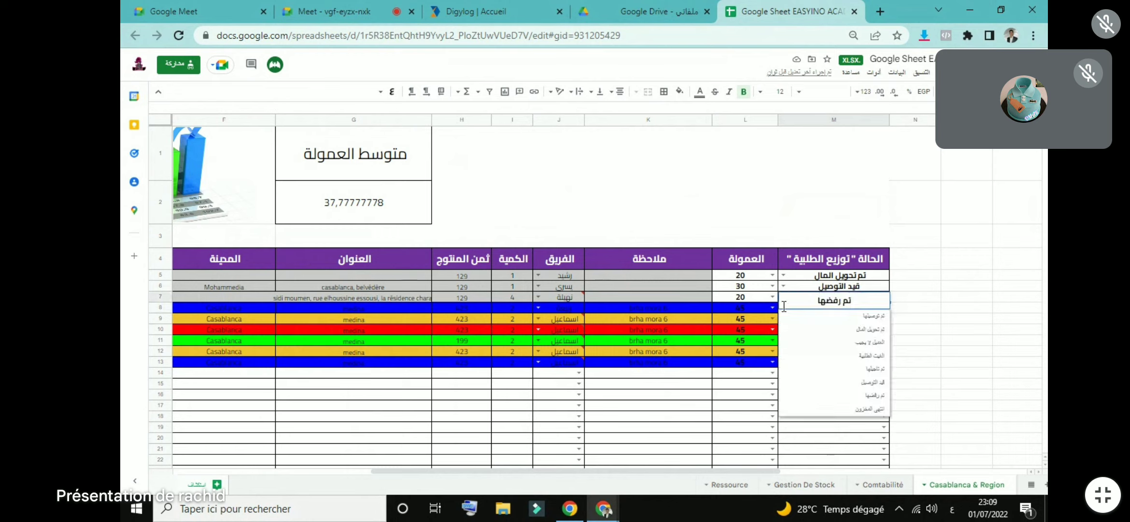
left_click(825, 409)
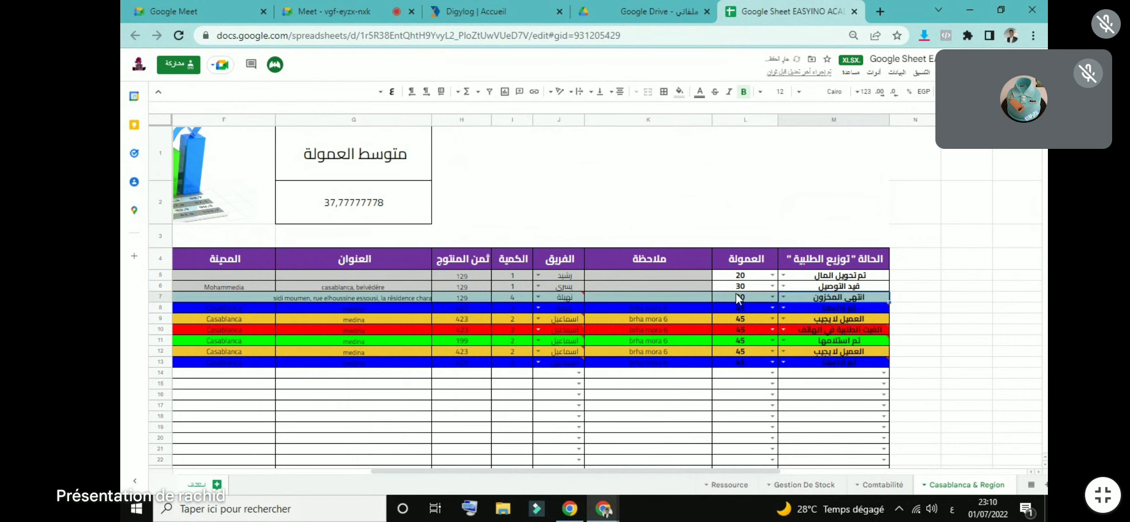
left_click(903, 223)
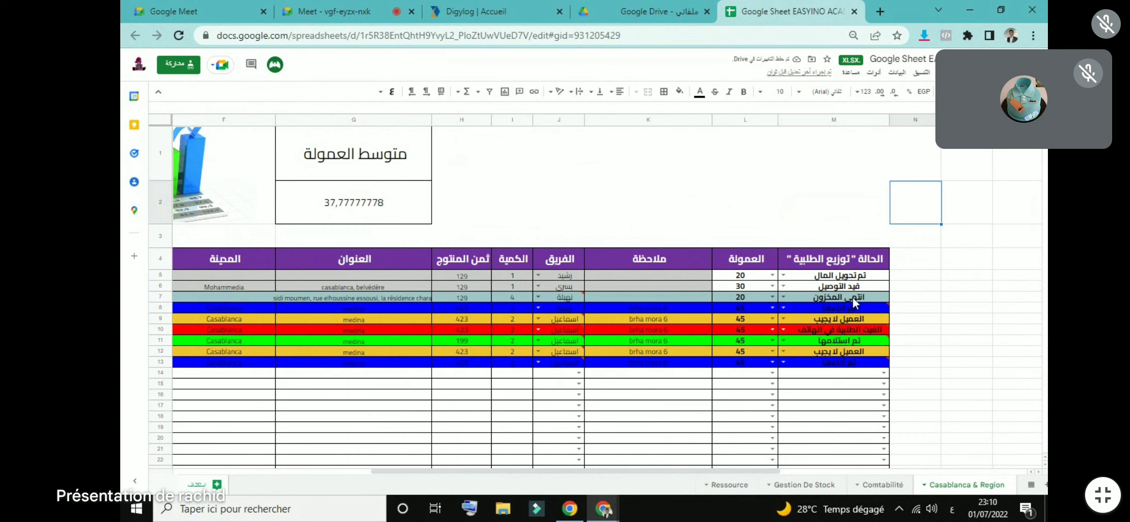
Step: Cycle M7's status through الغيت الطلبية and انتهى المخزون, finally choosing العميل لا يجيب
left_click(784, 296)
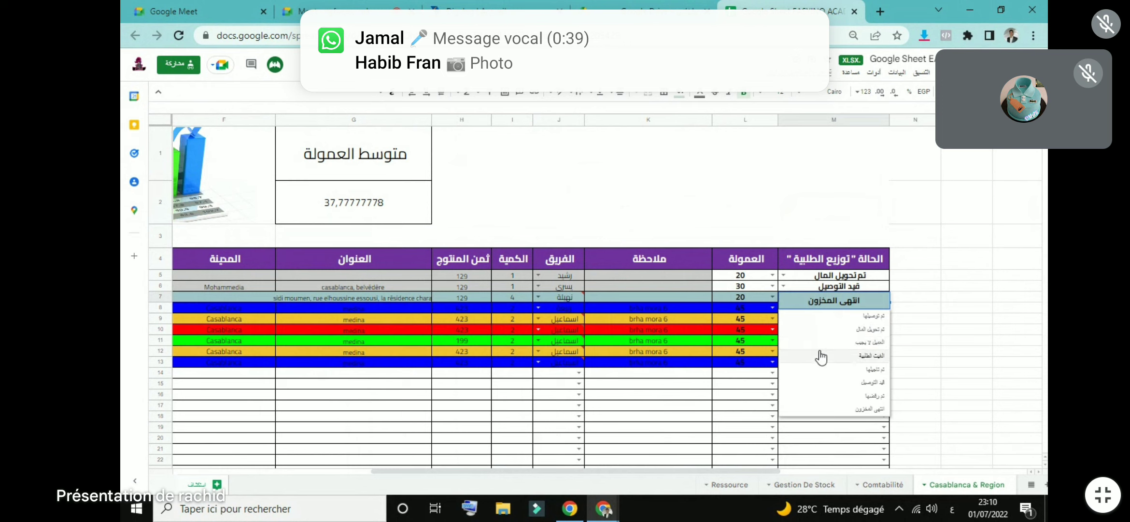
left_click(805, 355)
left_click(788, 300)
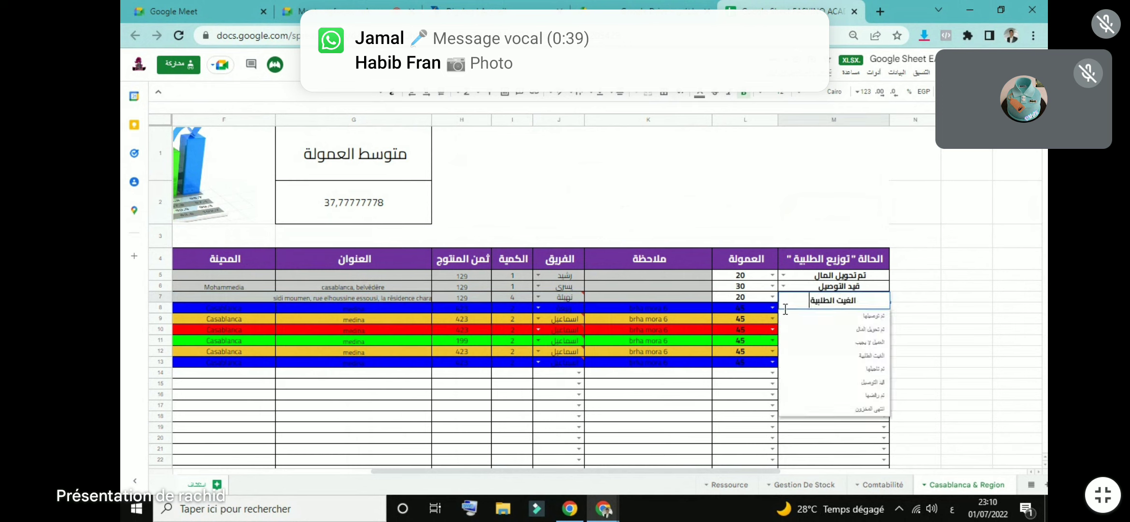
left_click(805, 406)
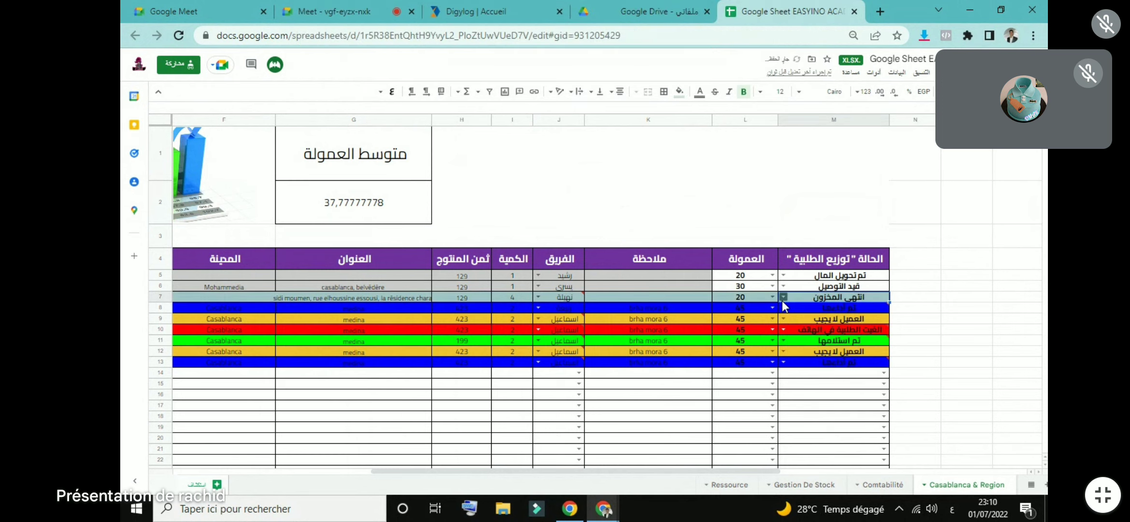
left_click(783, 301)
left_click(805, 356)
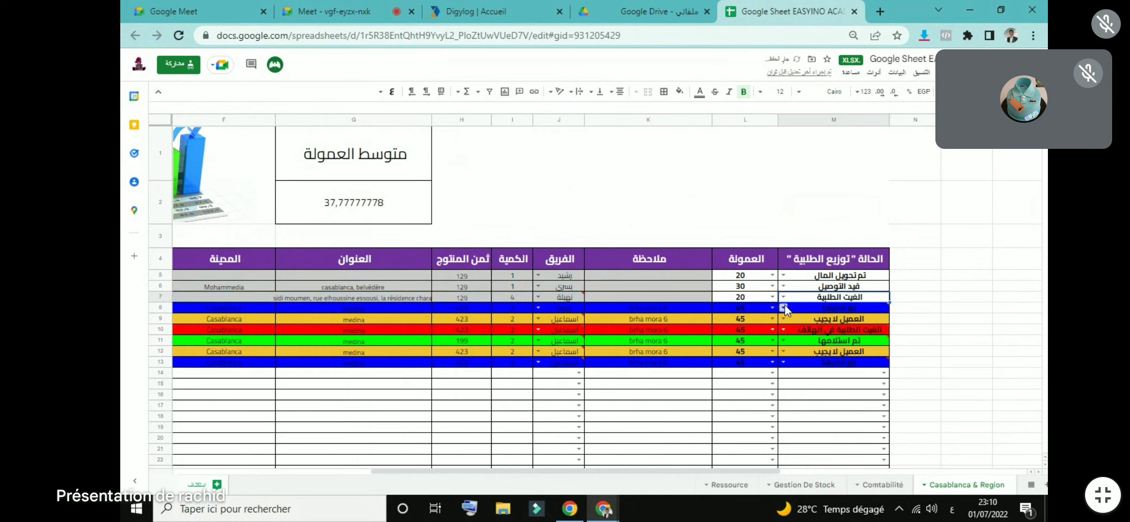
left_click(783, 300)
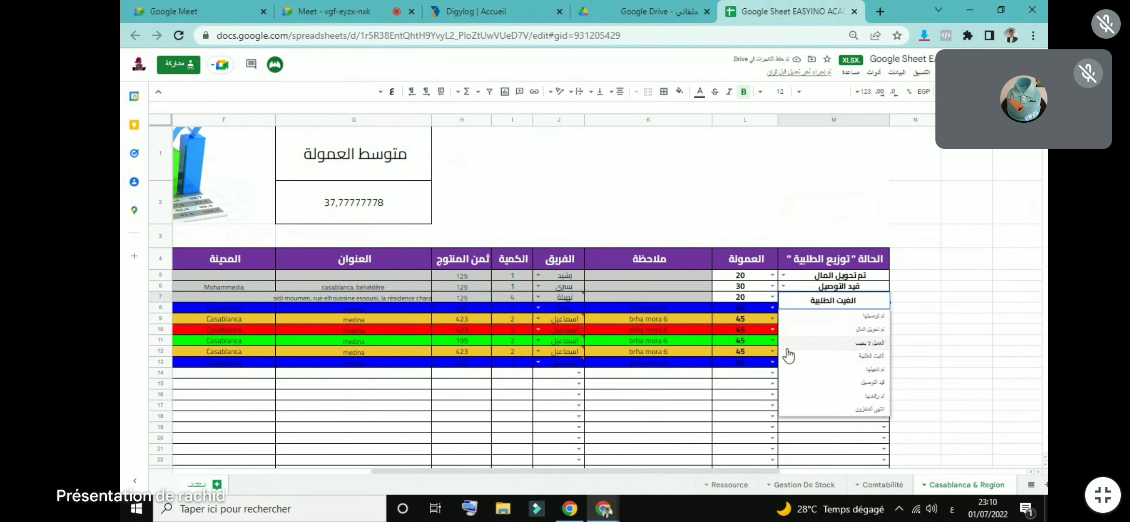
left_click(788, 372)
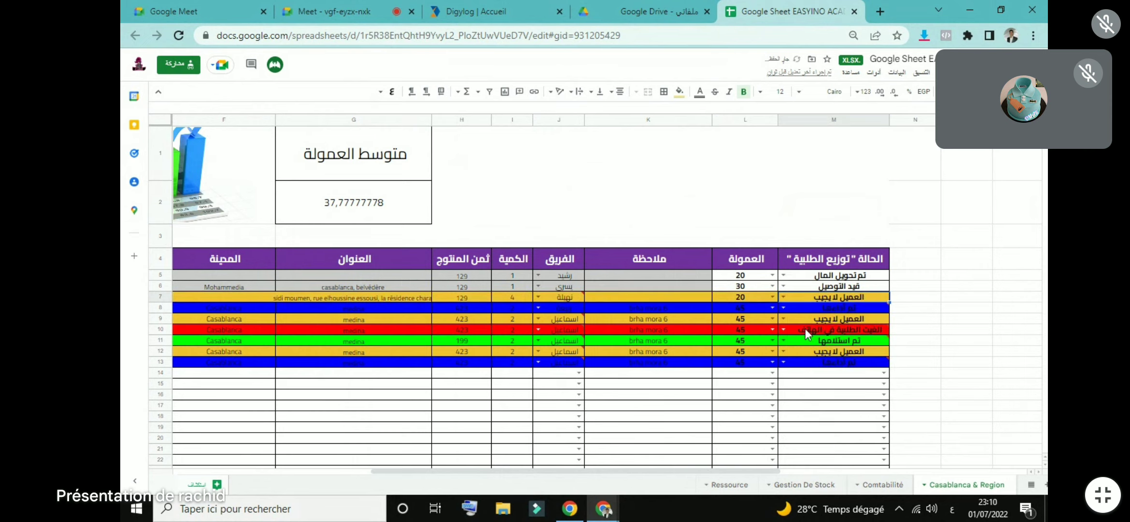
mouse_move(819, 336)
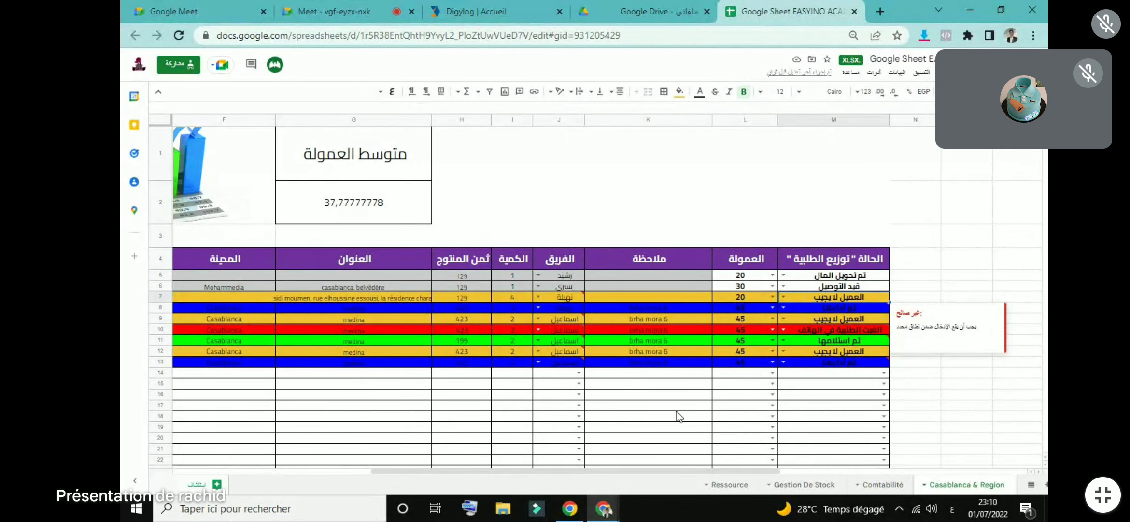
left_click_drag(638, 470, 449, 475)
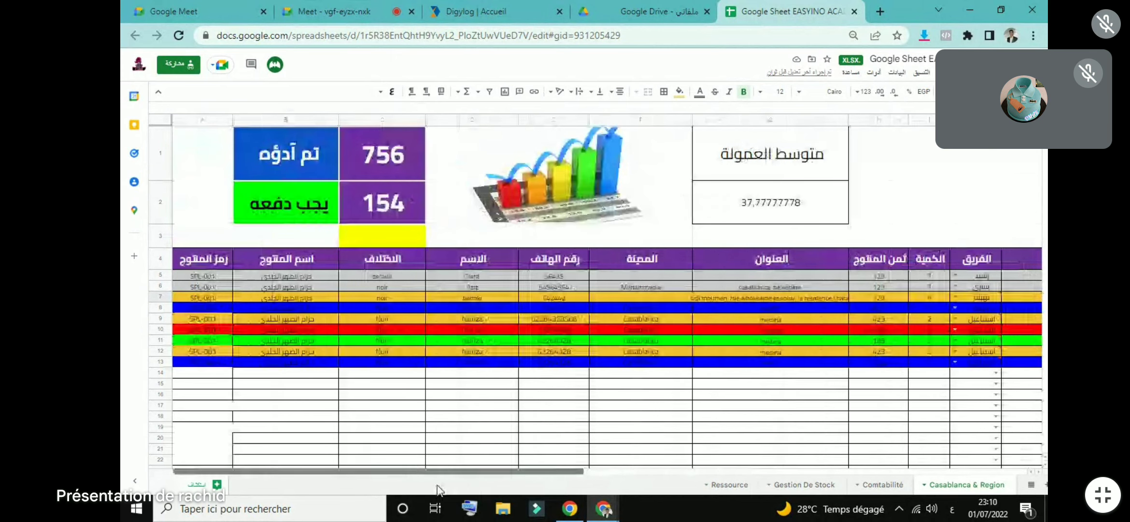
left_click(397, 190)
left_click(388, 151)
double_click(389, 152)
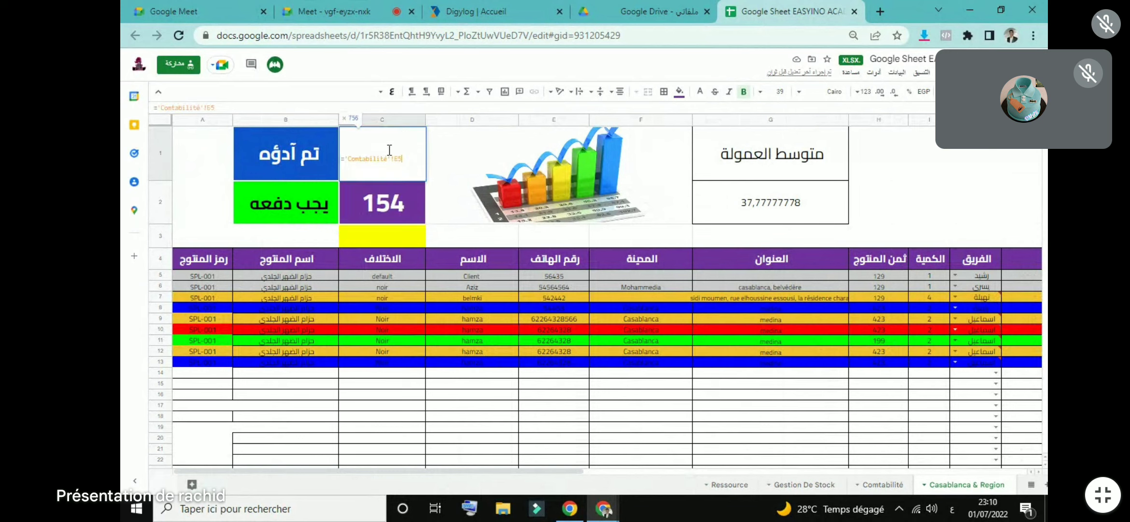
key("Escape")
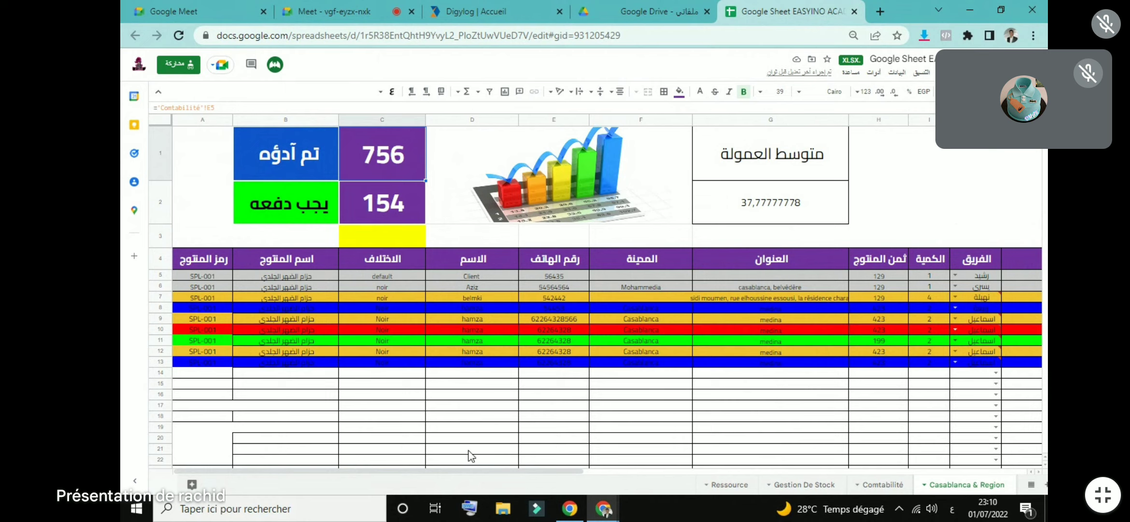
left_click_drag(517, 474, 668, 475)
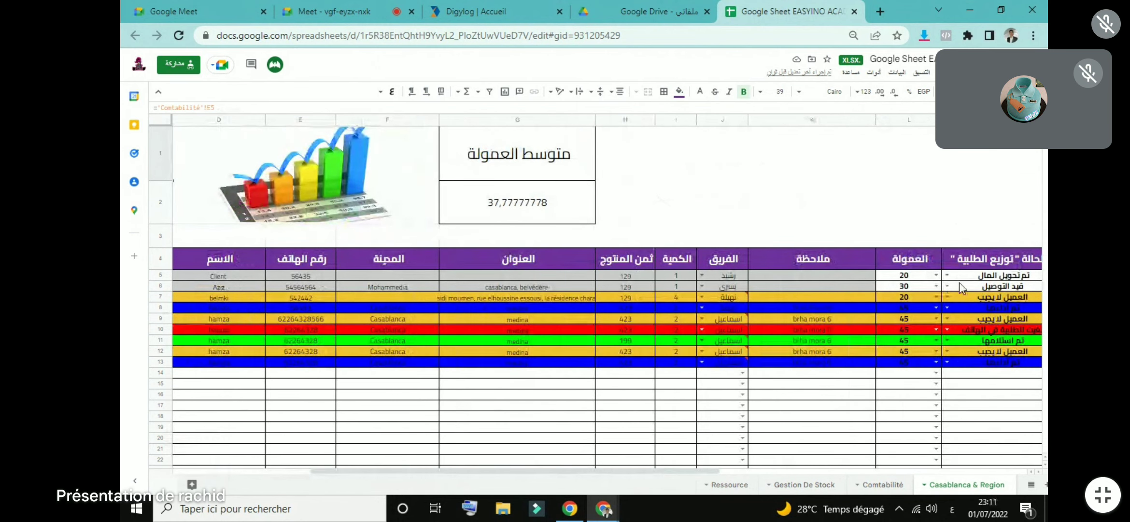
Step: Mark the first order's status in cell M5 as تم توصيلها
left_click(945, 275)
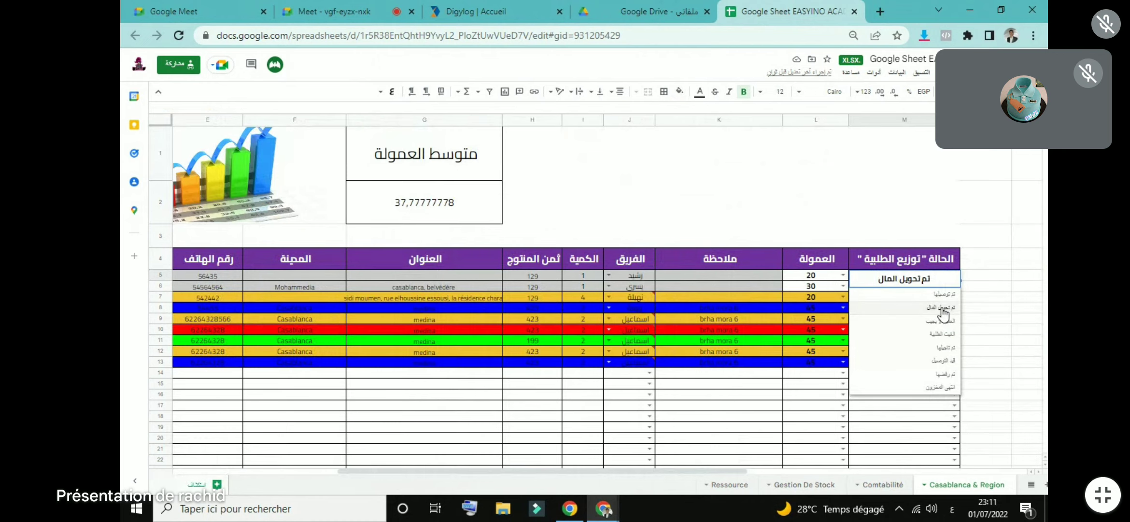
left_click(945, 297)
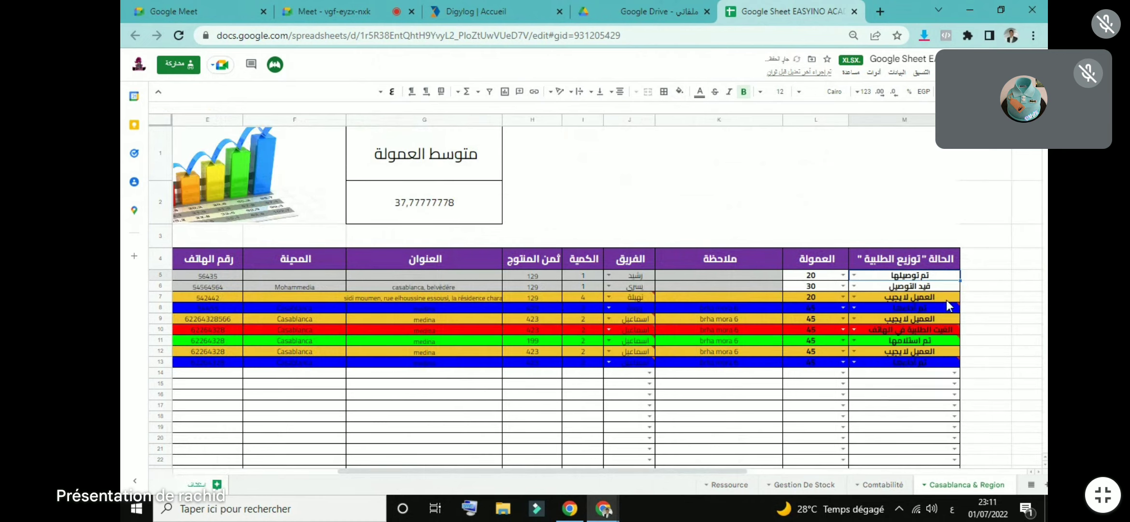
scroll(733, 472, "left", 5)
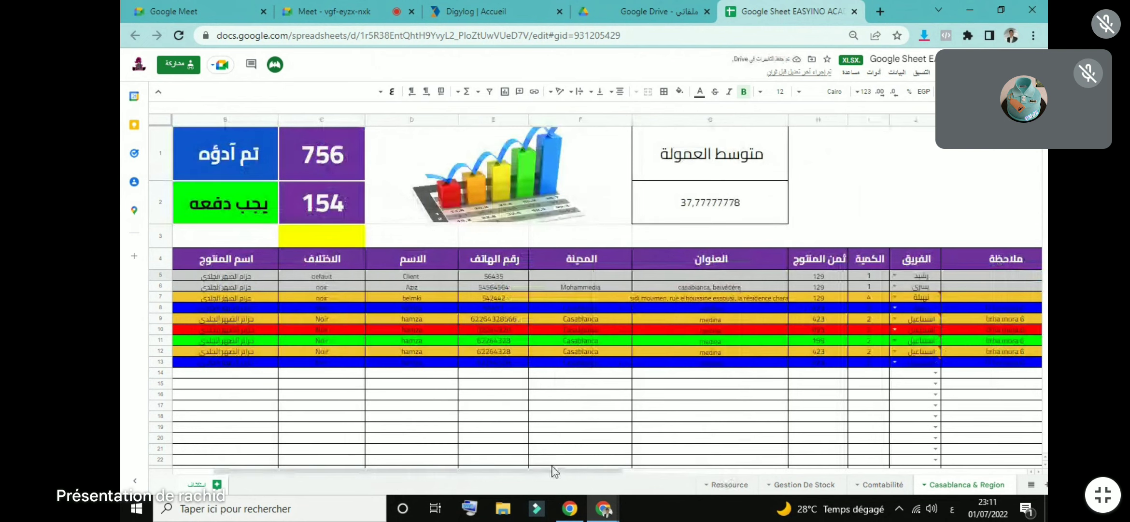
Step: Scroll across the orders table and switch to the Gestion De Stock sheet
left_click_drag(575, 469, 777, 470)
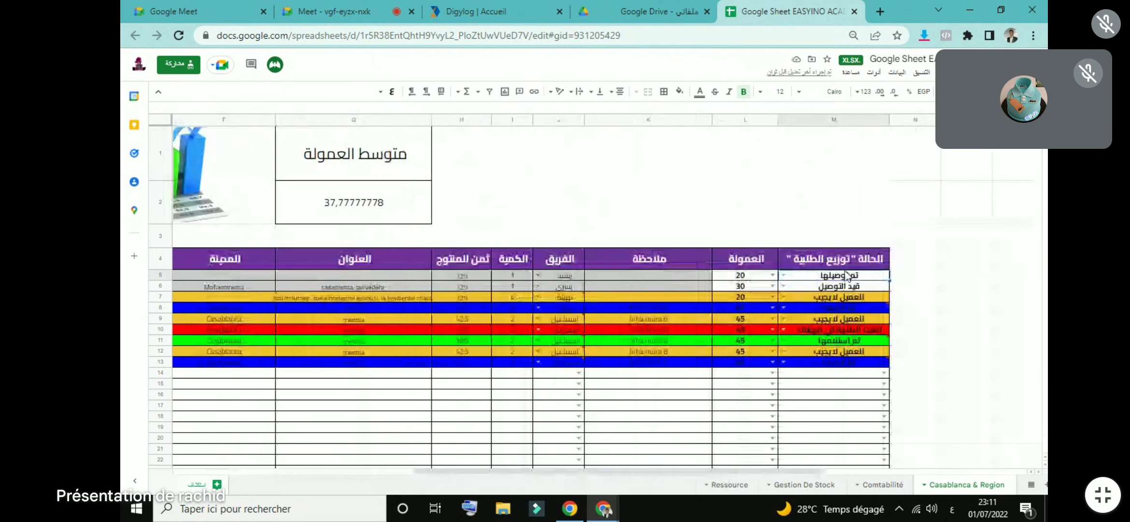
left_click_drag(676, 472, 517, 471)
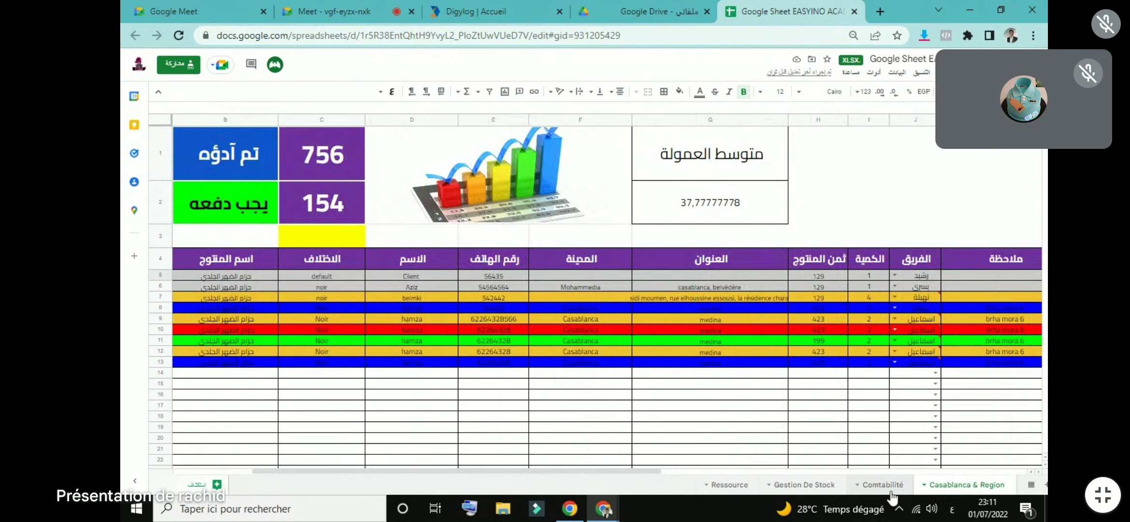
left_click(821, 488)
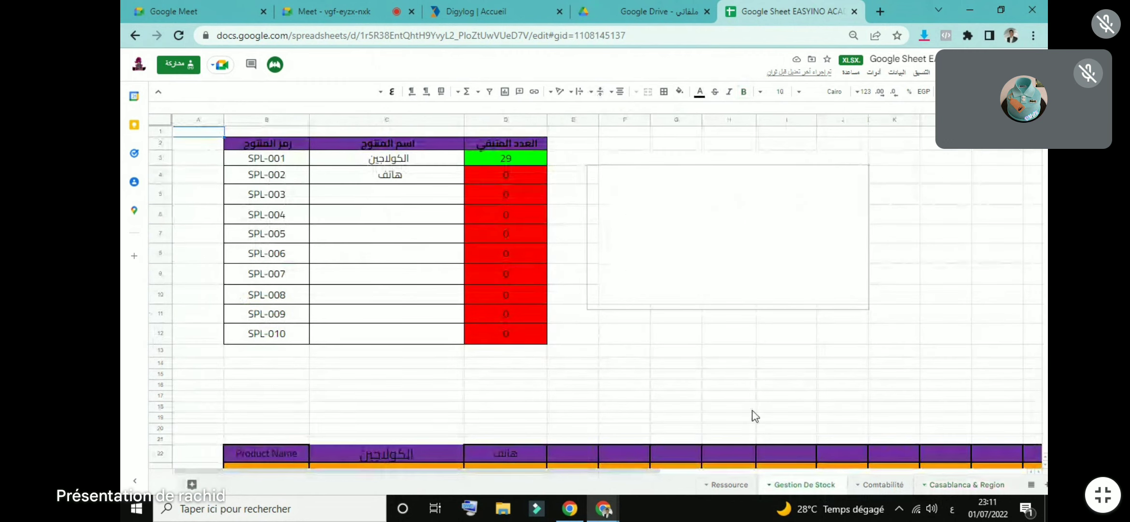
Step: On the Gestion De Stock sheet, rename product SPL-001 from الكولاجين to حذاء
left_click(709, 367)
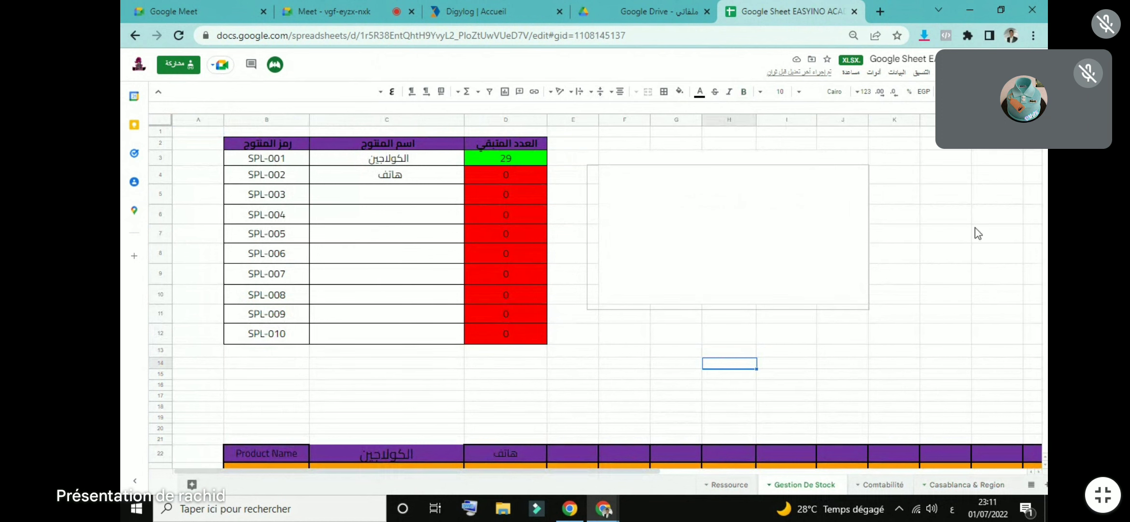
scroll(594, 289, "down", 5)
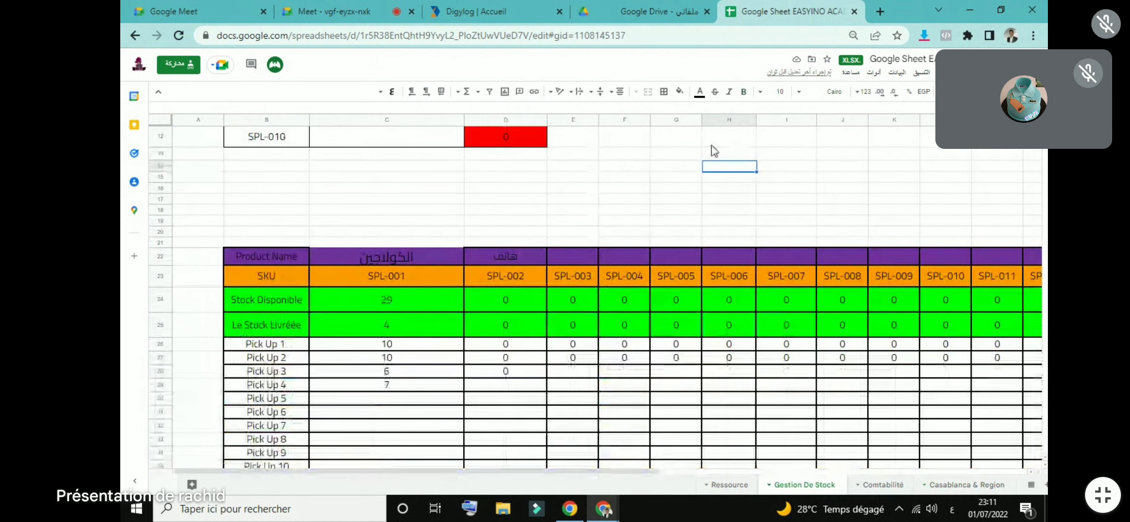
left_click(399, 252)
left_click(430, 240)
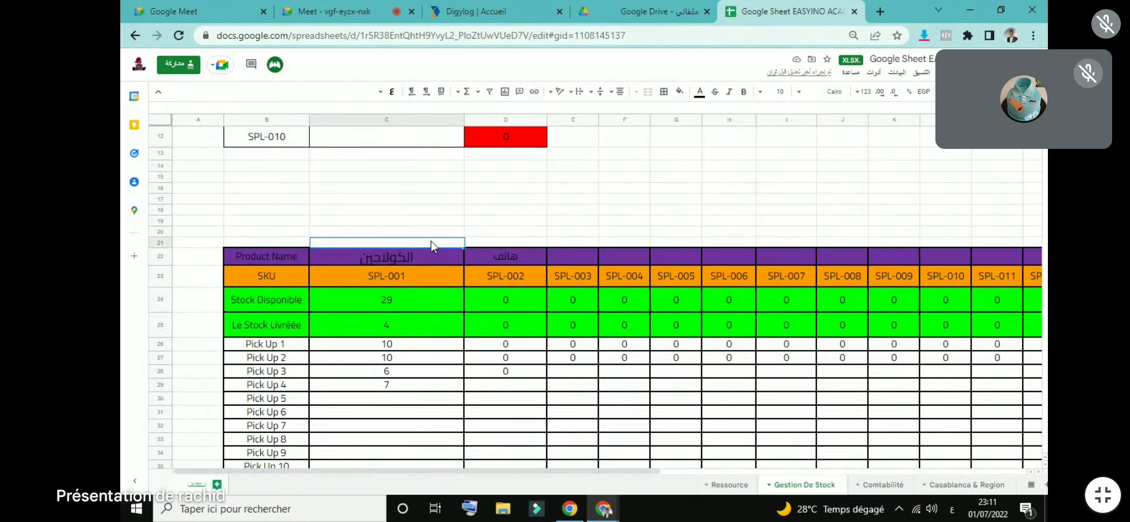
double_click(415, 255)
double_click(405, 261)
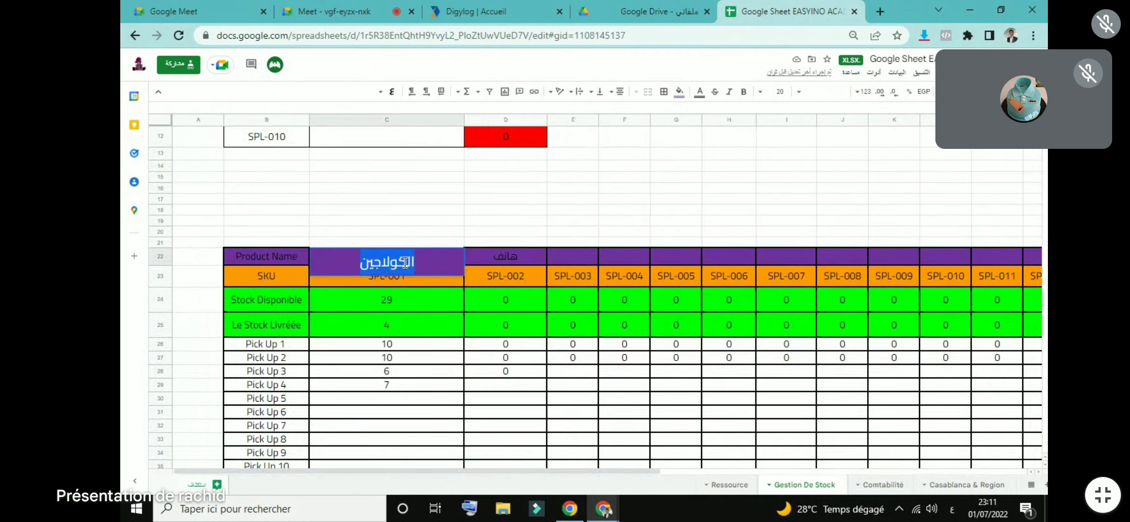
type("حذاء")
left_click(468, 227)
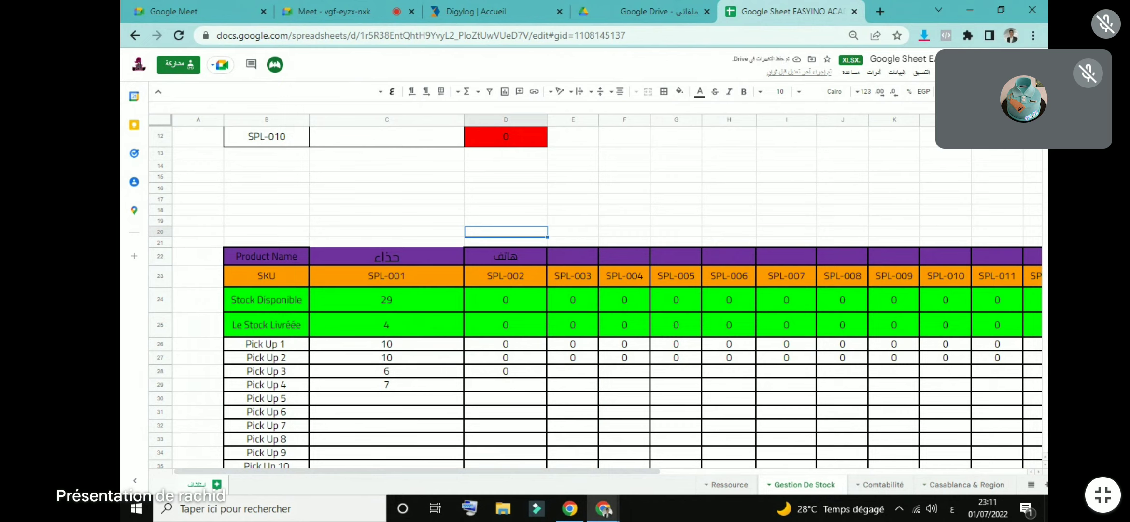
Step: Rename product SPL-002 from هاتف to ميكروفون
scroll(429, 158, "up", 5)
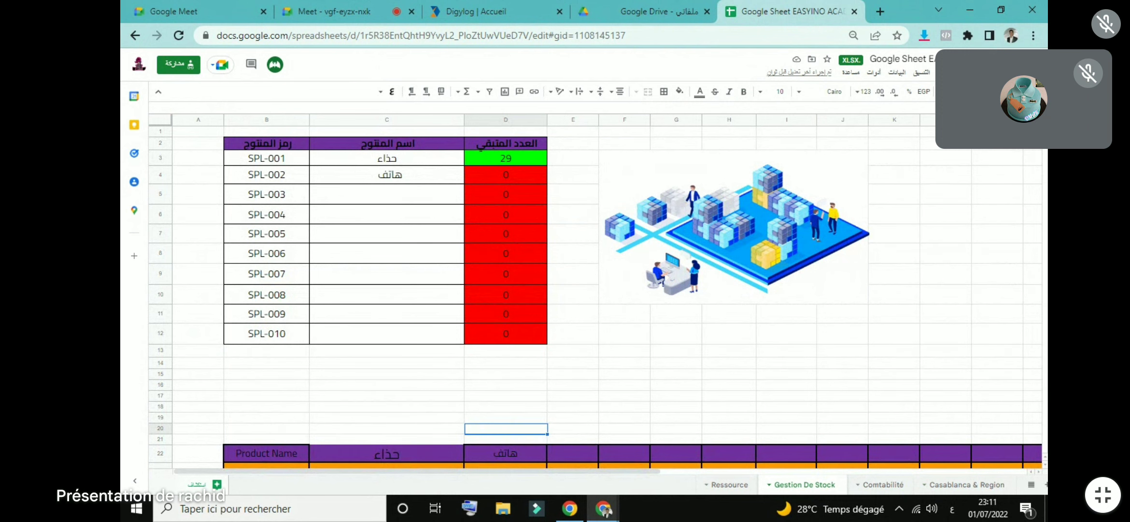
scroll(588, 298, "down", 3)
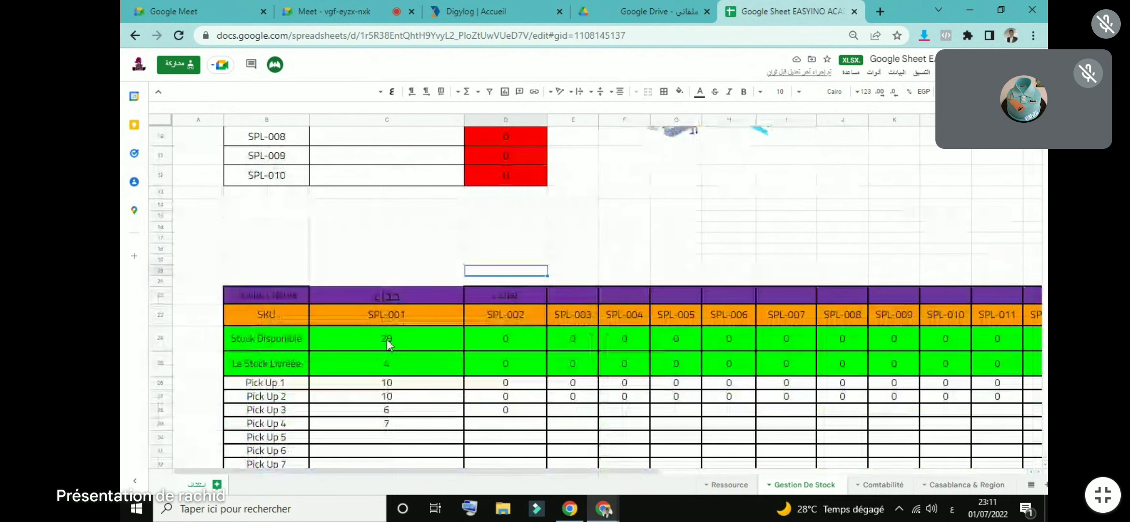
double_click(519, 298)
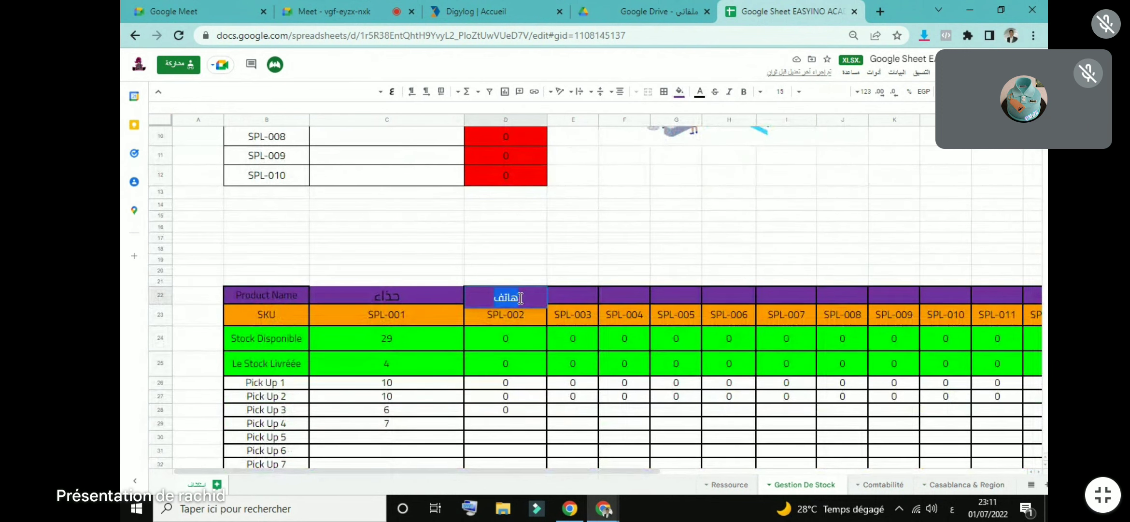
type("ميكروفون")
left_click(618, 249)
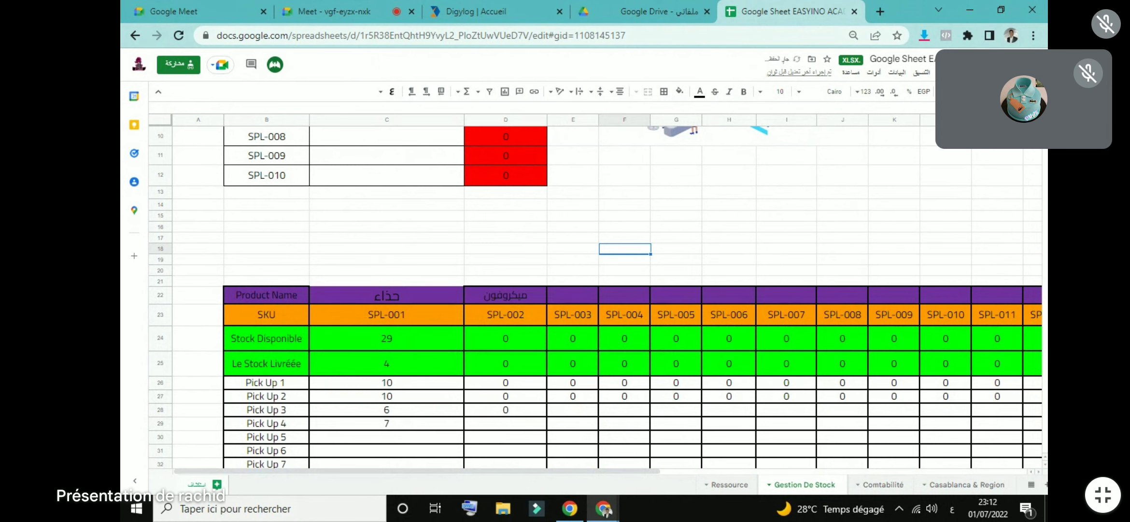
scroll(384, 203, "up", 3)
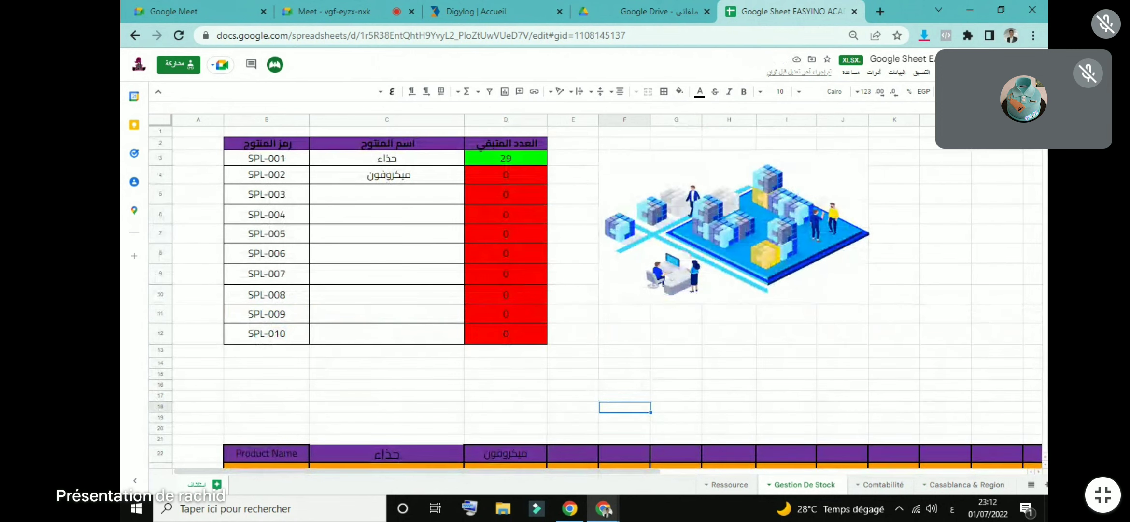
Step: Check SPL-001's available-stock formula in C24 (=C49-C25) without changing it
scroll(456, 192, "down", 3)
left_click(584, 297)
left_click(623, 296)
left_click(670, 297)
left_click(734, 298)
key("Right")
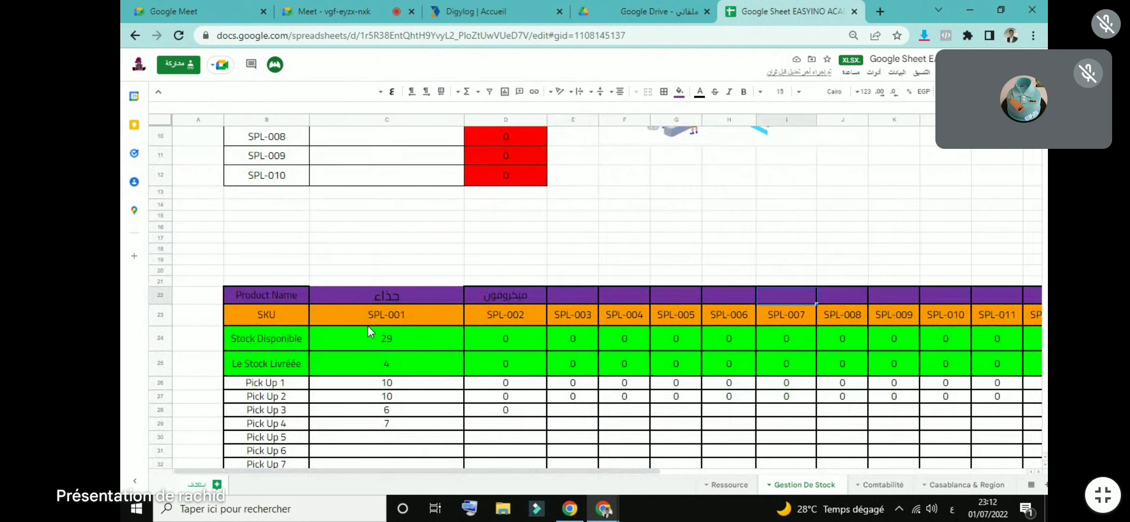
double_click(393, 337)
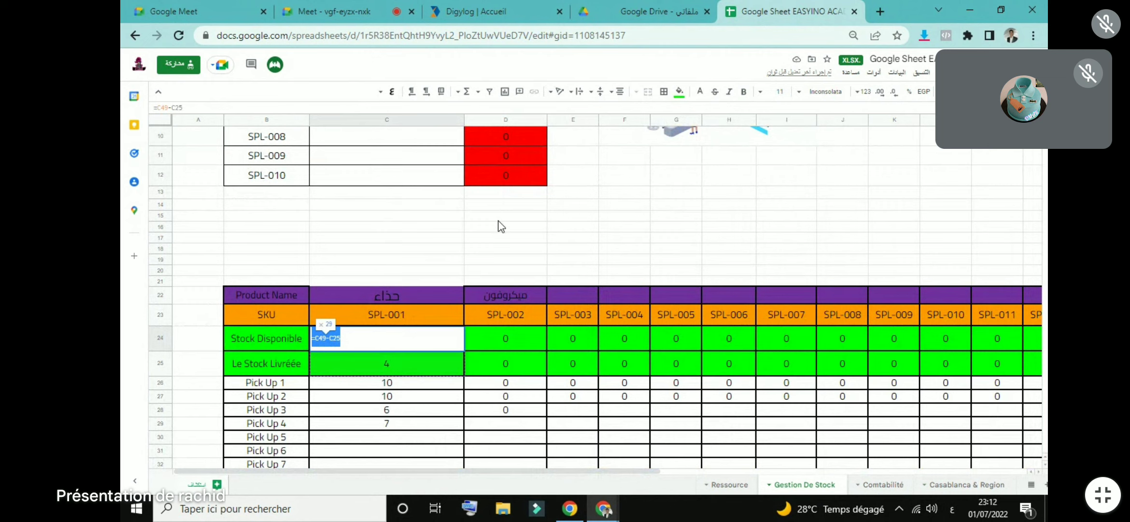
key("Escape")
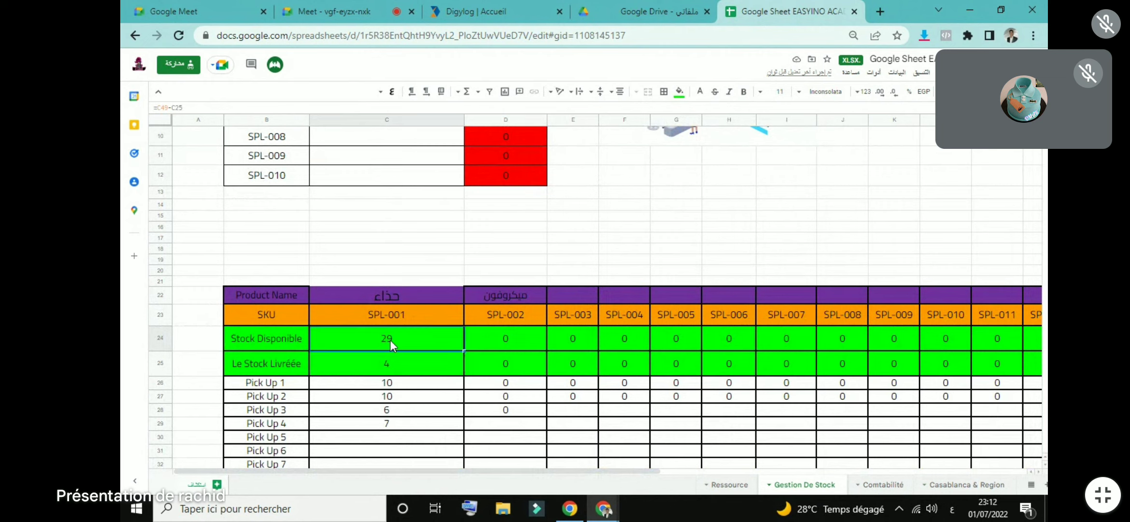
Step: View row 9's order-status choices on Casablanca & Region, then return to Gestion De Stock
left_click(965, 480)
left_click_drag(554, 471, 717, 473)
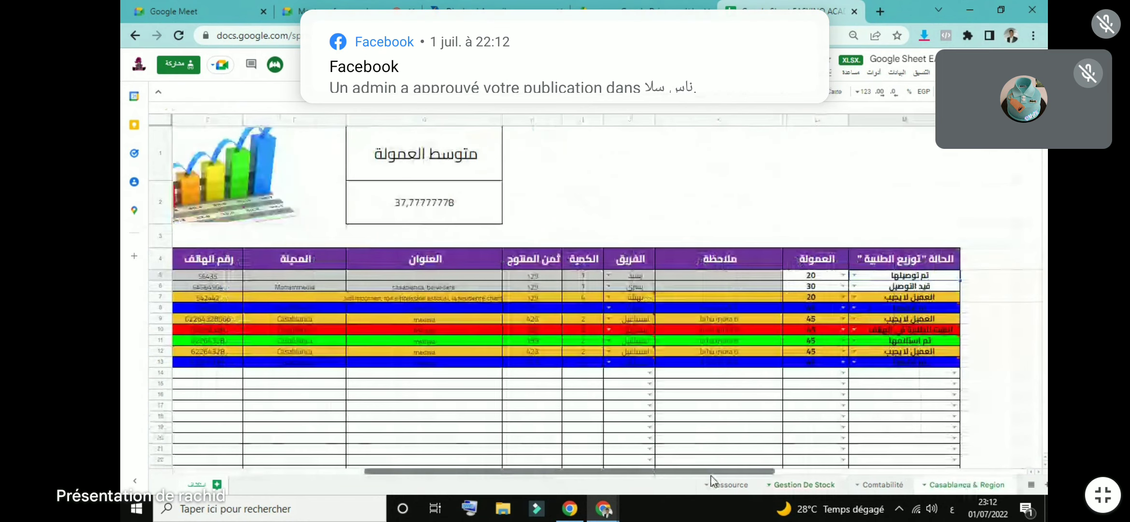
left_click(853, 319)
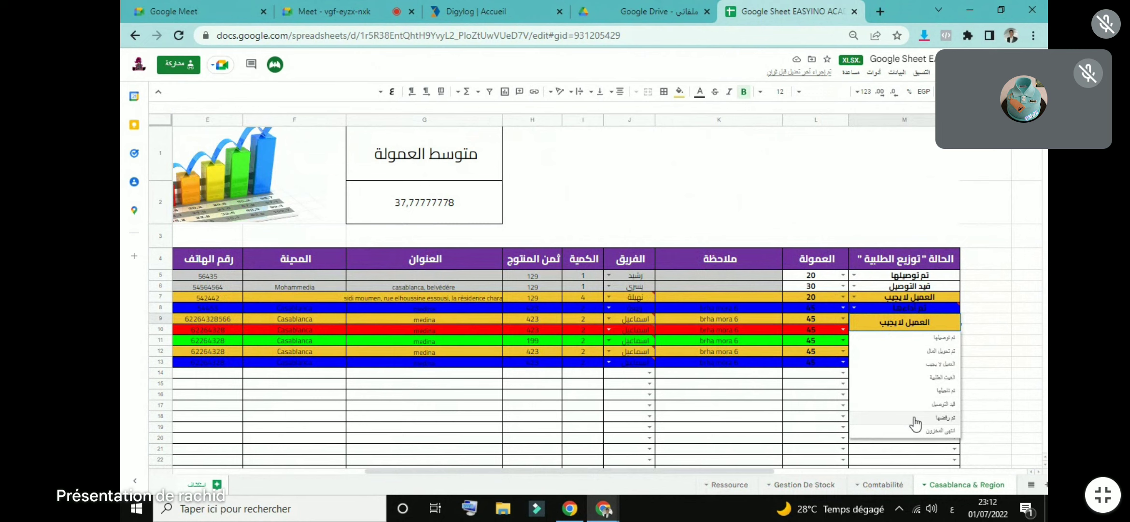
left_click(802, 485)
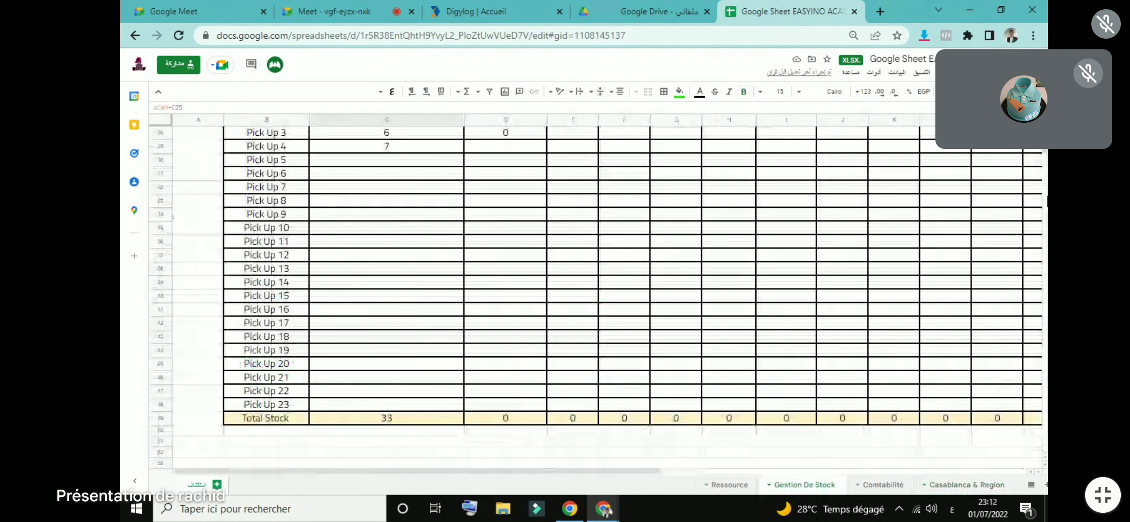
Step: Inspect the delivered-stock formula in C25 on Gestion De Stock
scroll(579, 294, "up", 5)
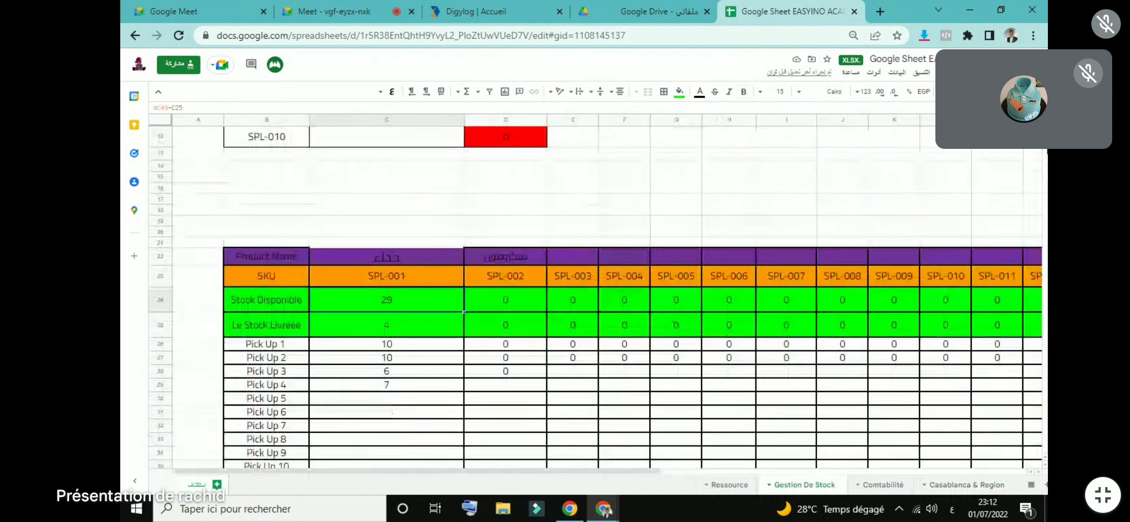
scroll(532, 165, "up", 3)
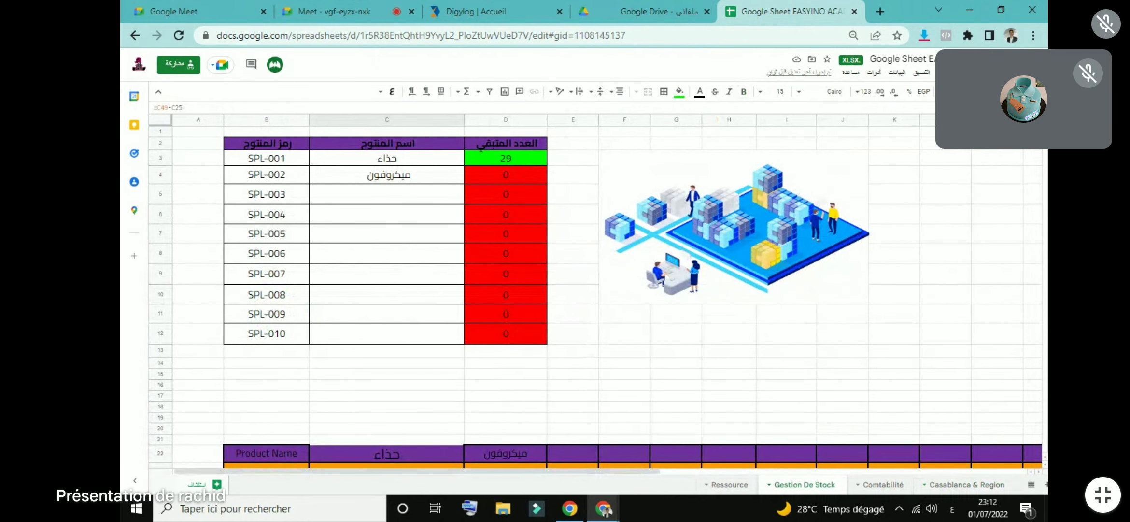
scroll(483, 290, "down", 3)
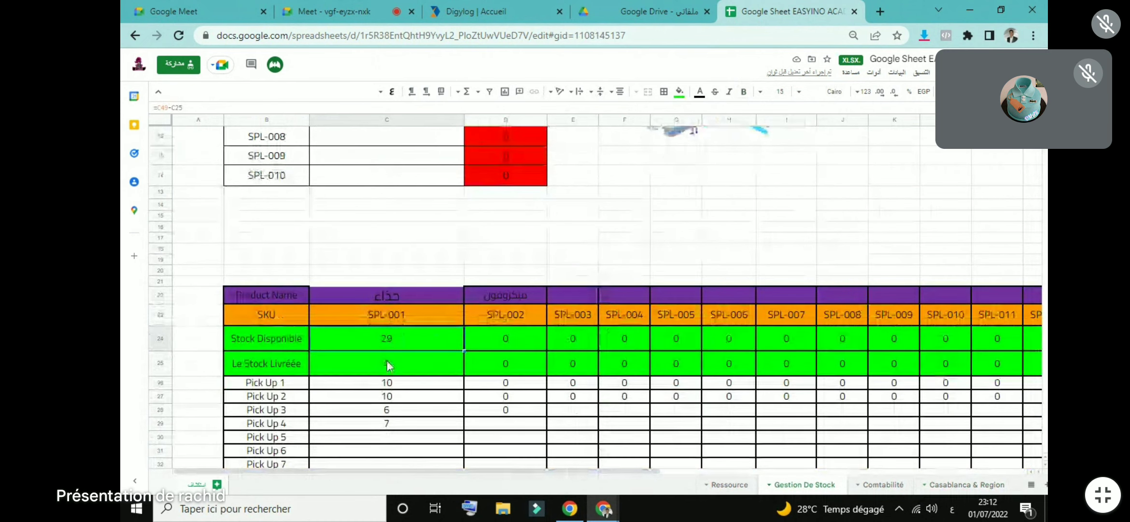
left_click(387, 367)
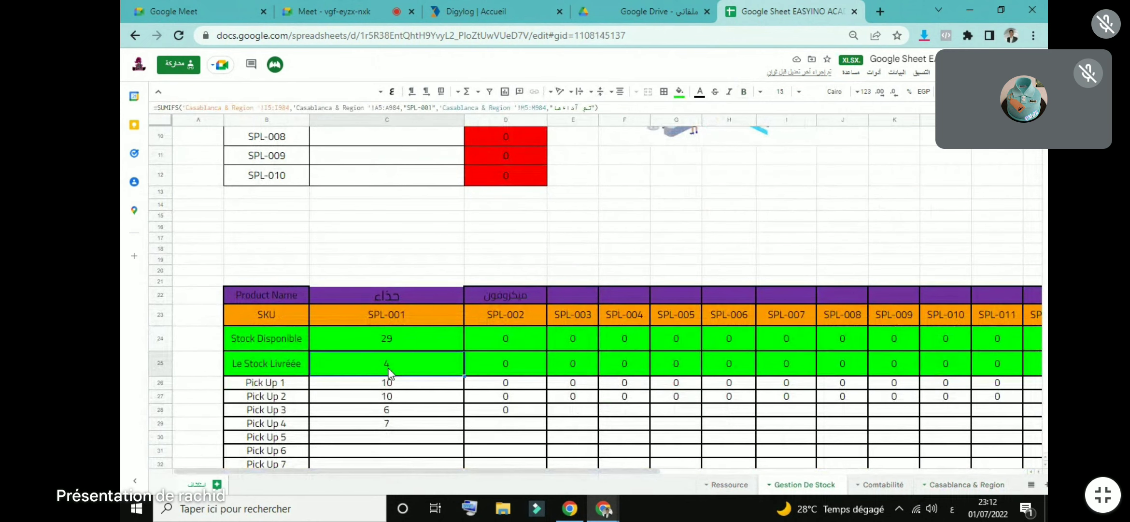
Step: Set row 8's status to تم توصيلها and row 6's to تم تحويل المال, then return to stock
left_click(990, 484)
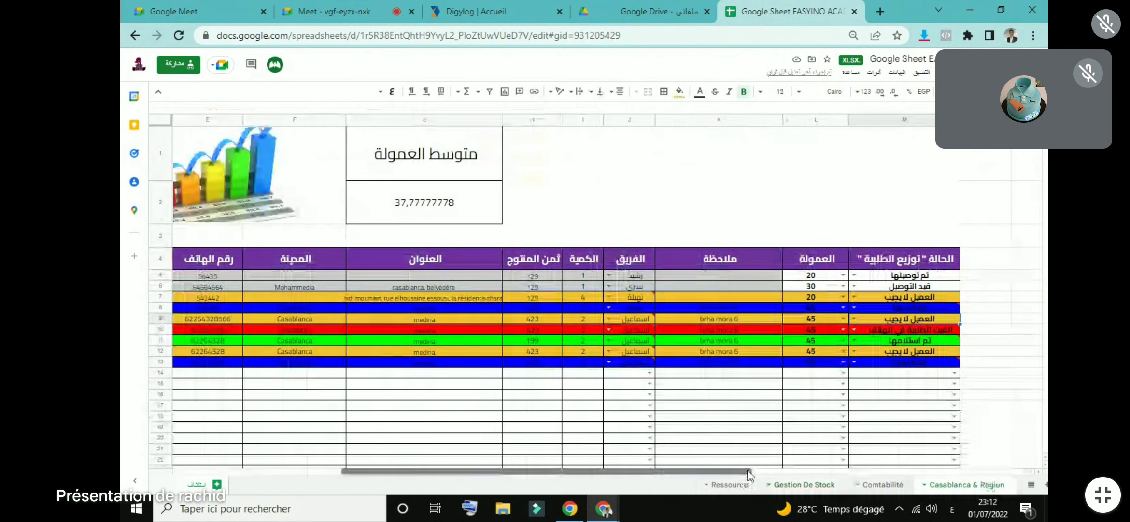
mouse_move(854, 329)
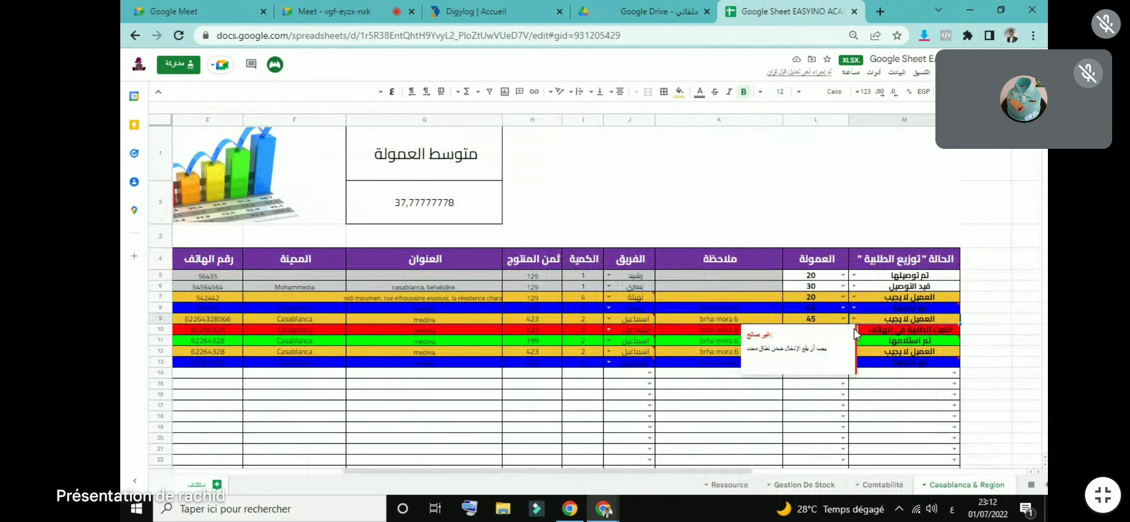
left_click(853, 308)
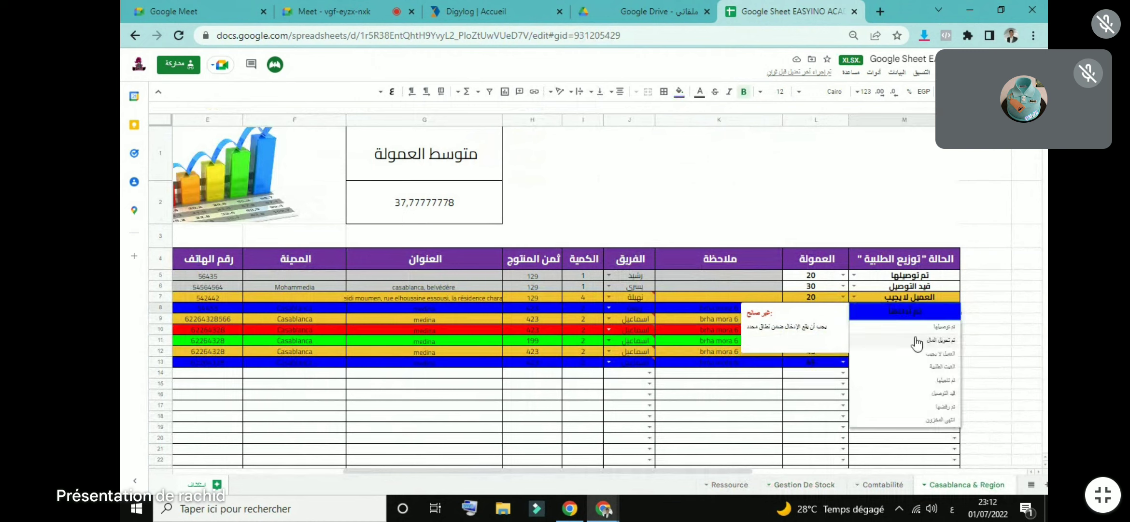
left_click(932, 327)
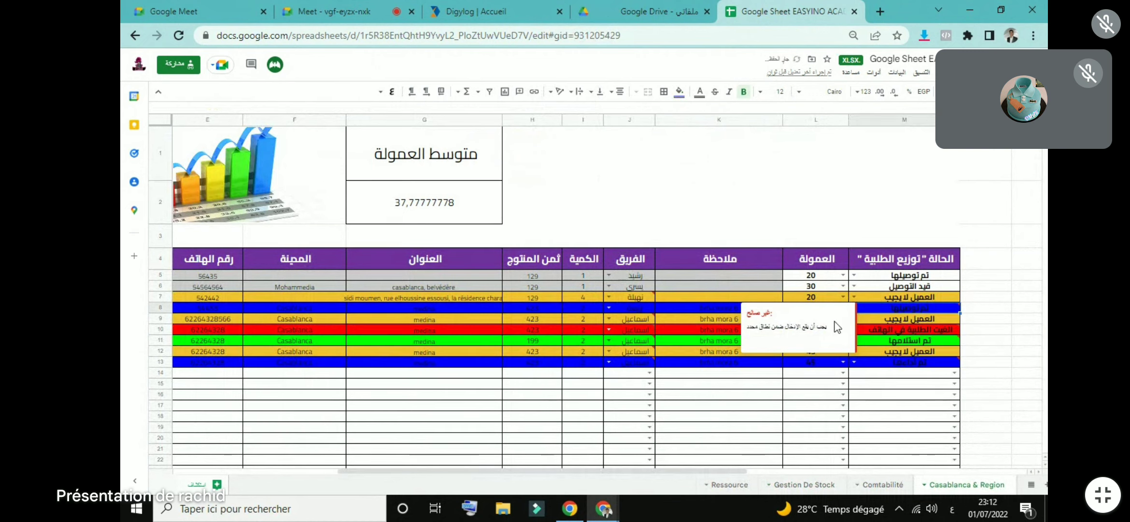
left_click(854, 286)
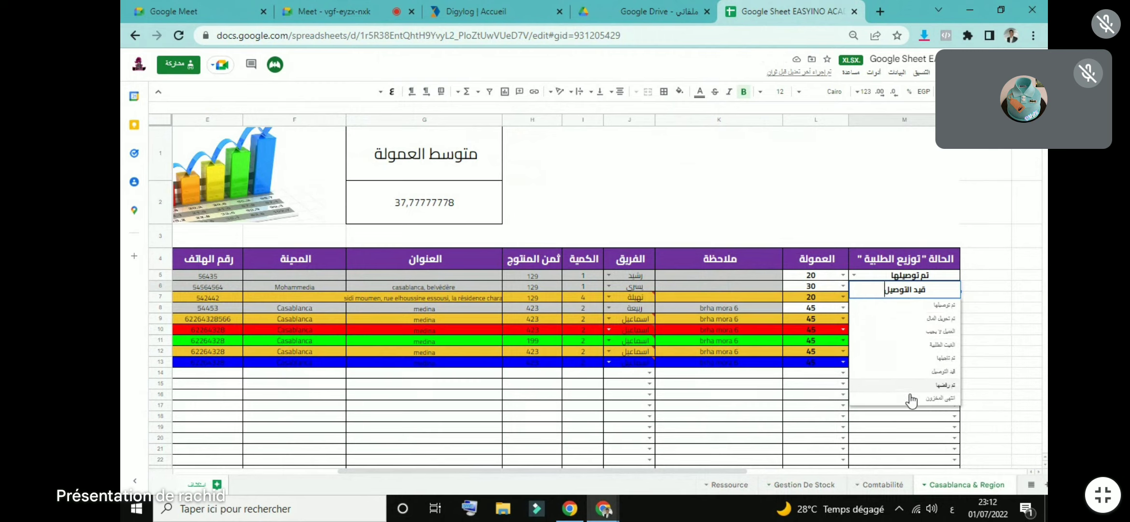
left_click(933, 321)
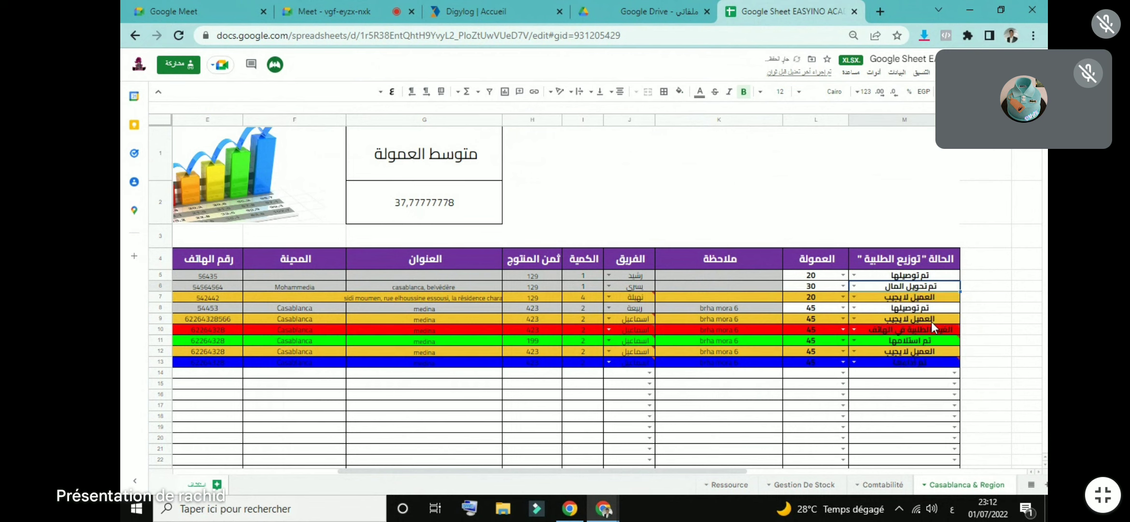
left_click(824, 483)
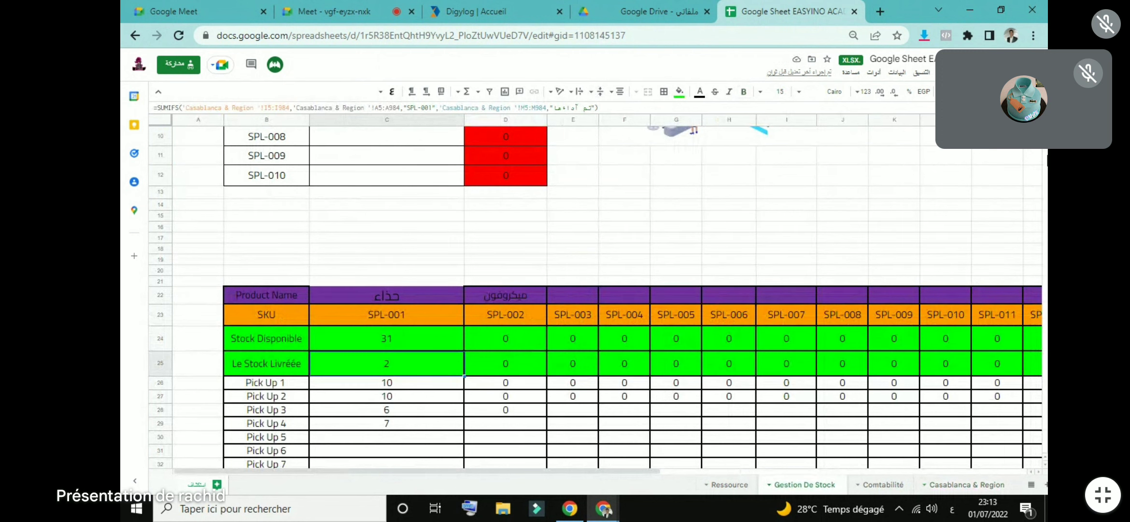
Step: Enter =C24 in D3 so SPL-001's remaining quantity shows 31
scroll(512, 157, "up", 3)
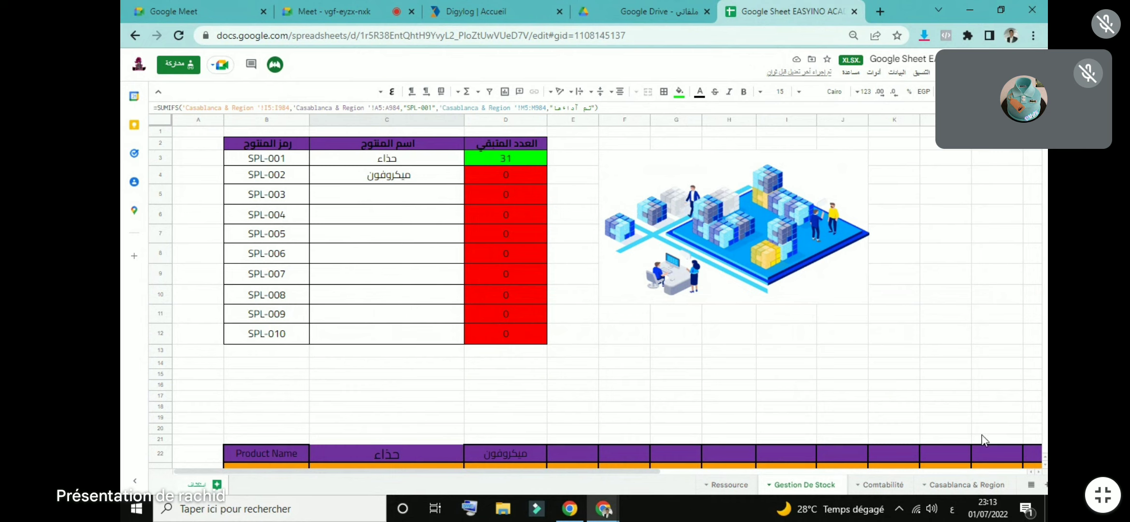
left_click(507, 167)
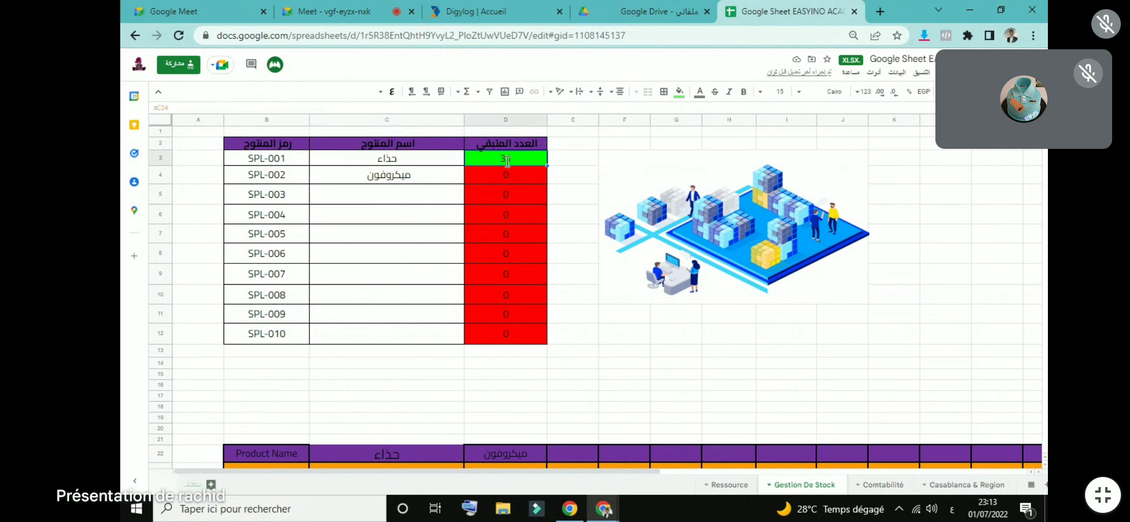
type("=C24")
key("Return")
Step: Inspect the formulas behind the 378 total in Comptabilité E5 and the 154 total in Casablanca & Region C2
left_click(876, 479)
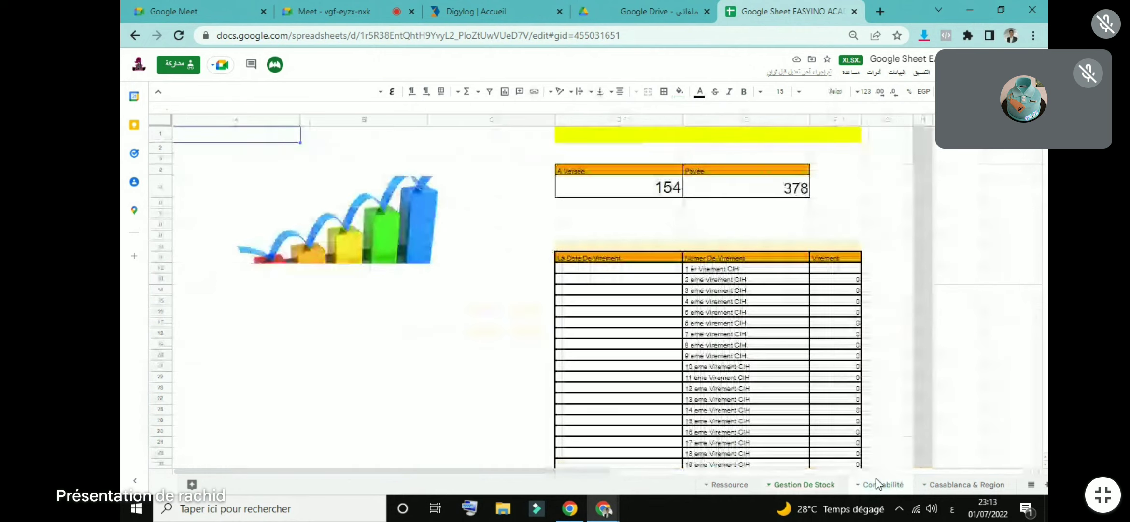
left_click(756, 186)
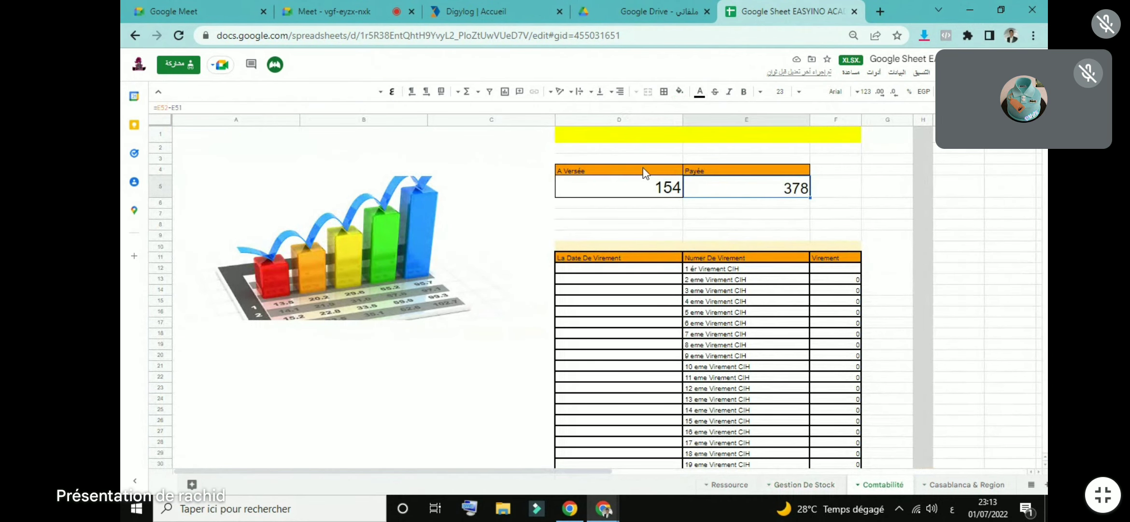
left_click(947, 484)
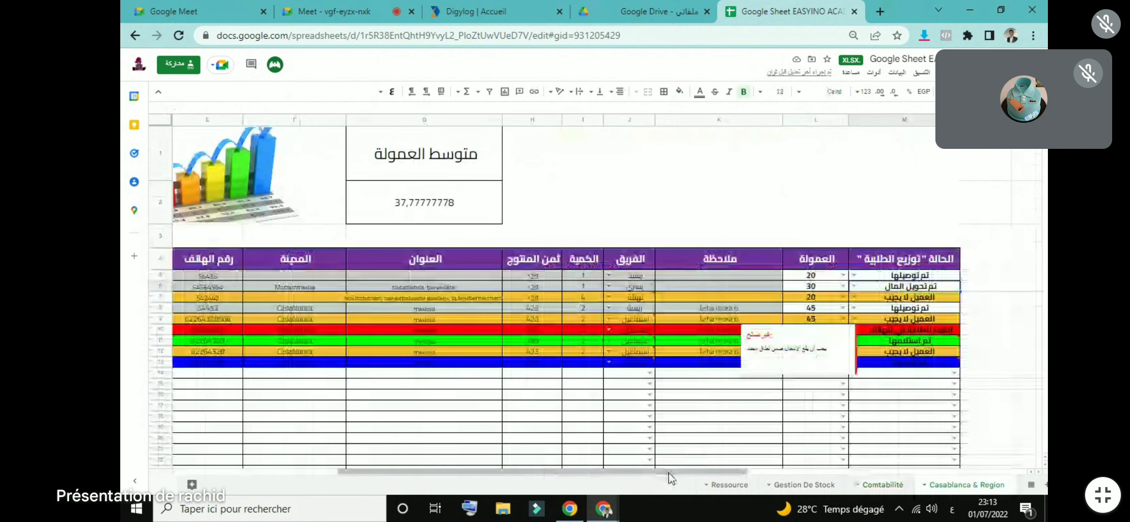
scroll(670, 477, "left", 2)
scroll(511, 486, "left", 3)
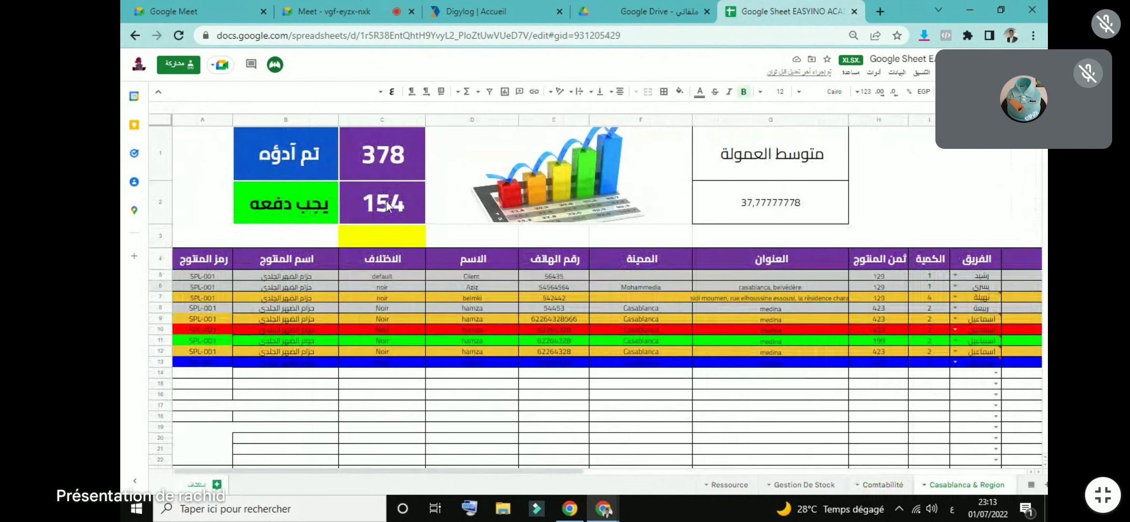
left_click(373, 220)
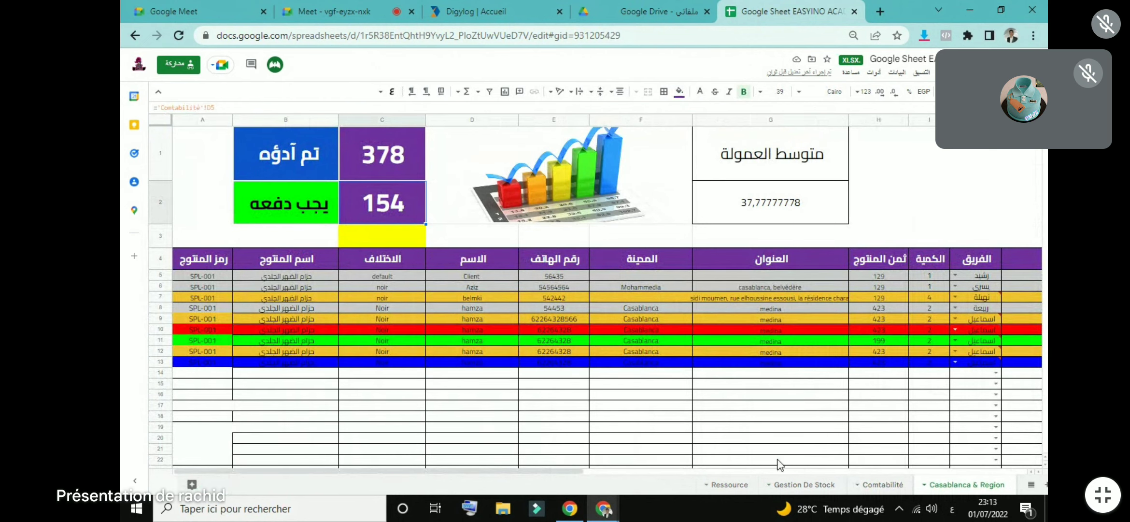
left_click(729, 485)
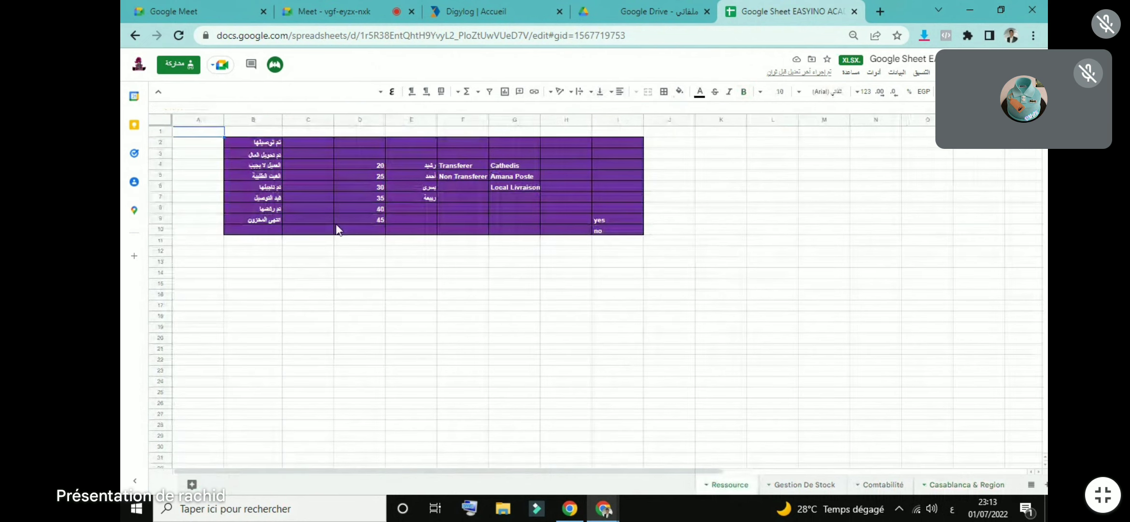
Step: Inspect the Ressource status labels in B2 and B5 and the commission value 20 in D4
left_click(275, 144)
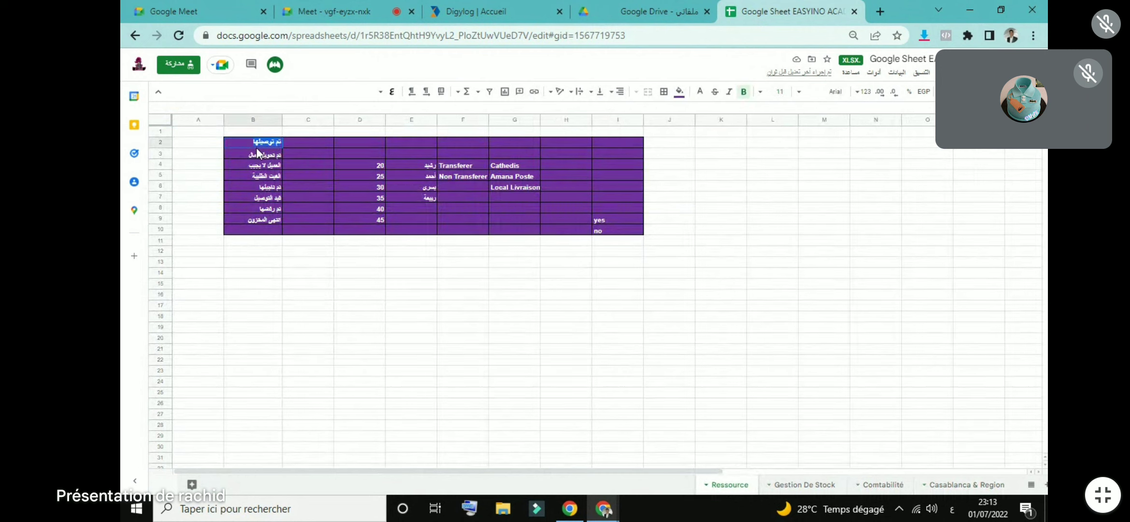
left_click(262, 175)
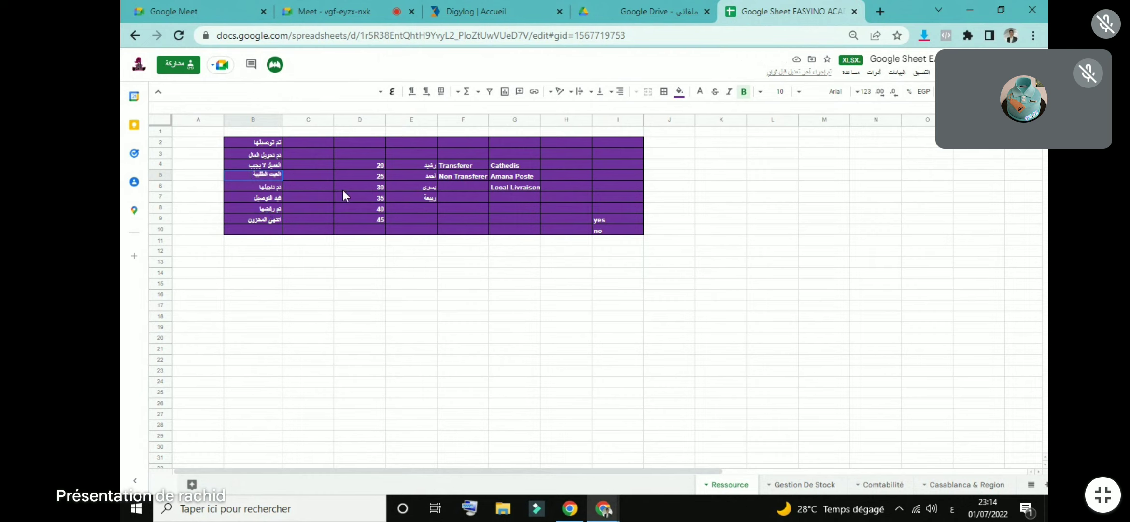
left_click(374, 166)
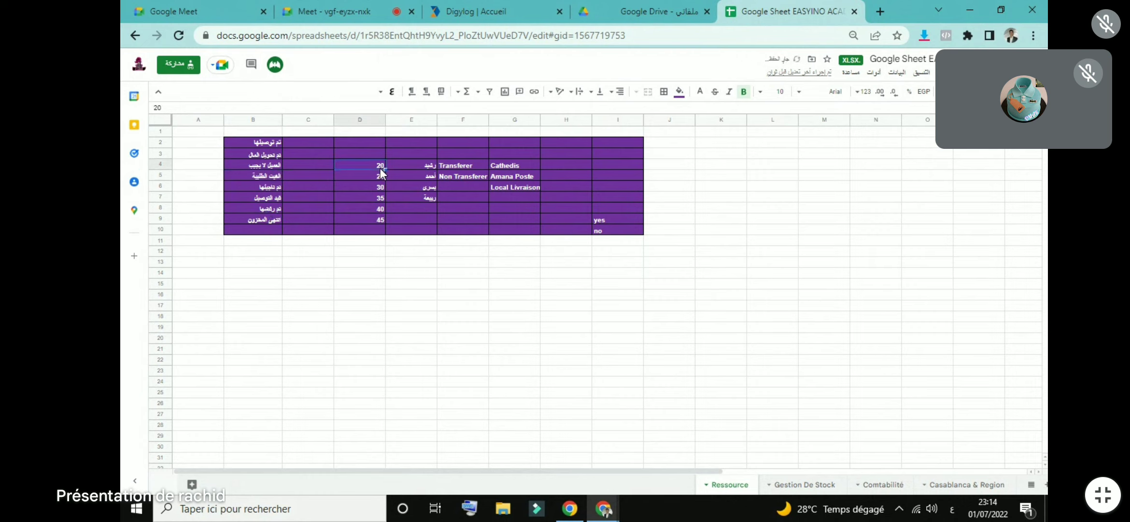
Step: Admit the waiting guest to the Meet call and return to the Casablanca & Region sheet
left_click(340, 10)
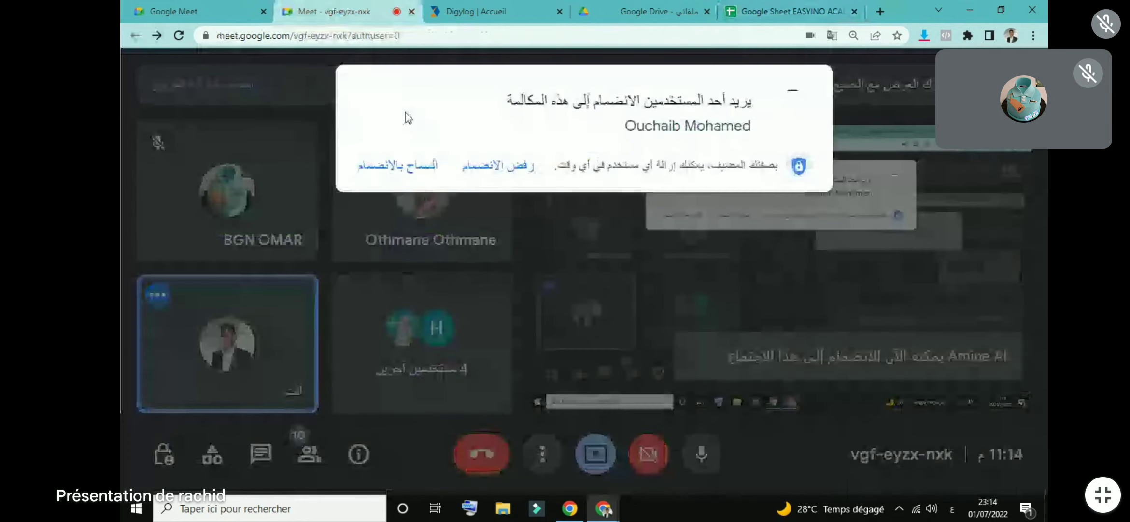
left_click(380, 167)
left_click(787, 11)
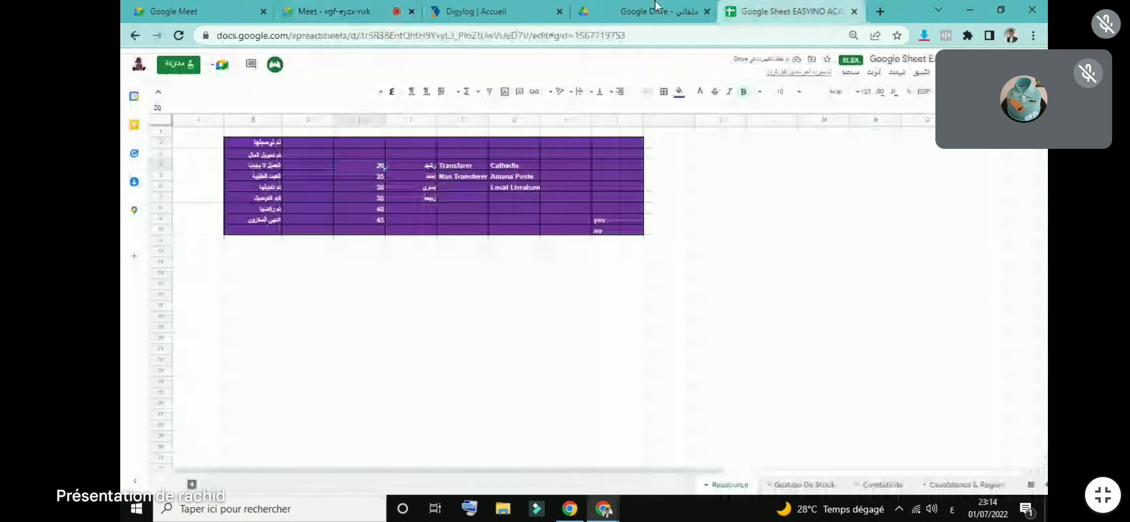
left_click(643, 12)
left_click(787, 11)
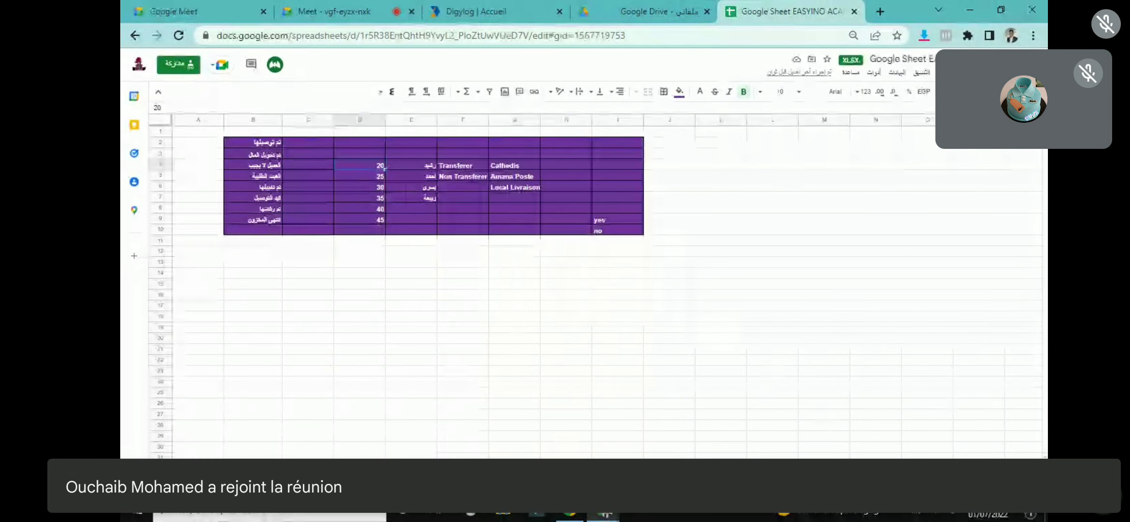
left_click(883, 484)
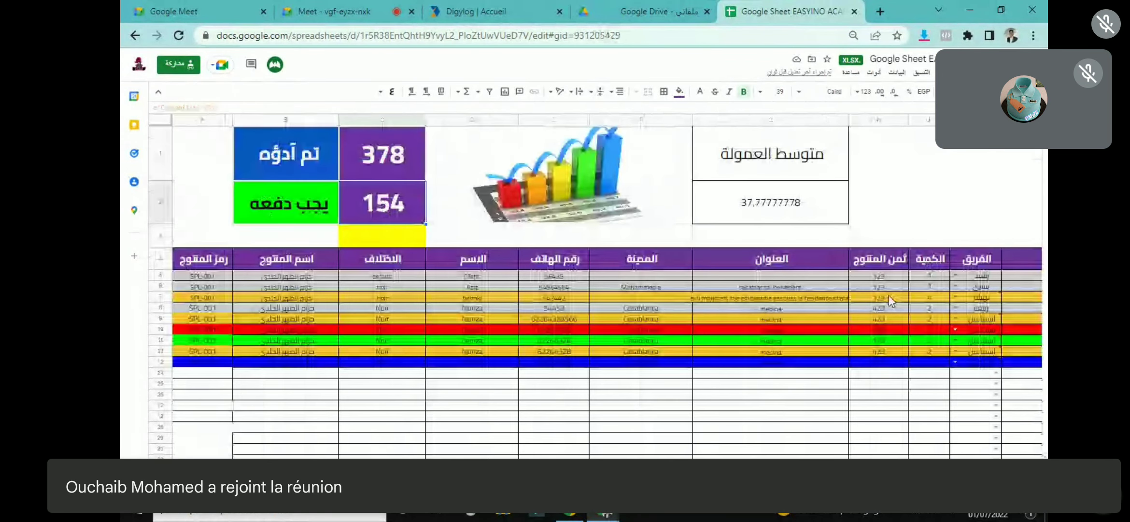
Step: Check row 5's price 129 and its commission options, then go to the Ressource sheet
left_click(887, 275)
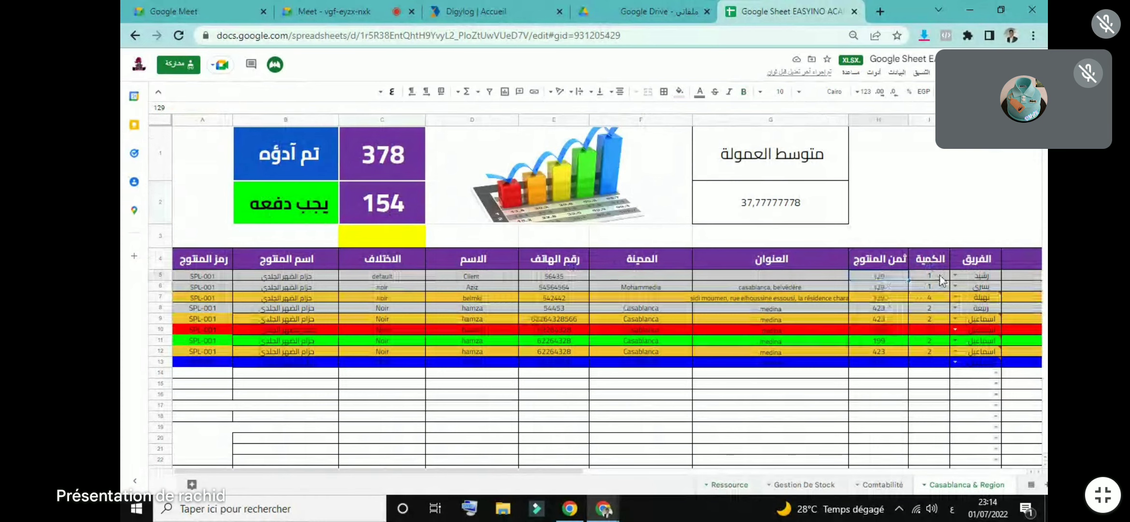
left_click_drag(523, 463, 696, 472)
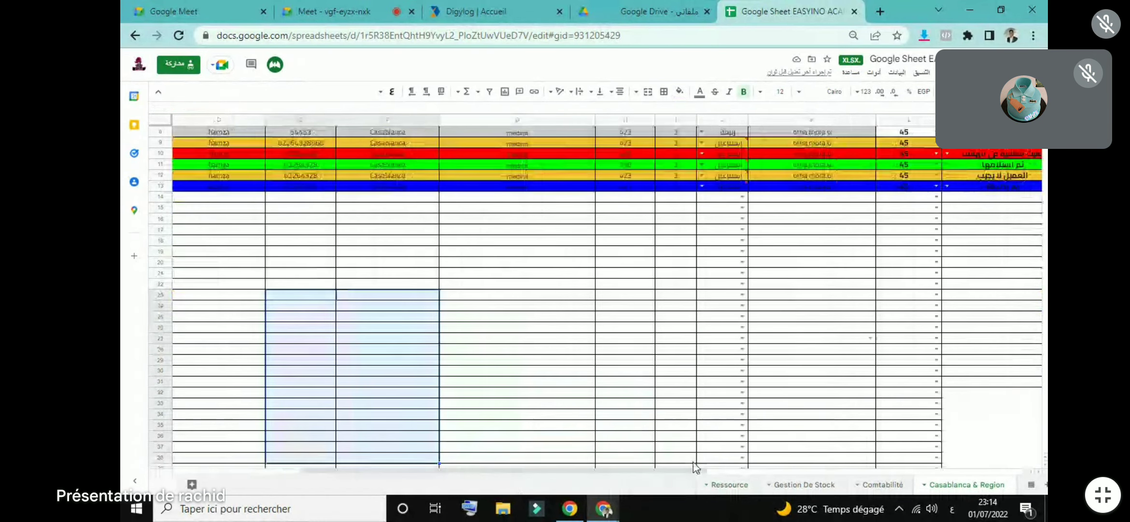
scroll(932, 284, "up", 4)
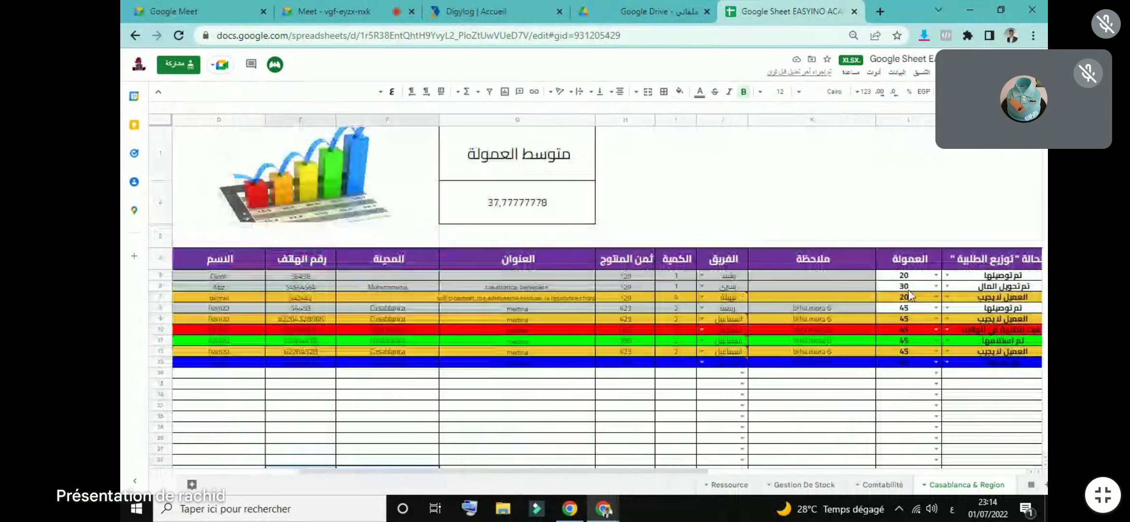
left_click(935, 275)
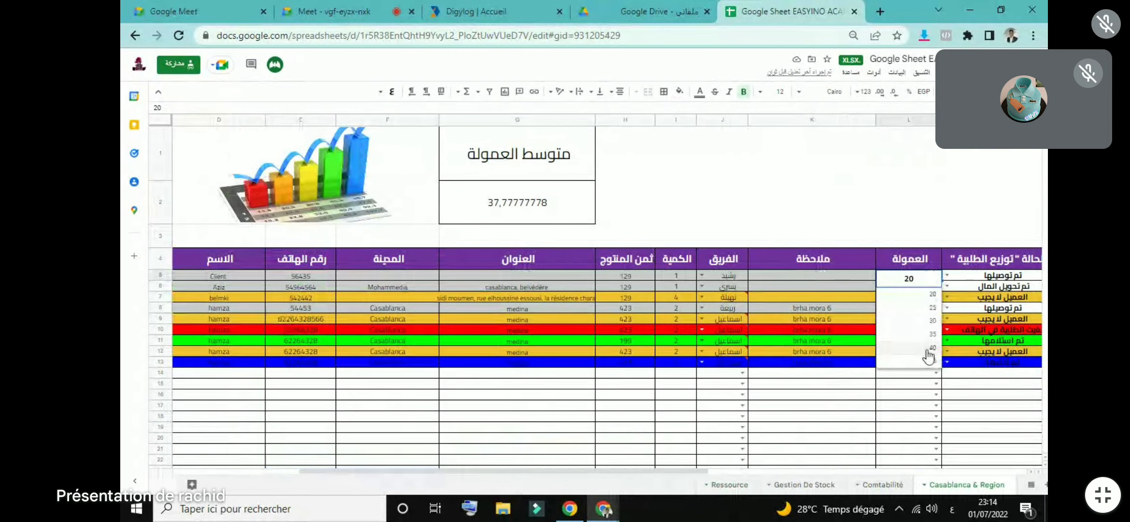
left_click(723, 484)
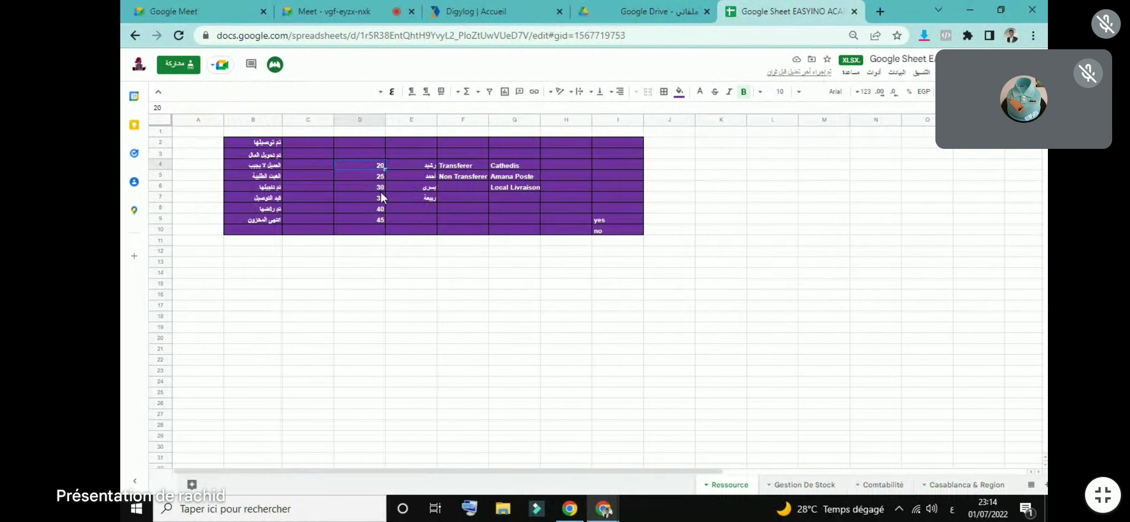
Step: Type a new team member's name in E8 and another in E9 of the Ressource table
left_click(380, 230)
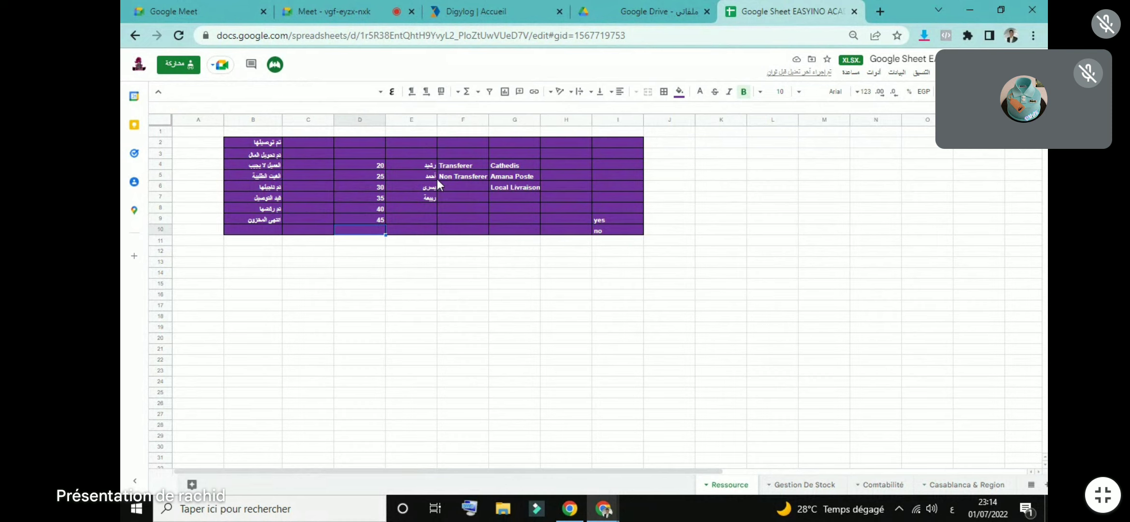
left_click(428, 168)
left_click(425, 184)
left_click(424, 208)
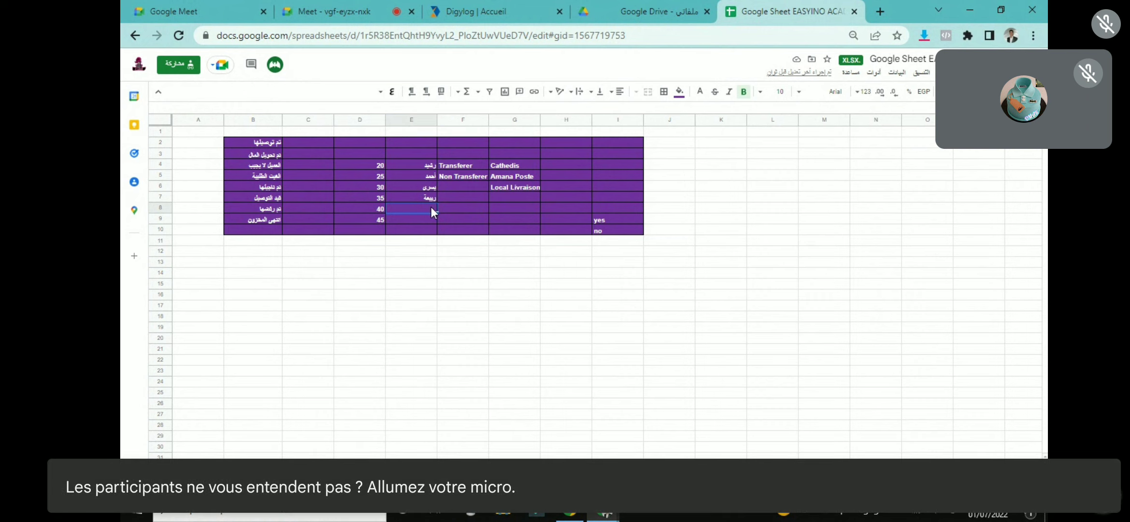
type("سلمى")
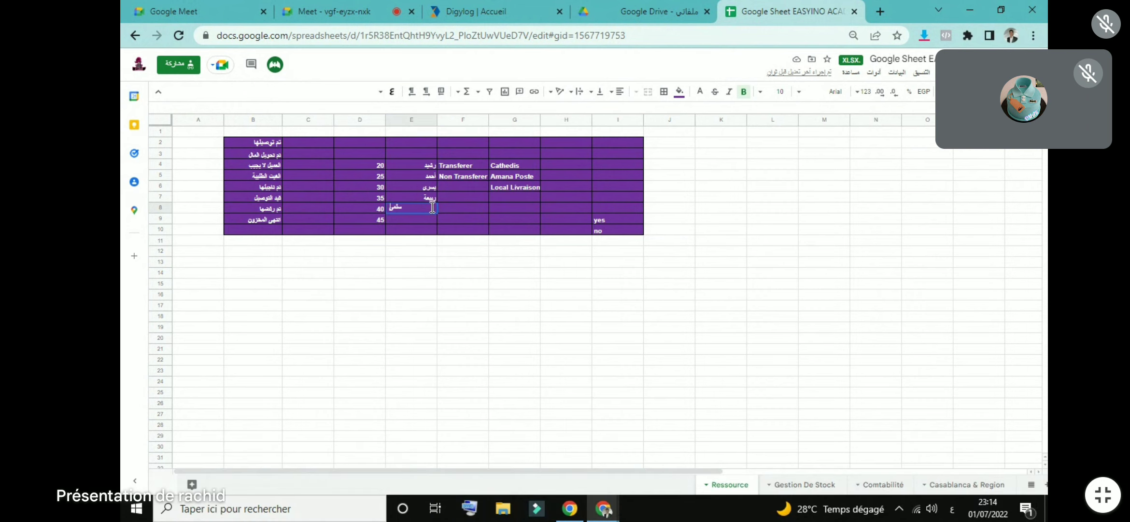
left_click(425, 219)
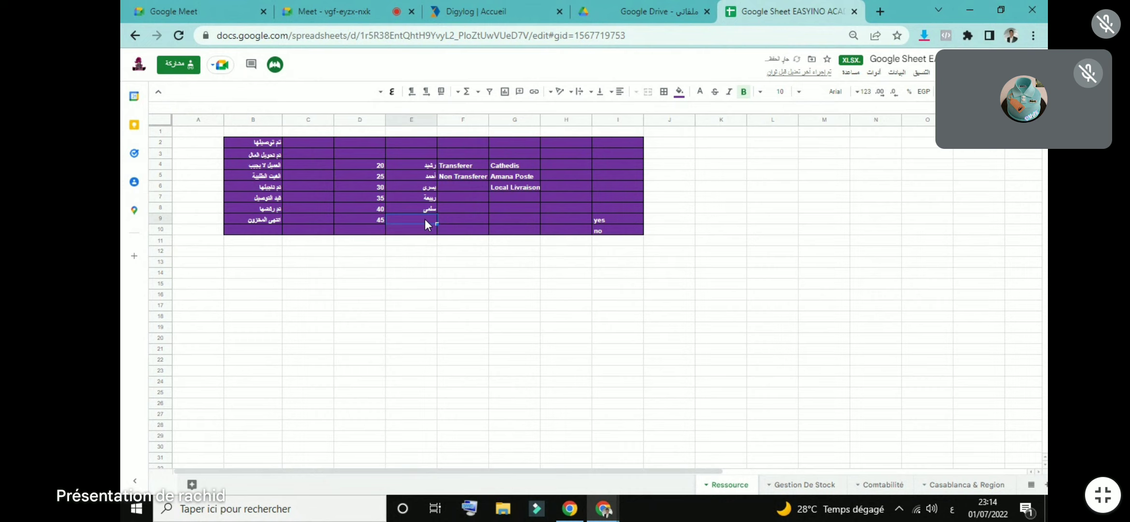
type("تم تد")
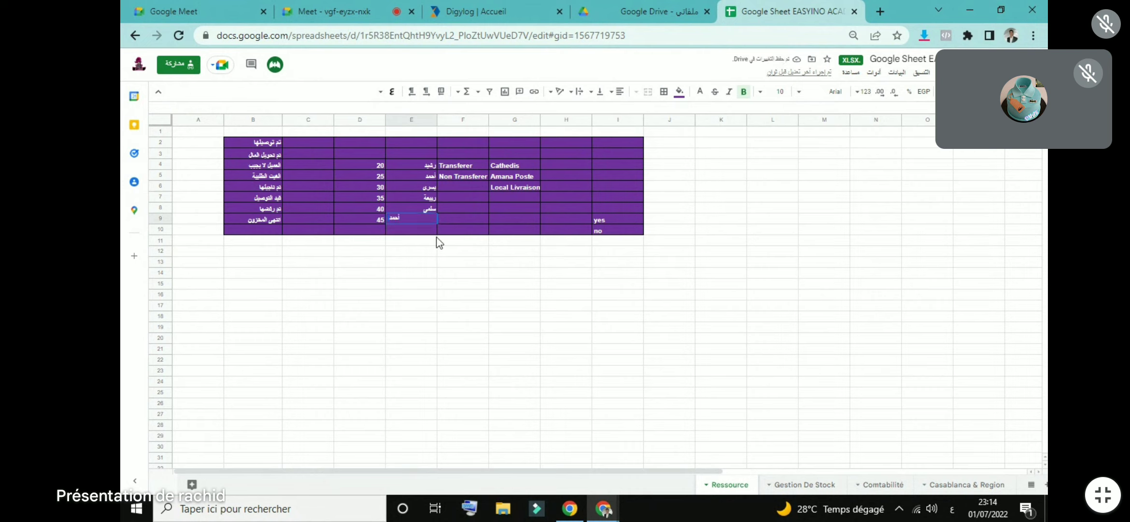
left_click(452, 262)
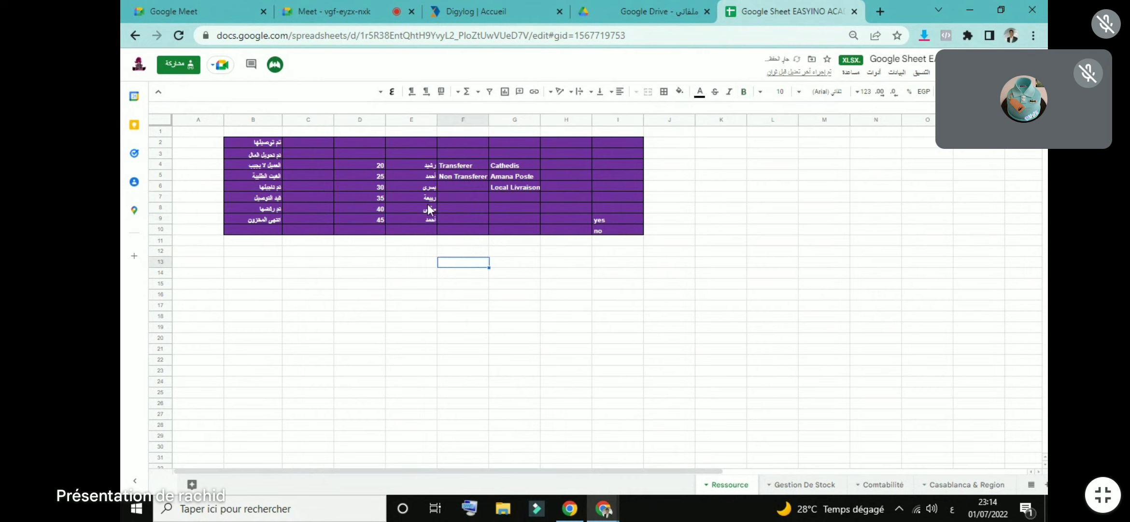
left_click(788, 486)
left_click(876, 484)
Step: Return to the Casablanca & Region orders sheet and dismiss the validation warning near row 13
left_click(933, 485)
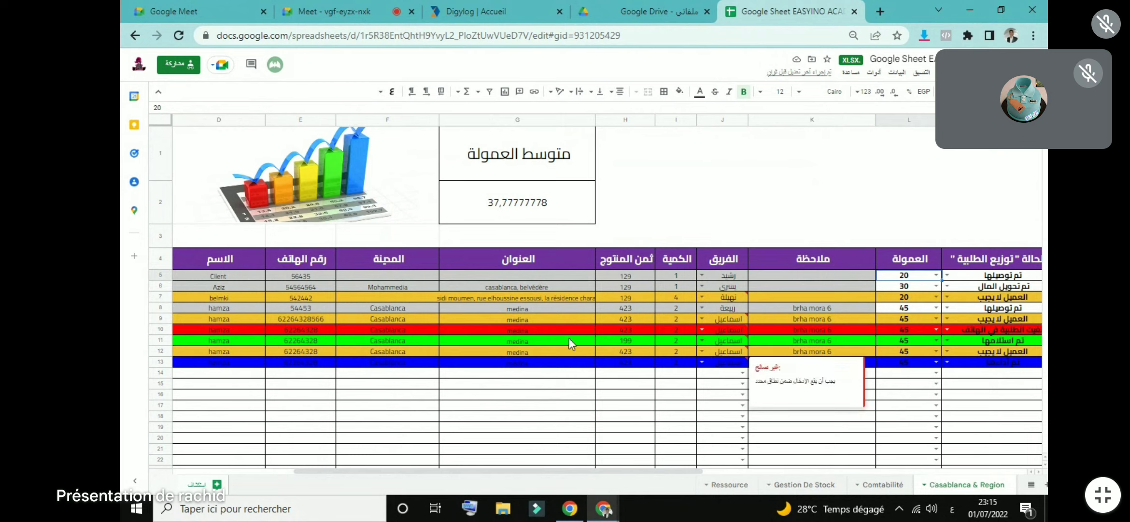
left_click(620, 408)
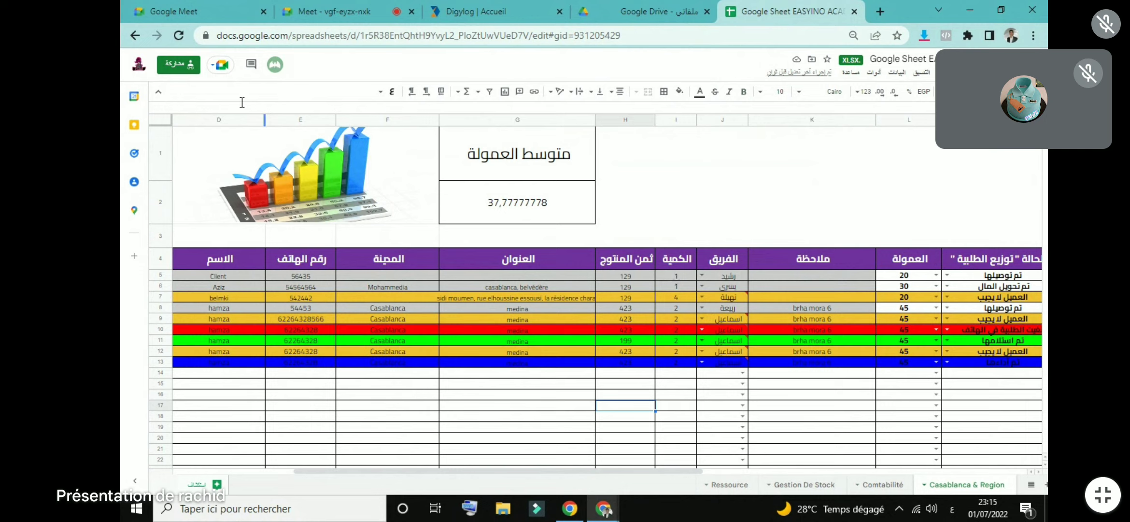
Step: Share the spreadsheet with the suggested contact as Editor and send the invitation
left_click(187, 64)
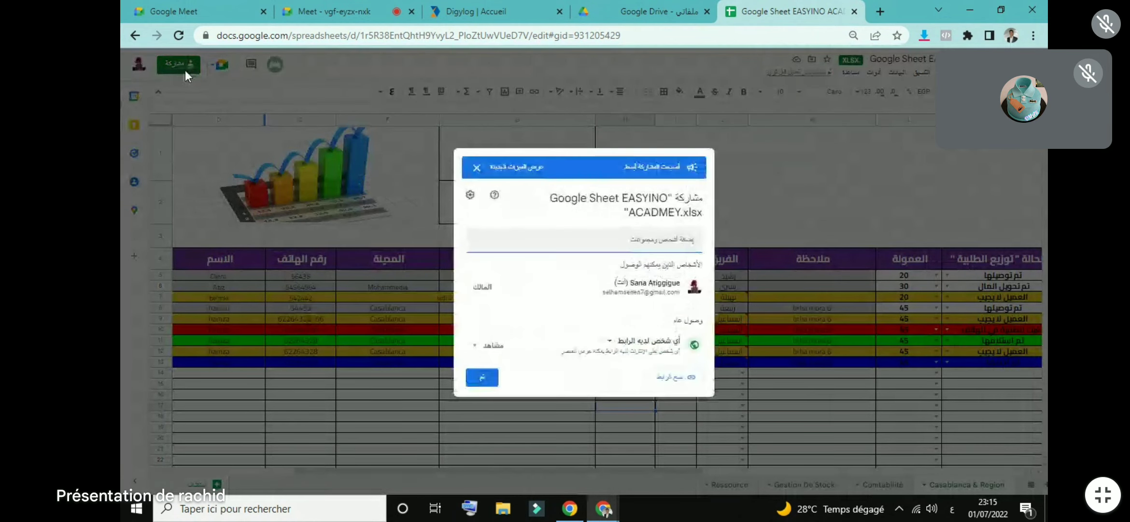
left_click(560, 240)
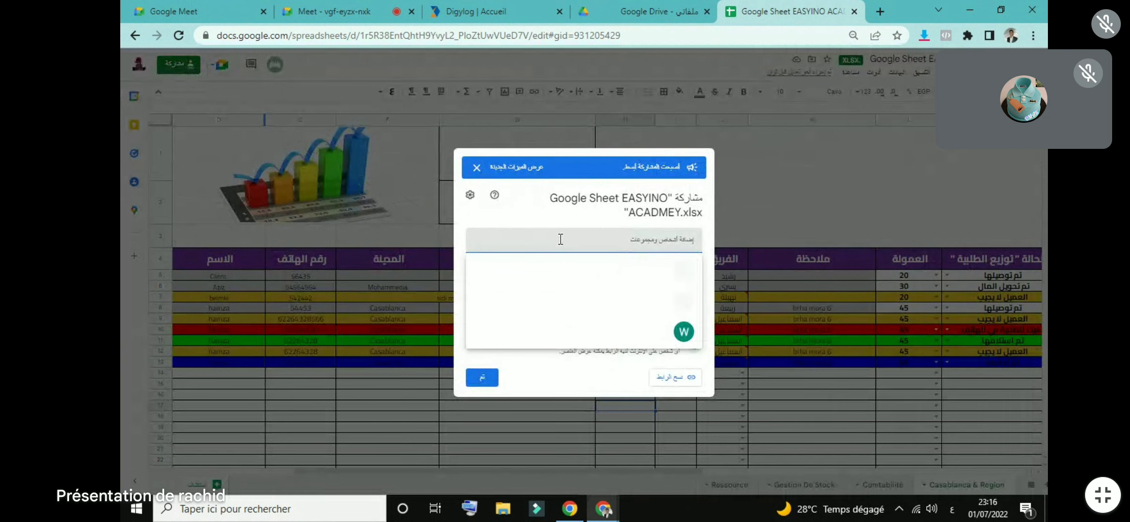
left_click(612, 313)
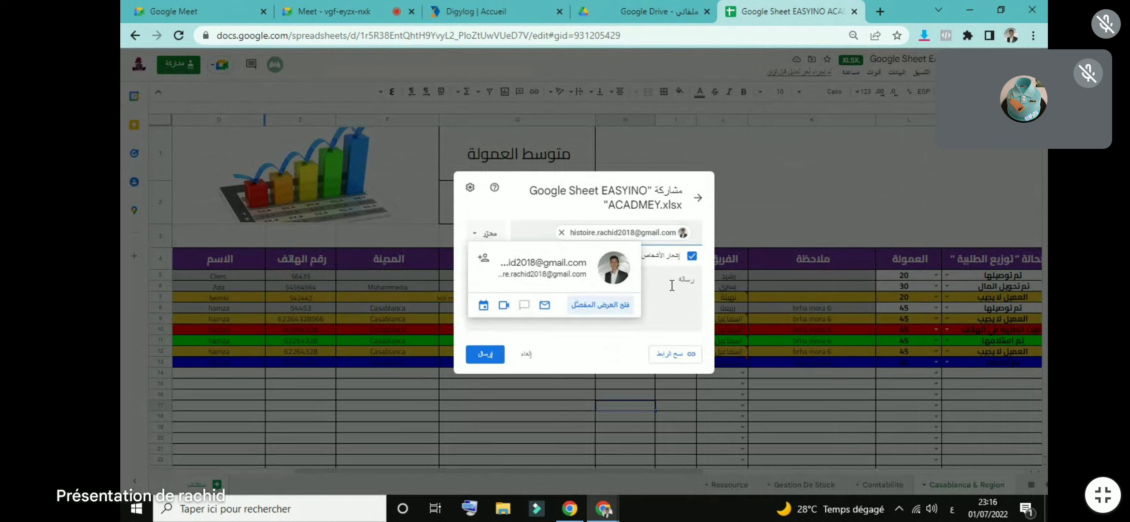
left_click(673, 285)
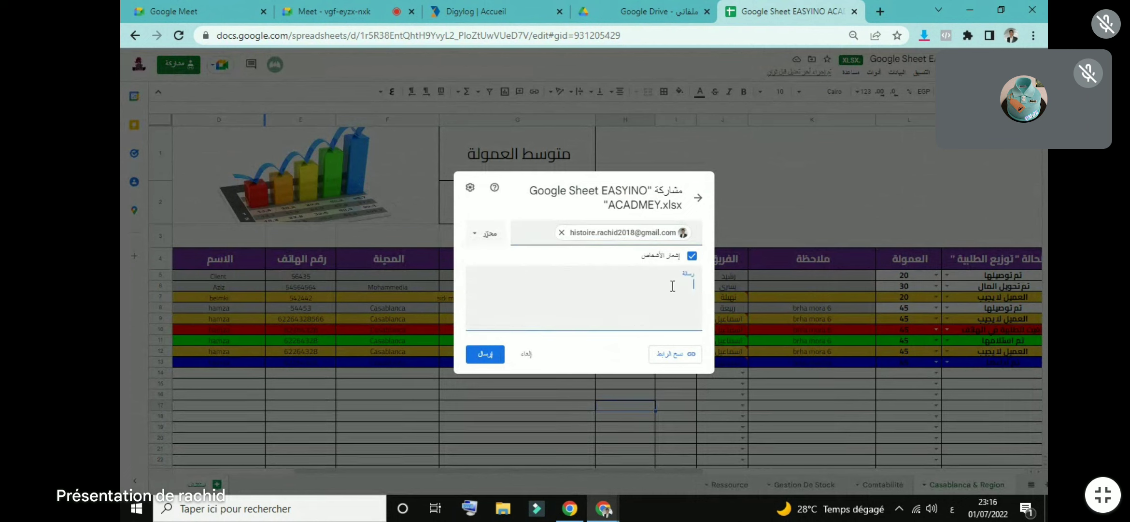
left_click(492, 237)
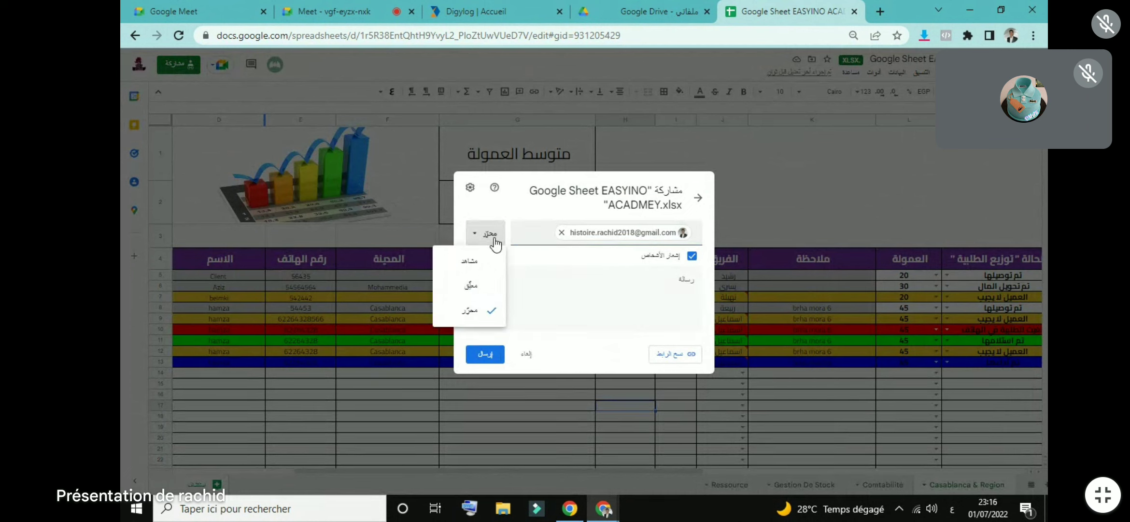
left_click(475, 314)
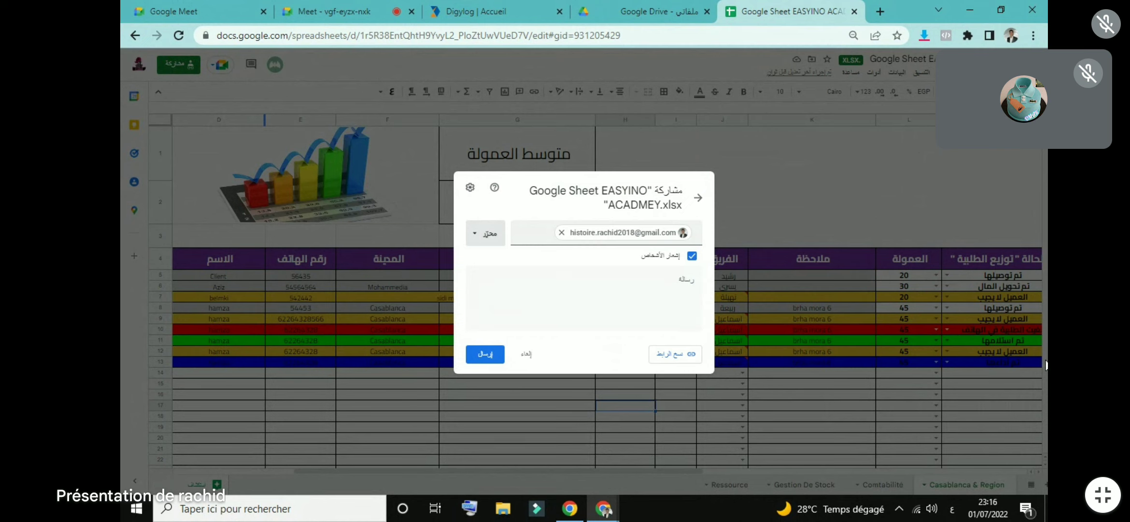
left_click(480, 356)
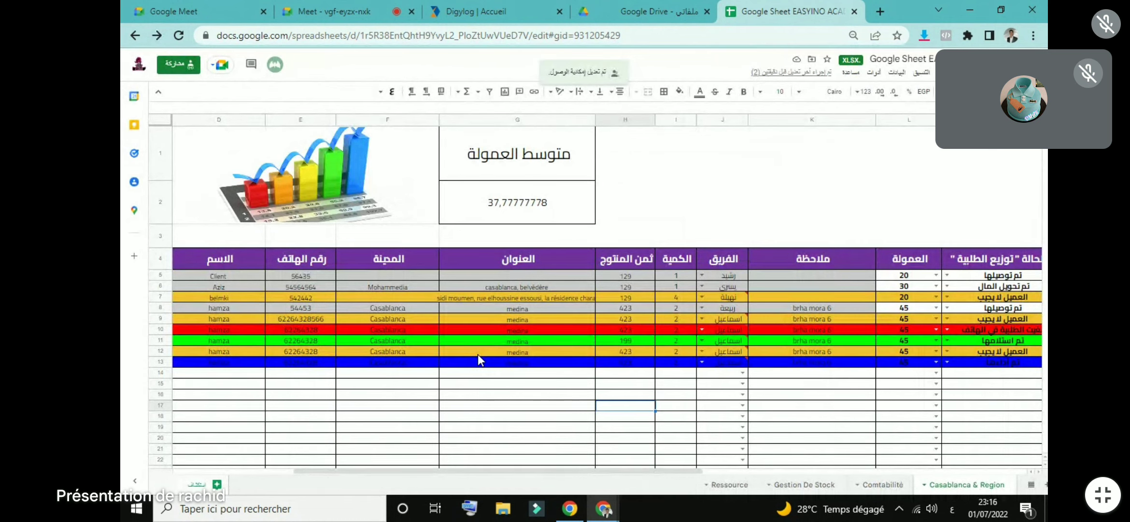
left_click(635, 11)
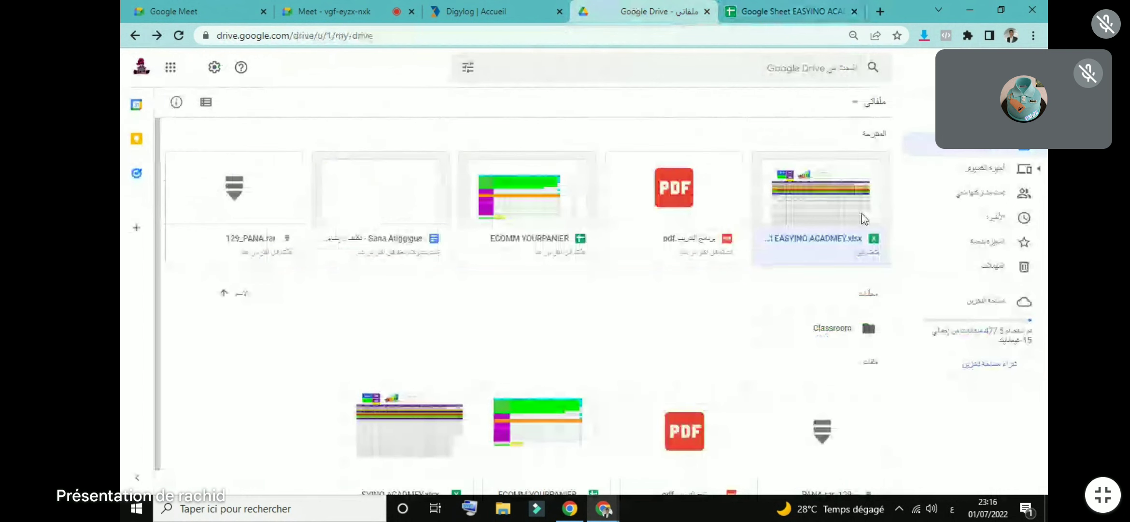
Step: Review the available actions for the EASYINO ACADMEY.xlsx file in Google Drive
right_click(820, 216)
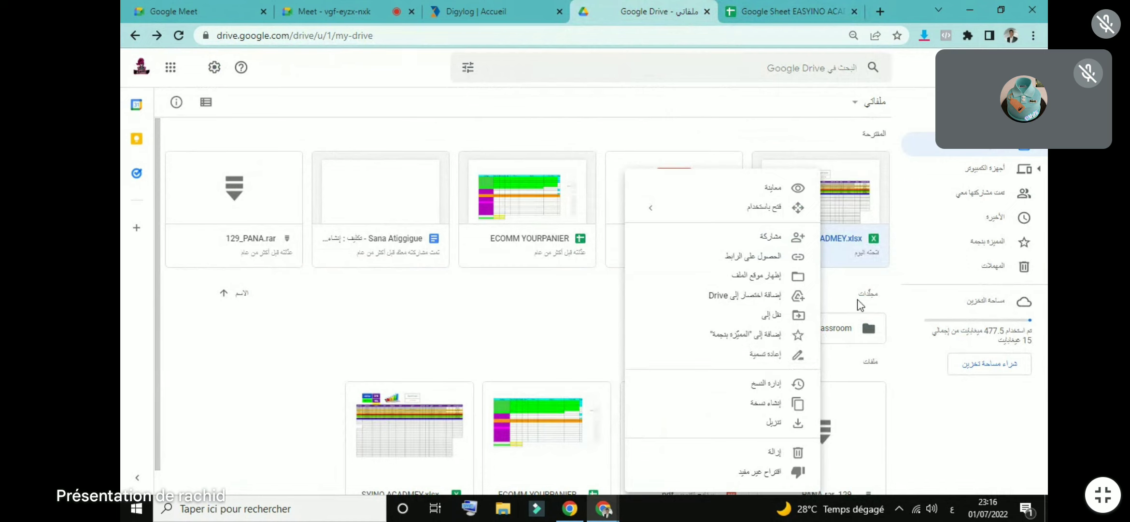
left_click(871, 291)
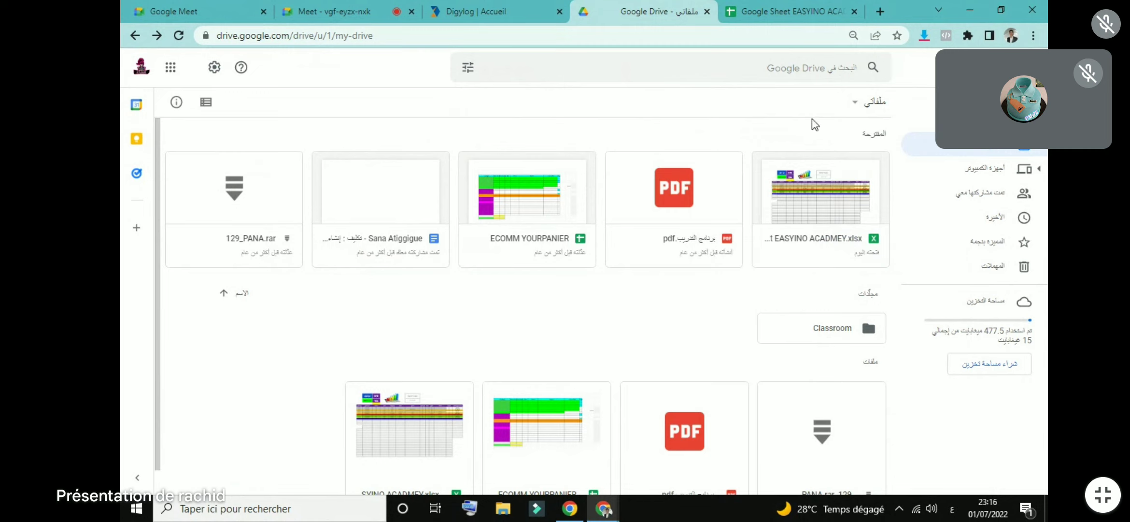
left_click(800, 131)
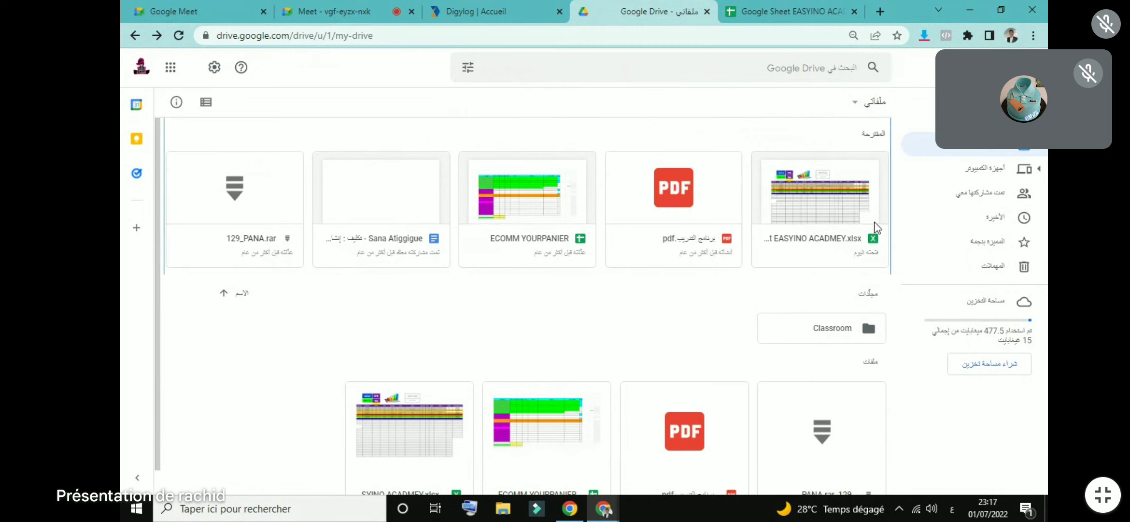
left_click(818, 220)
right_click(818, 220)
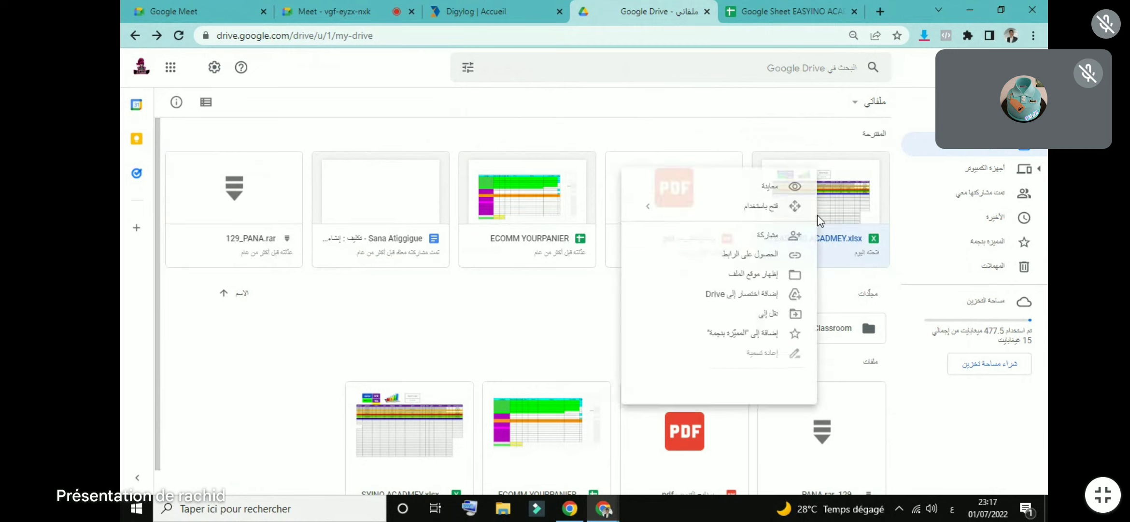
left_click(598, 263)
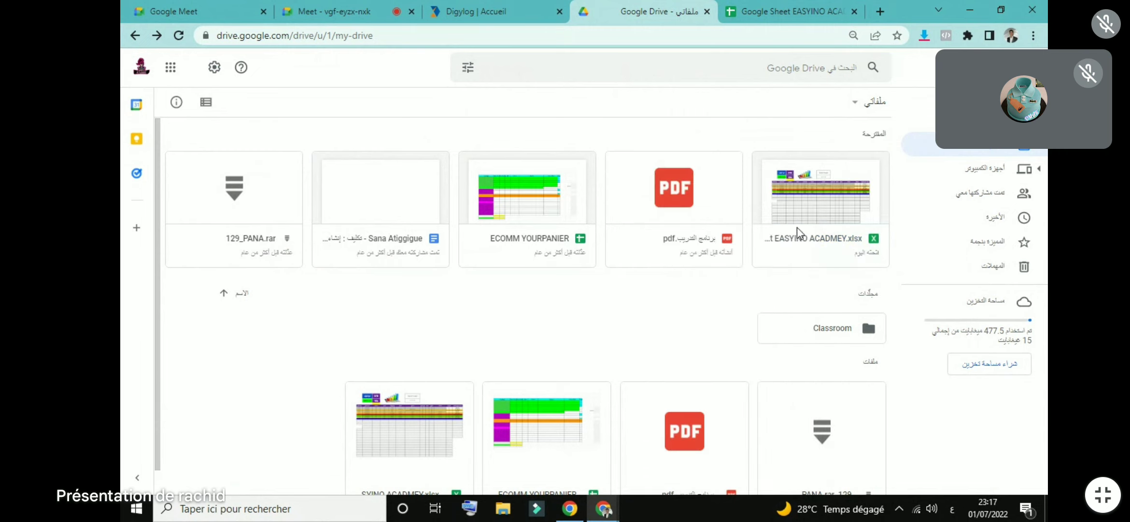
Step: Return to the Google Meet call and admit the waiting participant
left_click(818, 218)
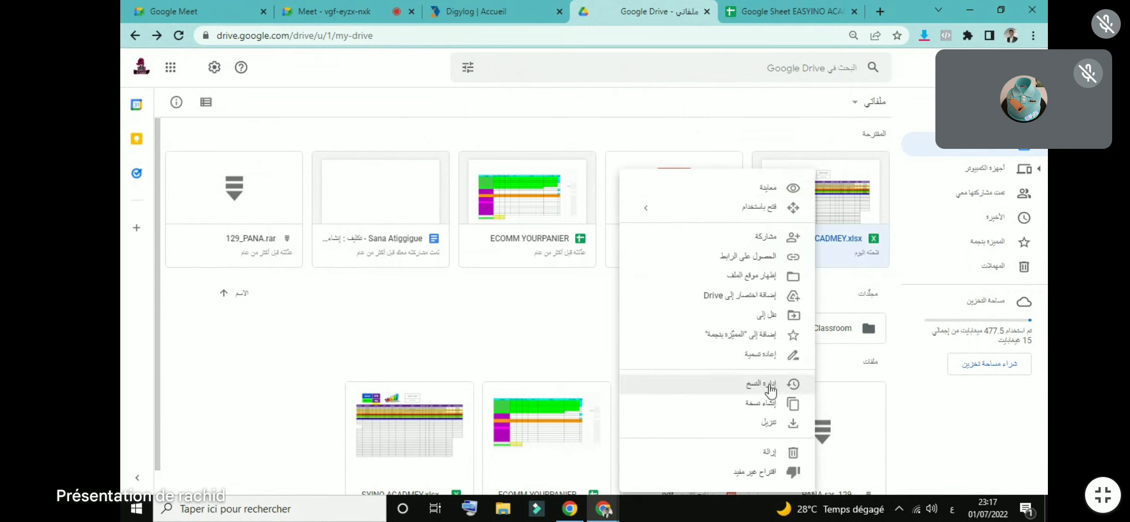
left_click(333, 6)
left_click(390, 161)
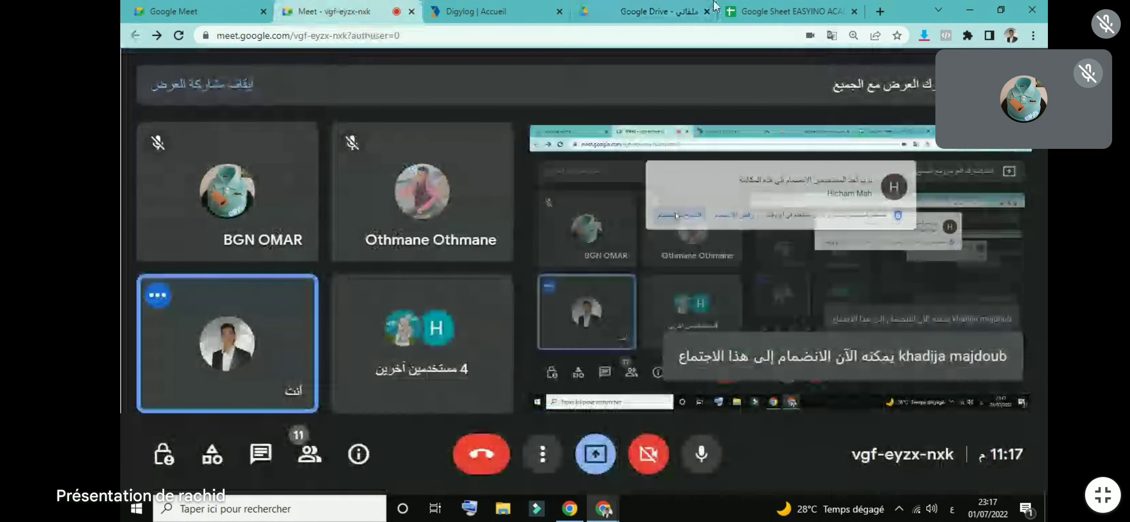
Step: Switch to the Google Sheet EASYINO tab to show the orders spreadsheet
left_click(757, 7)
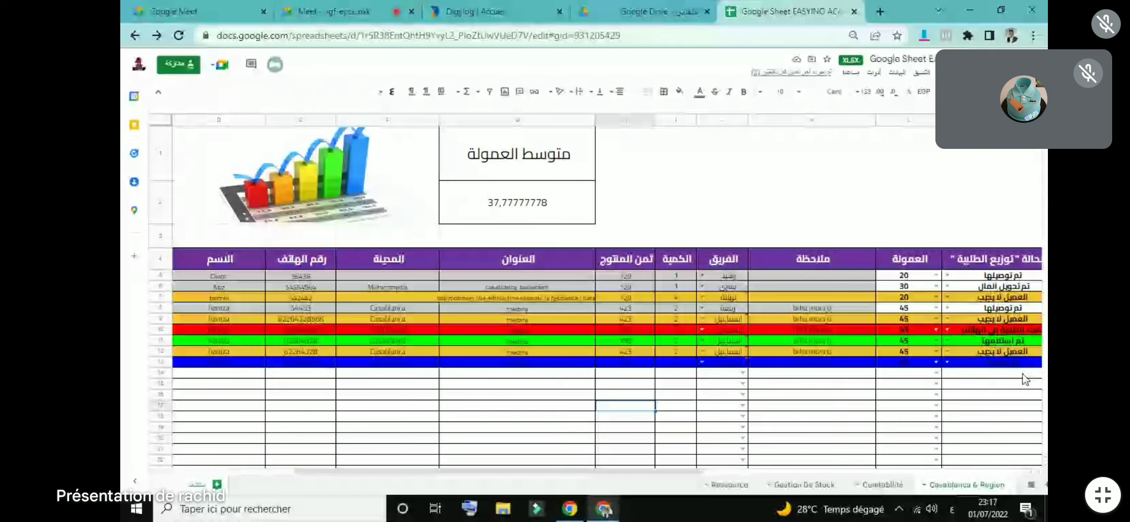
Step: Add a new blank sheet to the orders workbook, start renaming it, then return to Meet
left_click(216, 484)
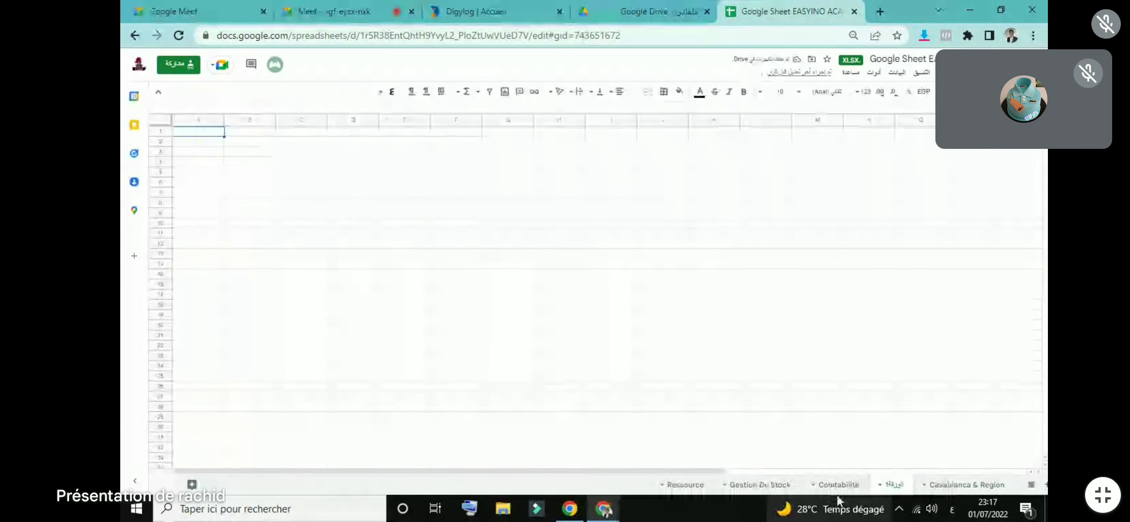
double_click(891, 484)
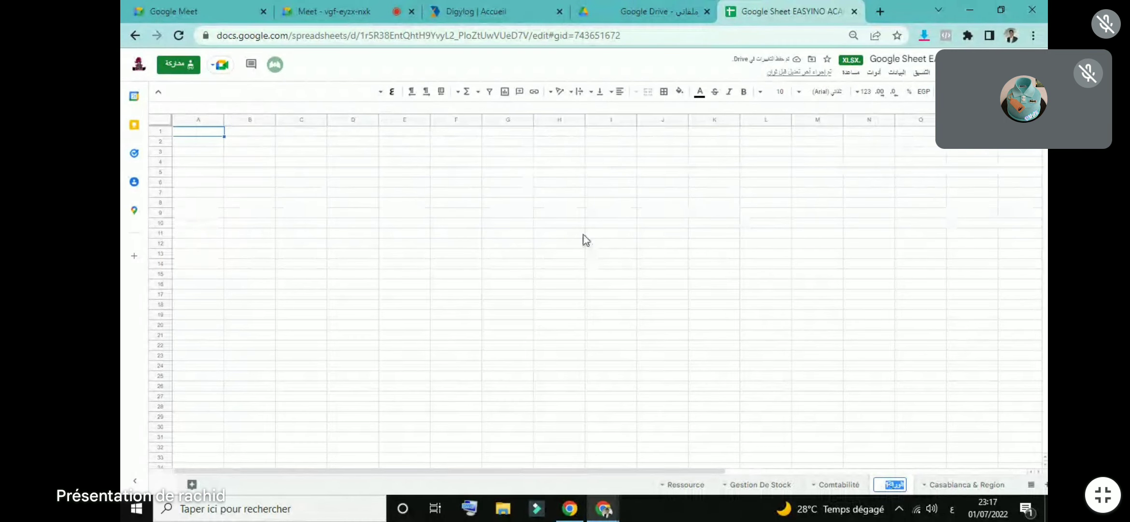
left_click(313, 6)
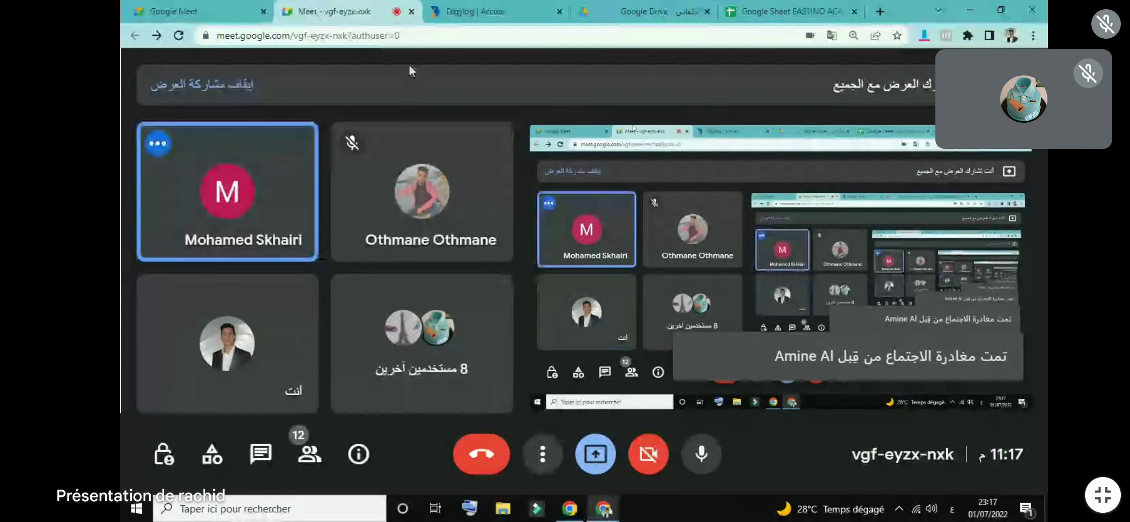
Step: Return from the Meet call to the orders spreadsheet and its new blank sheet
mouse_move(463, 140)
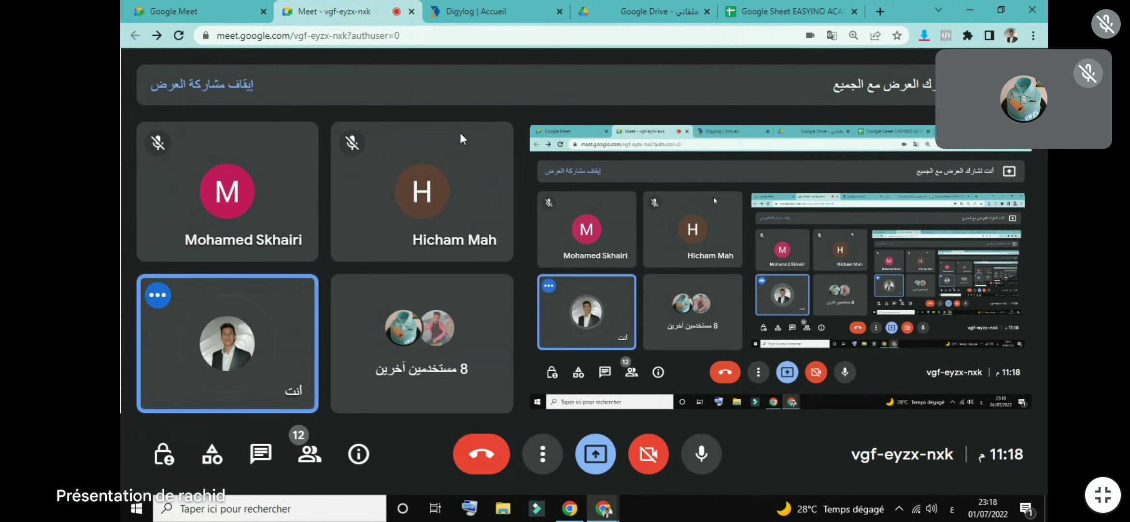
left_click(765, 9)
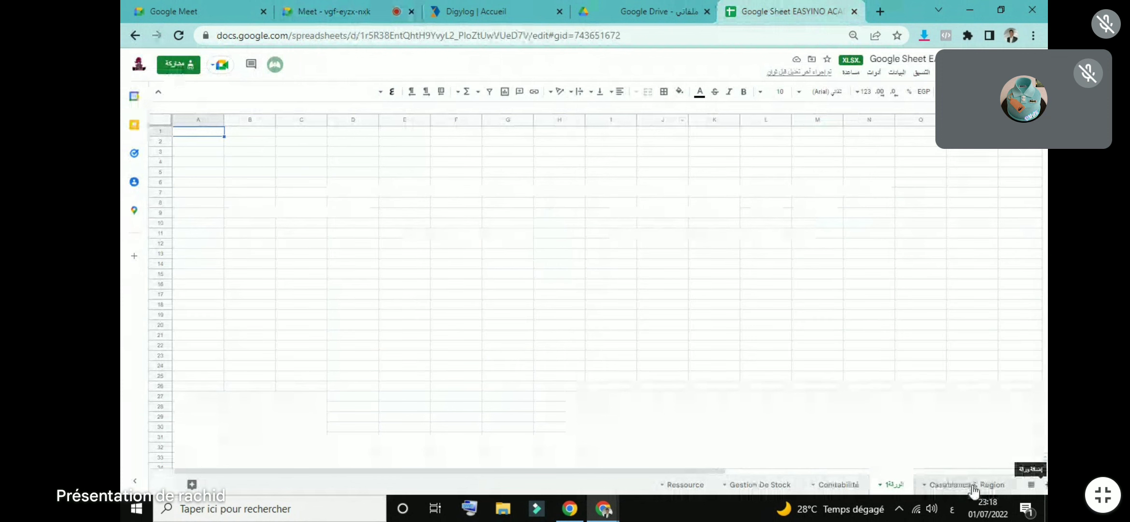
Step: Rename the new blank sheet to مراكش
double_click(898, 485)
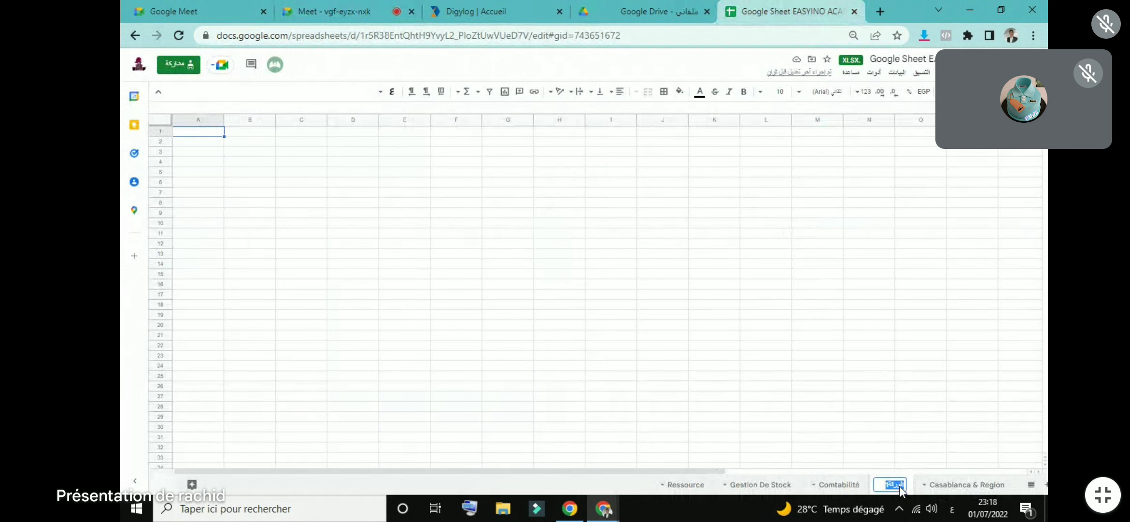
type("مراكش")
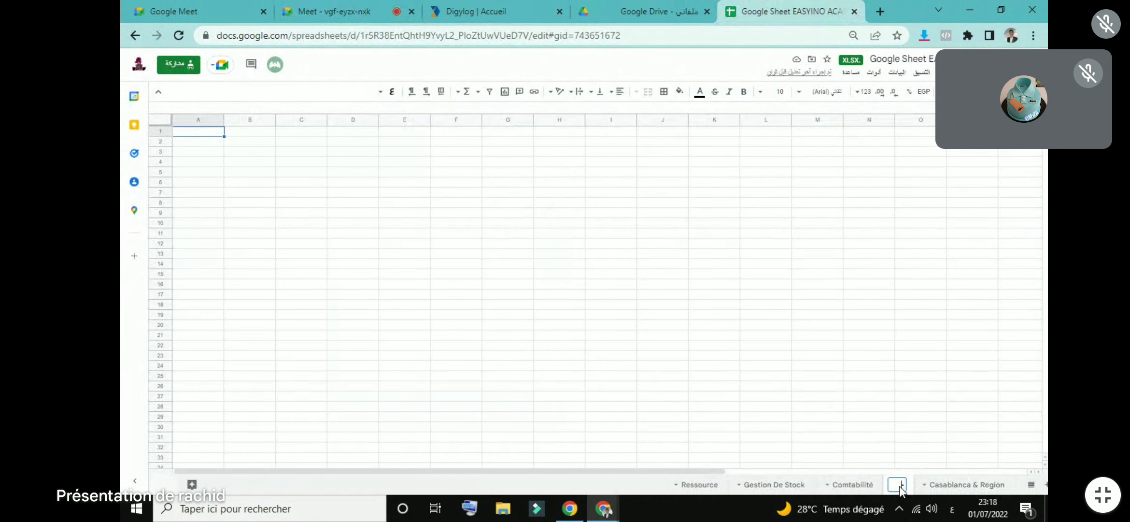
left_click(962, 438)
Step: Look over the Casablanca & Region orders down to D21, then return to مراكش
left_click(962, 485)
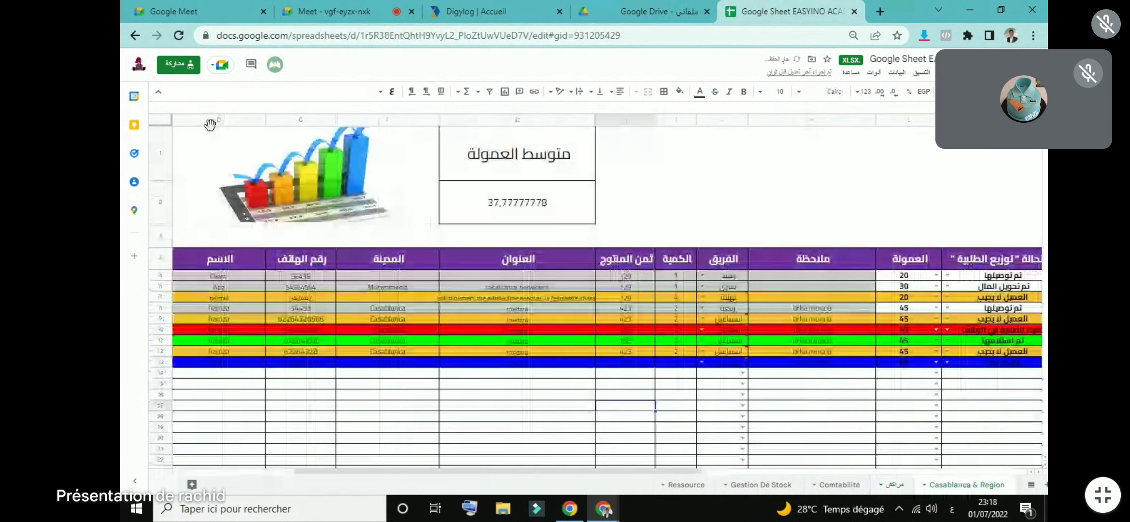
left_click_drag(216, 139, 217, 152)
left_click_drag(1040, 159, 244, 447)
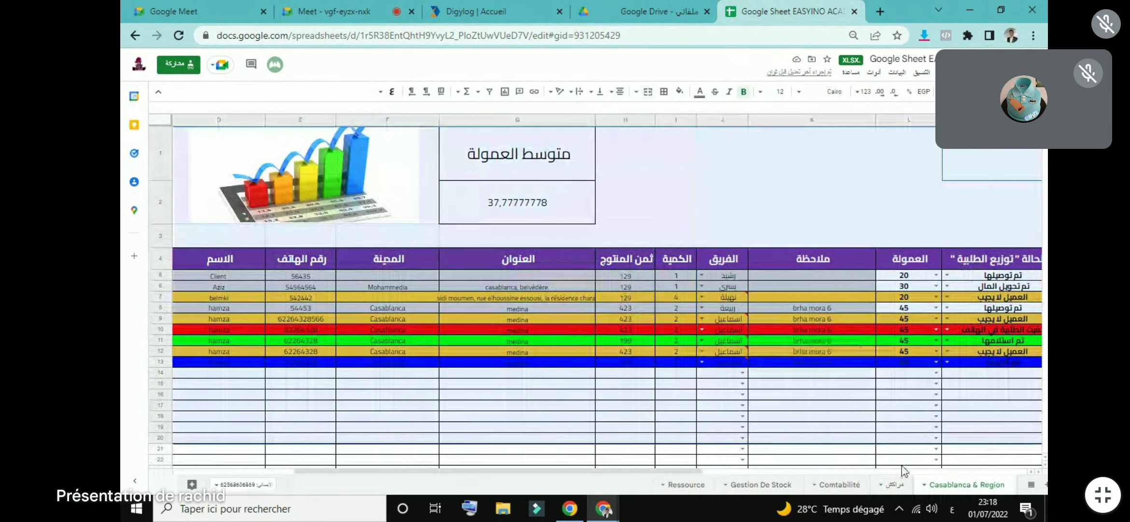
left_click(894, 484)
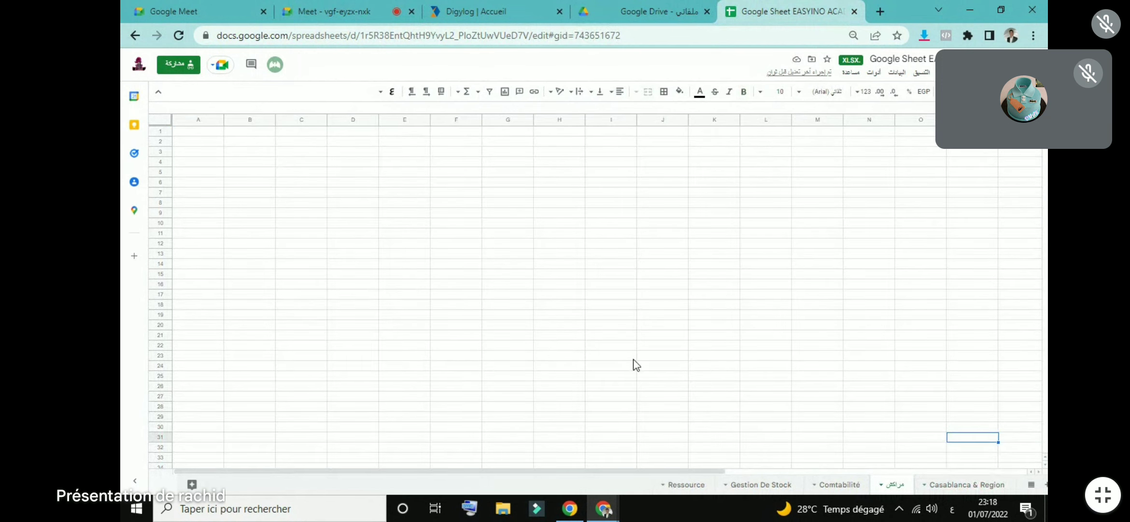
Step: Hide the blank مراكش sheet from its tab menu, leaving Casablanca & Region showing
left_click(899, 485)
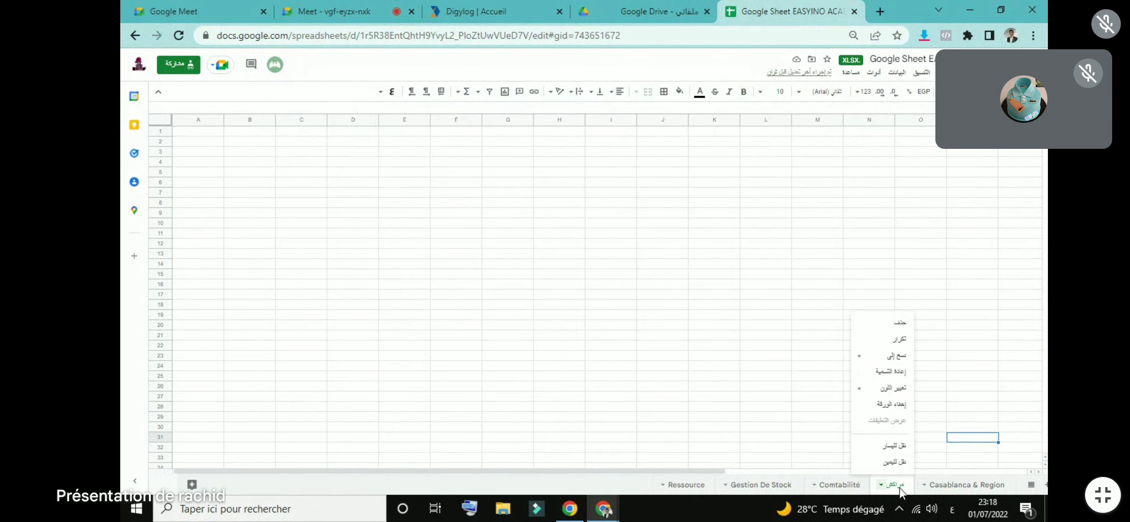
left_click(890, 406)
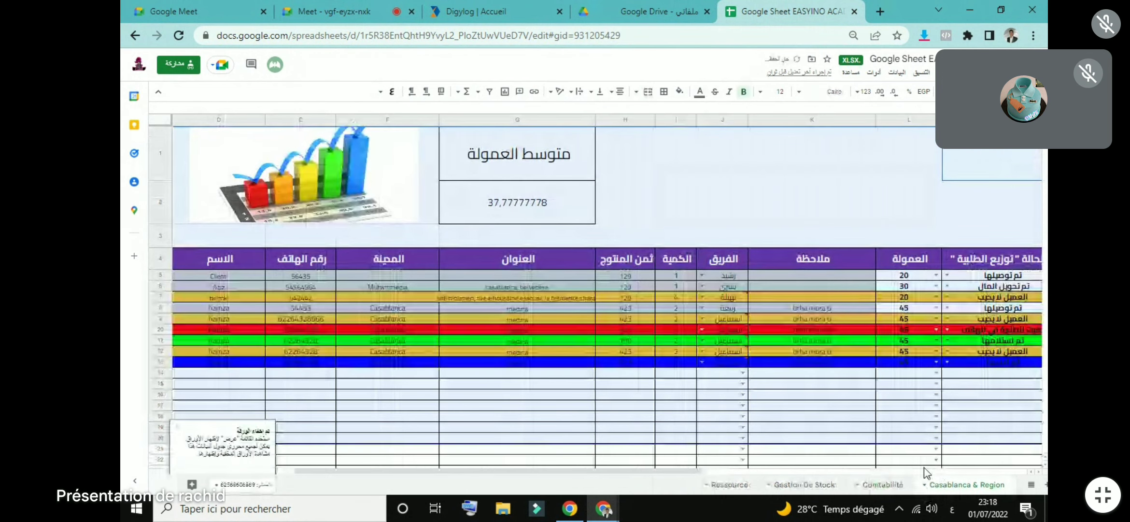
left_click(909, 176)
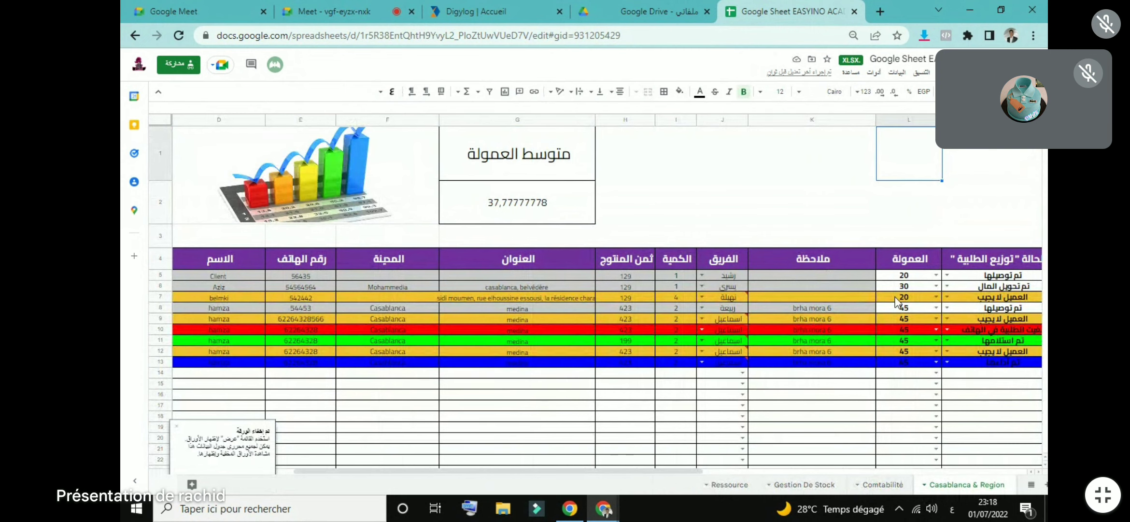
Step: Change the row 8 order's status in M8 to تم تحويل المال
left_click(946, 310)
left_click(936, 341)
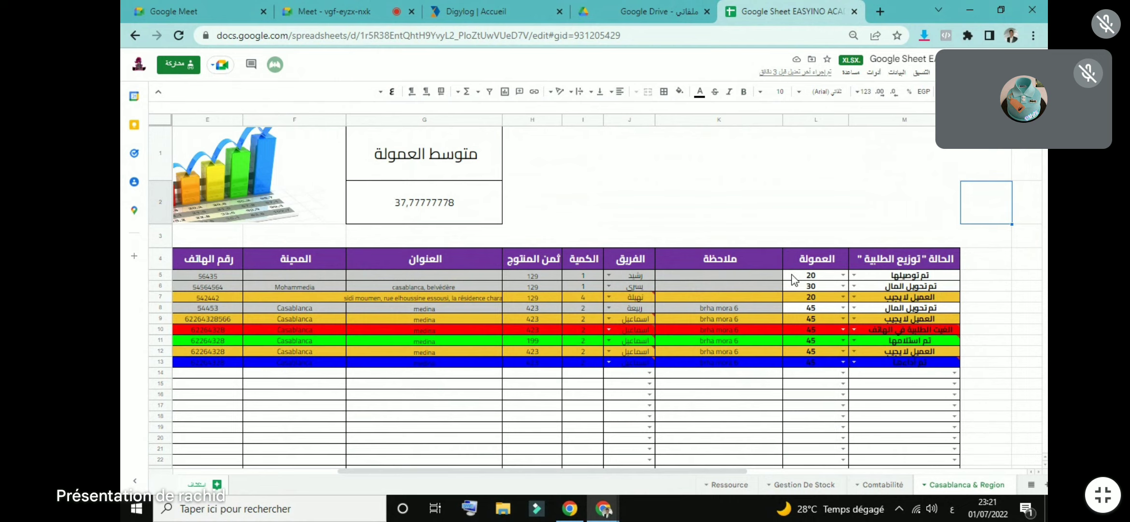
Step: Admit the waiting person into the Meet call, then bring up the Digylog website
left_click(362, 8)
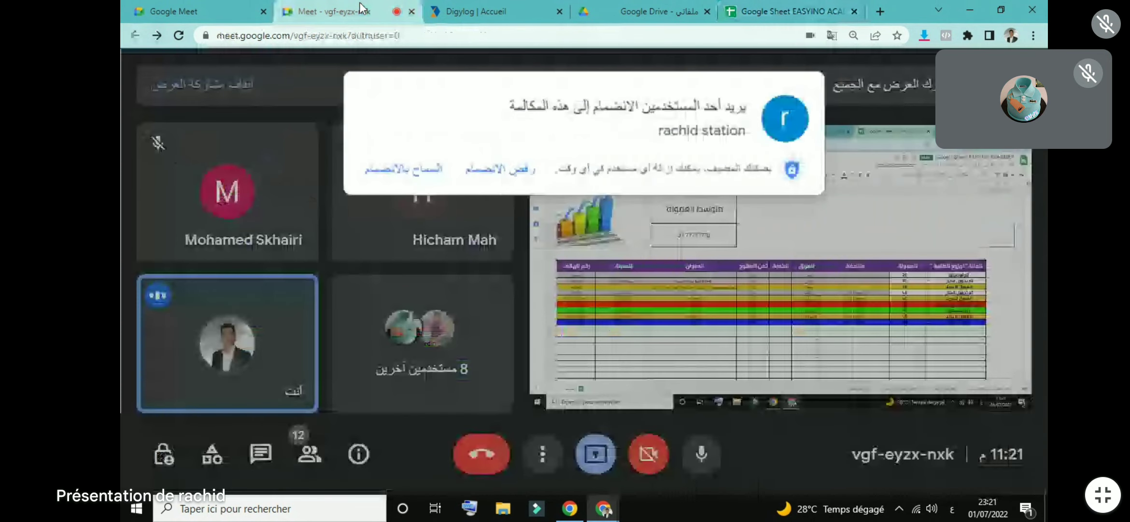
left_click(424, 168)
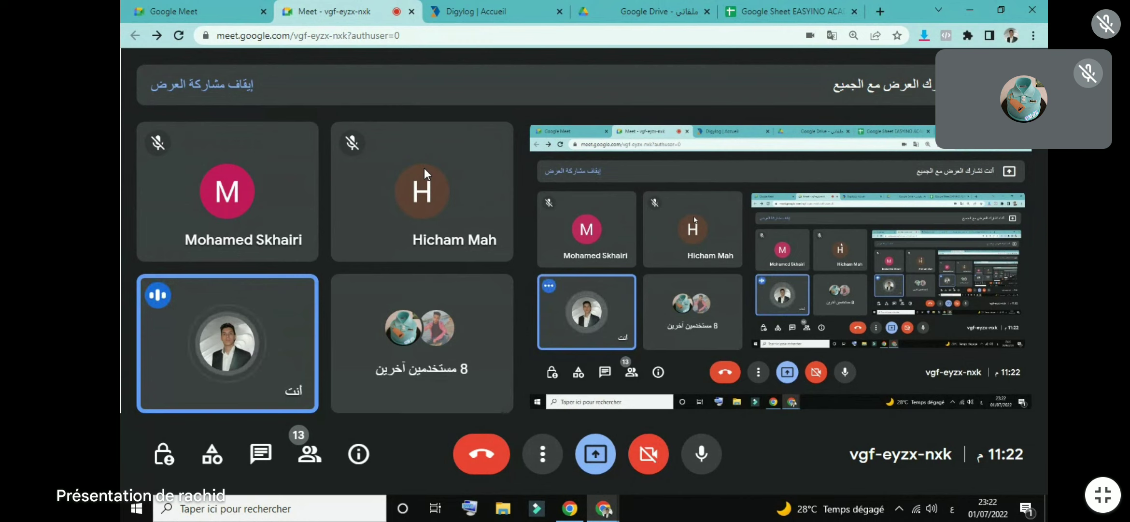
left_click(484, 7)
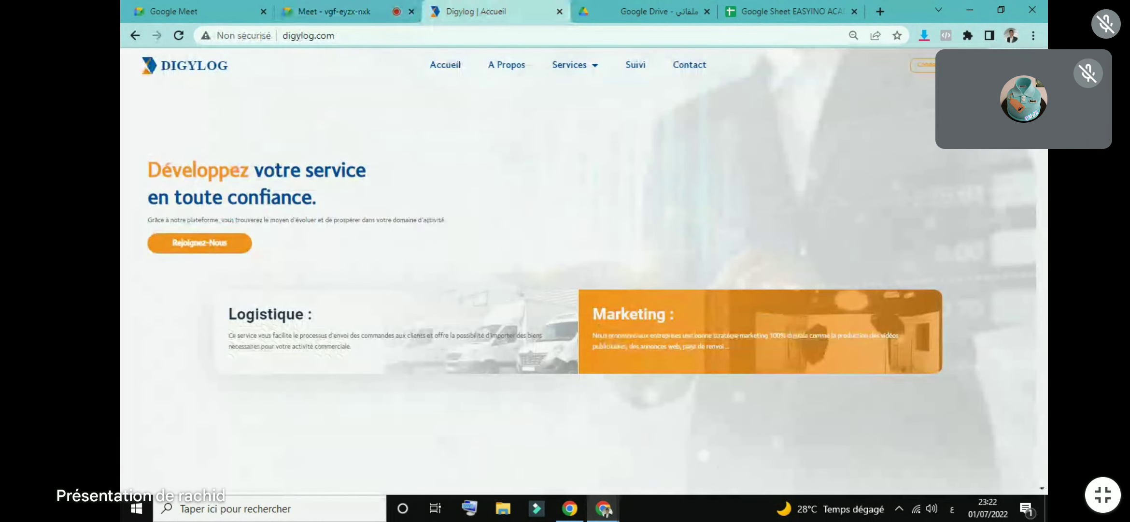
Step: Browse the digylog.com home page sections, then open the Rejoignez-Nous signup page
scroll(580, 290, "down", 10)
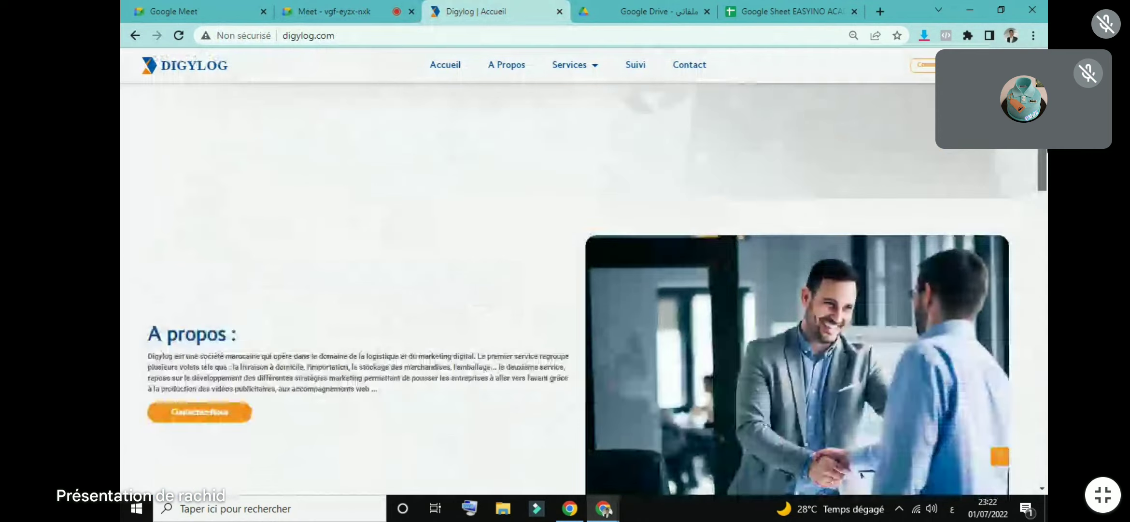
scroll(580, 290, "up", 5)
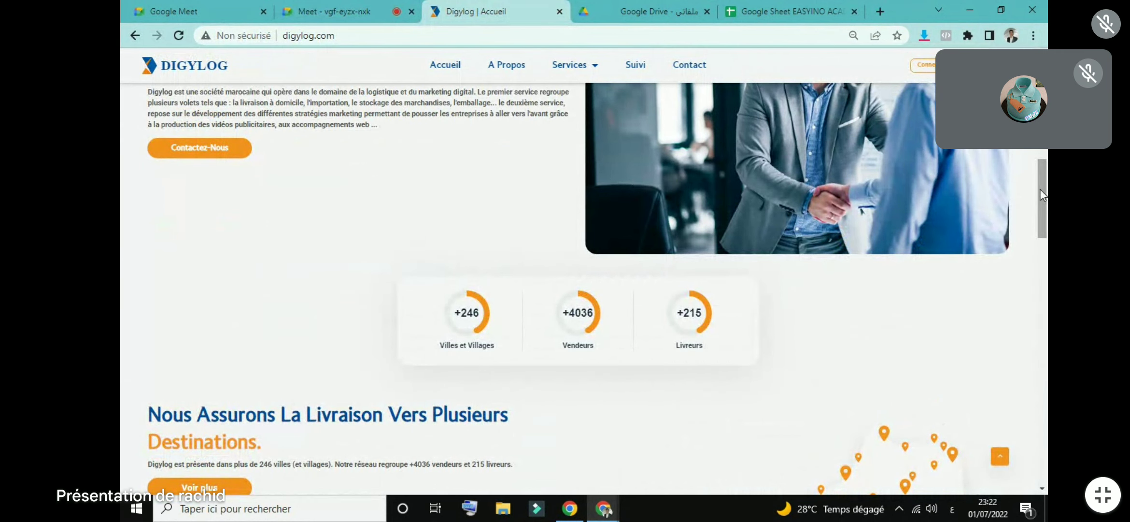
left_click_drag(1041, 195, 1042, 363)
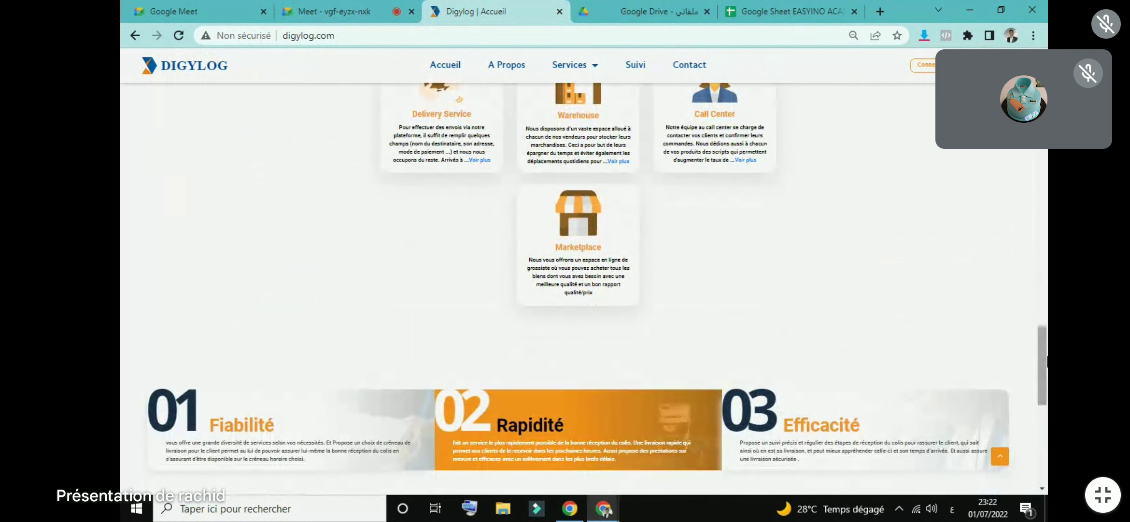
scroll(580, 289, "down", 5)
scroll(579, 290, "up", 10)
scroll(1043, 329, "up", 2)
scroll(1043, 329, "down", 3)
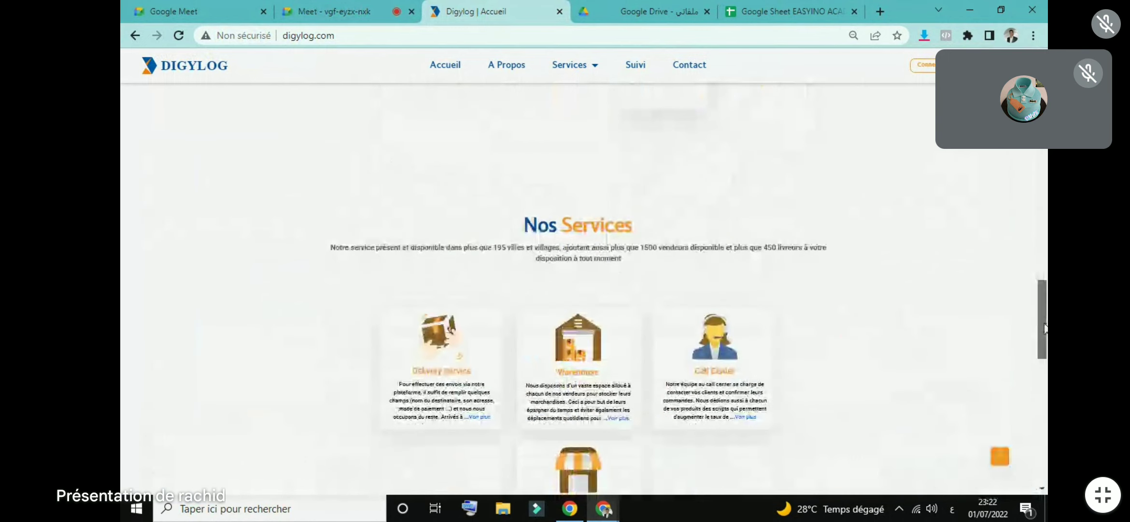
scroll(1044, 331, "up", 12)
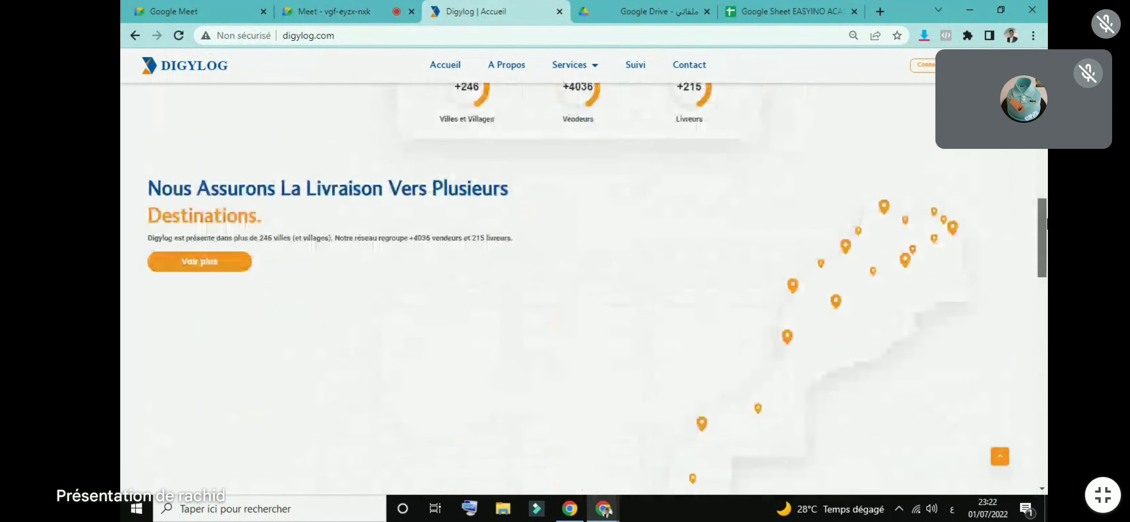
scroll(592, 271, "up", 5)
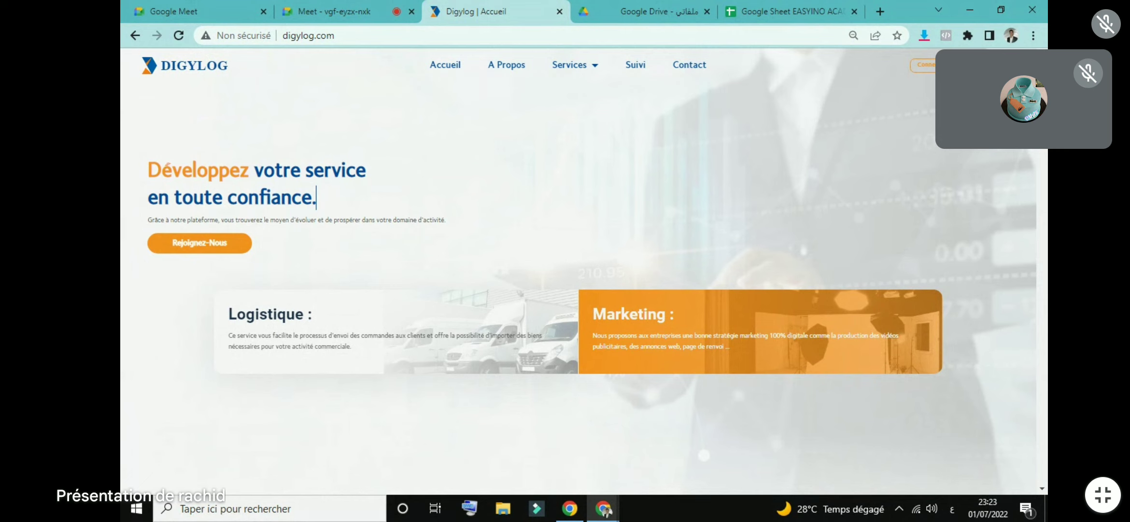
left_click(980, 64)
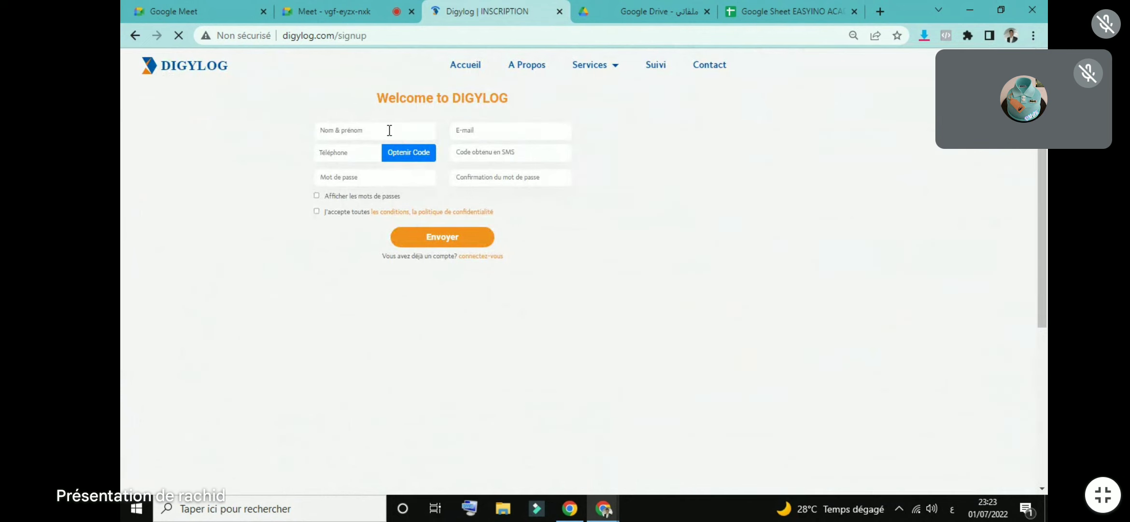
Step: Select the Téléphone field and request an SMS code with Optenir Code
left_click(350, 153)
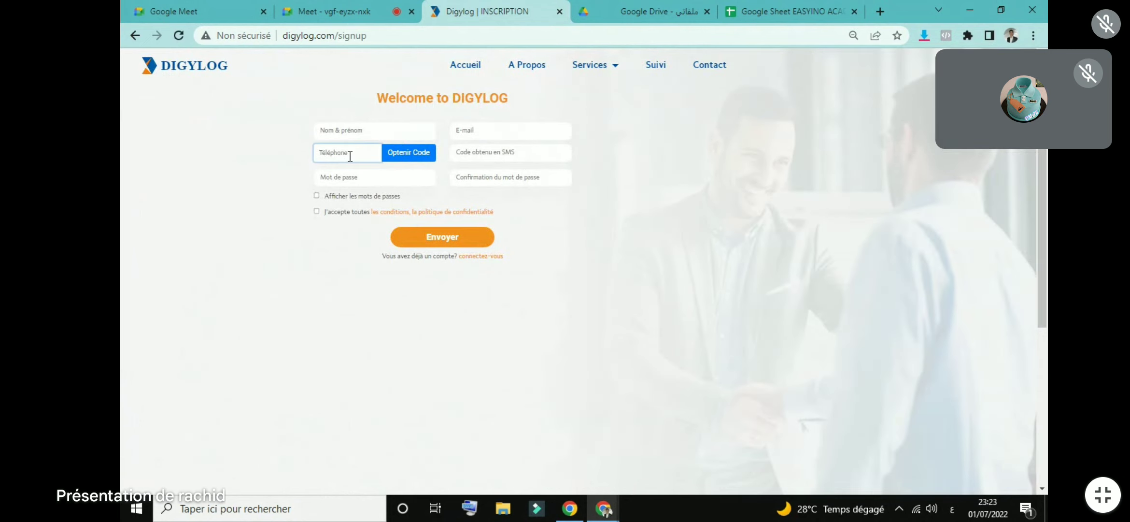
left_click(411, 158)
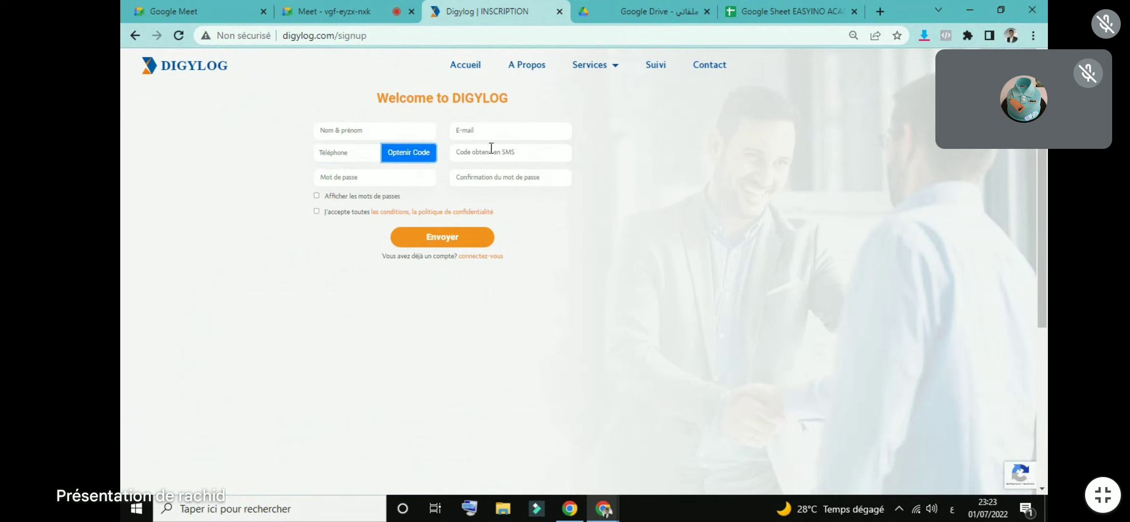
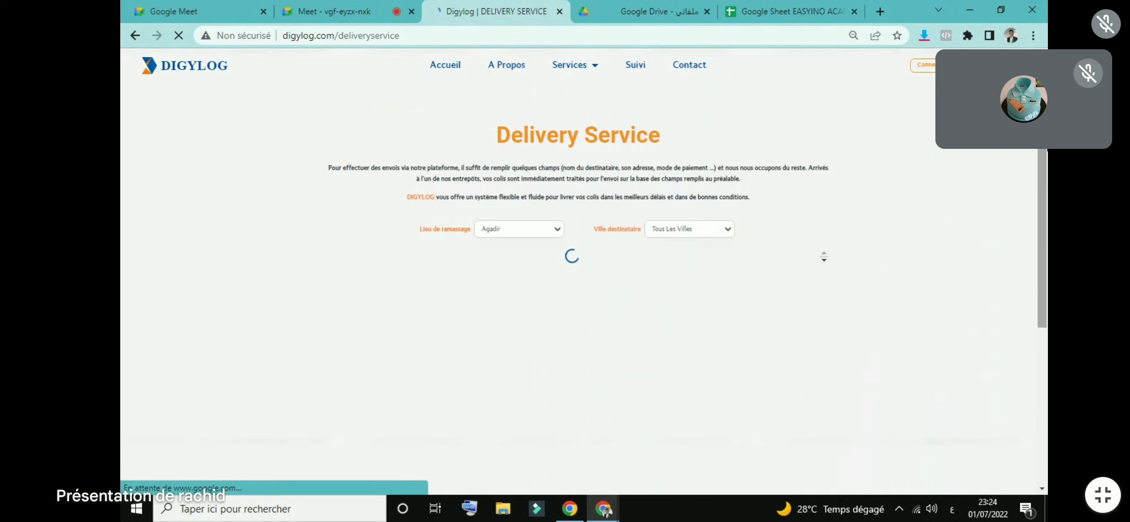
Step: Review the delivery rates with Agadir kept as the pickup location
scroll(823, 257, "down", 10)
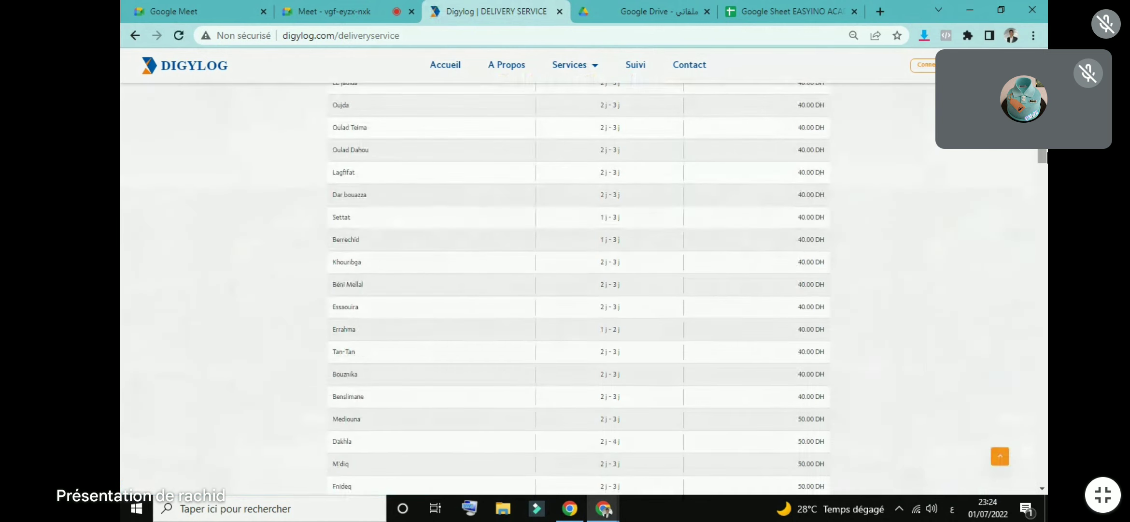
scroll(1043, 157, "up", 10)
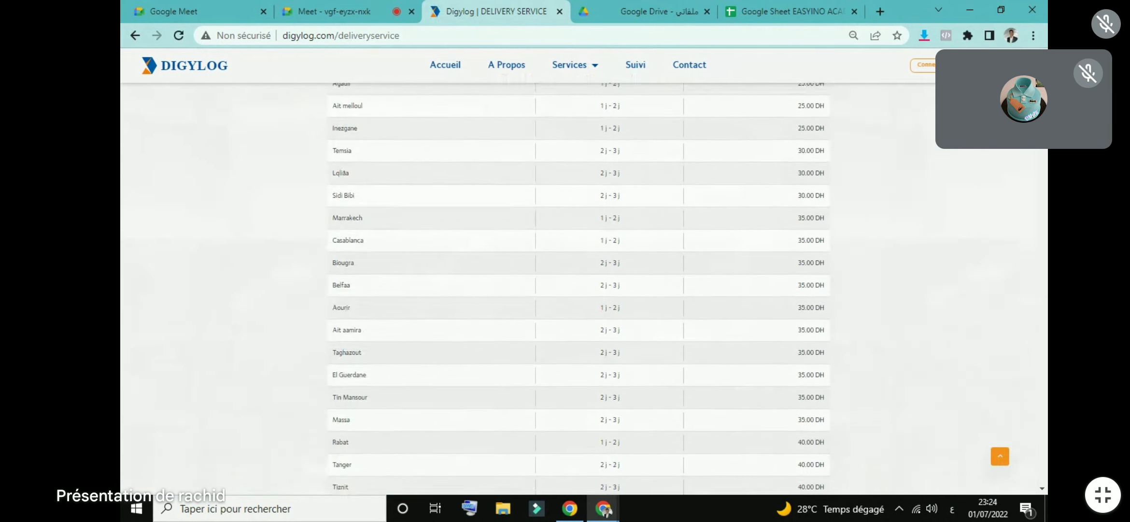
scroll(531, 290, "up", 1)
left_click(533, 201)
left_click(533, 202)
left_click(533, 202)
left_click(533, 202)
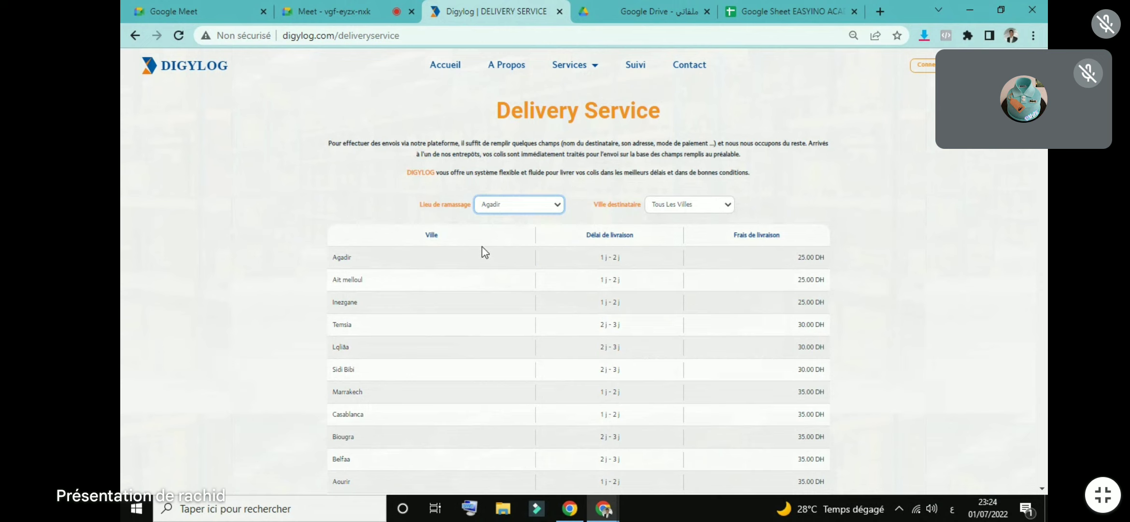
left_click(803, 267)
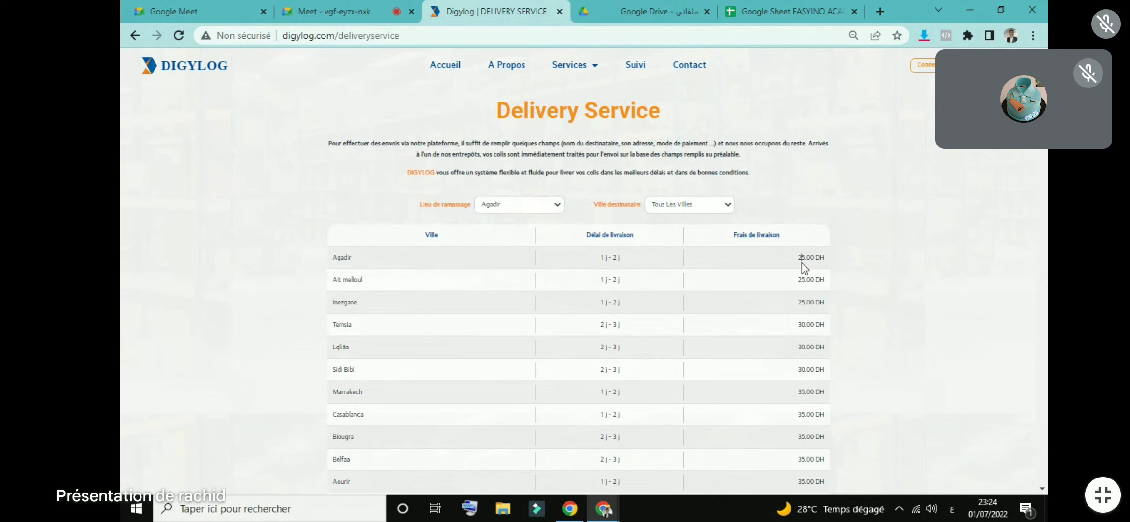
Step: Switch the pickup city to Rabat, then Beni Mellal, and scroll through the rates
left_click(524, 206)
left_click(512, 247)
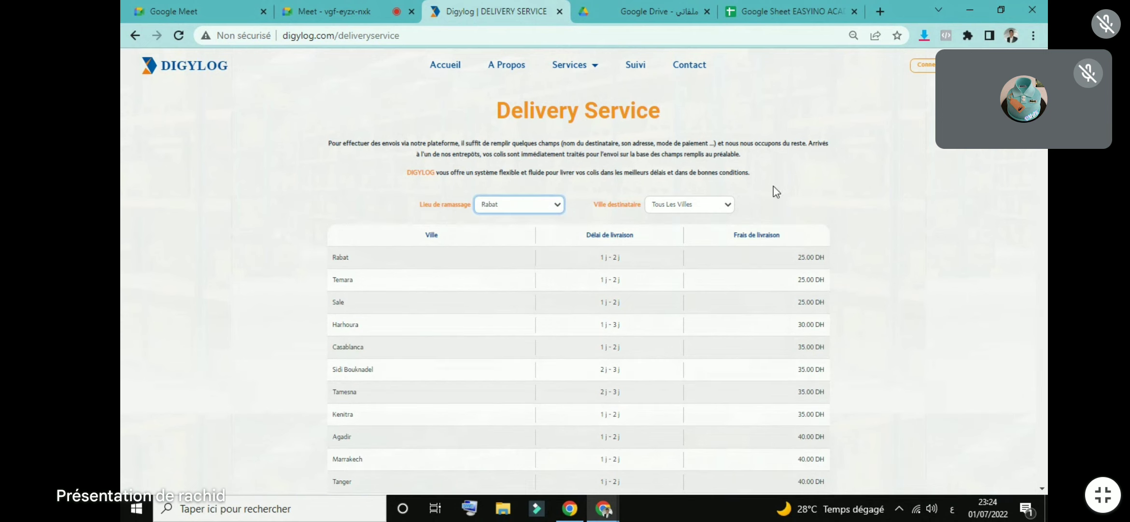
left_click(558, 206)
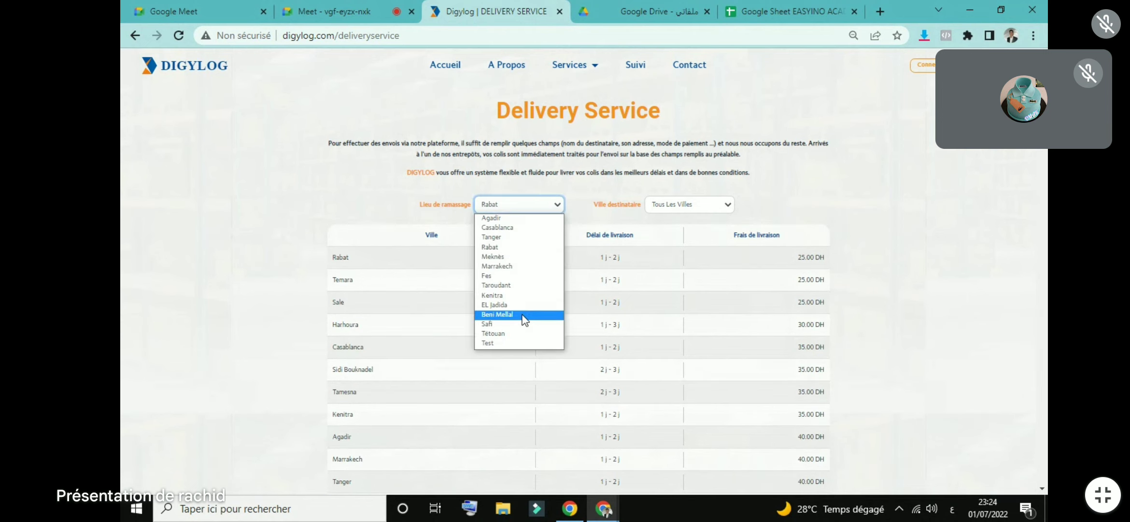
left_click(522, 318)
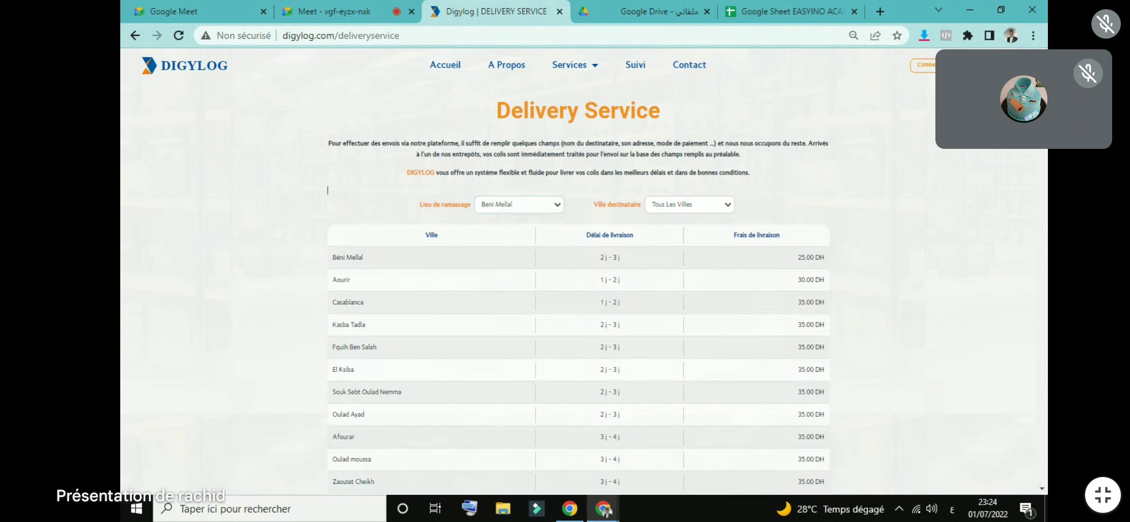
scroll(327, 190, "down", 8)
scroll(578, 290, "down", 7)
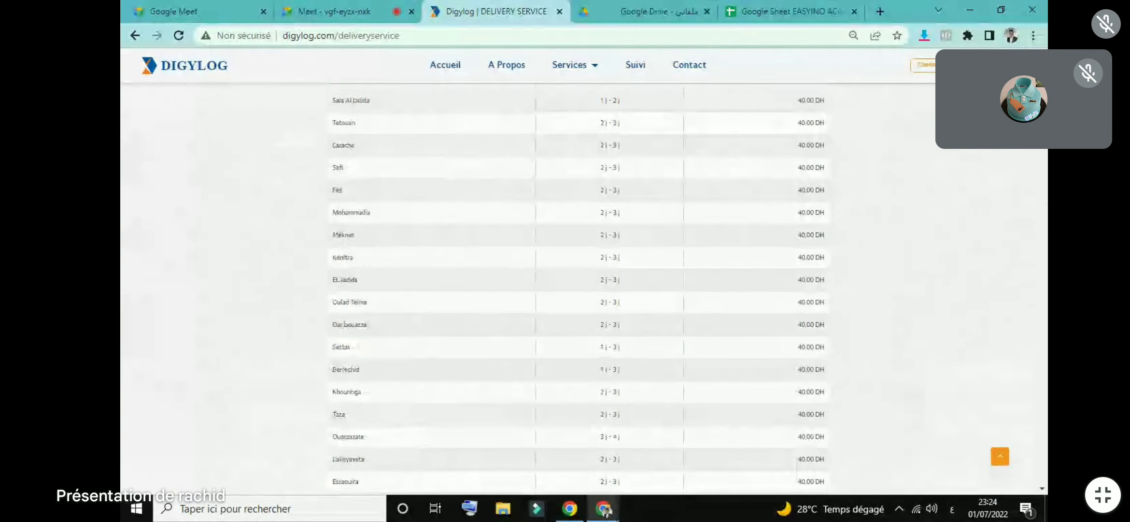
left_click(1000, 456)
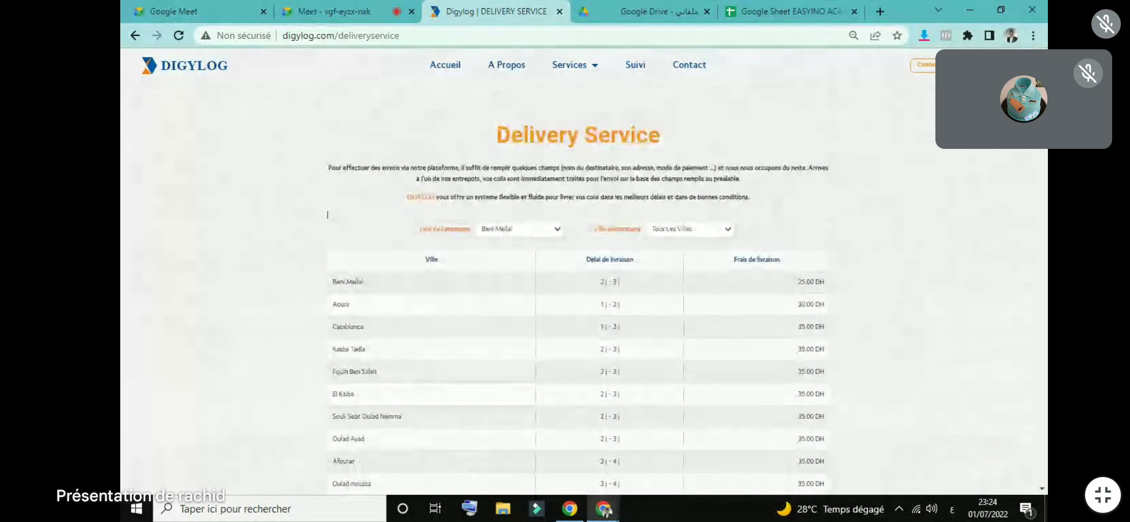
Step: Switch the pickup city to Casablanca, review its rate table, and go to the signup page
left_click(528, 232)
left_click(497, 258)
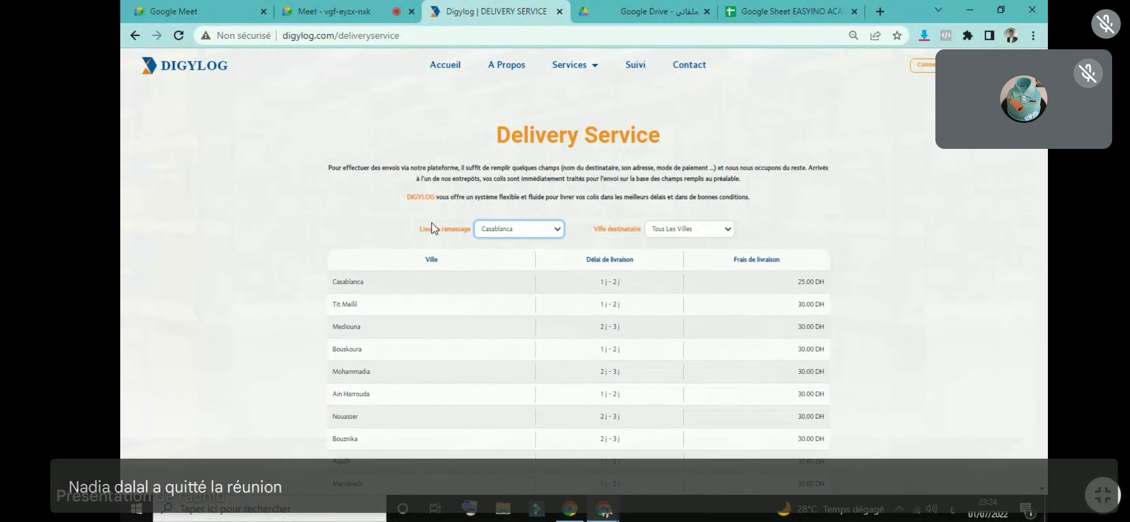
left_click(810, 283)
left_click_drag(822, 300, 796, 331)
left_click(797, 333)
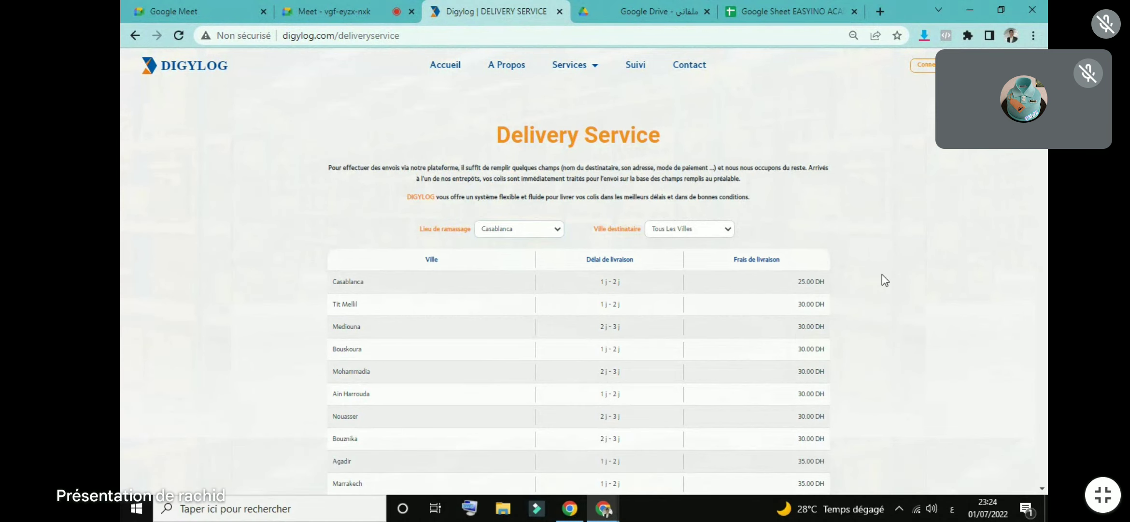
scroll(578, 290, "down", 5)
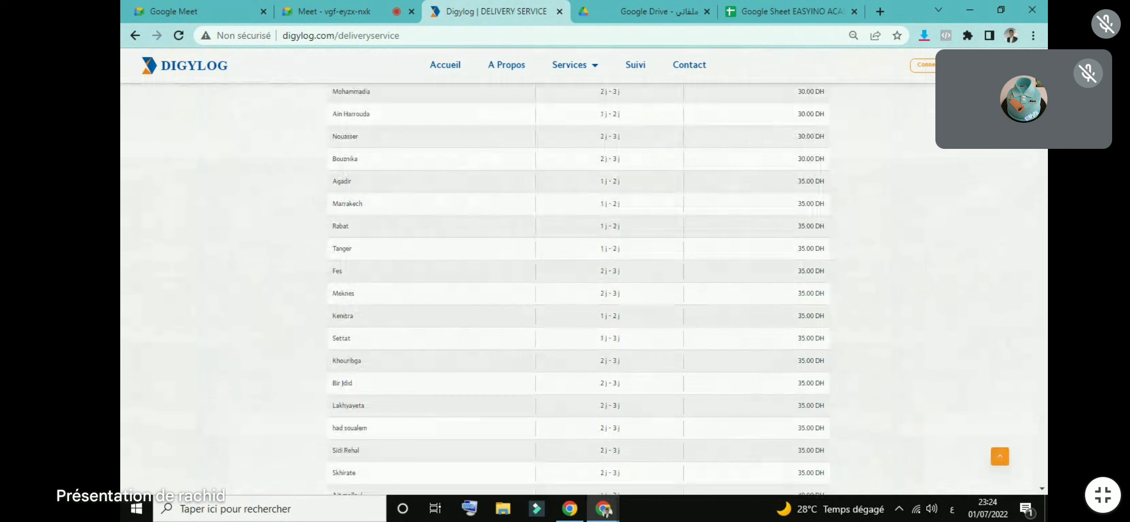
scroll(578, 289, "down", 5)
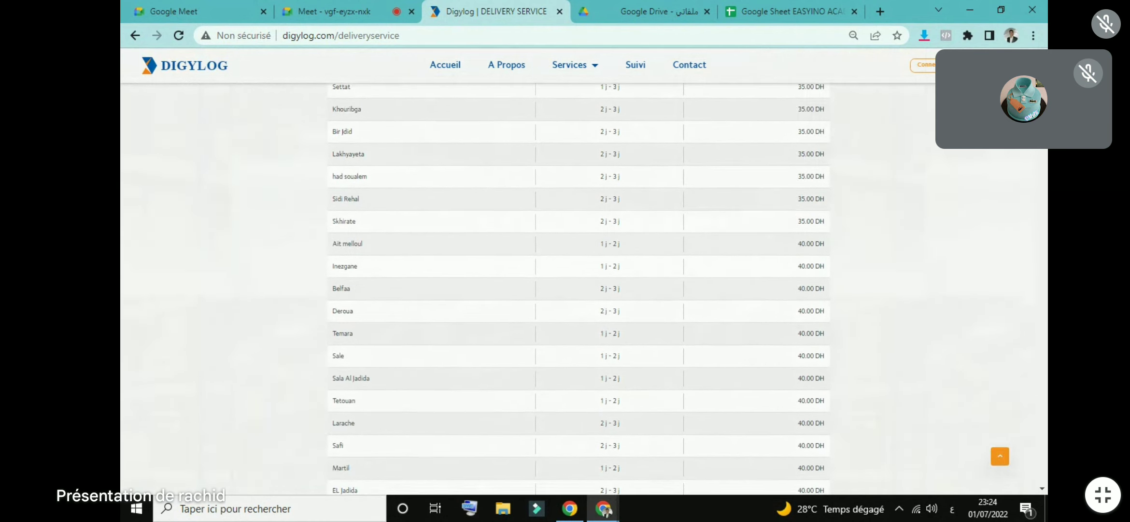
scroll(578, 289, "down", 10)
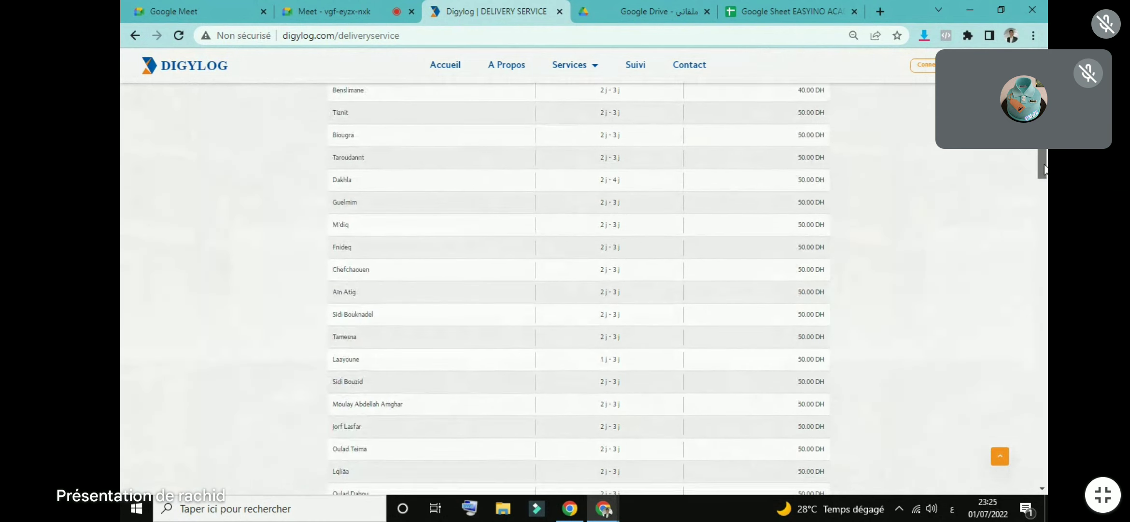
left_click_drag(1043, 174, 1041, 121)
left_click(923, 64)
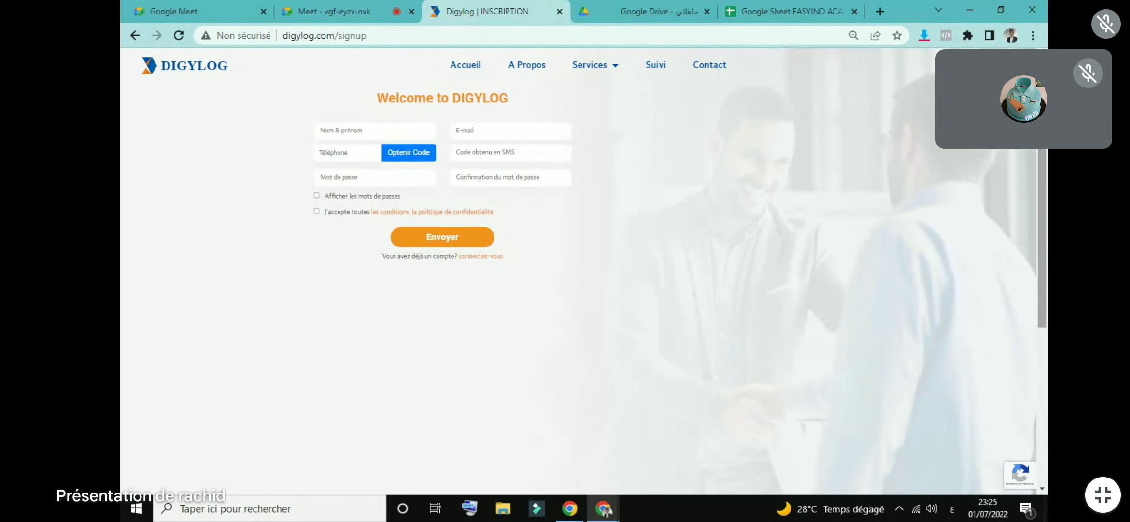
Step: Highlight the contact phone number in the signup page footer, then refresh the page
scroll(736, 224, "down", 10)
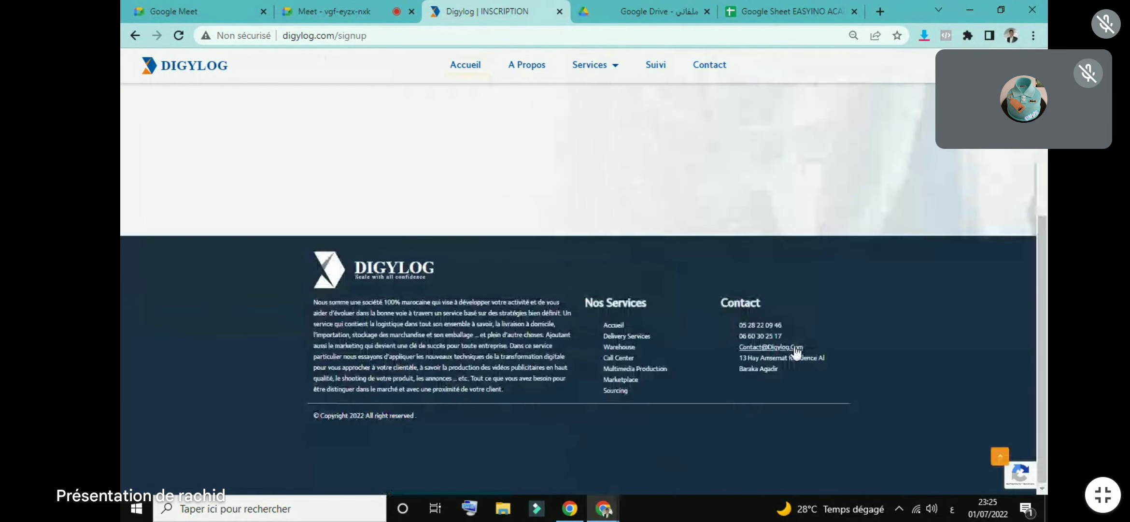
left_click_drag(783, 336, 735, 333)
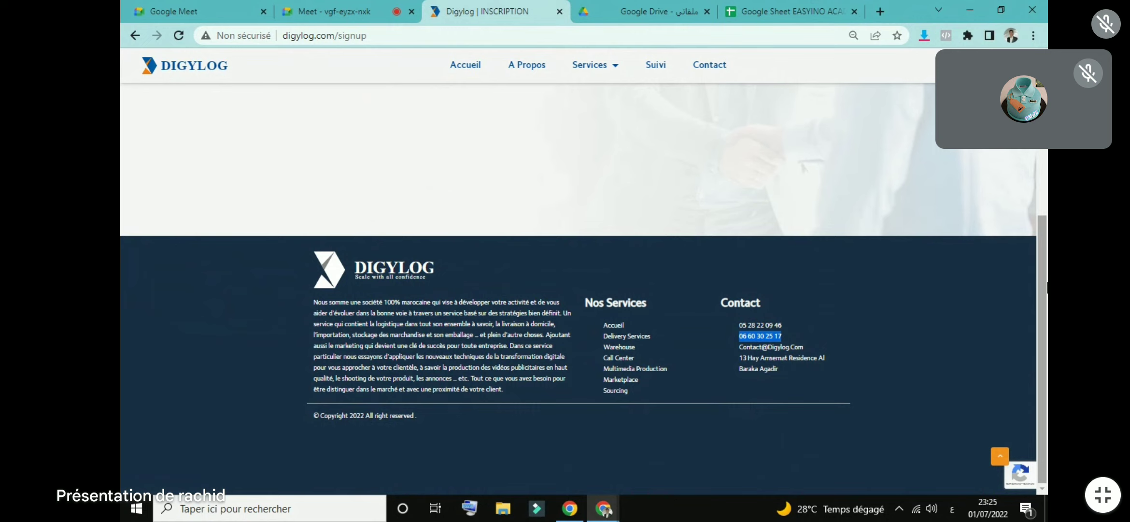
key("F5")
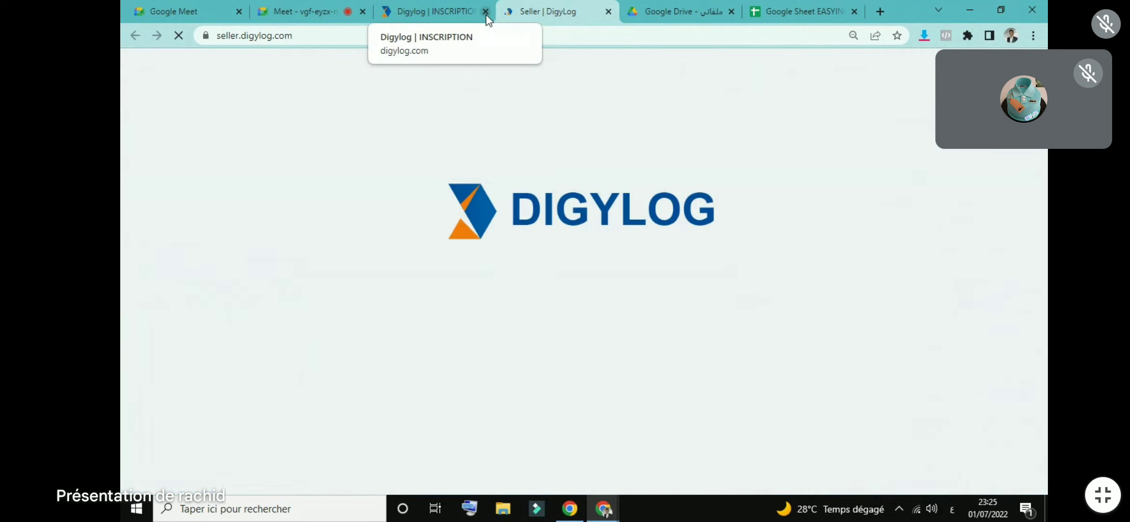
Step: Check the Google Drive tab, then return to the Digylog seller portal and sign in
left_click(681, 11)
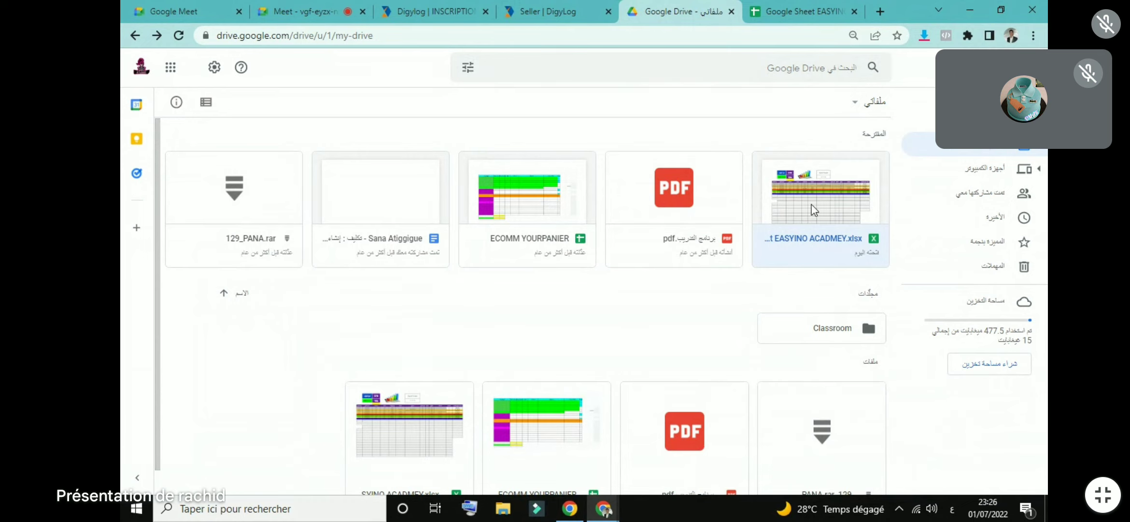
left_click(564, 8)
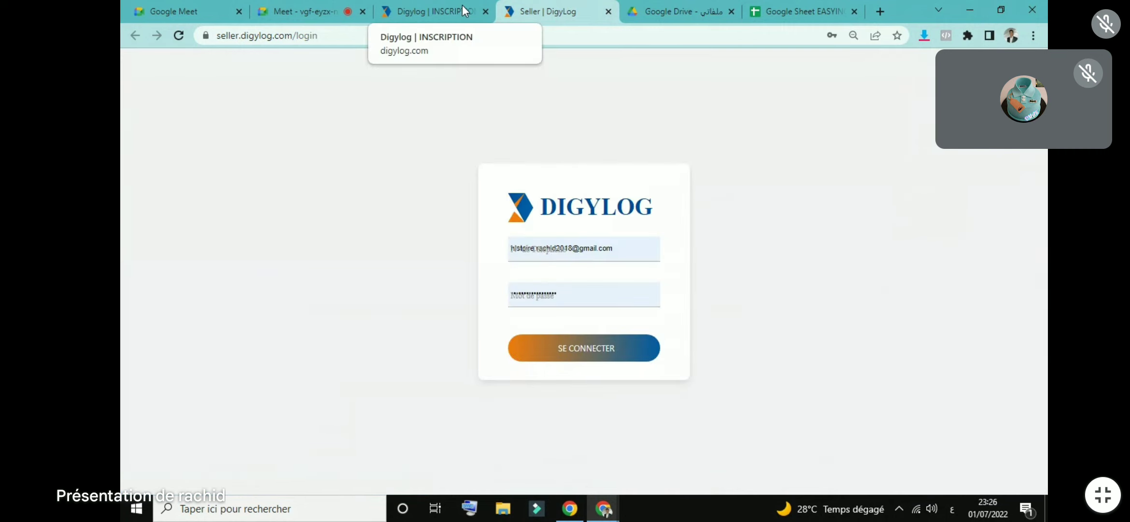
left_click(561, 358)
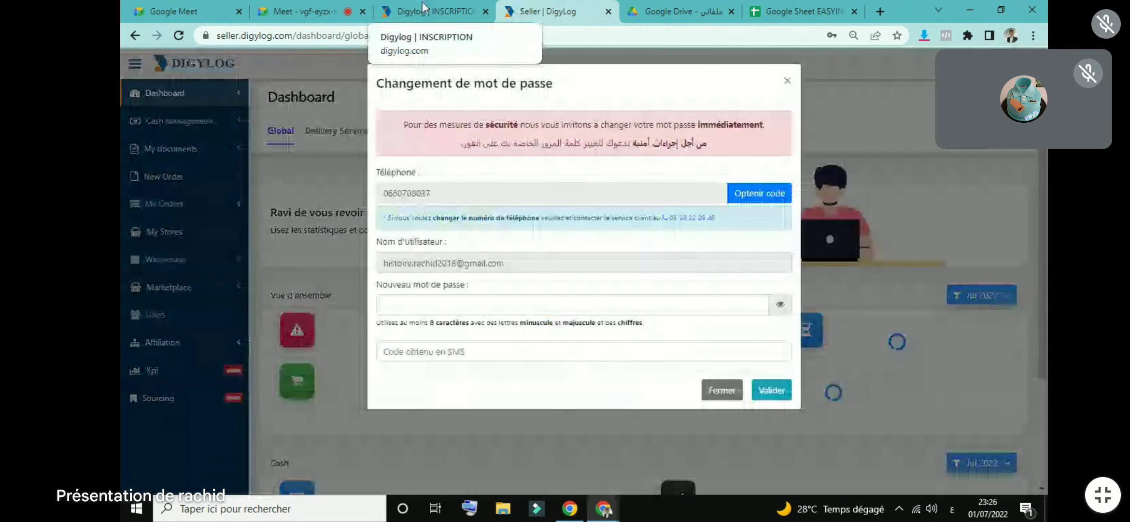
Step: Dismiss the password-change prompt and inspect the zero En cours and Livrées counts
left_click(787, 81)
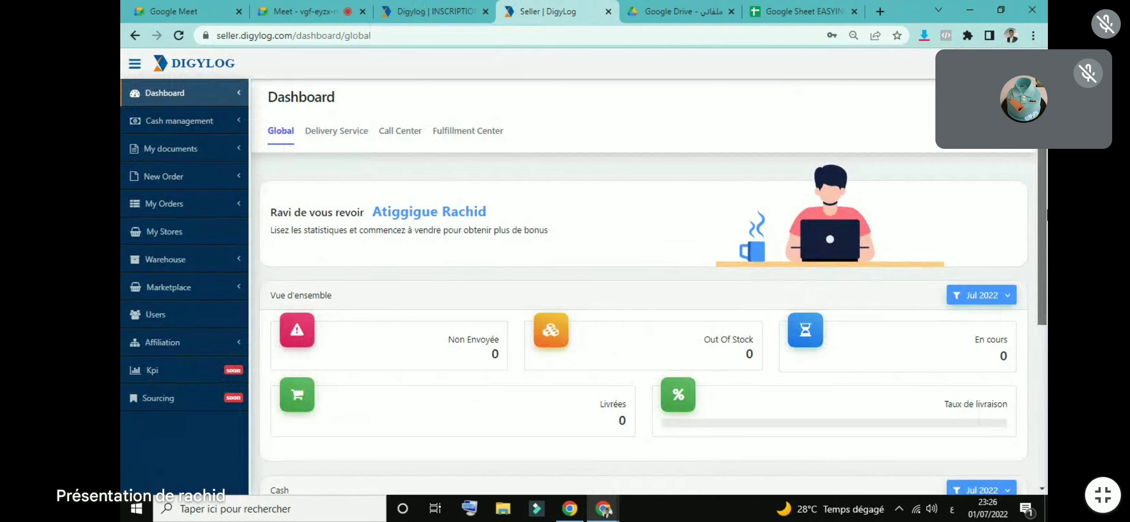
scroll(1041, 228, "down", 3)
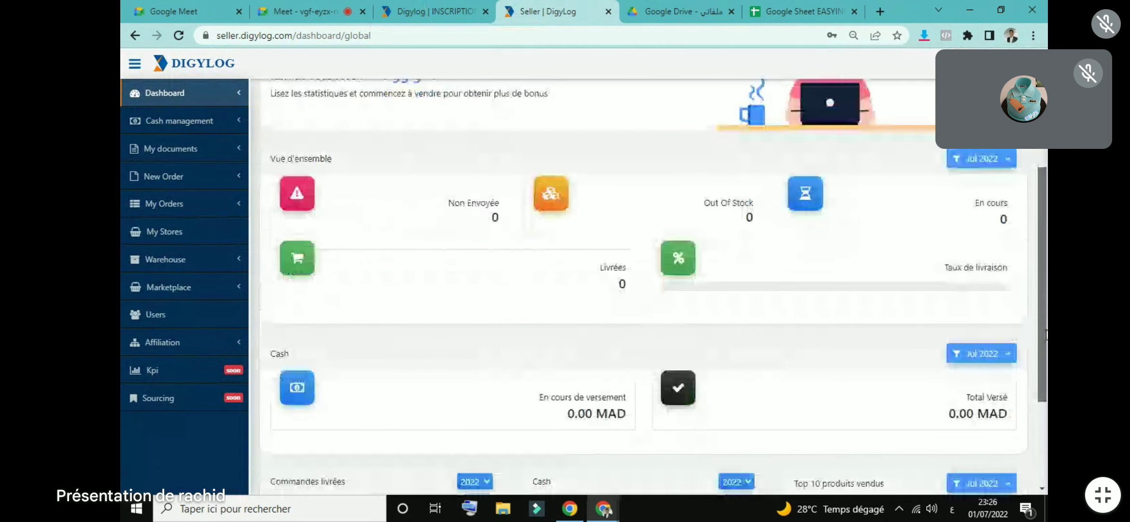
scroll(1041, 333, "down", 3)
scroll(341, 120, "up", 6)
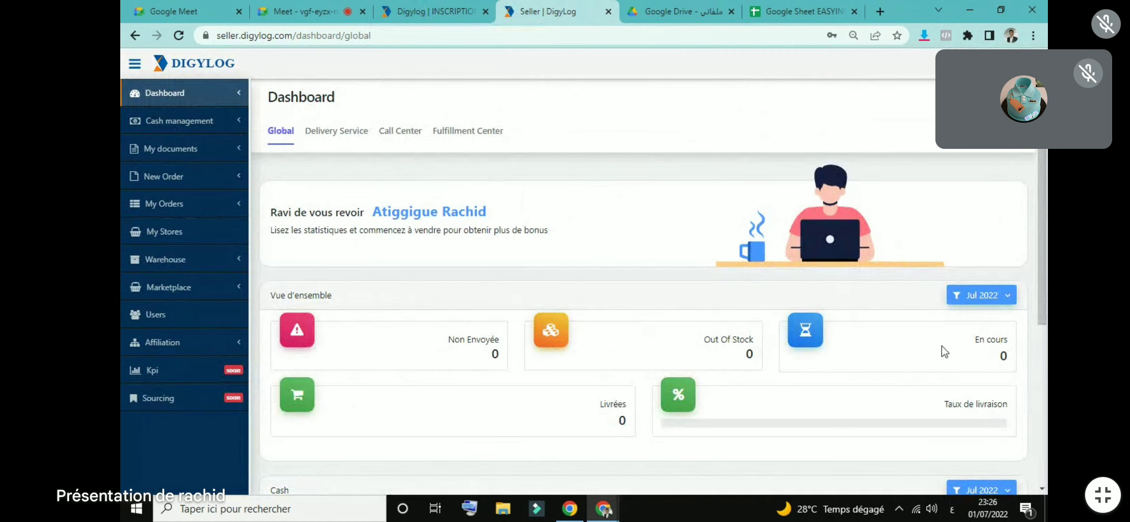
scroll(647, 289, "down", 2)
triple_click(990, 261)
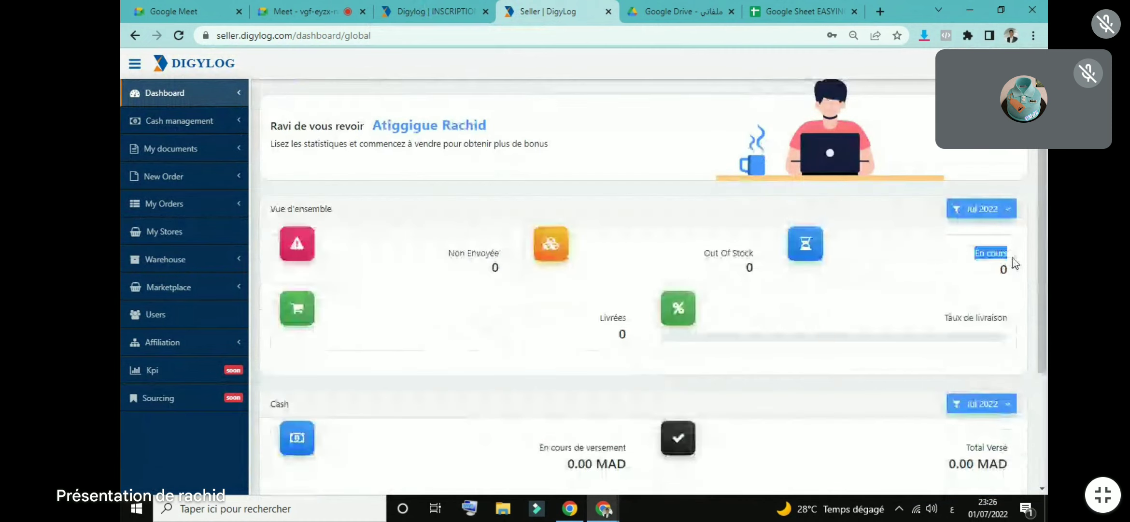
left_click(963, 252)
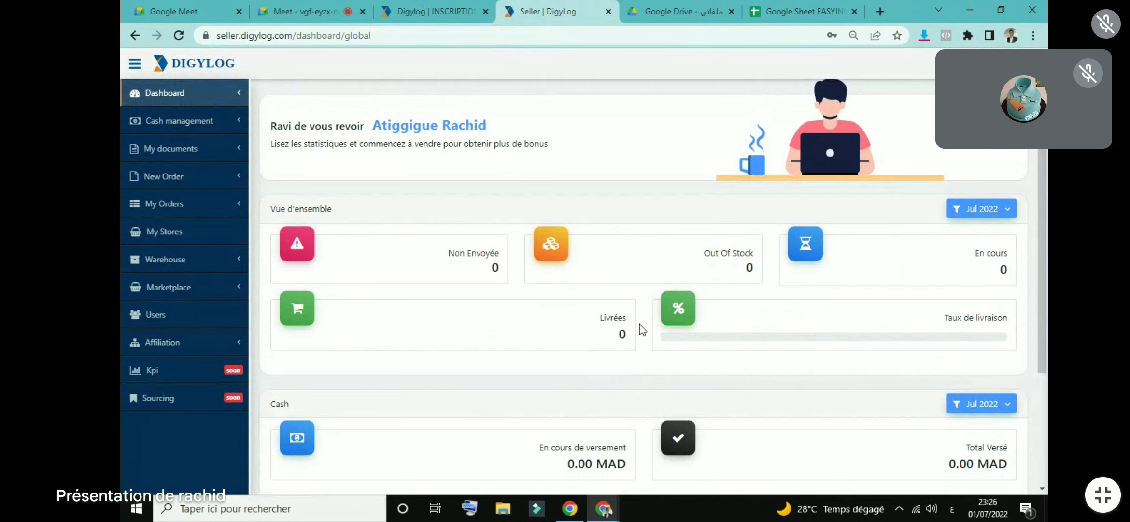
double_click(623, 335)
Step: Open the overview date filter and browse the Min Date calendar, trying 2015 without applying it
left_click(994, 212)
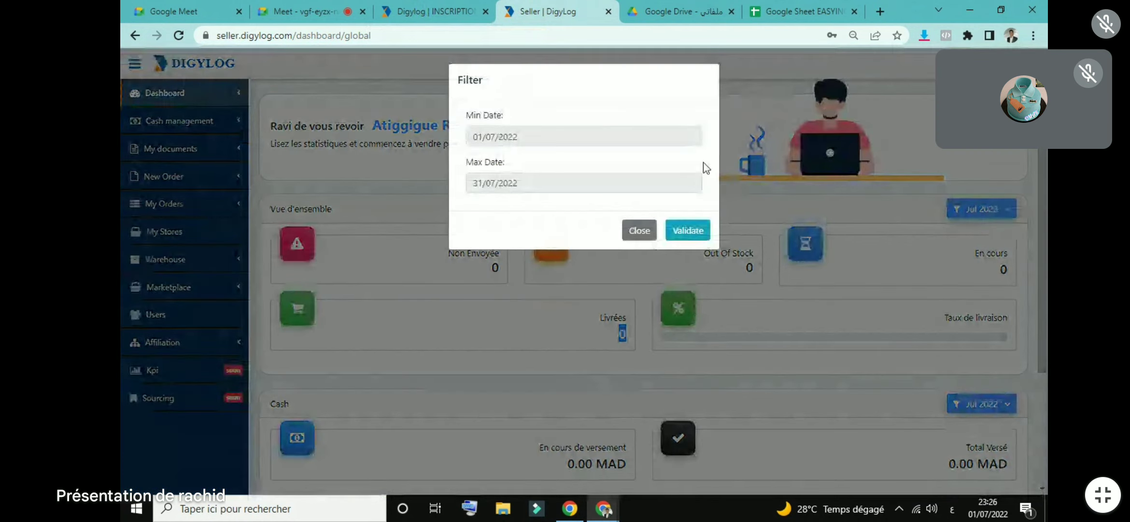
left_click(493, 135)
left_click_drag(491, 136, 496, 138)
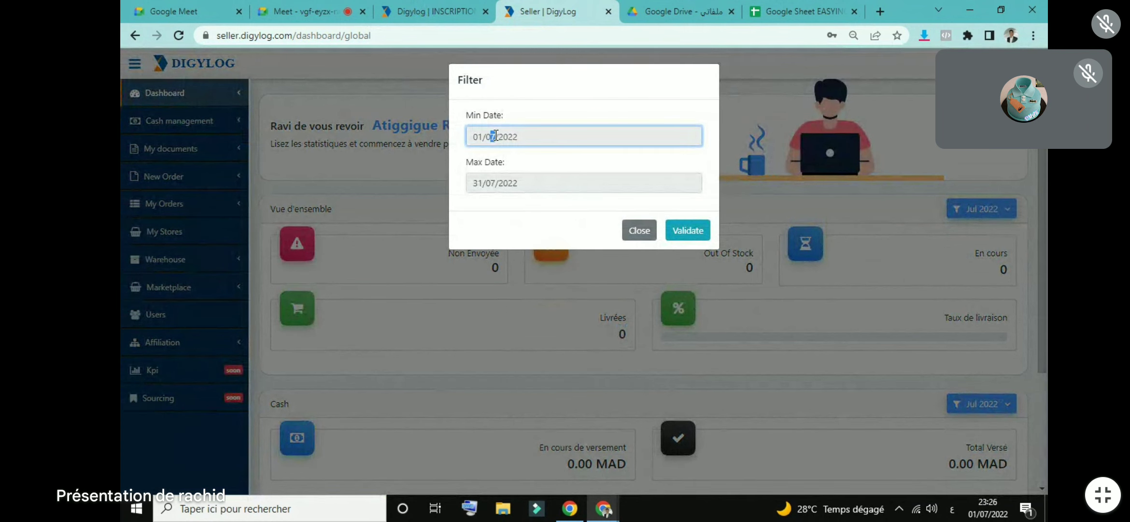
left_click(496, 138)
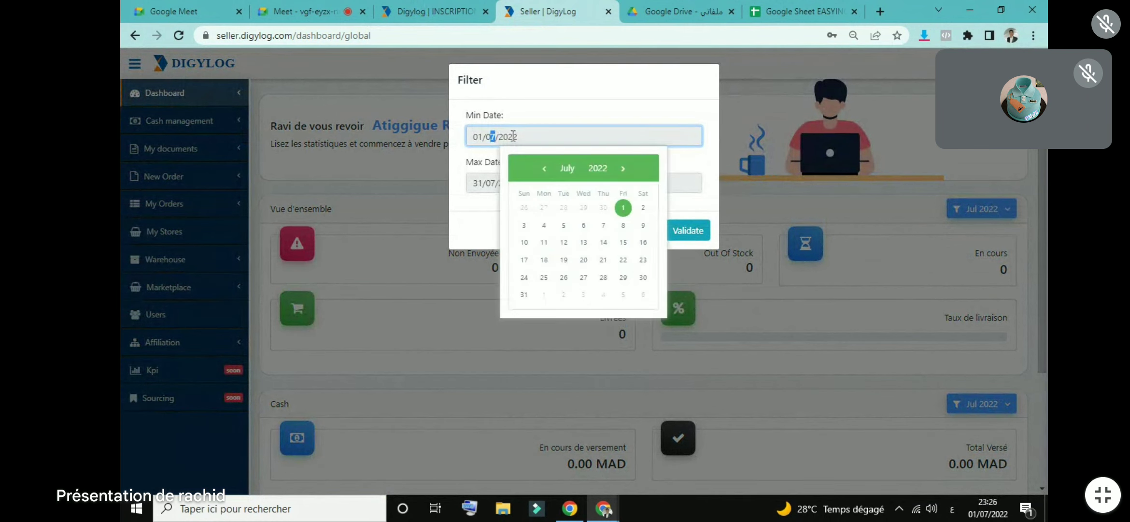
left_click(502, 138)
left_click(544, 168)
left_click(545, 168)
left_click(545, 168)
left_click(544, 168)
left_click(540, 168)
left_click(538, 168)
left_click(597, 174)
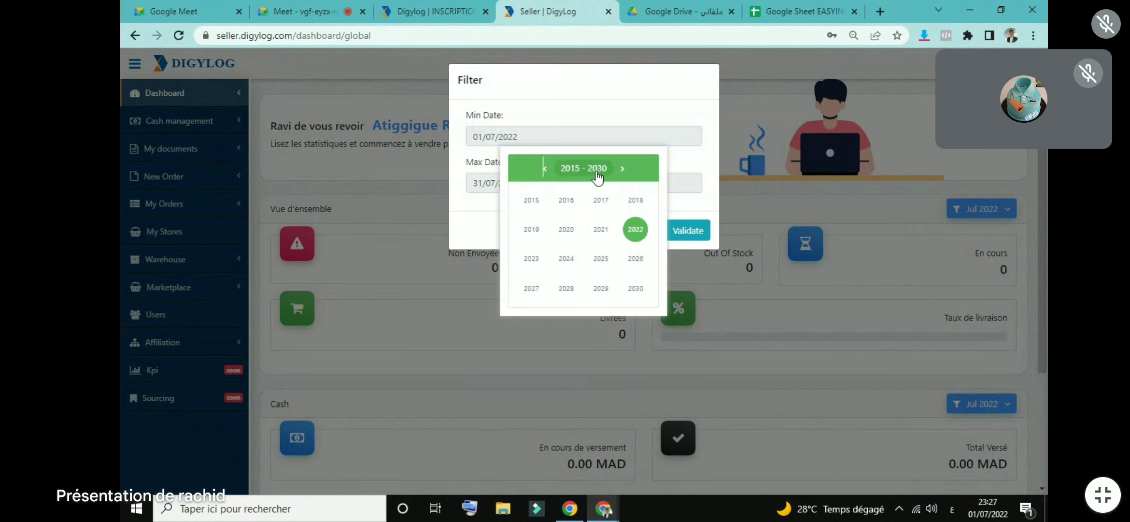
left_click(537, 201)
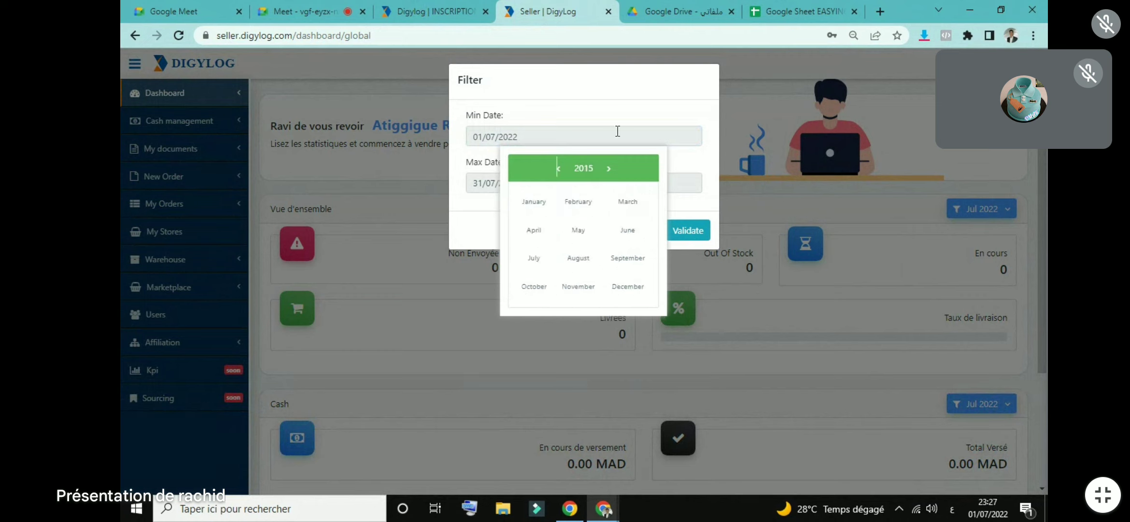
left_click(644, 119)
Step: Set the Min Date to 01/02/2017, validate, and highlight the 103 delivered count
left_click(514, 136)
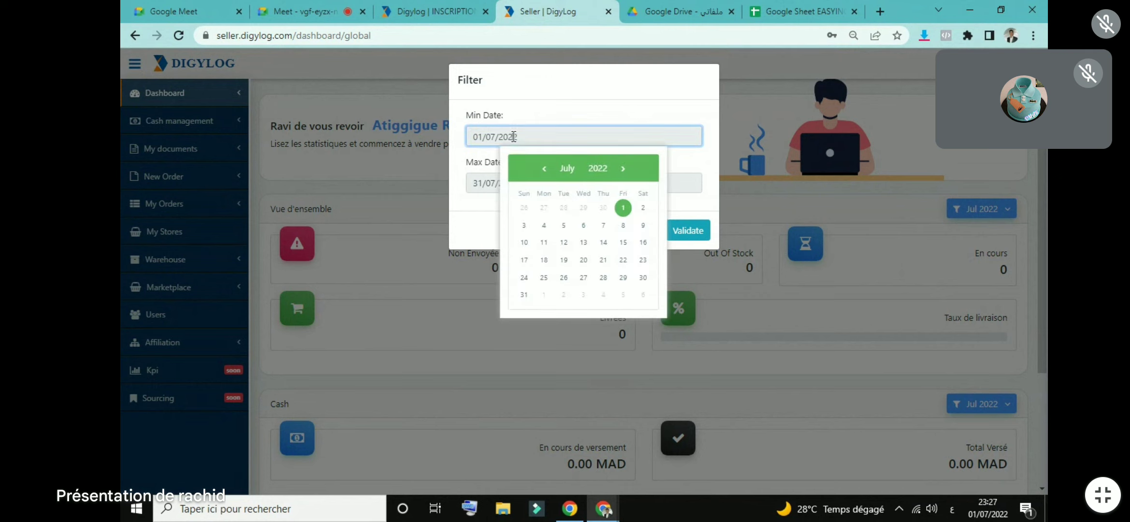
left_click(601, 169)
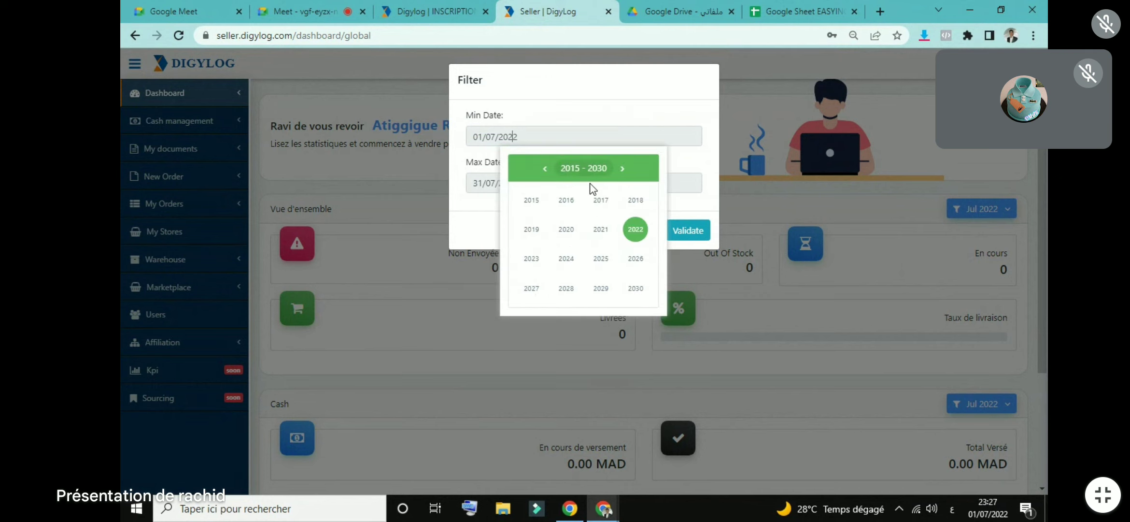
left_click(601, 200)
left_click(584, 195)
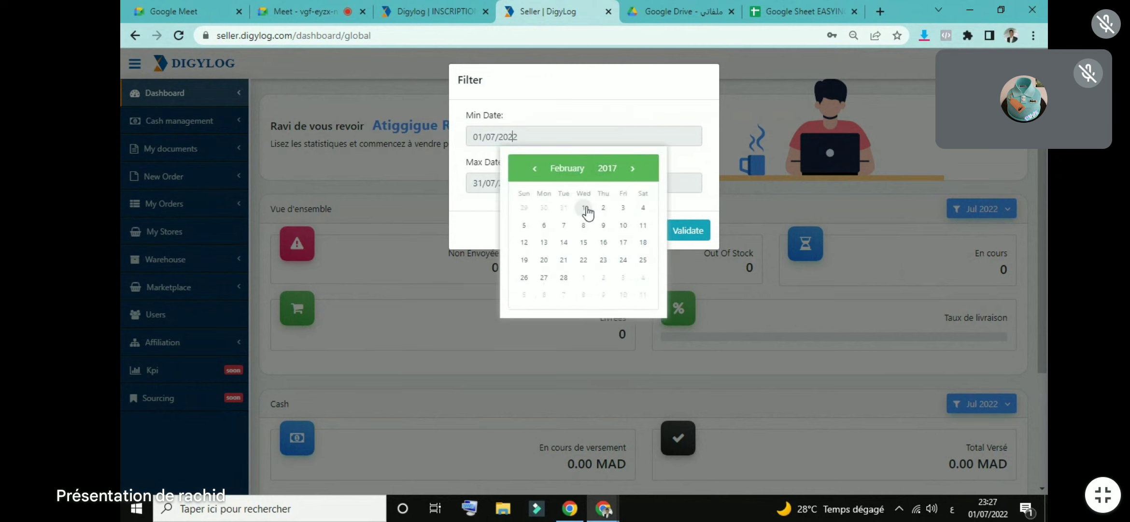
left_click(587, 211)
left_click(696, 230)
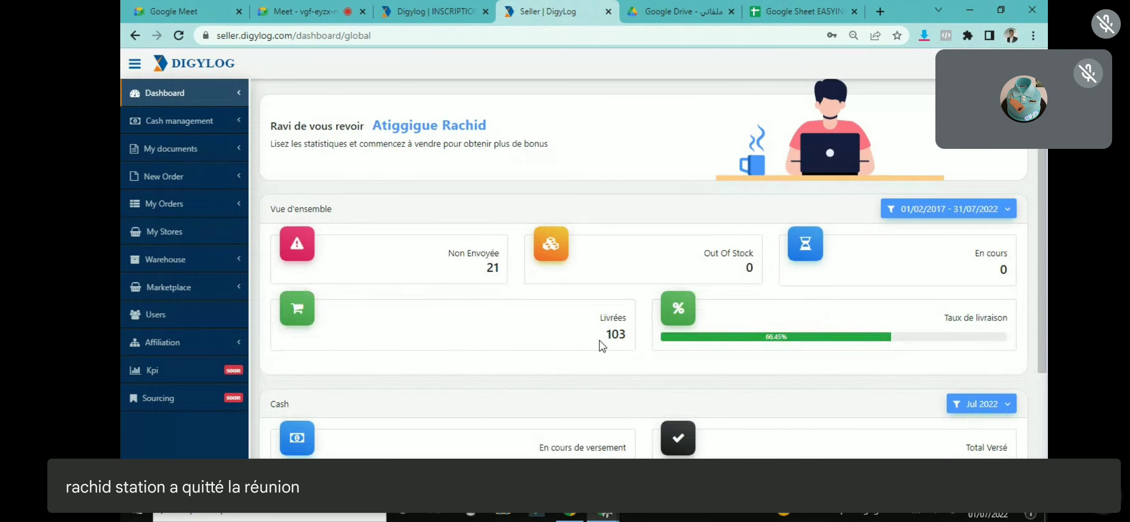
left_click_drag(603, 338, 631, 336)
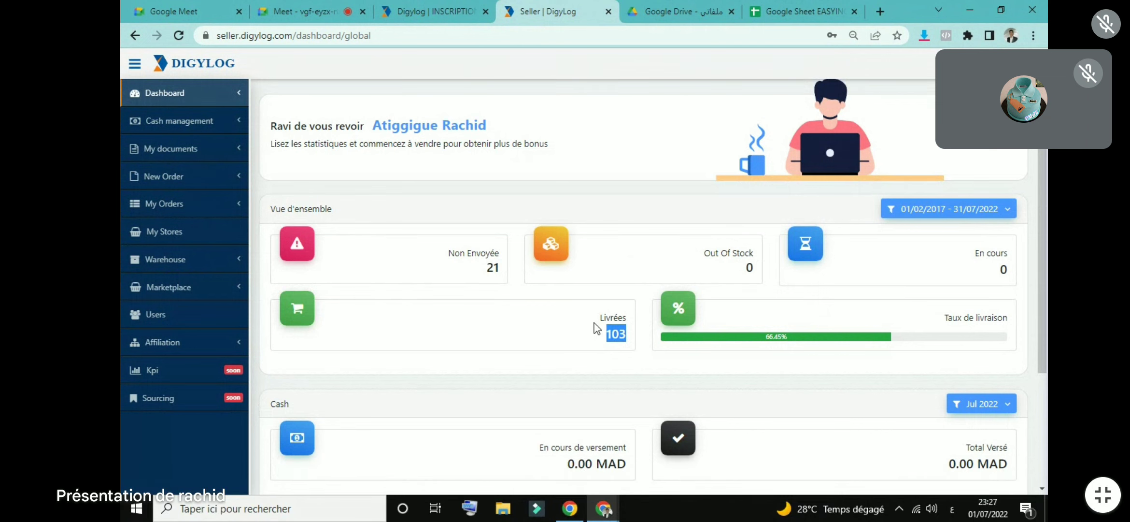
Step: Expand Cash management in the sidebar and open the Cash situation page
scroll(599, 301, "down", 2)
scroll(611, 201, "down", 4)
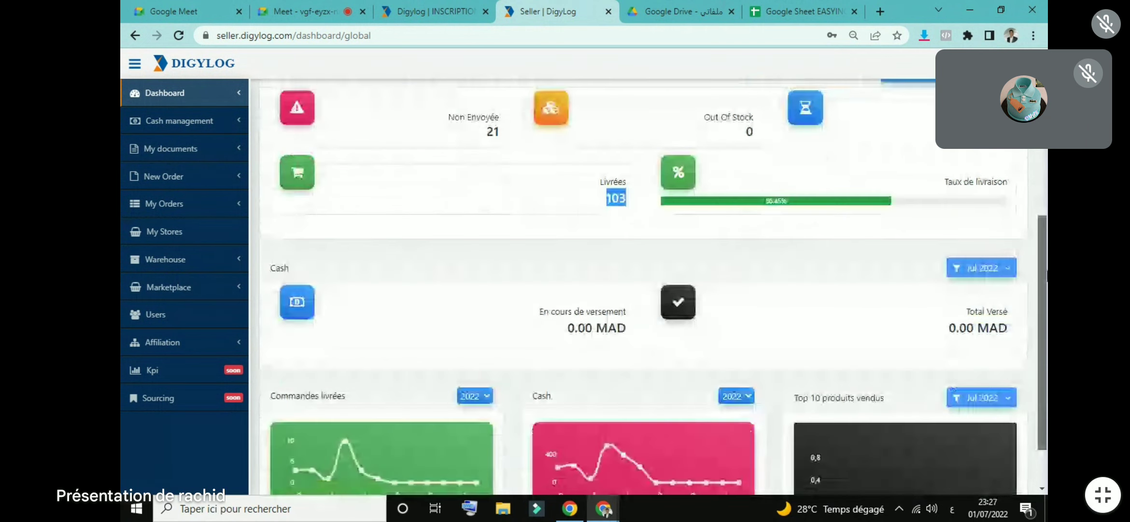
scroll(611, 200, "up", 7)
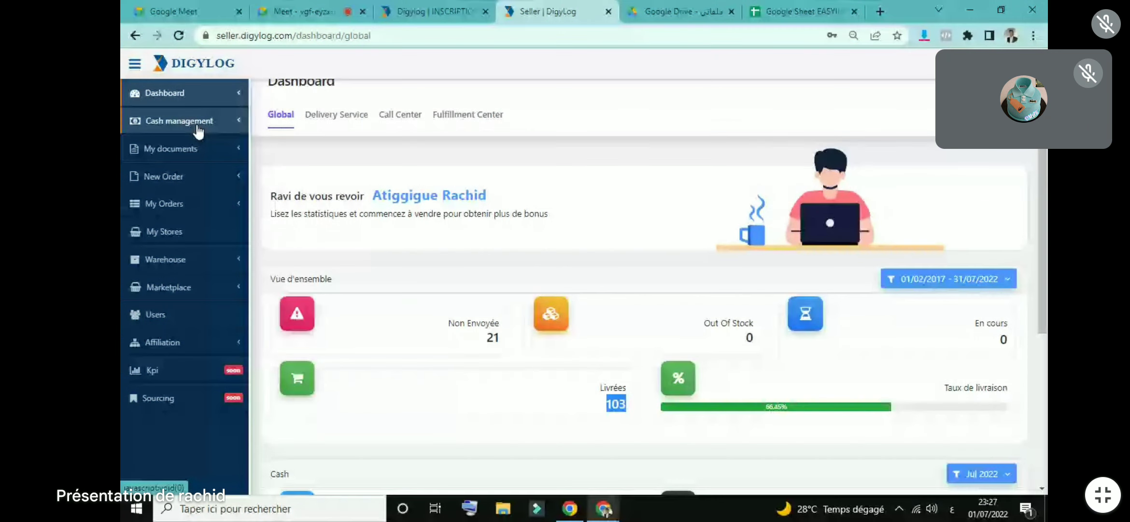
left_click(197, 126)
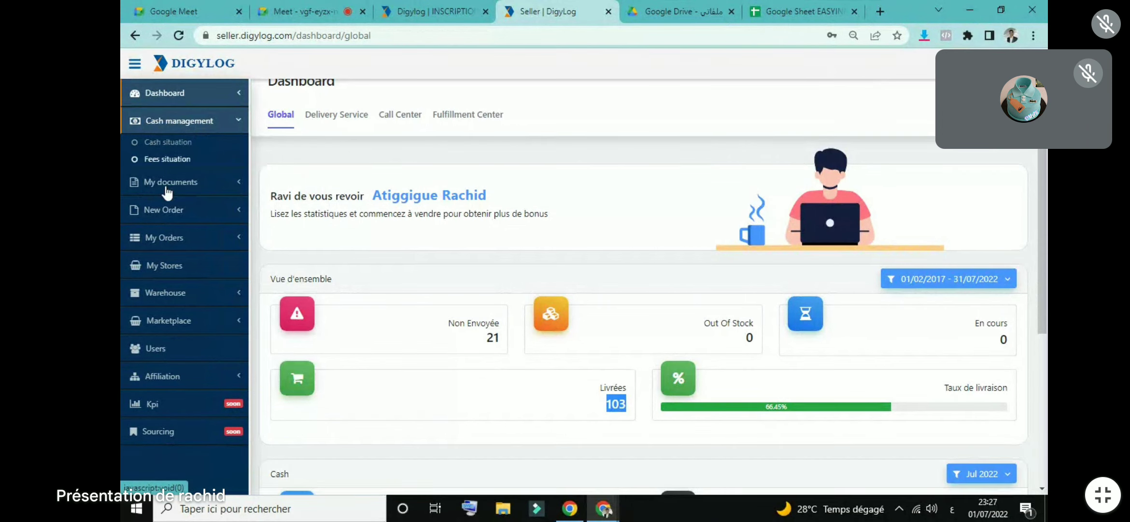
left_click(183, 141)
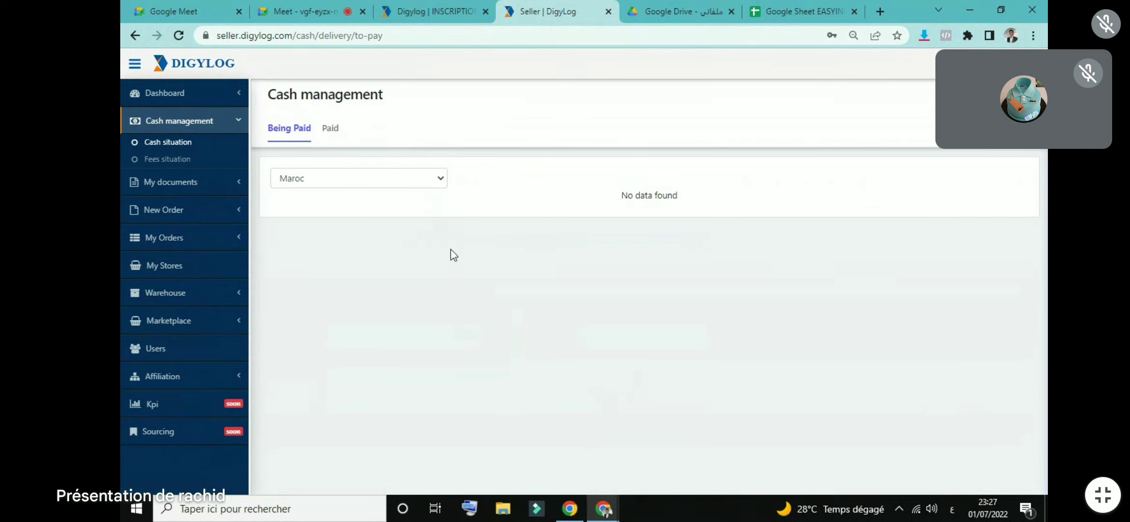
Step: Check the Google Sheet, then show Digylog's Paid cash list starting from 03/02/2016
left_click(756, 7)
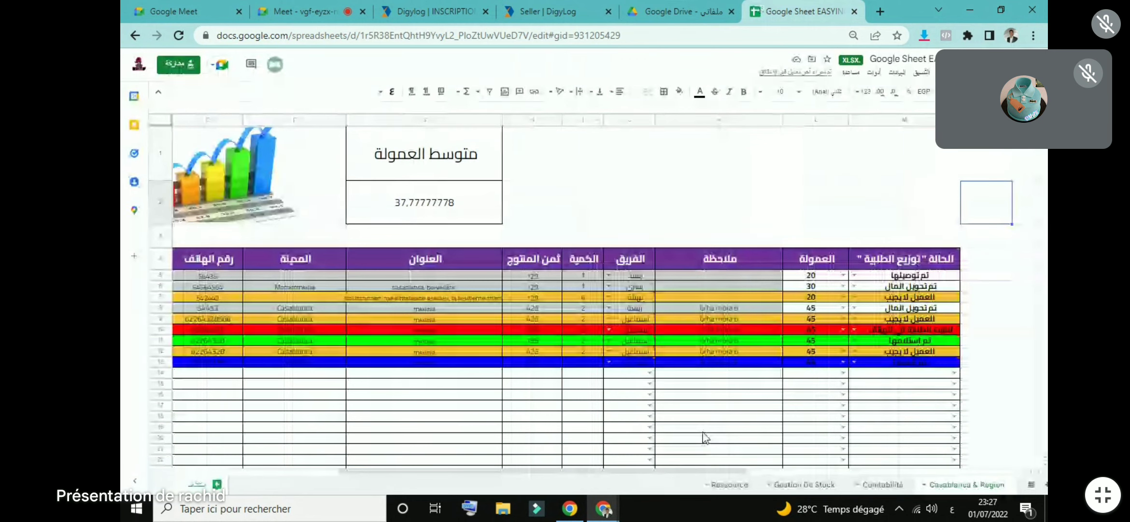
left_click_drag(675, 475, 495, 475)
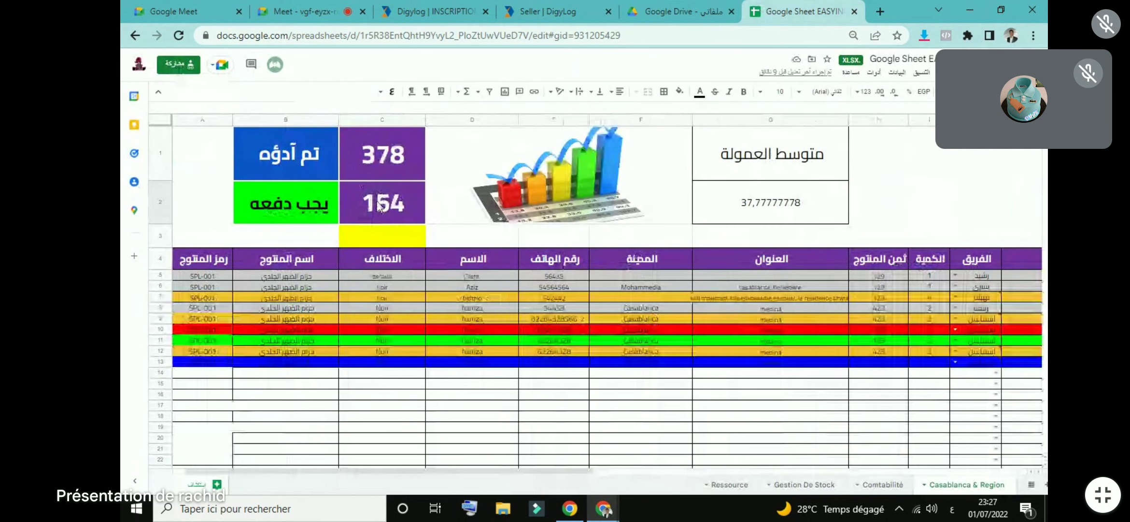
left_click(552, 7)
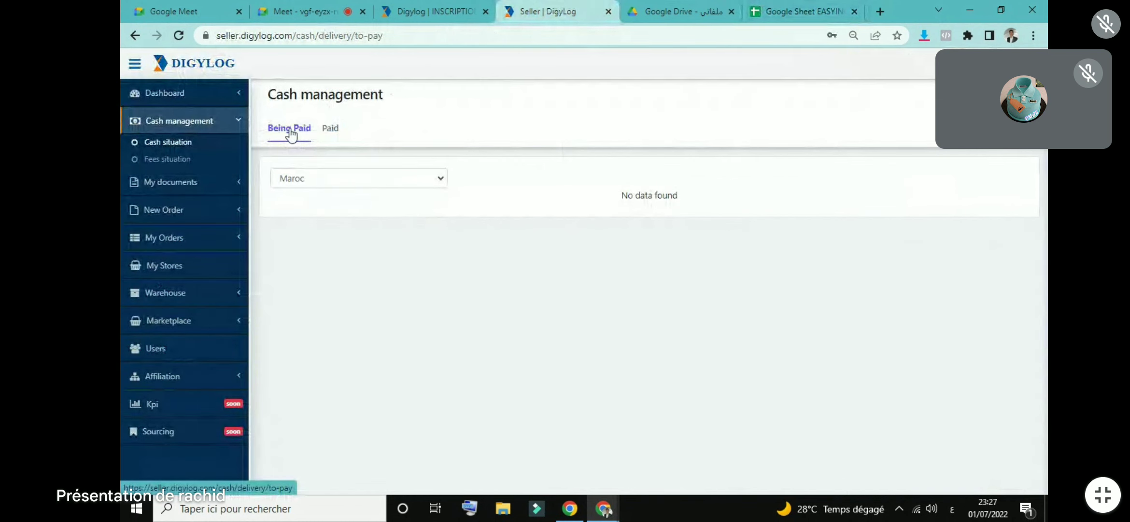
left_click(330, 131)
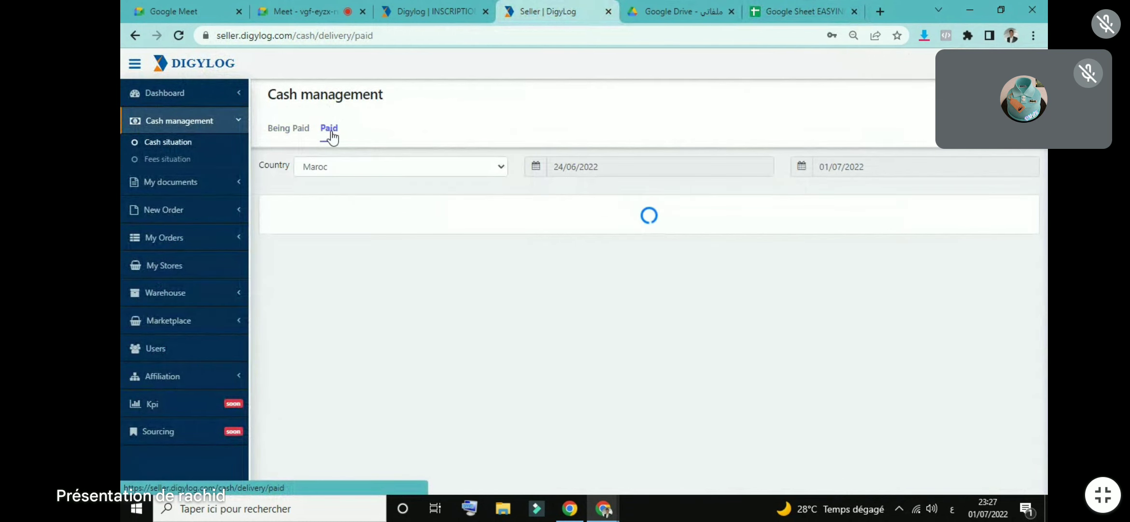
left_click(583, 166)
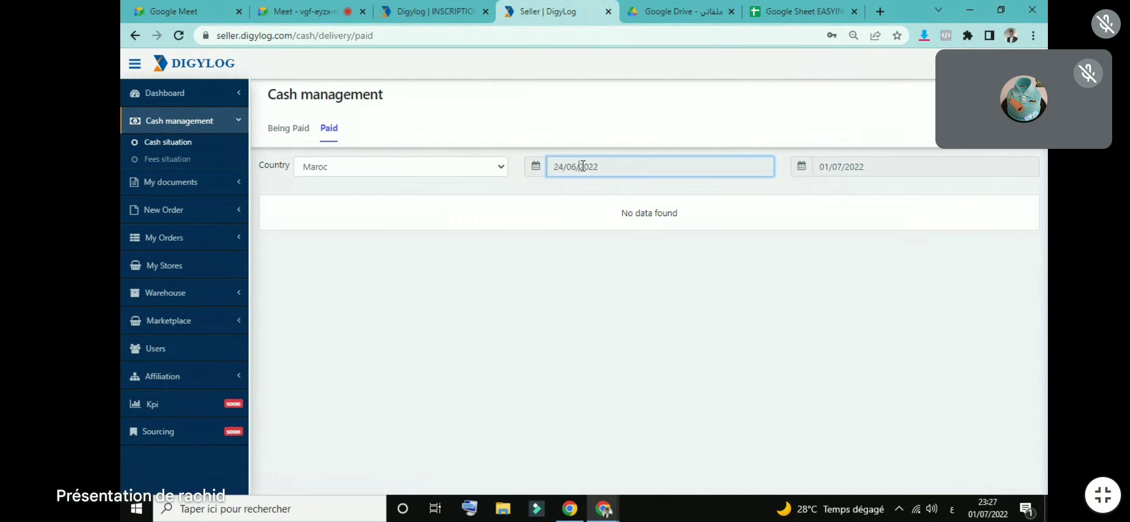
left_click(678, 200)
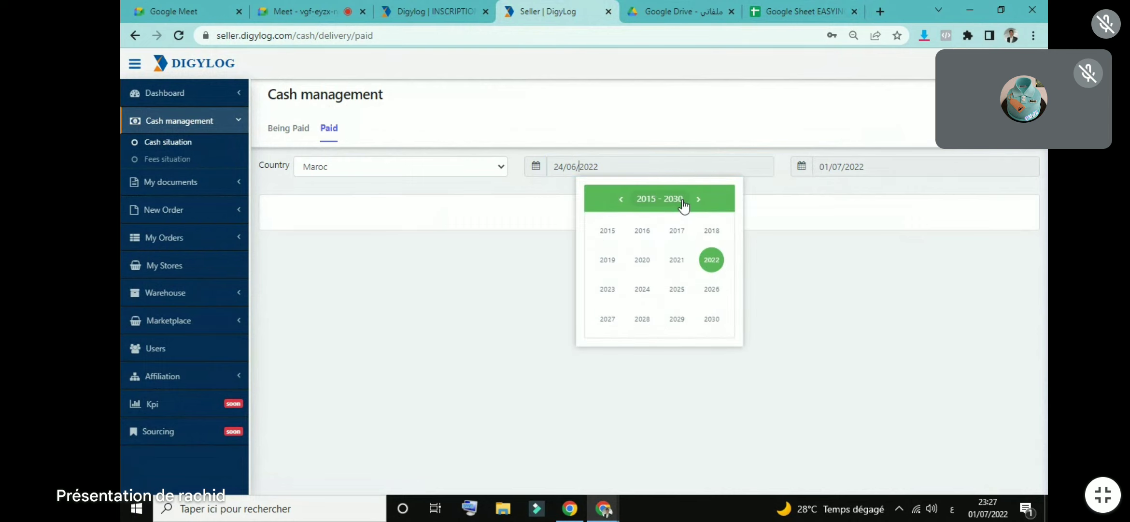
left_click(647, 230)
left_click(656, 234)
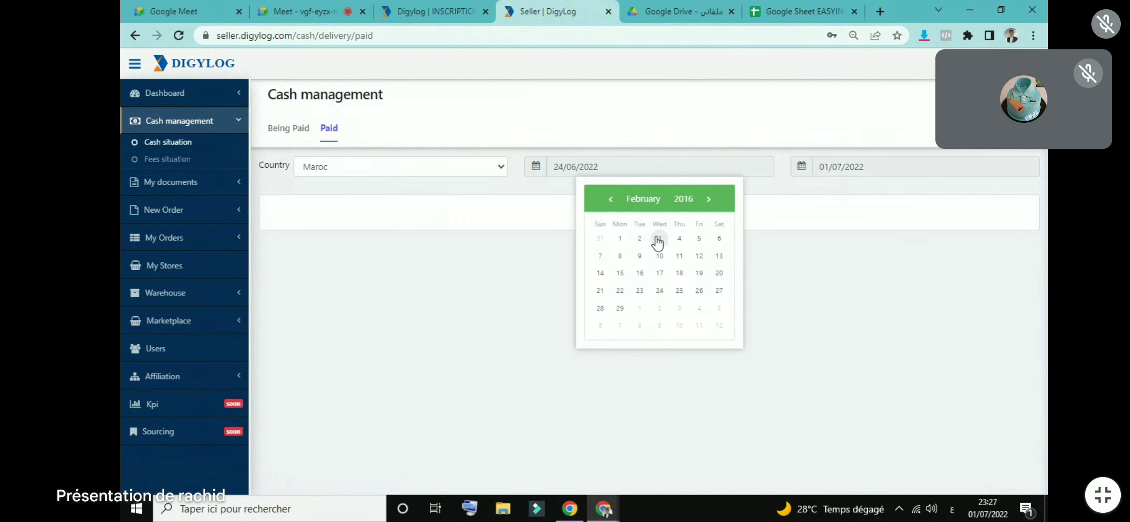
left_click(658, 238)
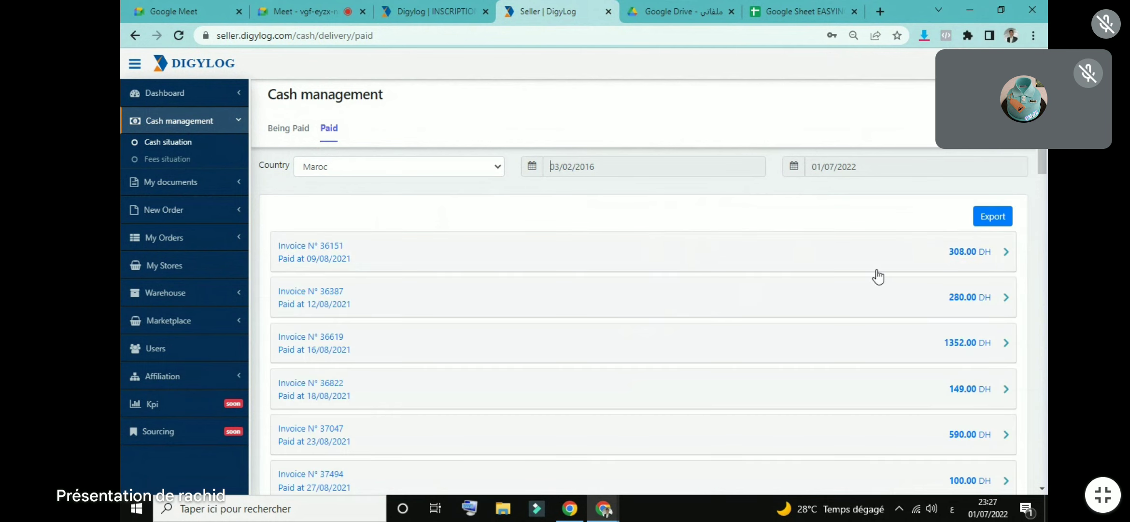
Step: Scroll through the paid invoices and their DH amounts
scroll(1007, 228, "down", 1)
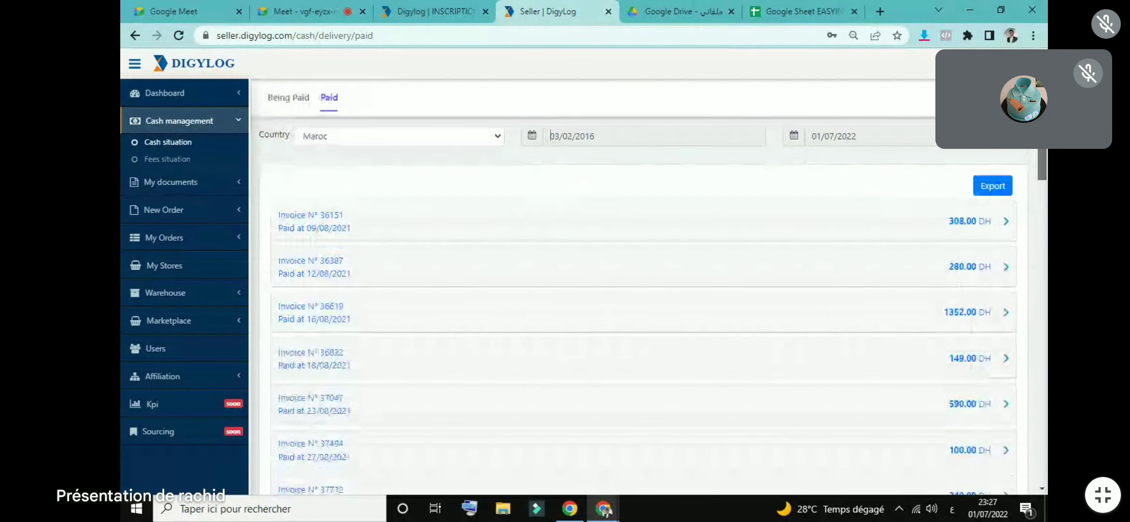
scroll(979, 192, "down", 1)
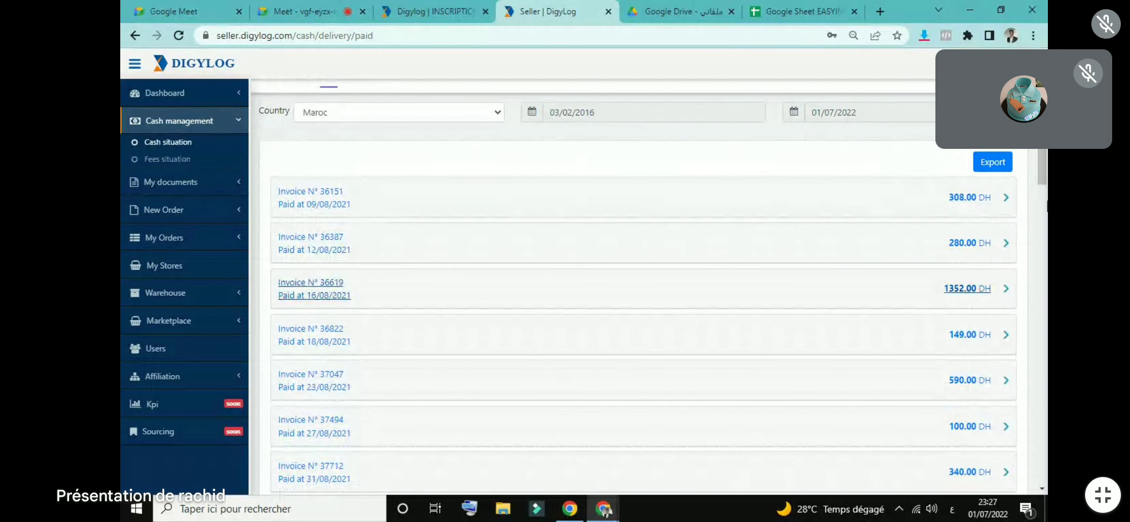
scroll(1046, 190, "down", 5)
scroll(1046, 189, "down", 6)
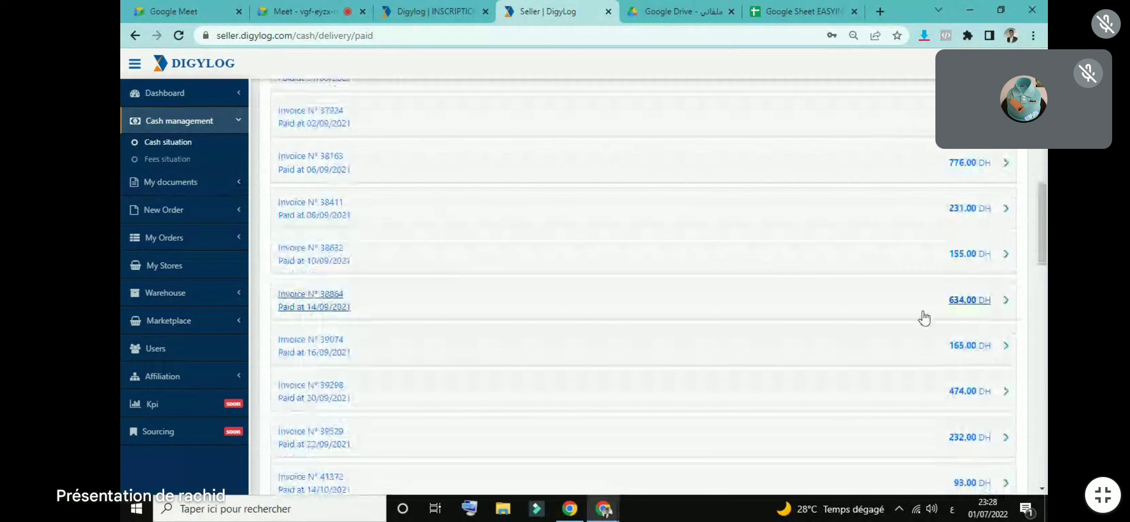
scroll(1043, 227, "down", 5)
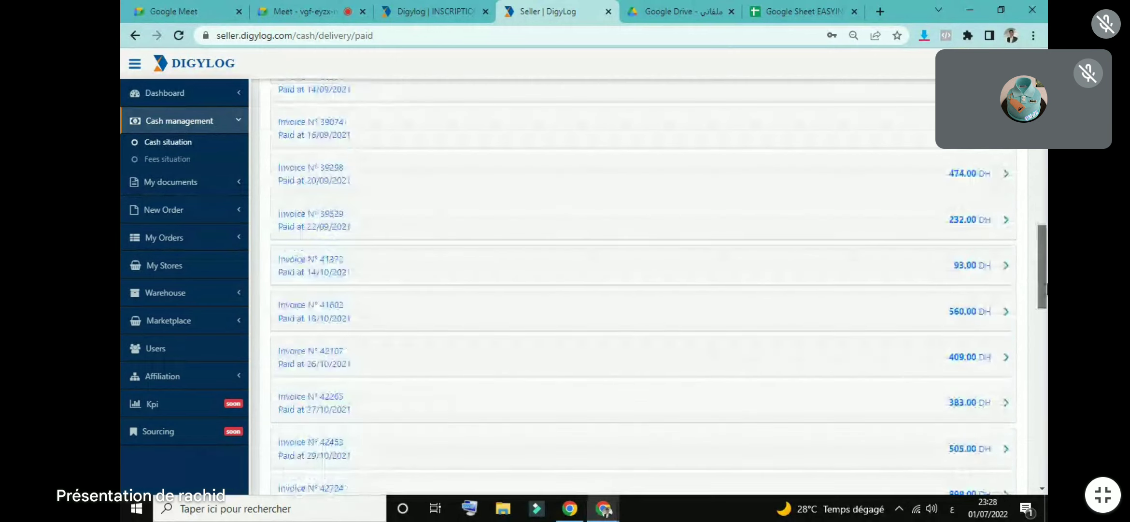
scroll(1016, 329, "down", 3)
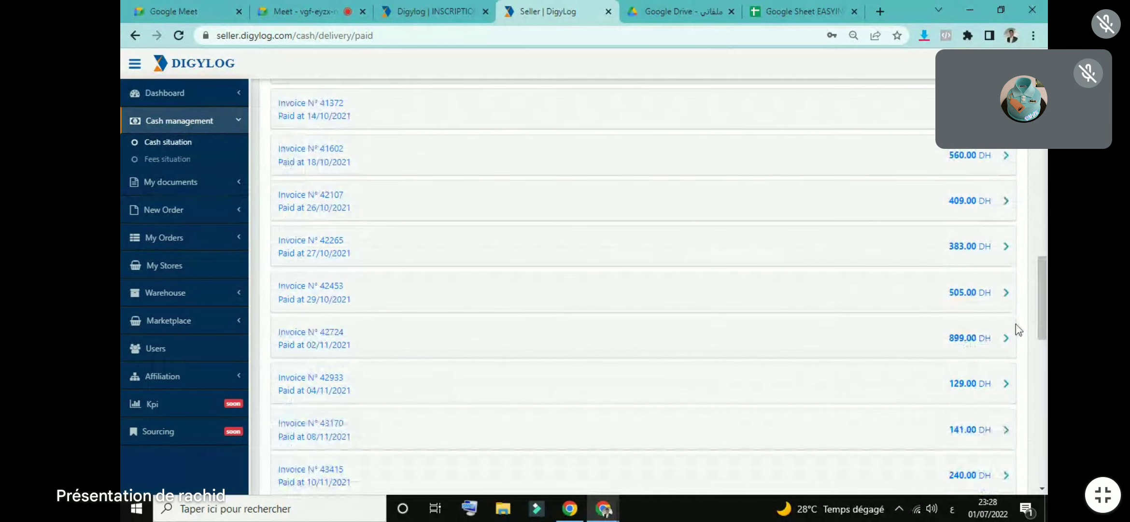
scroll(1015, 323, "down", 9)
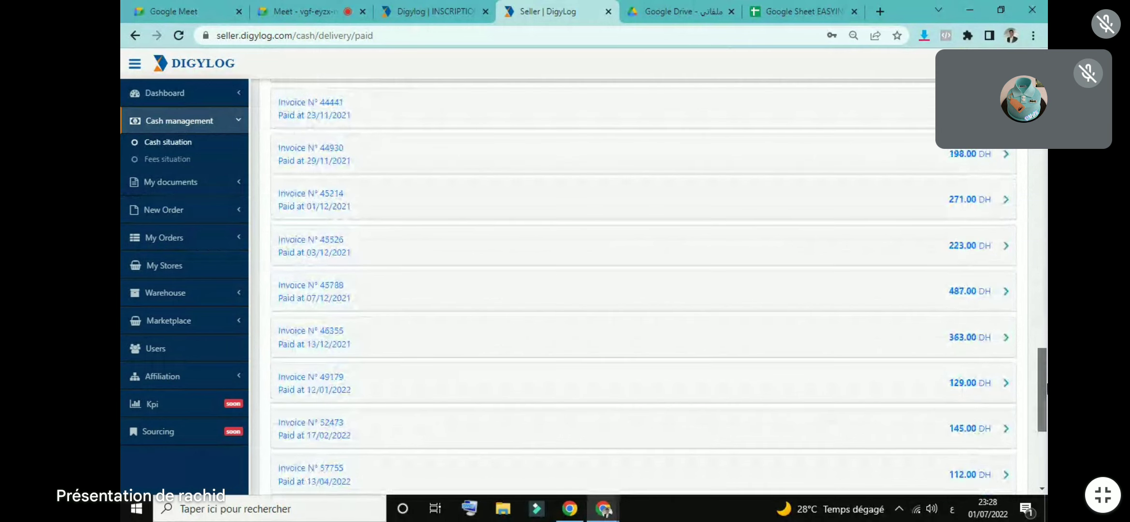
scroll(642, 290, "down", 5)
scroll(643, 290, "up", 20)
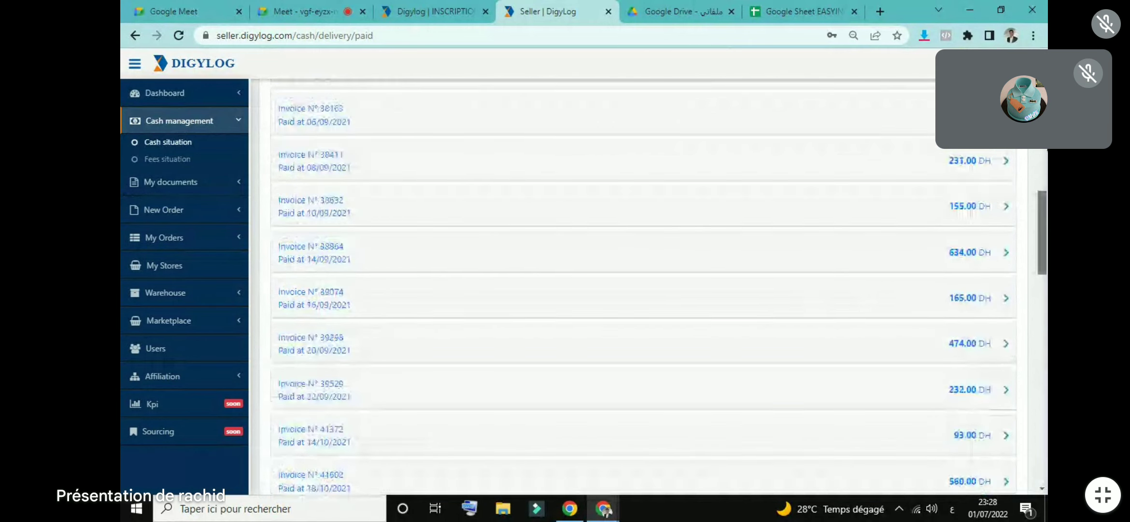
scroll(450, 222, "up", 10)
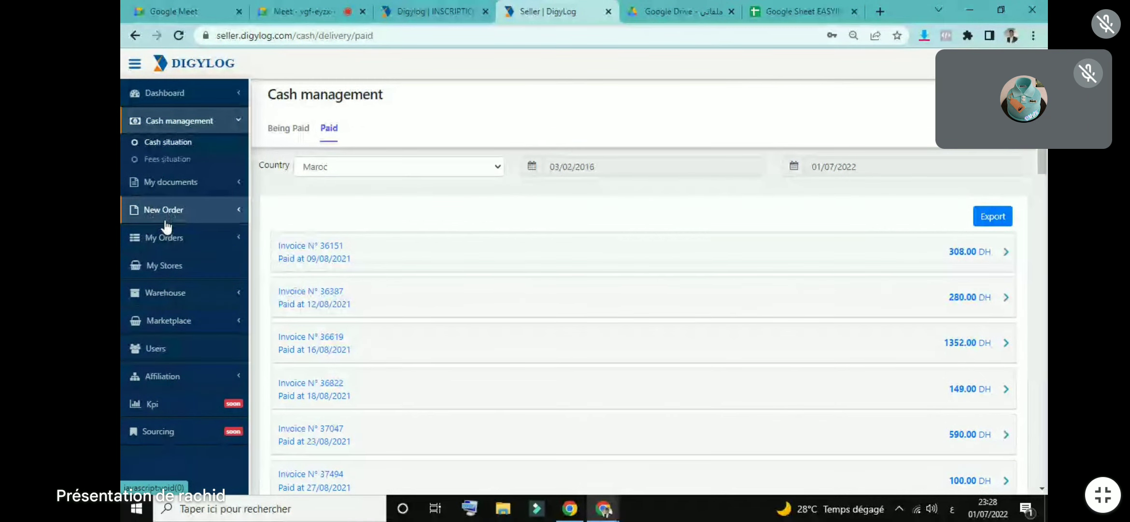
Step: Open Standard orders under New Order and start a new order
left_click(169, 219)
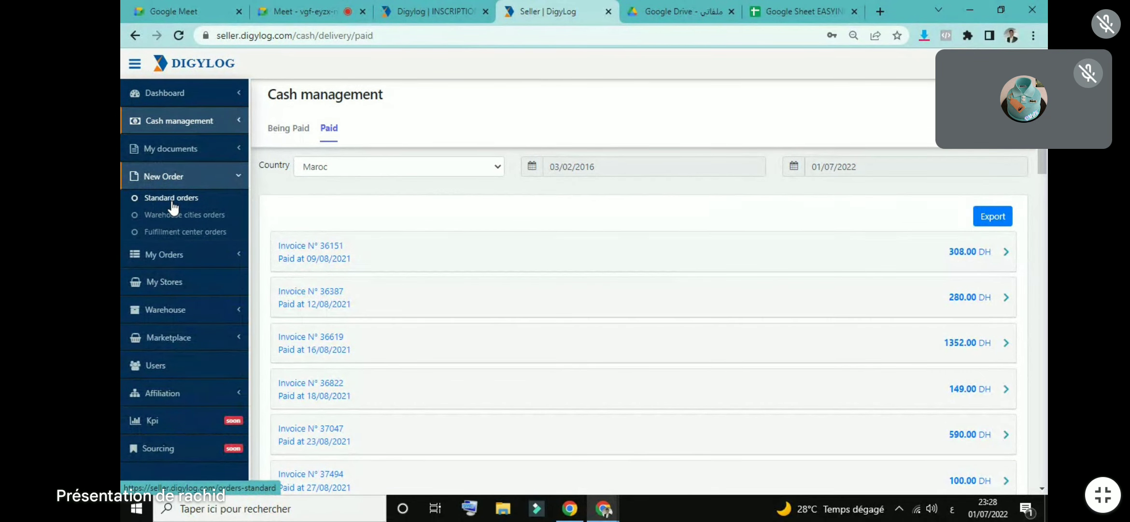
left_click(172, 199)
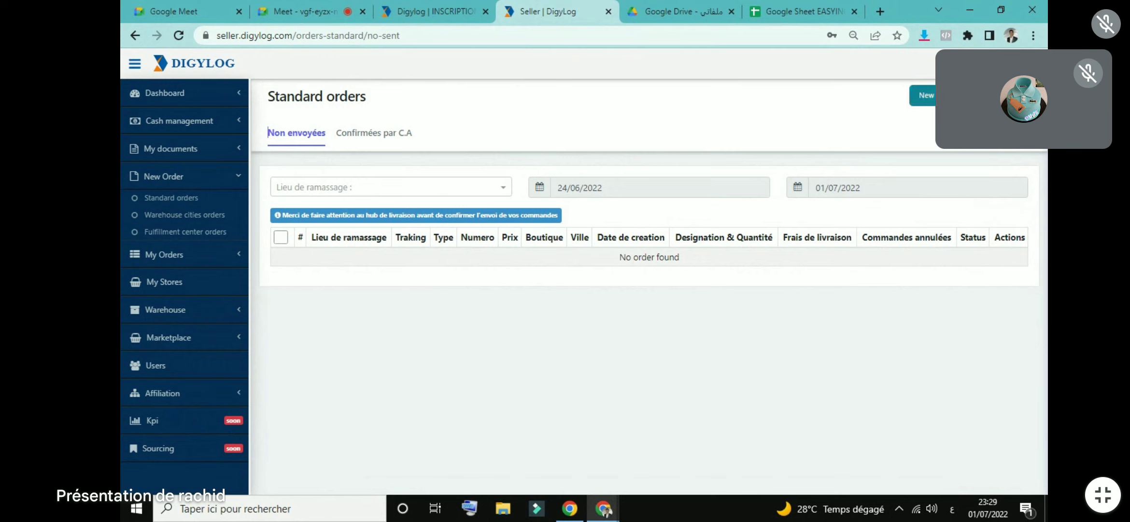
left_click(916, 101)
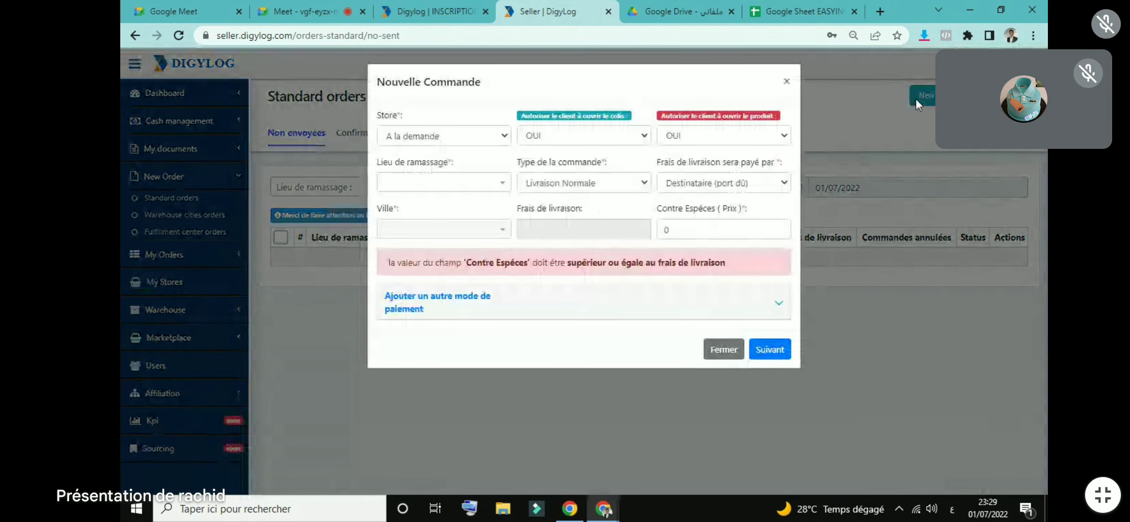
left_click(489, 139)
left_click(468, 166)
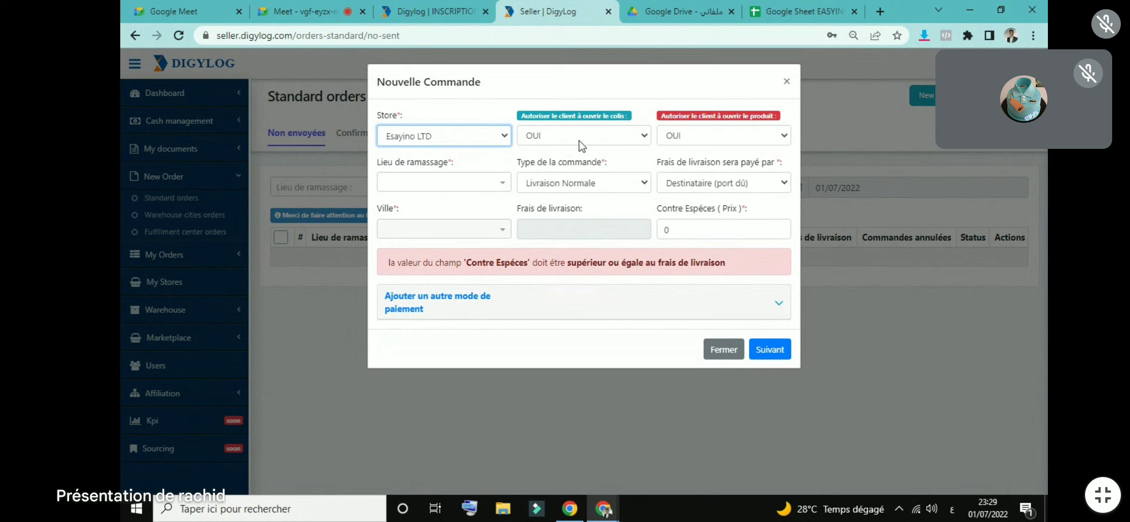
key("Tab")
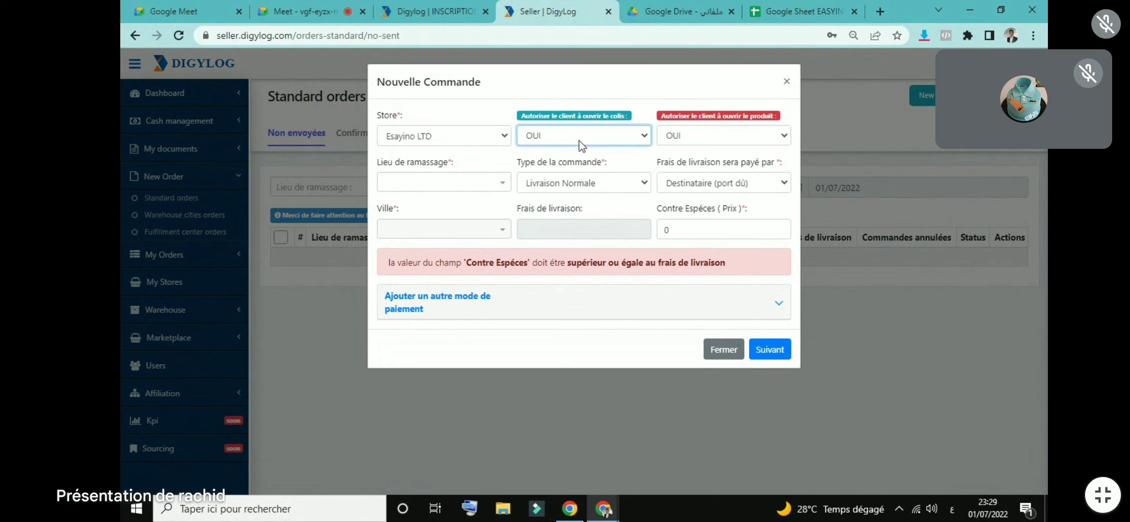
left_click(581, 140)
left_click(582, 140)
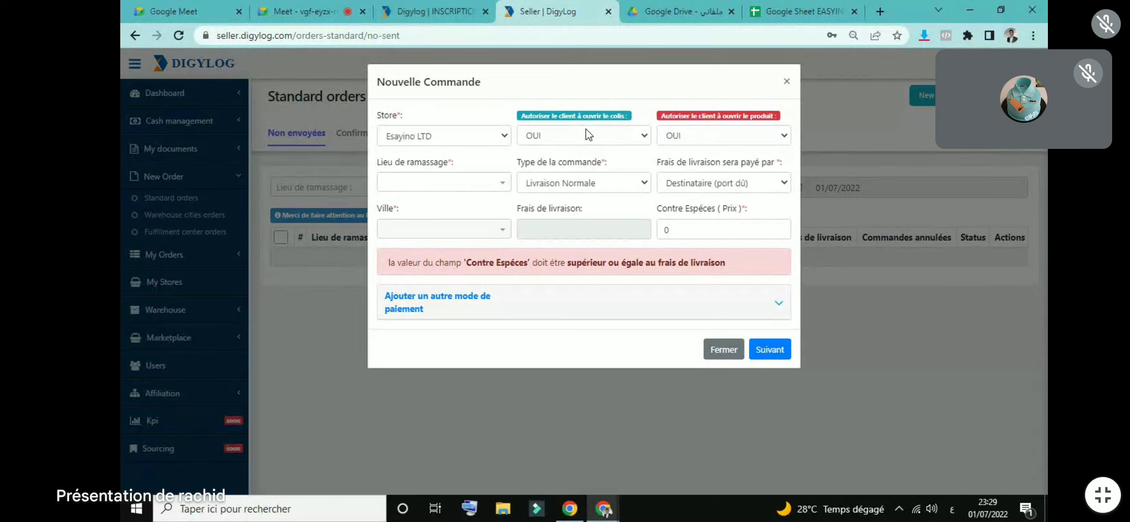
left_click(589, 135)
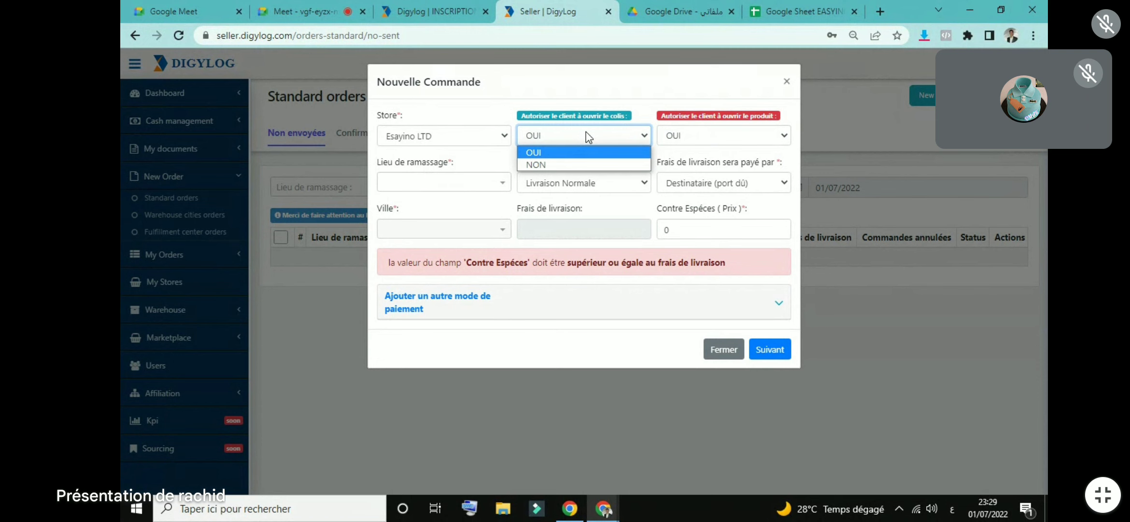
left_click(589, 137)
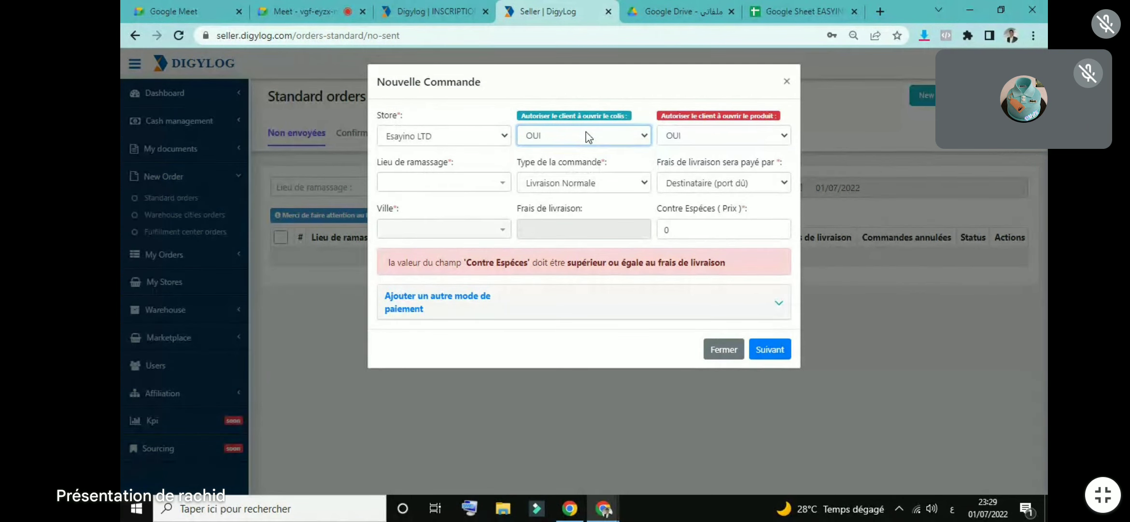
left_click(571, 136)
left_click(572, 136)
Step: Set the pickup location to Network Agadir and keep the order type Livraison Normale
left_click(462, 182)
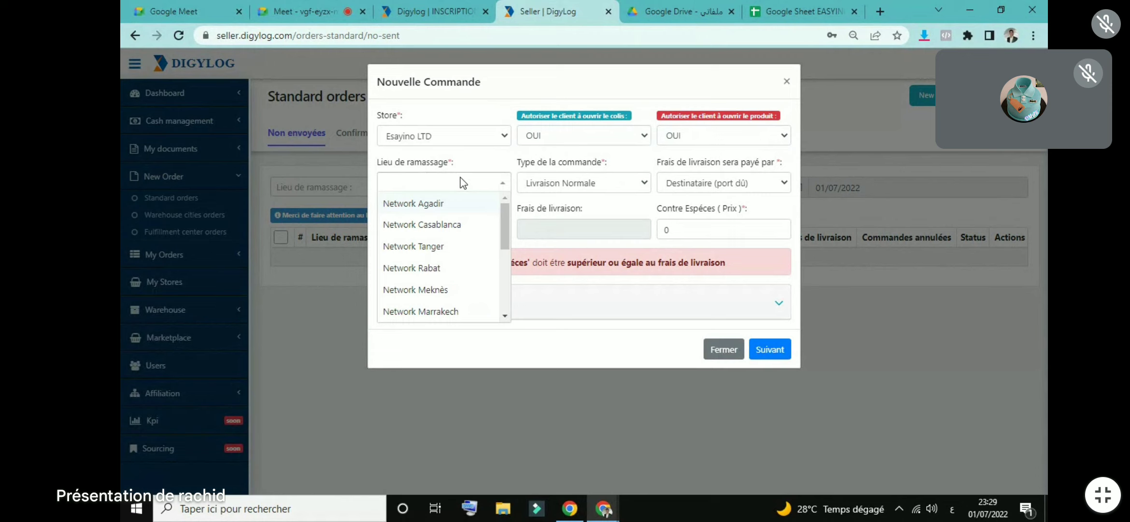
left_click(418, 207)
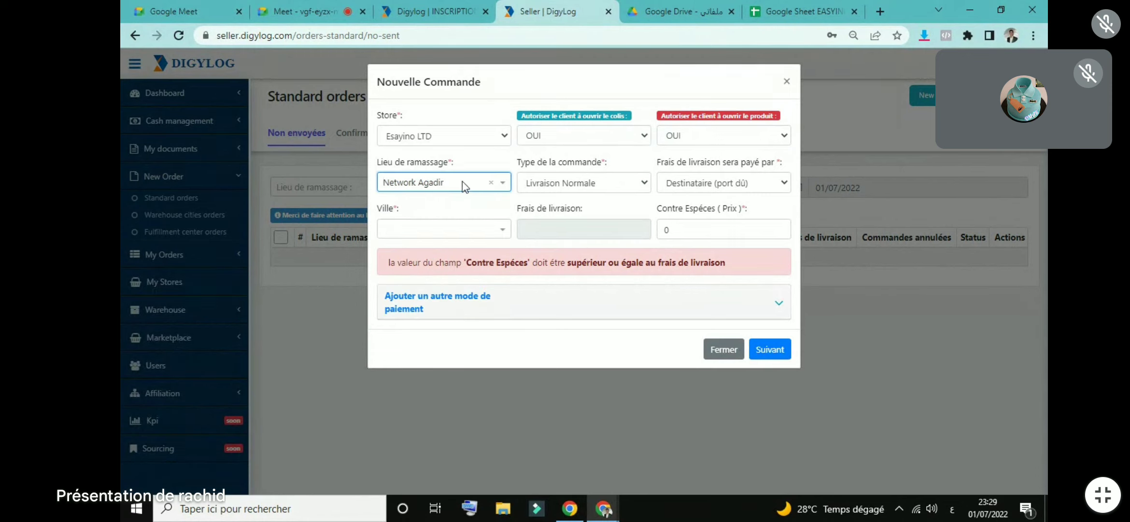
left_click(527, 187)
left_click(526, 186)
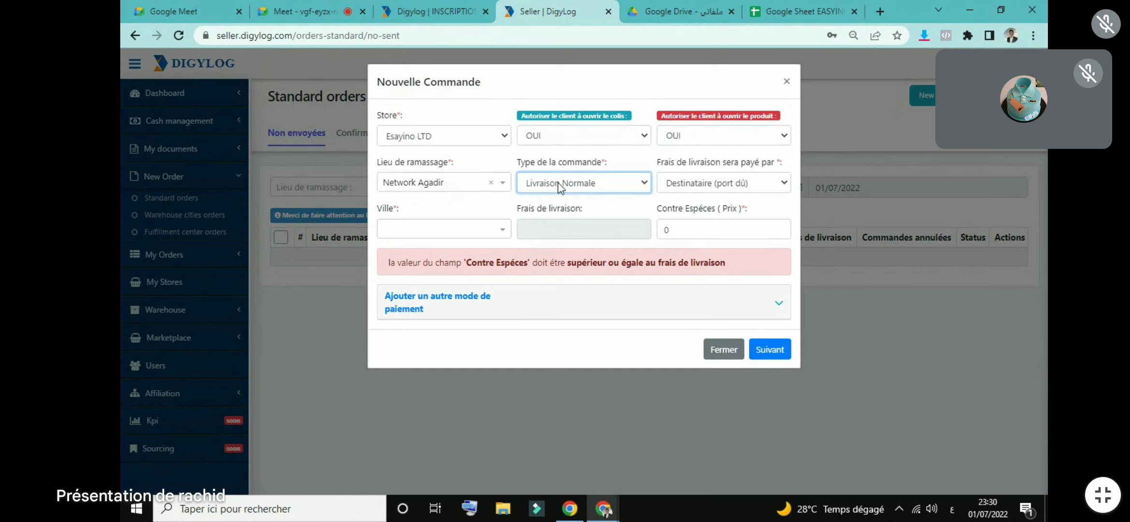
left_click(614, 179)
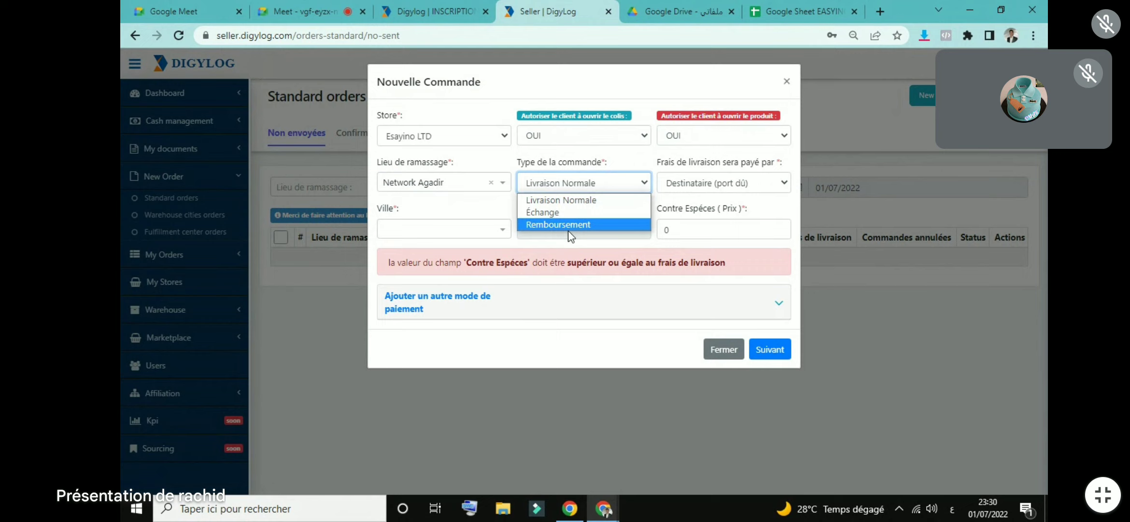
left_click(601, 185)
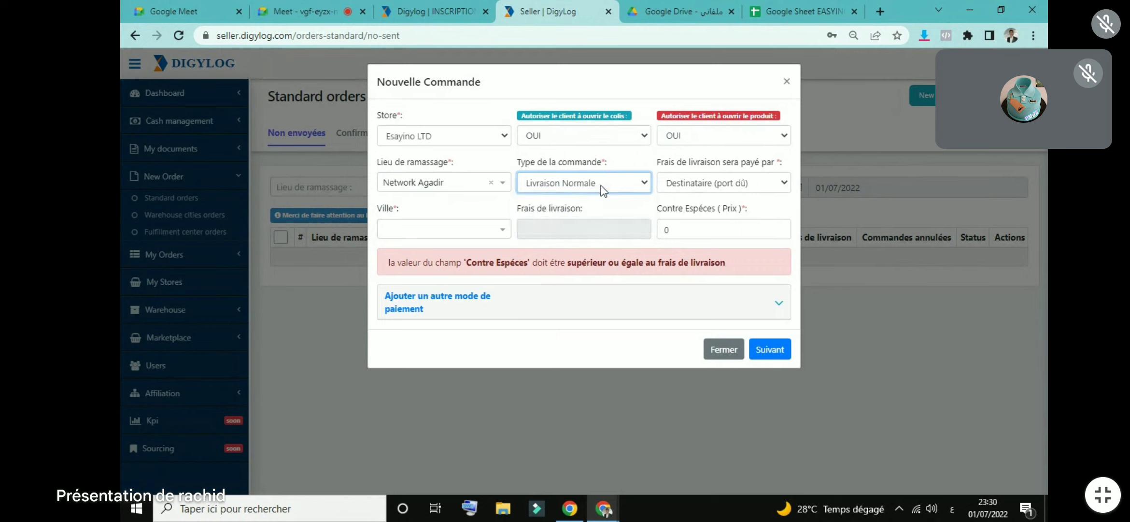
Step: Set the destination city to Tanger, replacing an accidental Guelmim choice
left_click(478, 231)
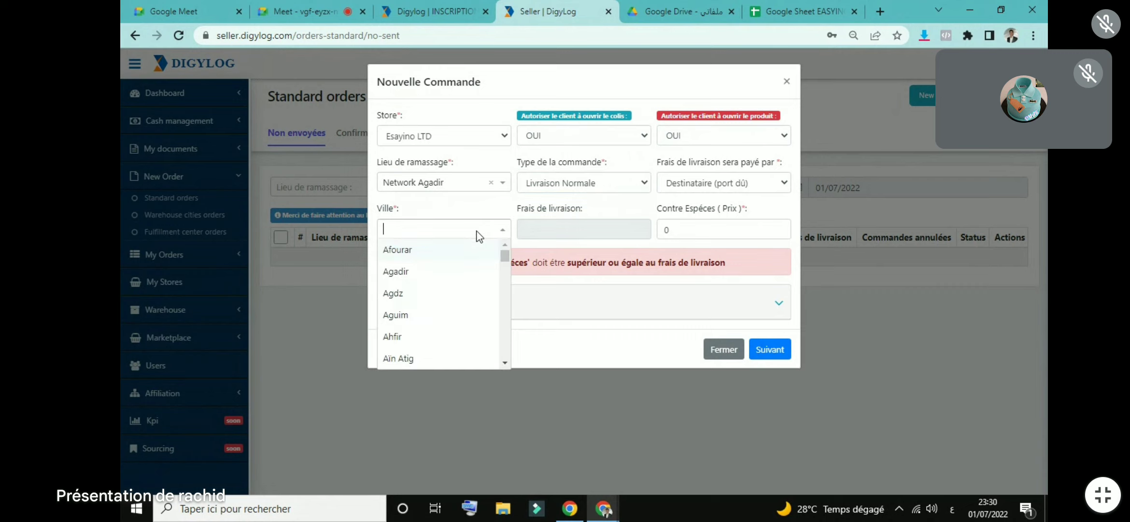
left_click_drag(505, 255, 508, 282)
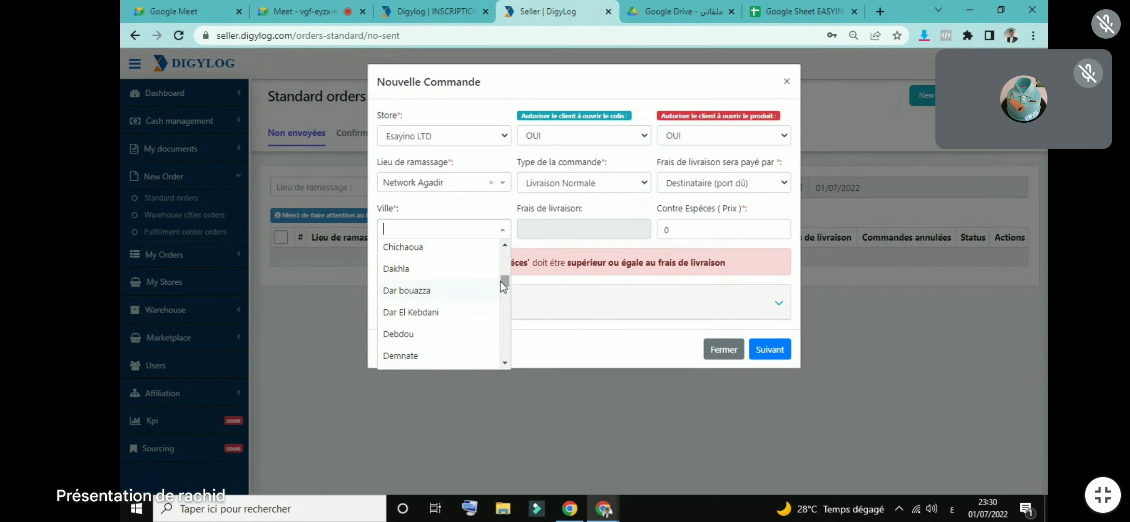
left_click_drag(505, 284, 517, 299)
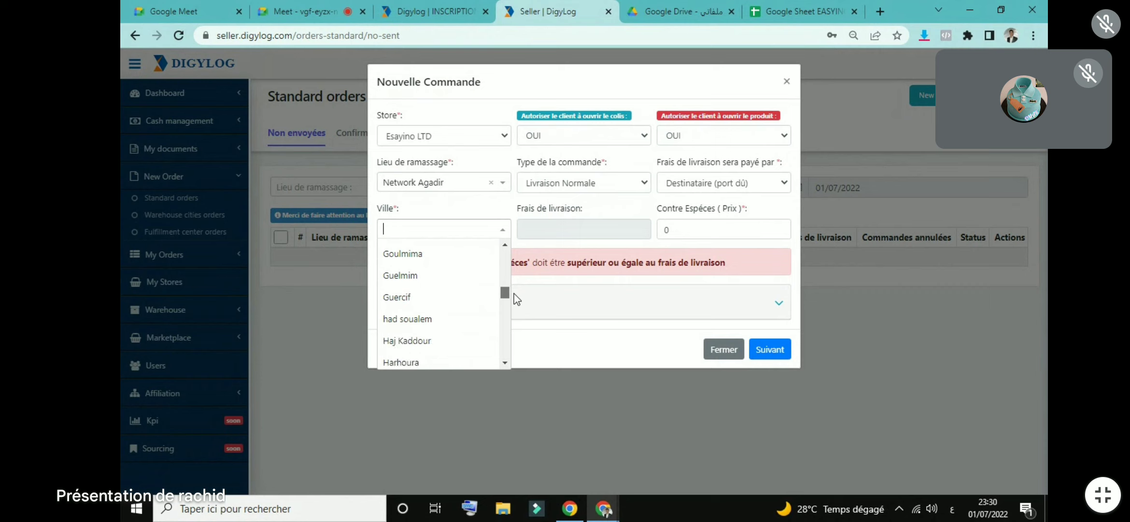
left_click(444, 278)
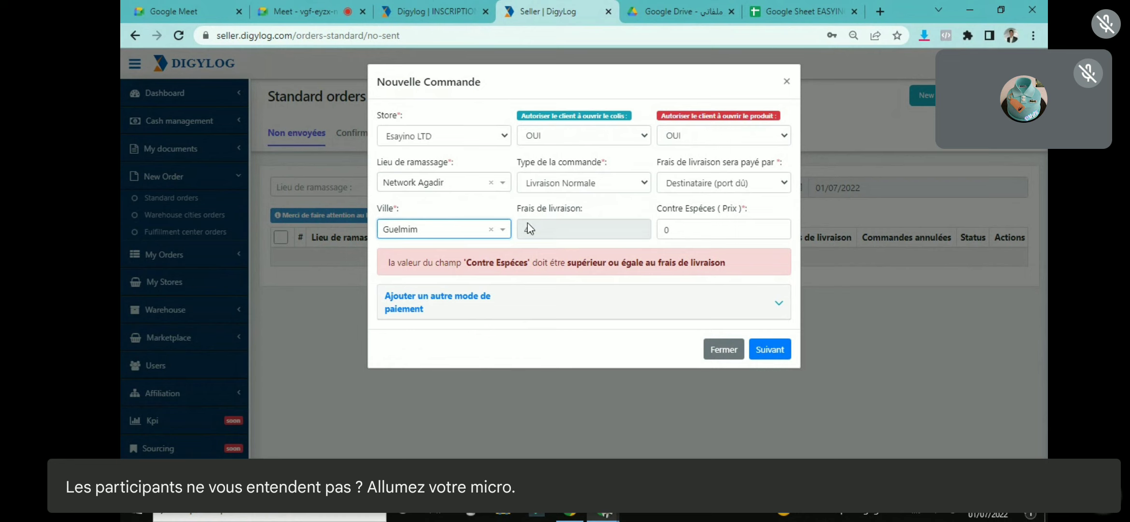
left_click(503, 230)
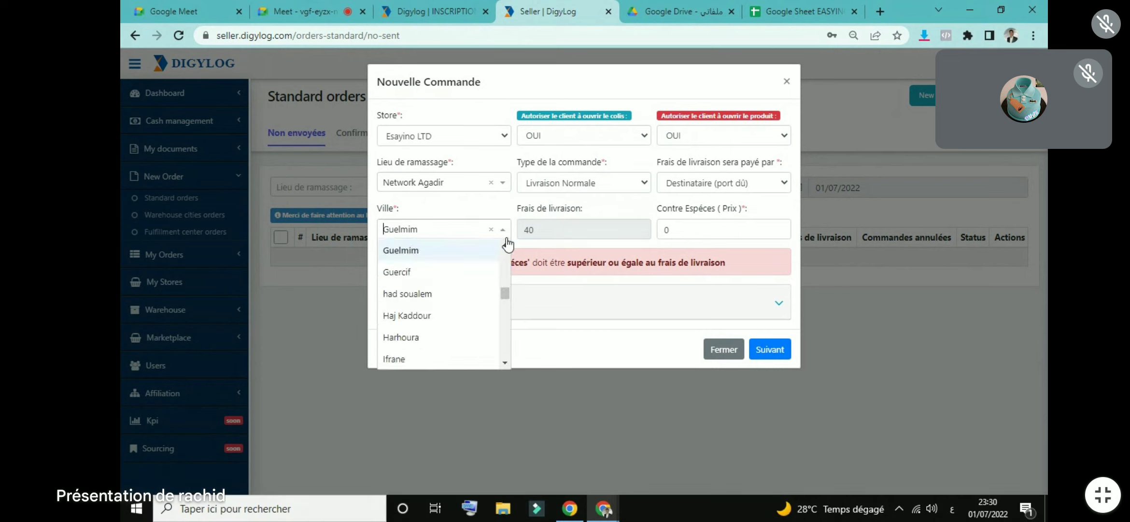
left_click(491, 230)
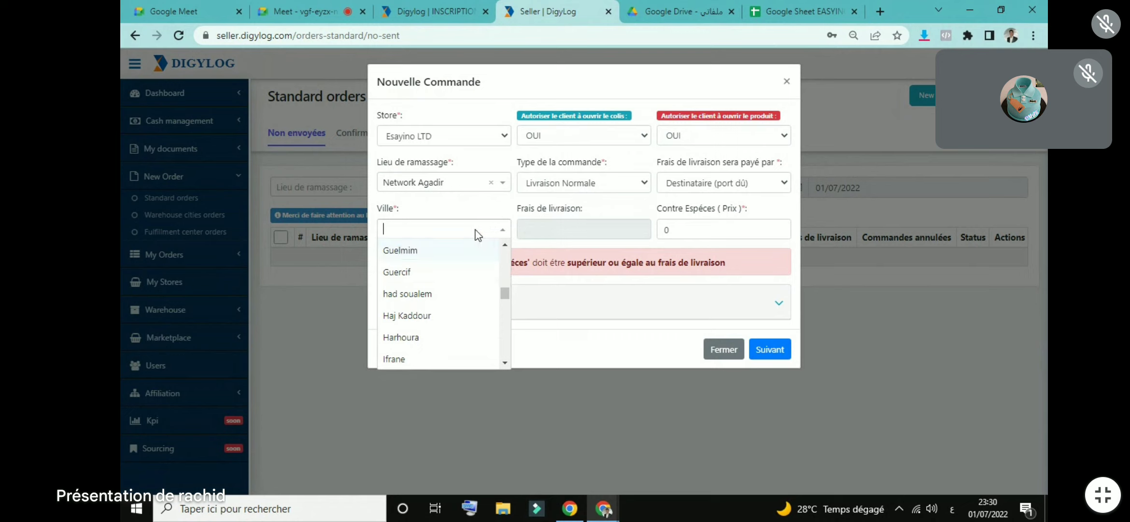
type("a")
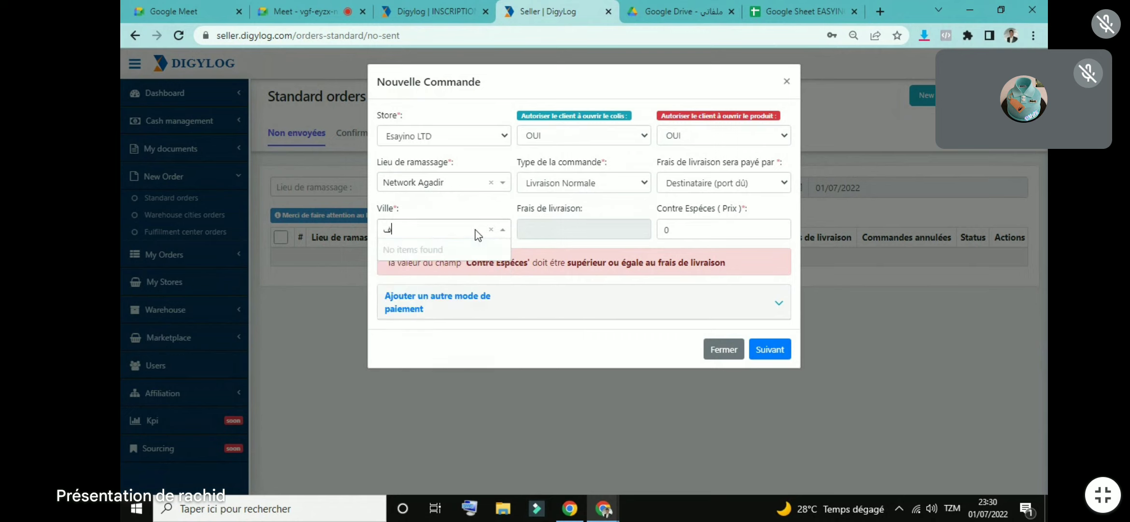
key("BackSpace")
key("alt+shift")
type("TA")
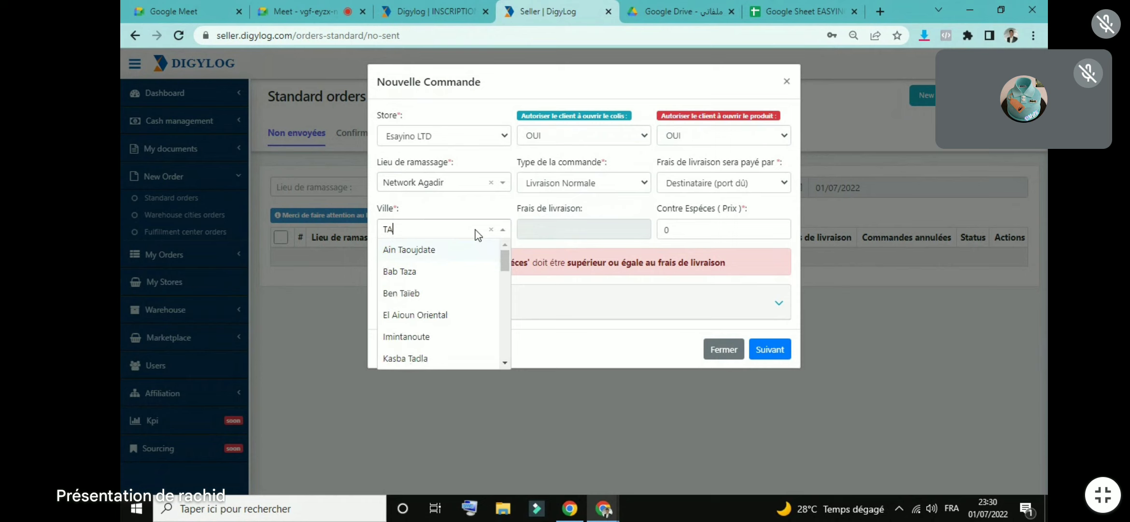
type("N")
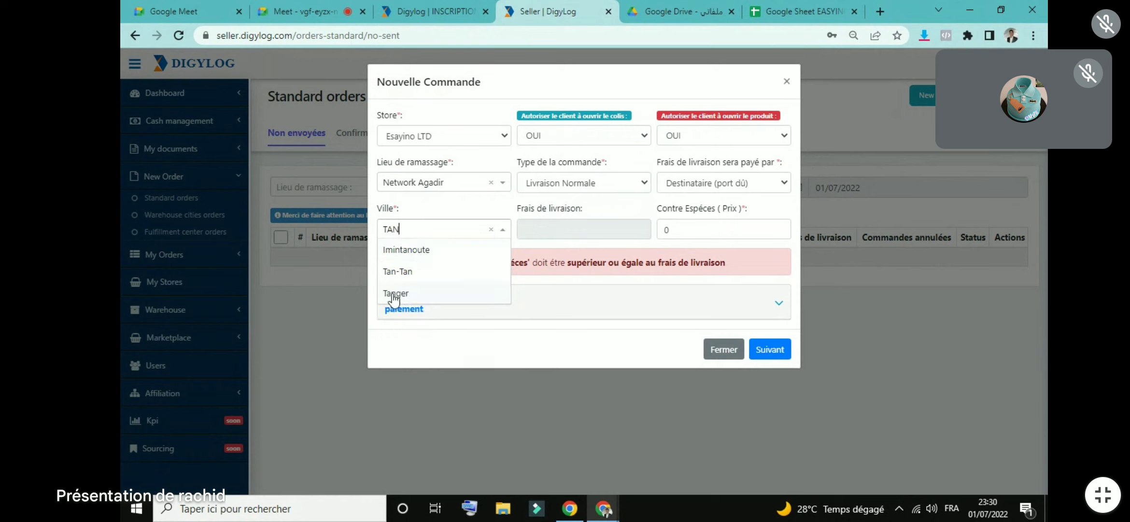
left_click(396, 292)
Step: Check the 35 delivery fee and enter 199 as the cash-on-delivery price
left_click_drag(545, 234, 529, 236)
left_click(509, 203)
double_click(690, 225)
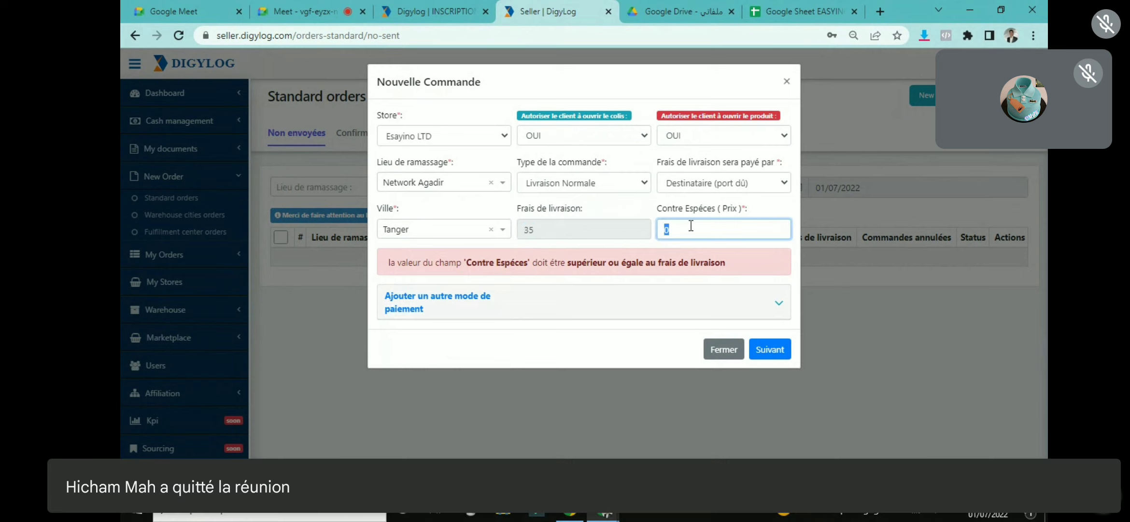
type("199")
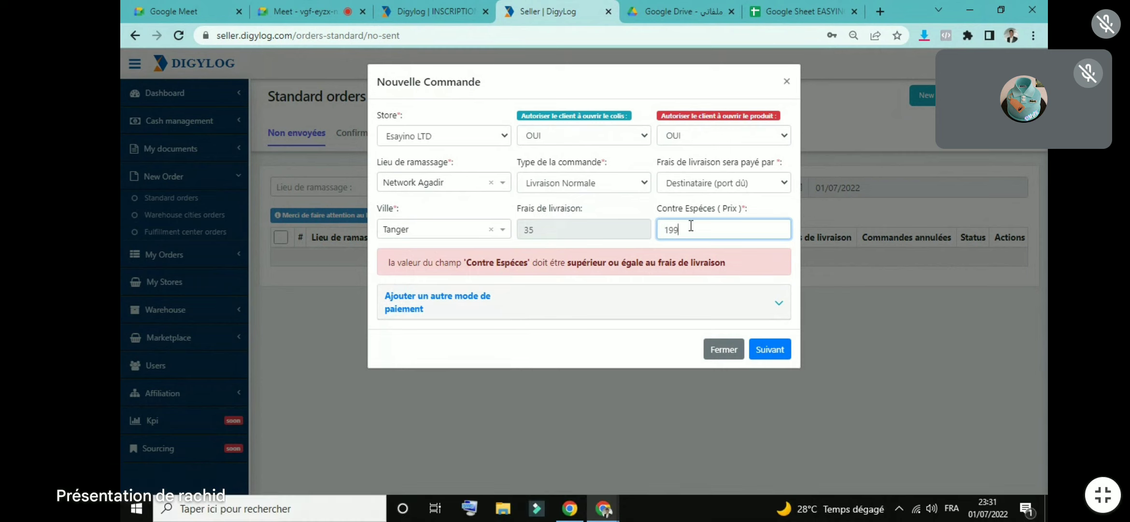
Step: Confirm the 199 cash price and advance to the client details step
left_click(715, 208)
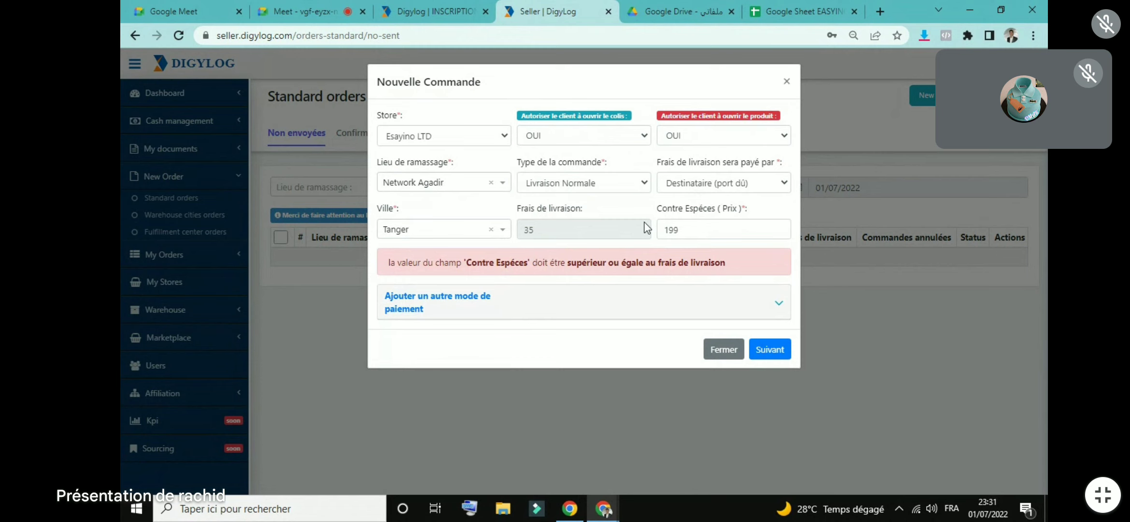
left_click(769, 350)
Step: Enter the order number and the client's name in the new order's client step
left_click(441, 131)
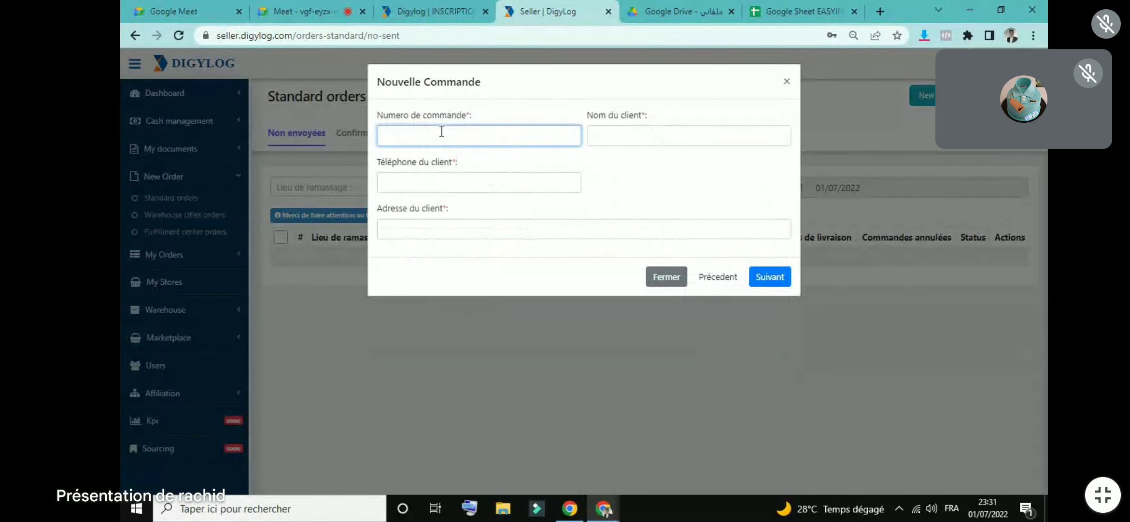
type("1")
left_click(505, 106)
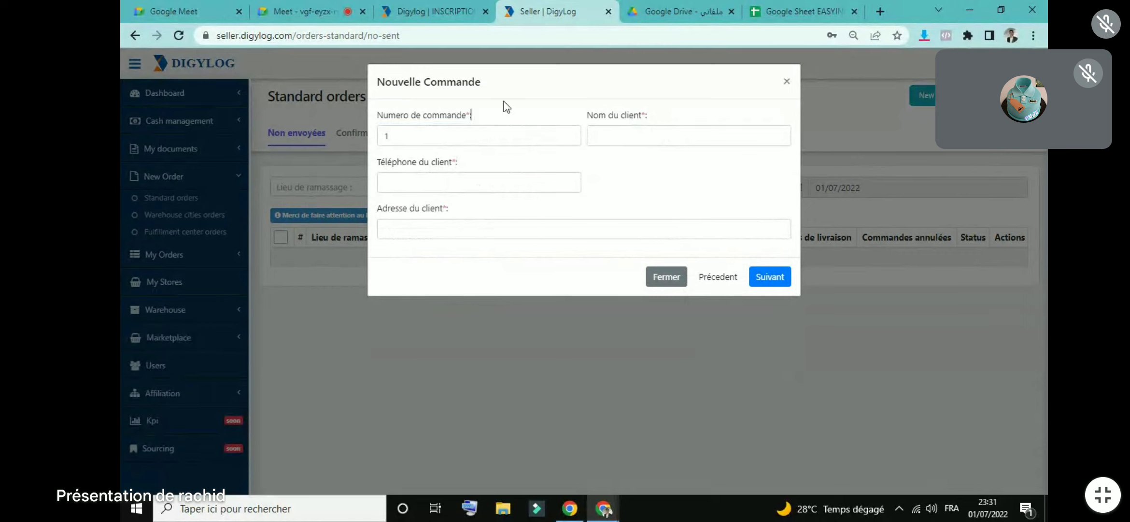
left_click(481, 137)
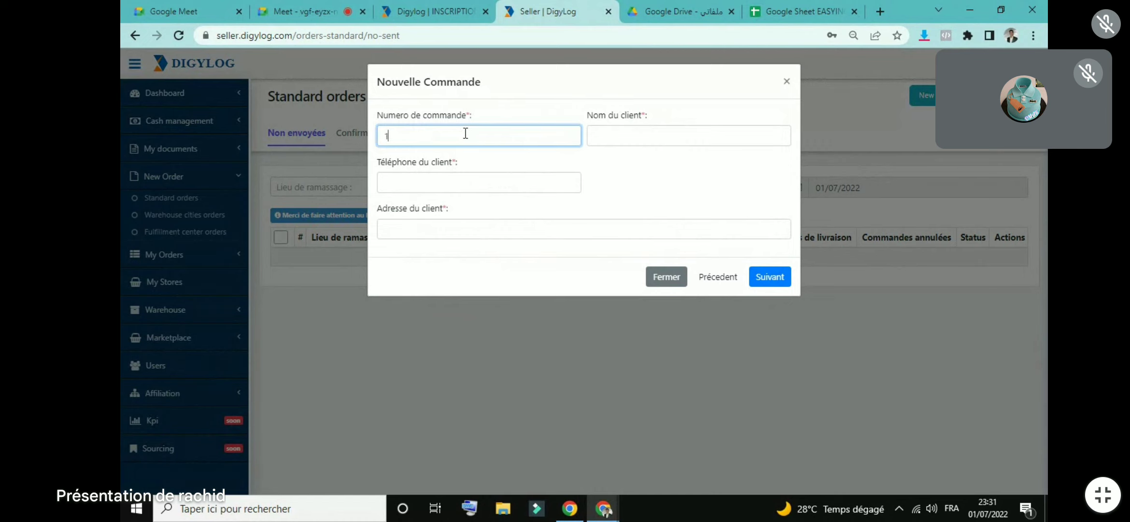
left_click(621, 138)
type("MED")
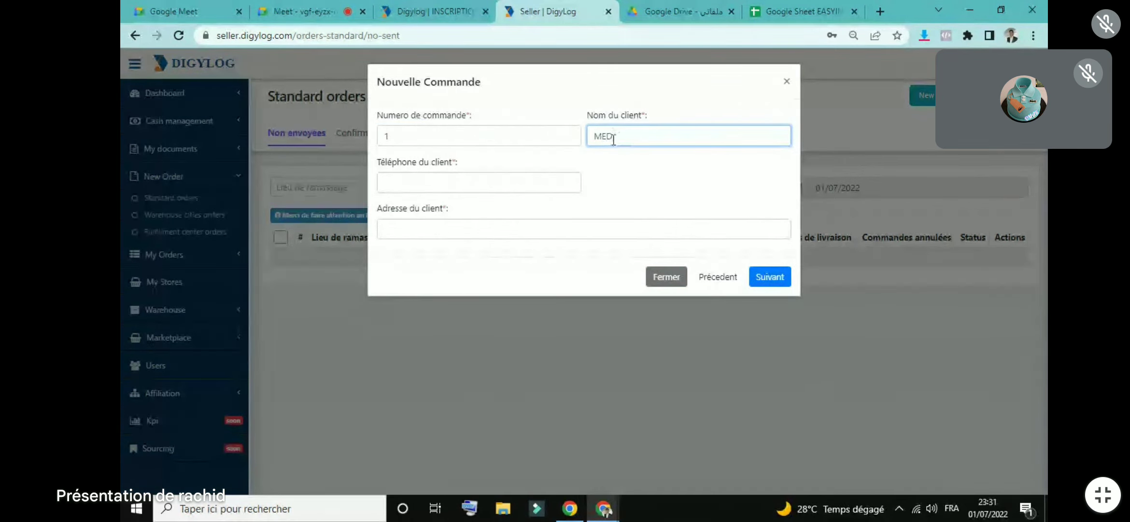
Step: Fill in the client's phone number, correcting the first entry, and the client's address
left_click(555, 190)
key("ctrl+a")
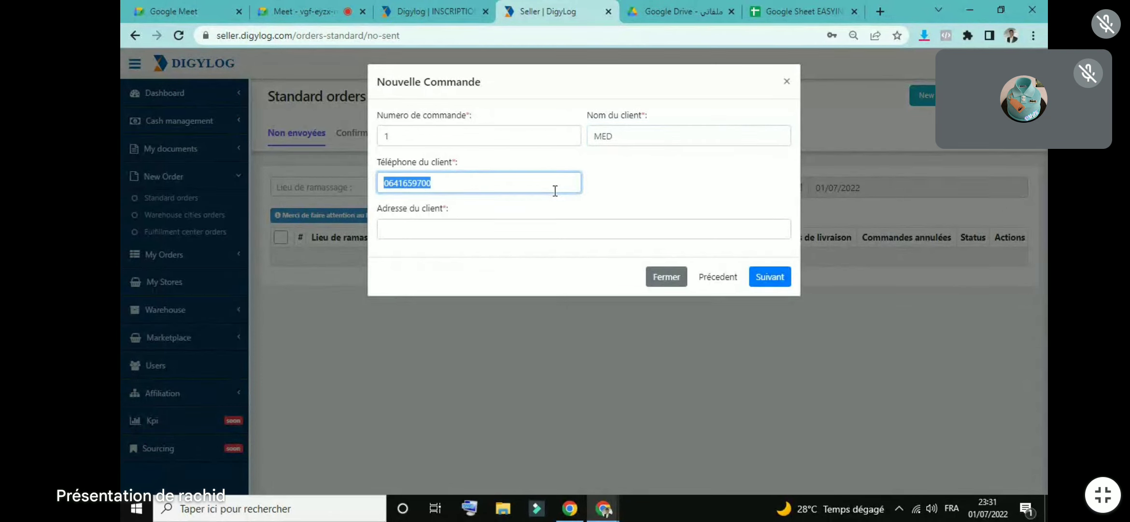
key("BackSpace")
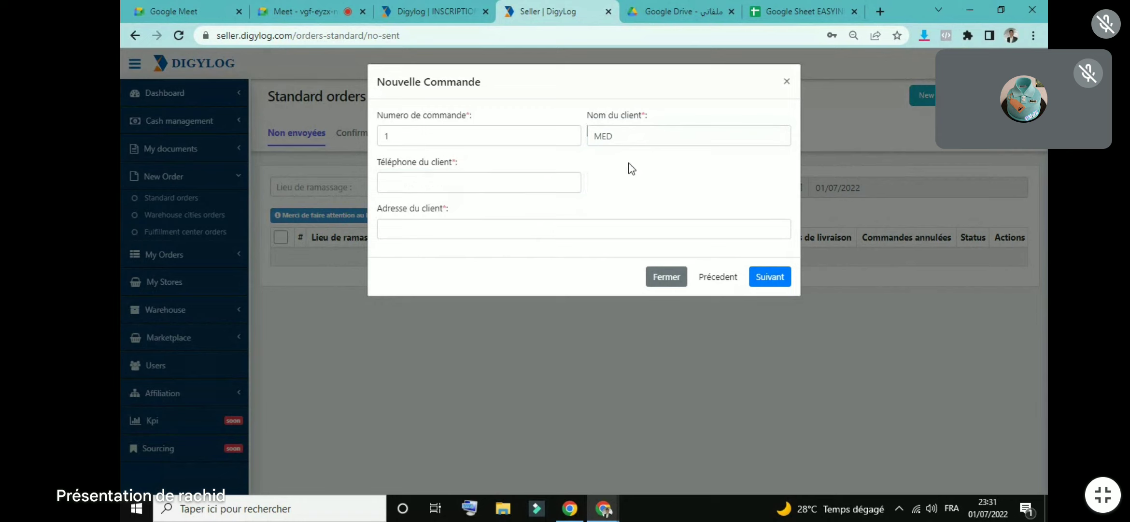
type("00000")
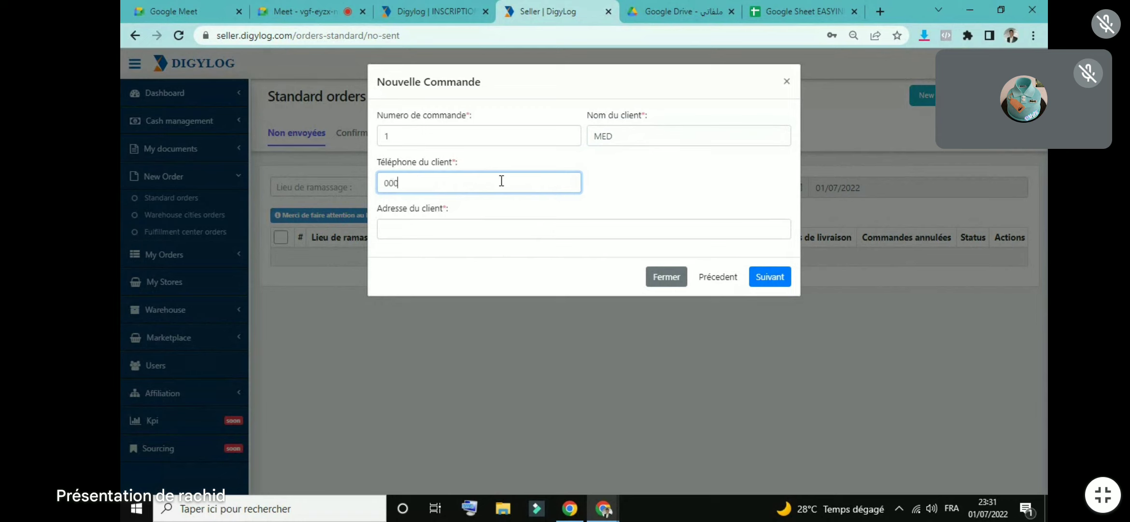
key("BackSpace")
key("BackSpace")
key("BackSpace")
key("BackSpace")
left_click(498, 222)
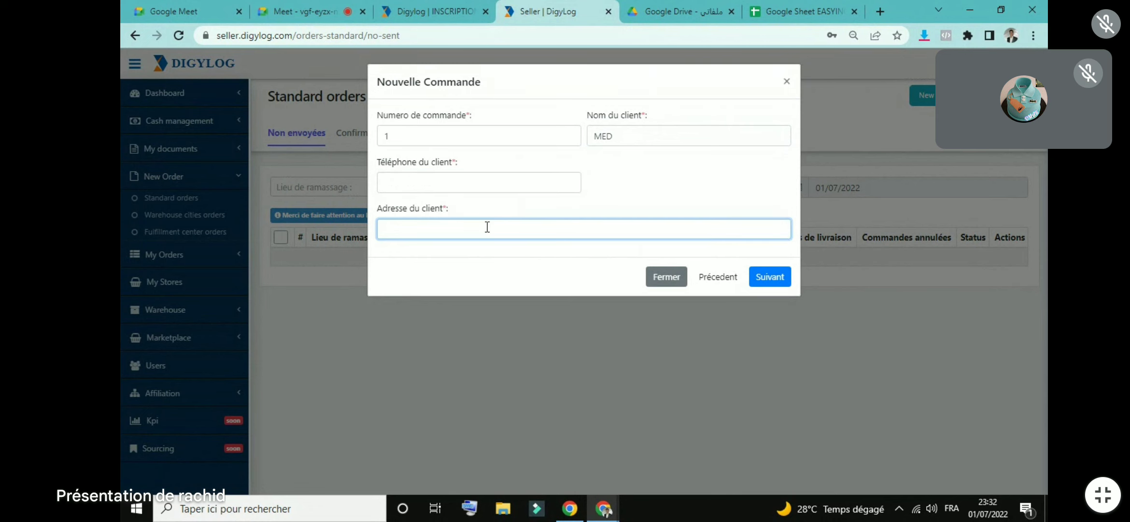
left_click(427, 179)
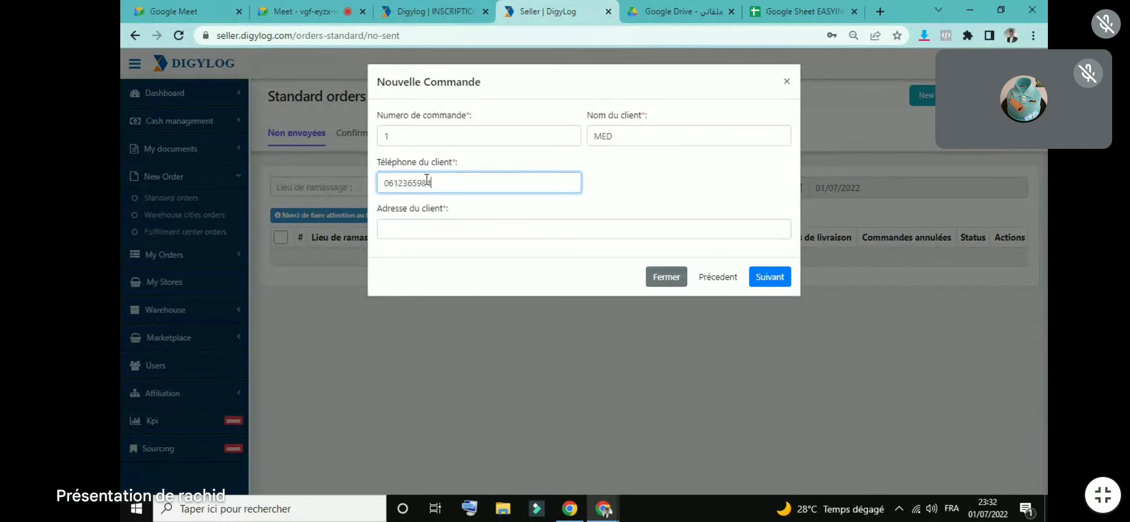
left_click(447, 227)
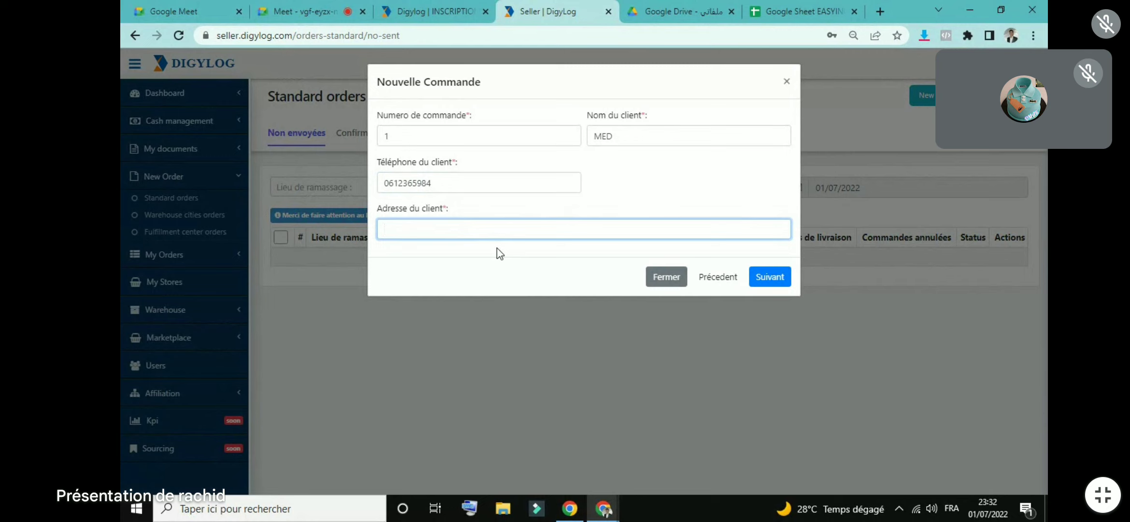
type("CNTE")
Step: Move to the item step and enter GGG as the designation after switching keyboard language
left_click(758, 279)
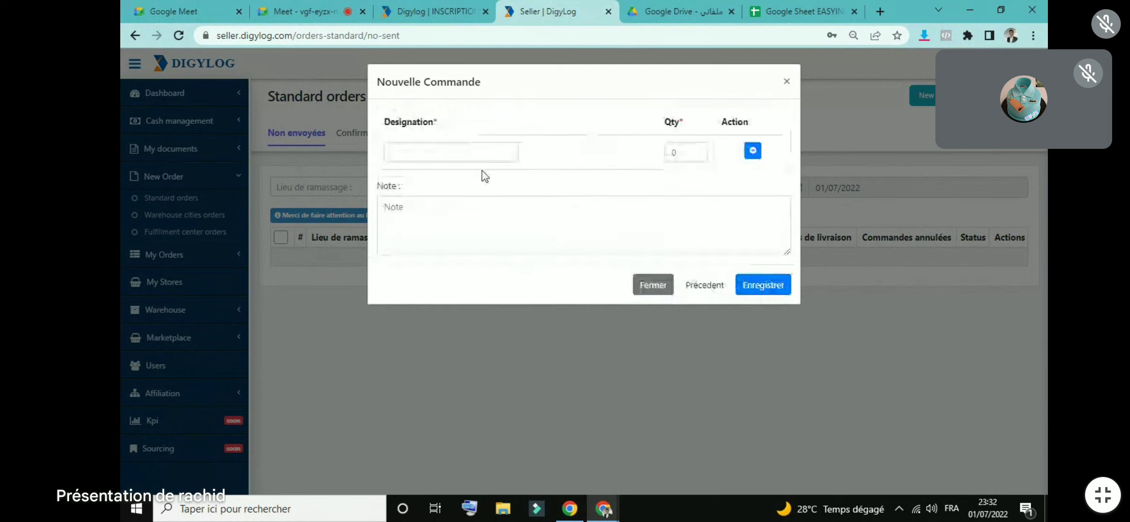
left_click(470, 155)
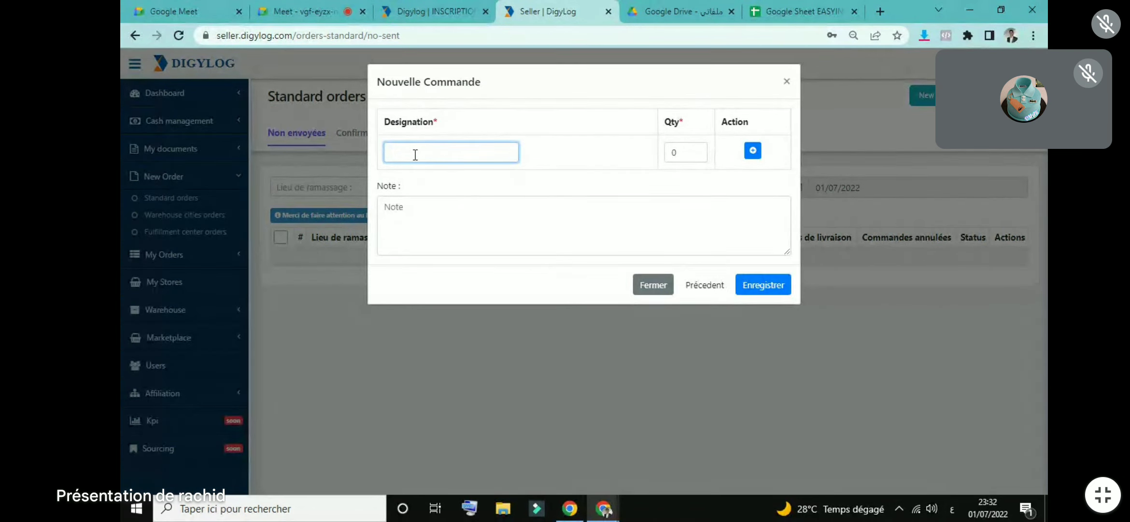
type("ال")
type("ال")
key("BackSpace")
key("BackSpace")
key("alt+shift")
key("alt+shift")
type("GGG")
Step: Add the item line, correct it to TTT with quantity 1, and save the order
left_click(697, 150)
left_click(696, 149)
left_click(696, 154)
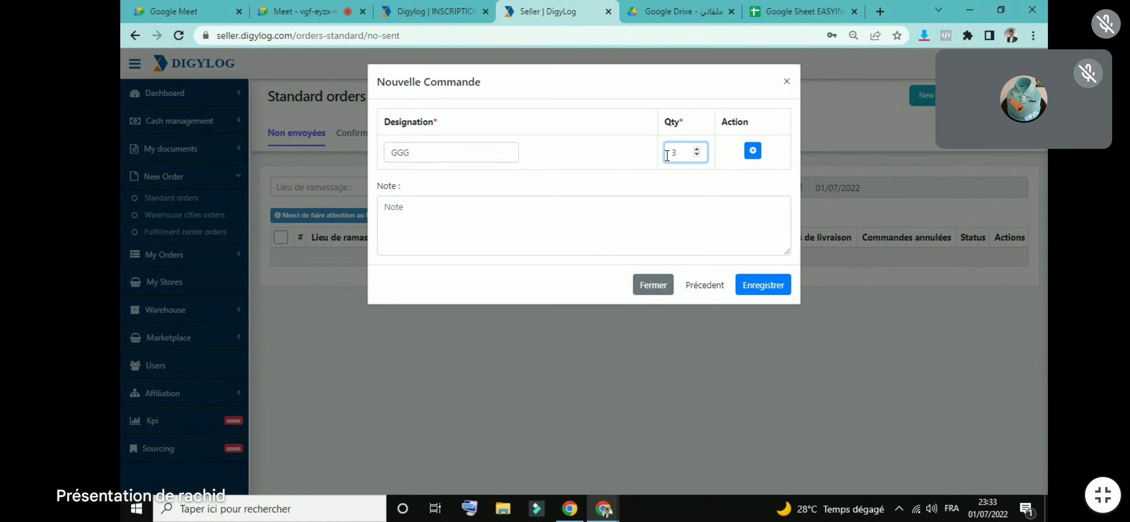
left_click(750, 151)
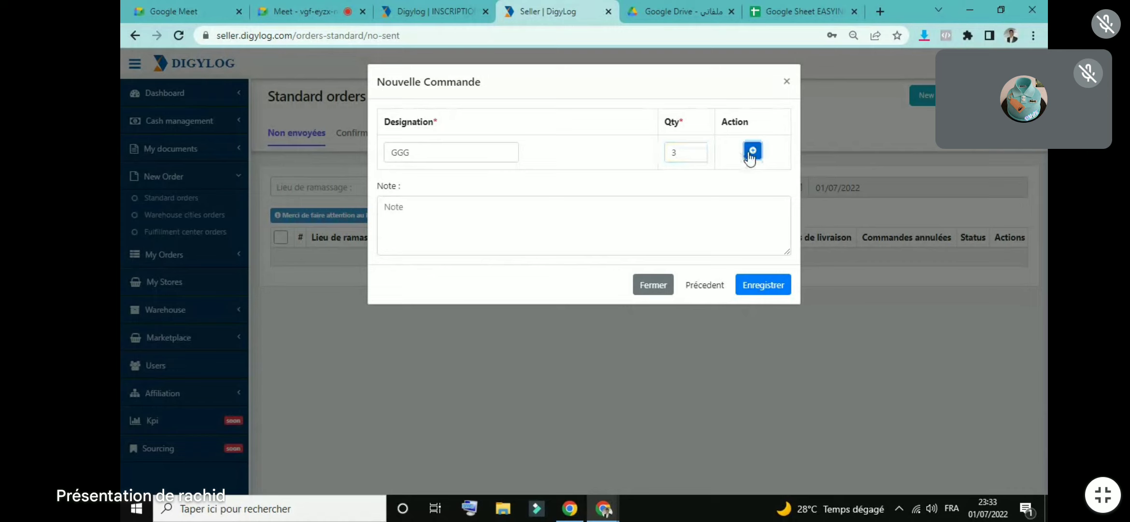
left_click(766, 284)
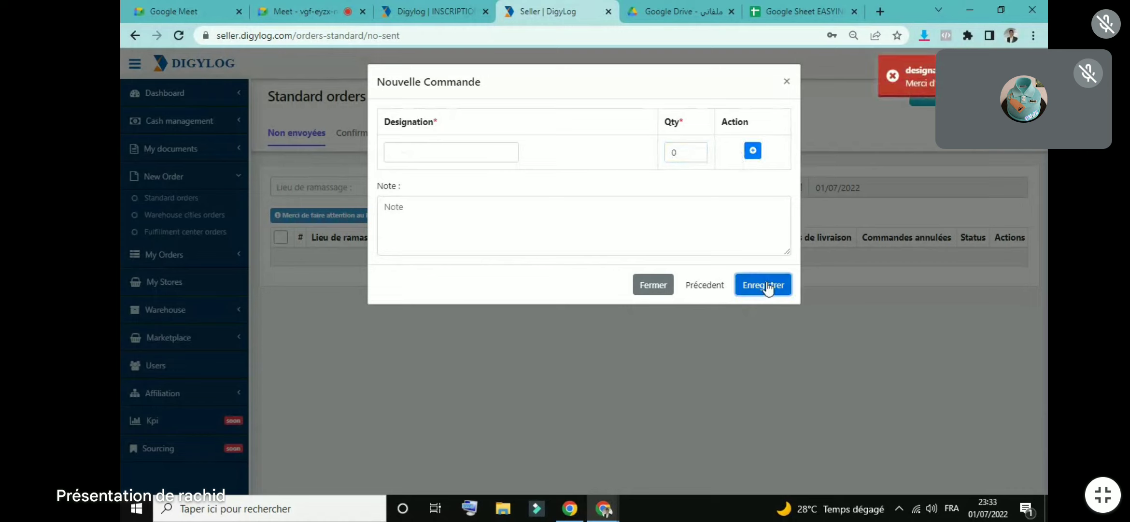
left_click(697, 150)
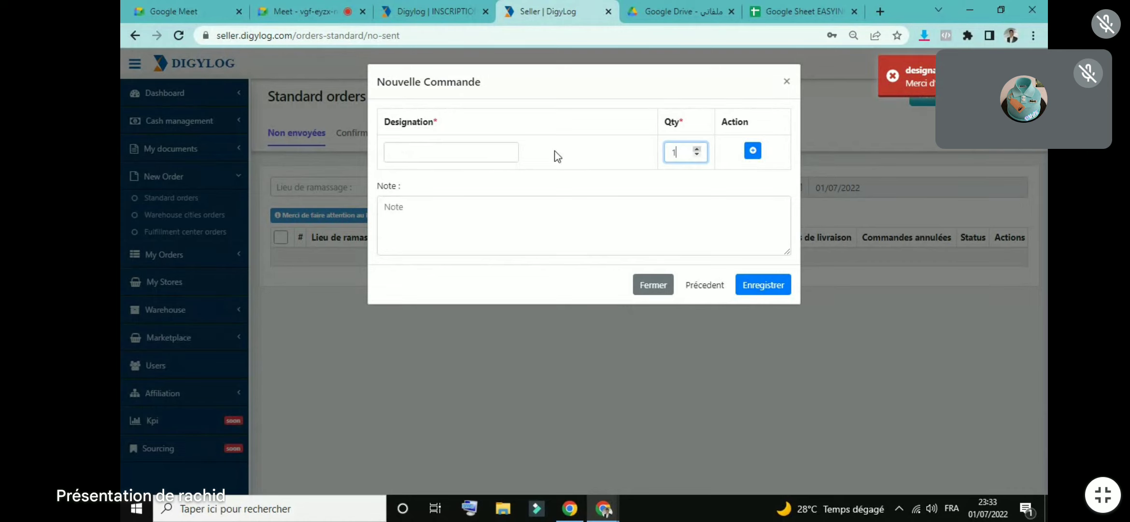
left_click(503, 157)
type("TTT")
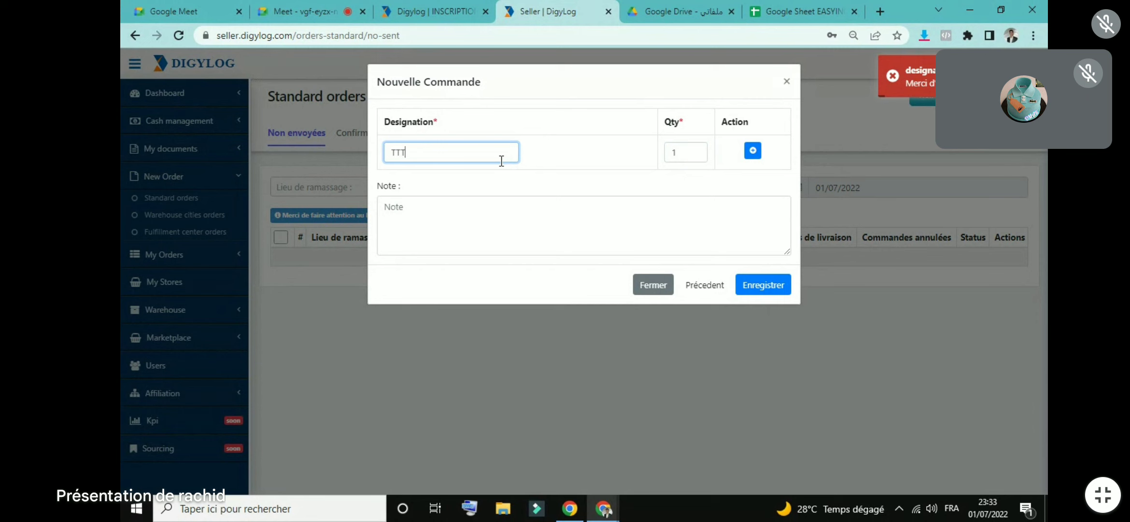
left_click(760, 286)
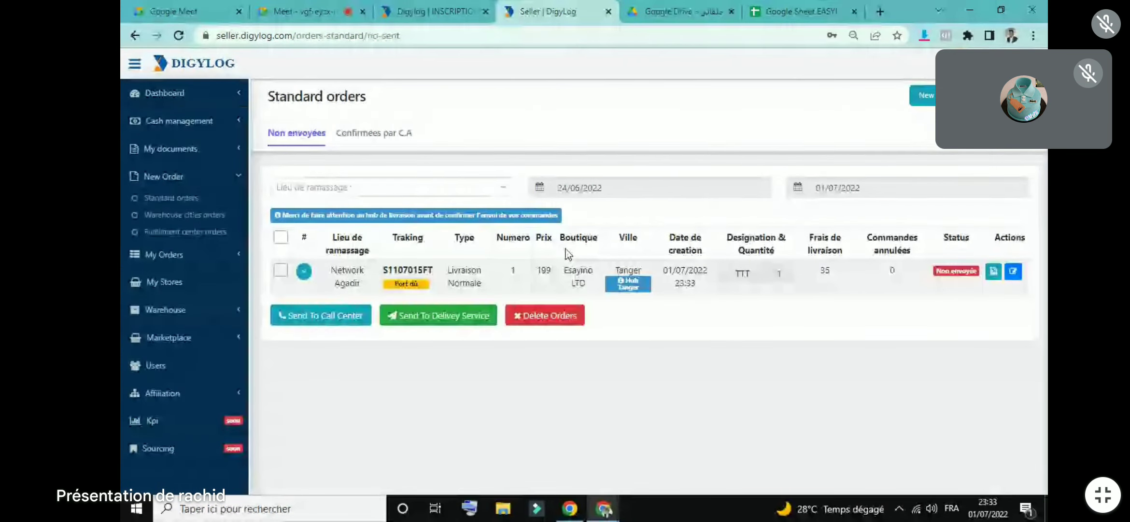
Step: Open the new order for editing and step through to its item and note step
left_click(1013, 271)
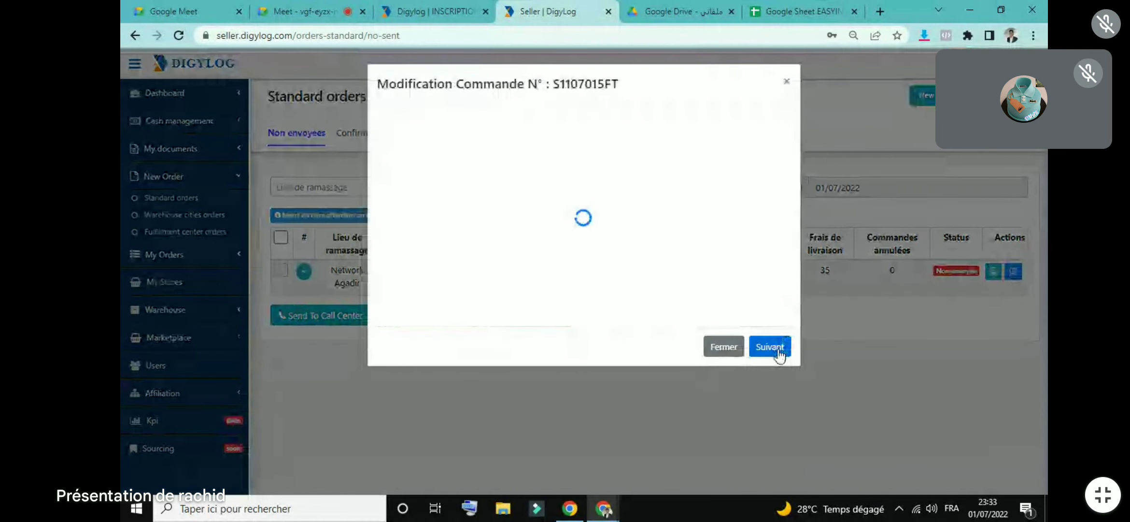
left_click(780, 349)
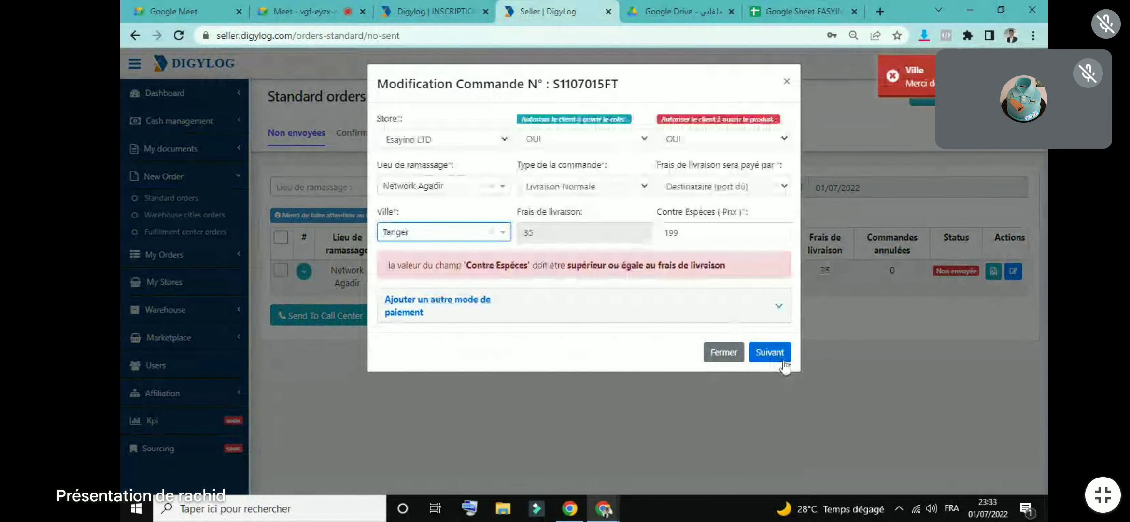
left_click(781, 355)
left_click(773, 280)
Step: Write and erase a trial note on the order, then switch to the order tracker sheet
left_click(722, 274)
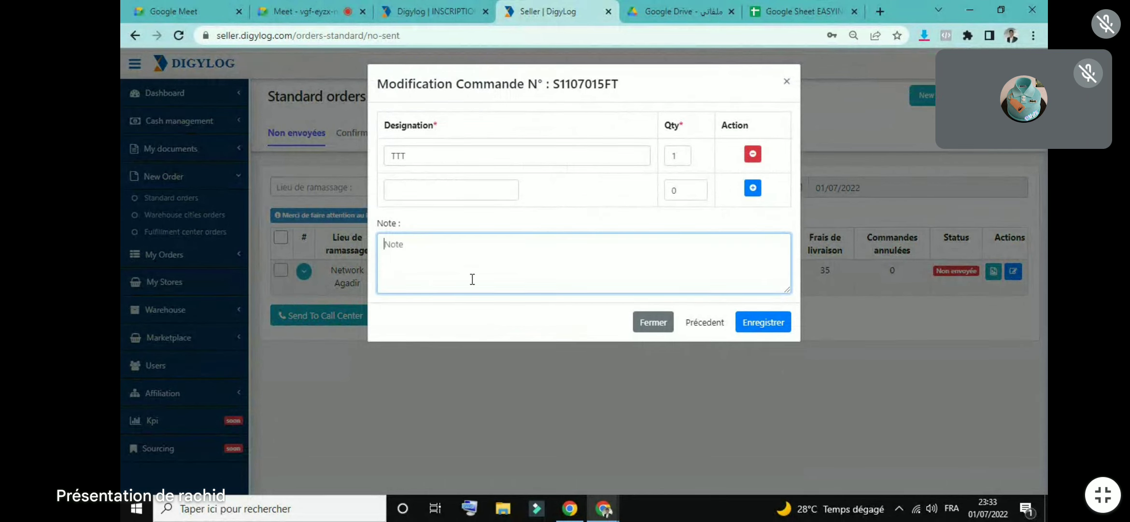
type("HGF.?HGF")
key("ctrl+a")
key("BackSpace")
type("HGJSHF")
key("BackSpace")
key("BackSpace")
key("BackSpace")
key("BackSpace")
type(".")
left_click(717, 330)
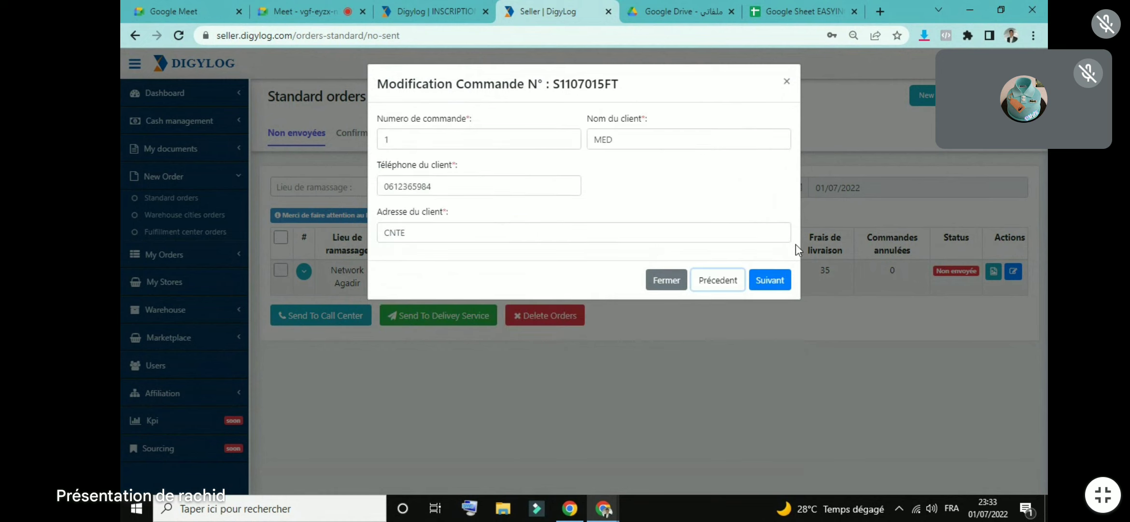
left_click(769, 284)
left_click_drag(410, 255, 390, 255)
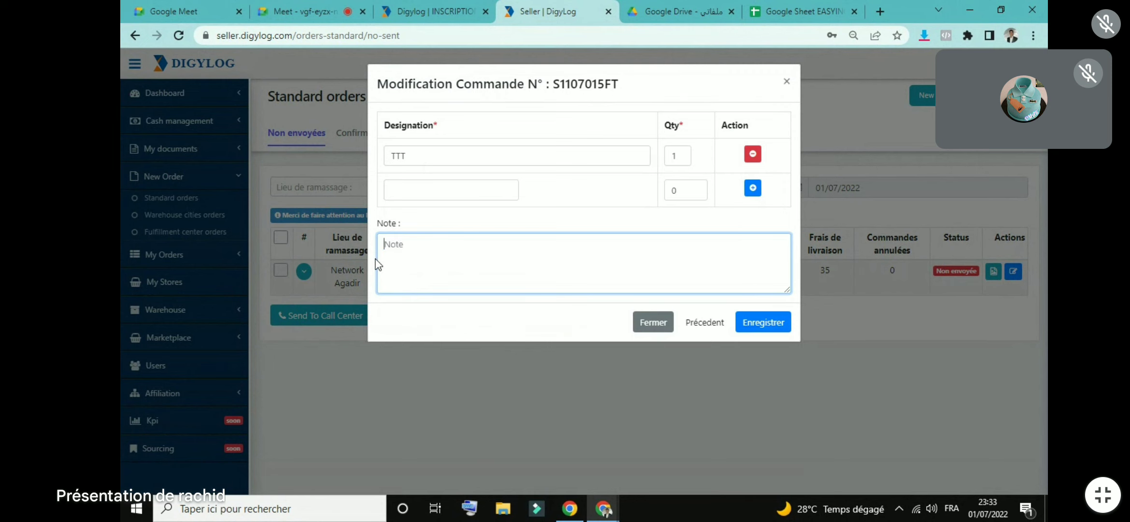
left_click(765, 7)
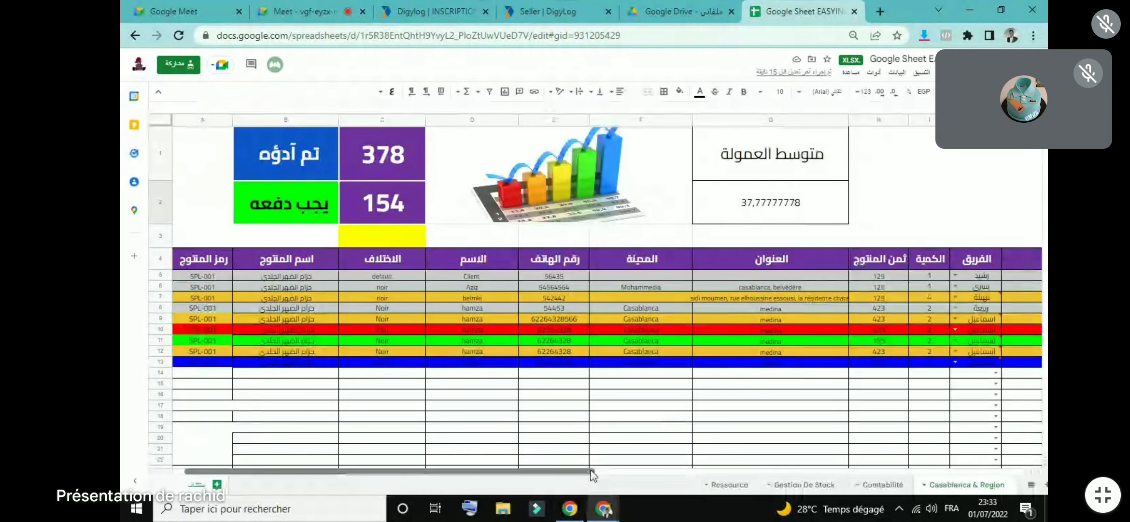
Step: Scroll the tracker right to review commission and status columns, then return to Digylog
scroll(694, 471, "right", 3)
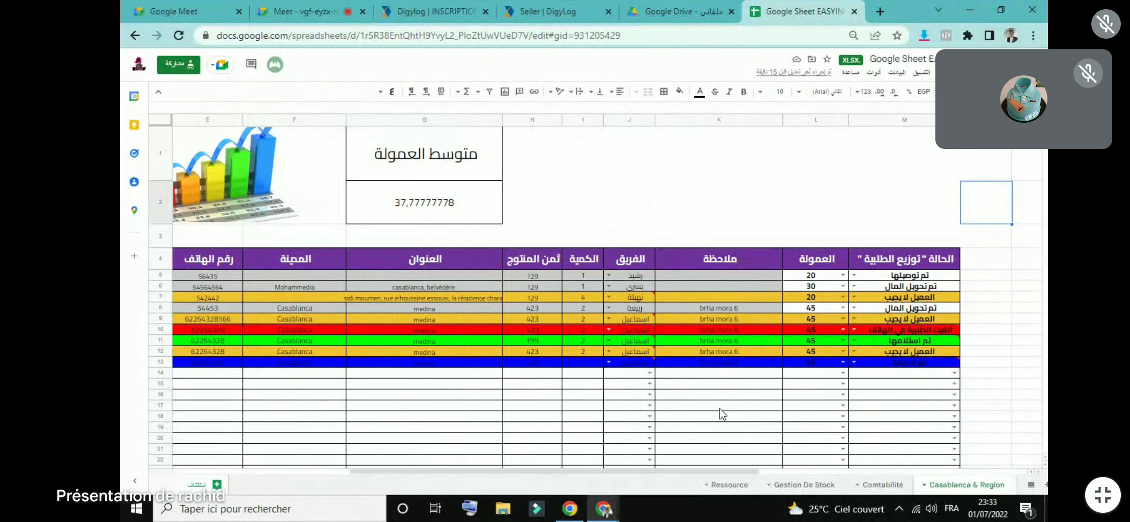
left_click(555, 7)
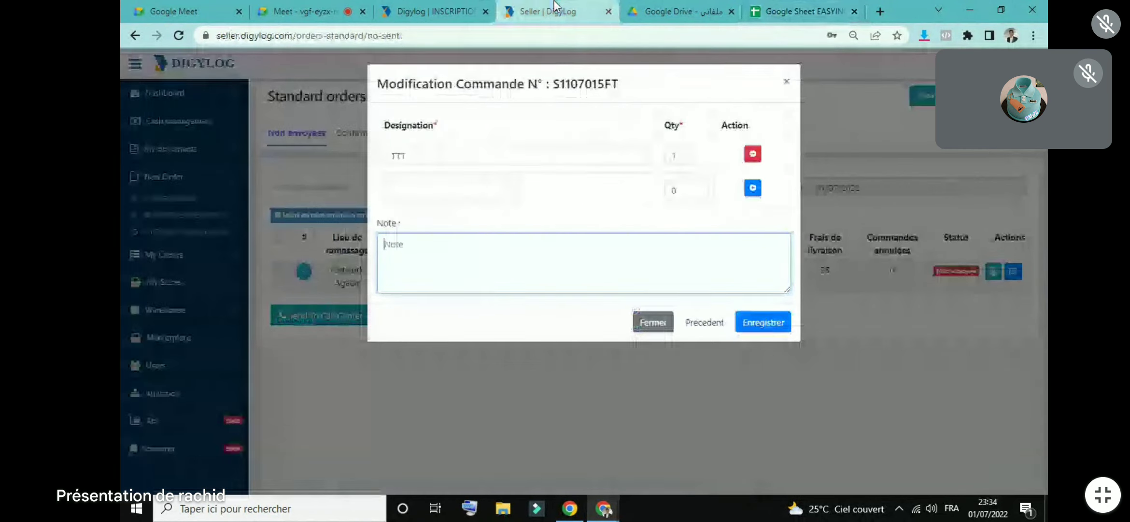
Step: Close the edit and start a new order: store Esayino LTD, pickup Network Casablanca, Livraison Normale
left_click(704, 332)
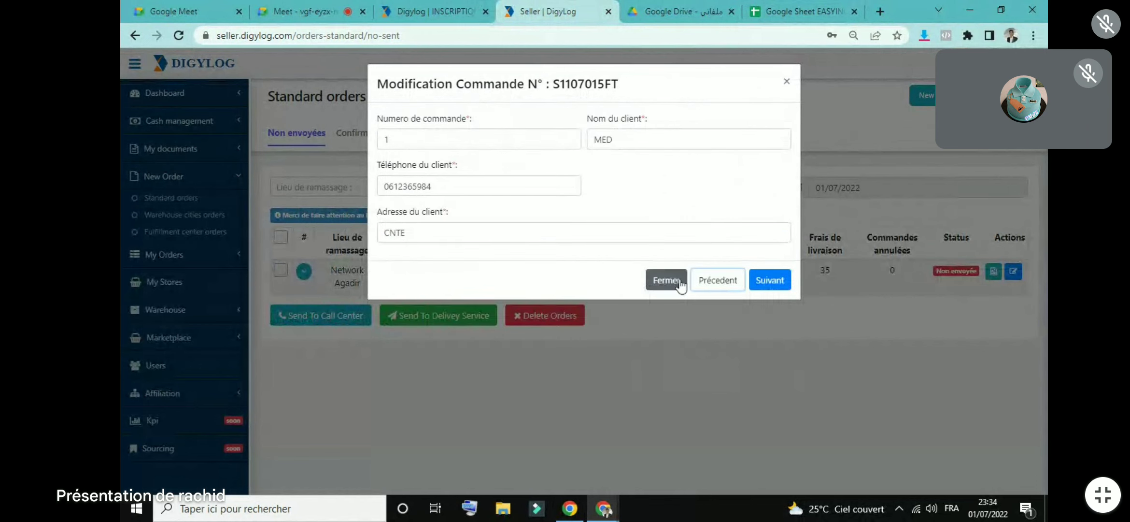
left_click(664, 282)
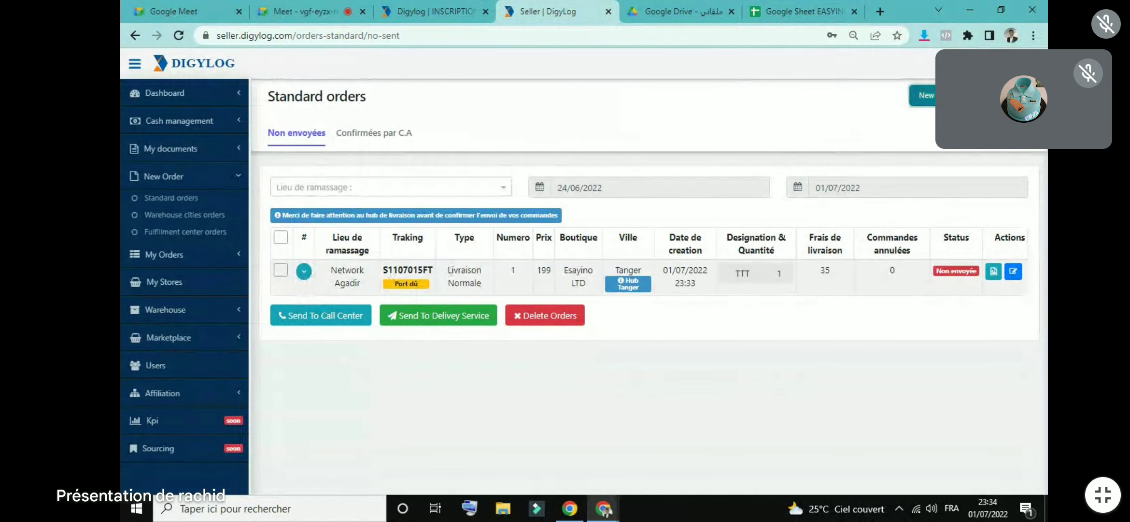
left_click(920, 95)
left_click(458, 137)
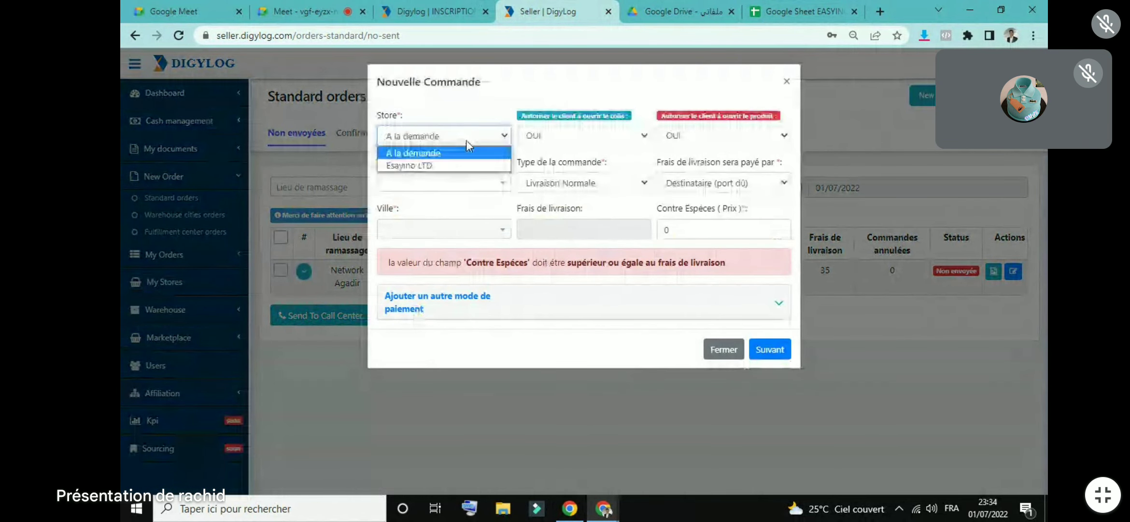
left_click(456, 164)
double_click(432, 164)
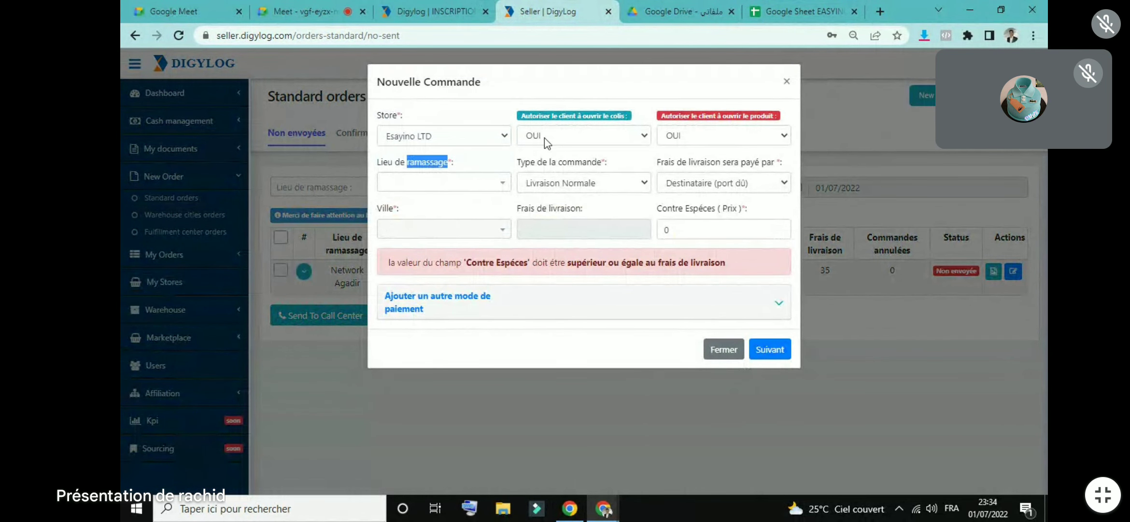
left_click(493, 182)
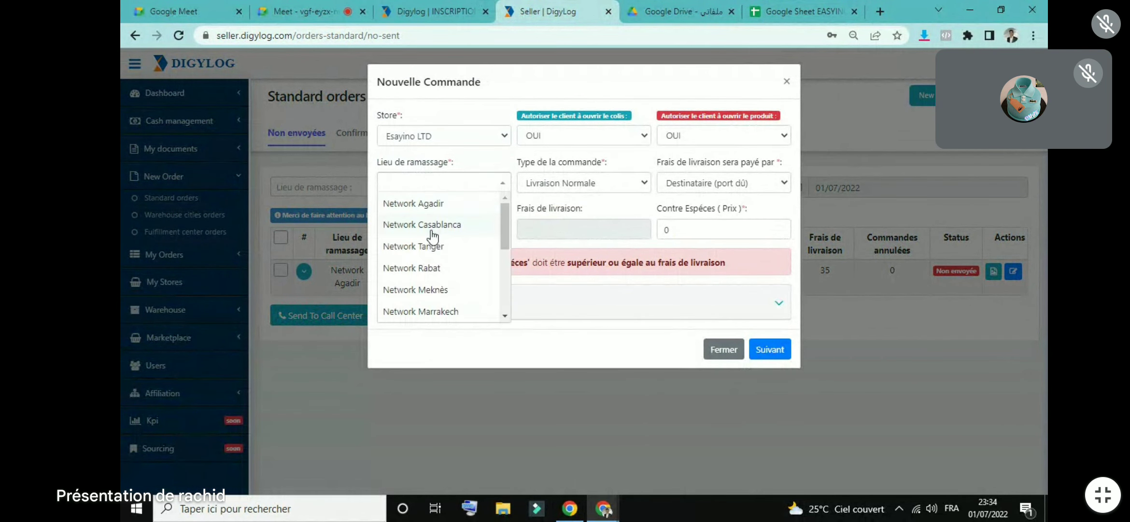
left_click(580, 182)
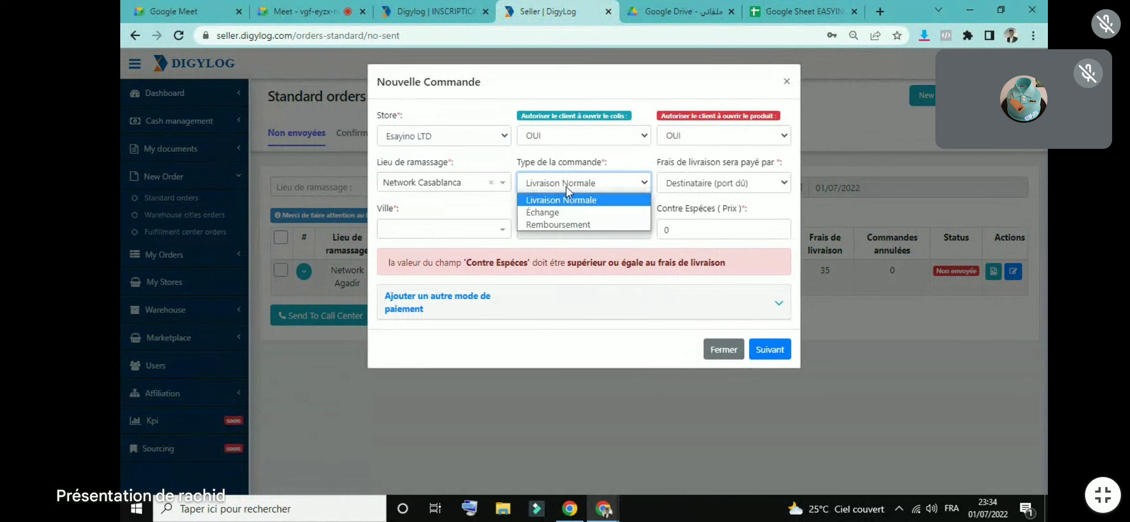
left_click(594, 182)
Step: Set the delivery city to Aguim and cash on delivery to 99, then continue
left_click(421, 229)
left_click(405, 319)
left_click(712, 226)
key("BackSpace")
type("50")
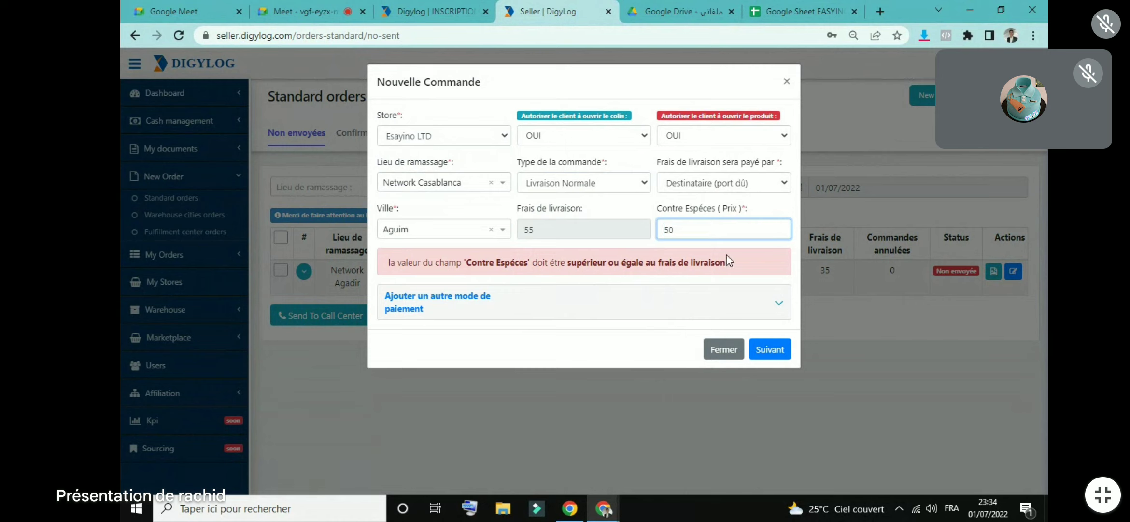
key("ctrl+a")
type("99")
left_click(783, 353)
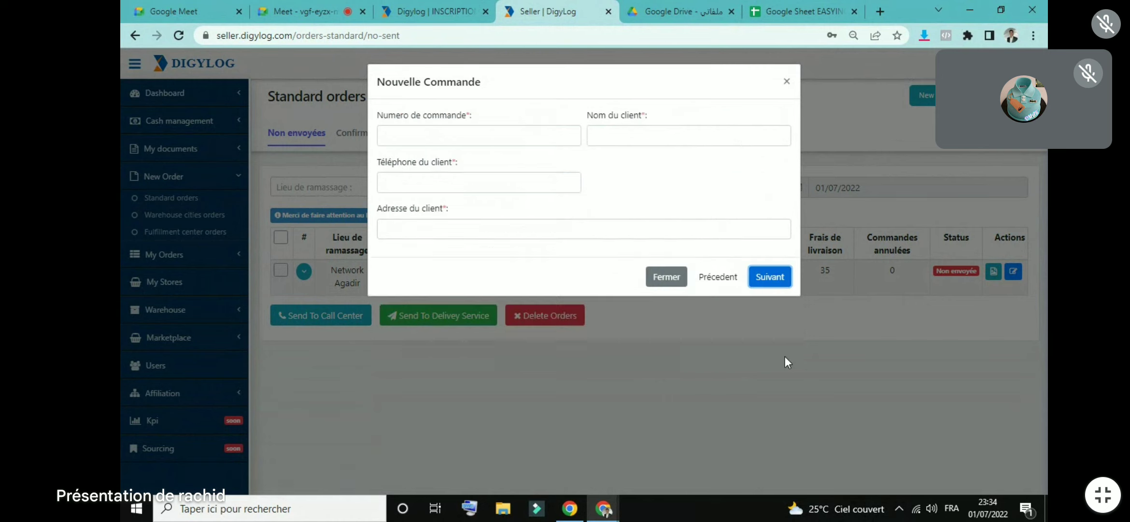
Step: Enter the order number and the client's name, phone number and address, then continue
left_click(428, 138)
type("2")
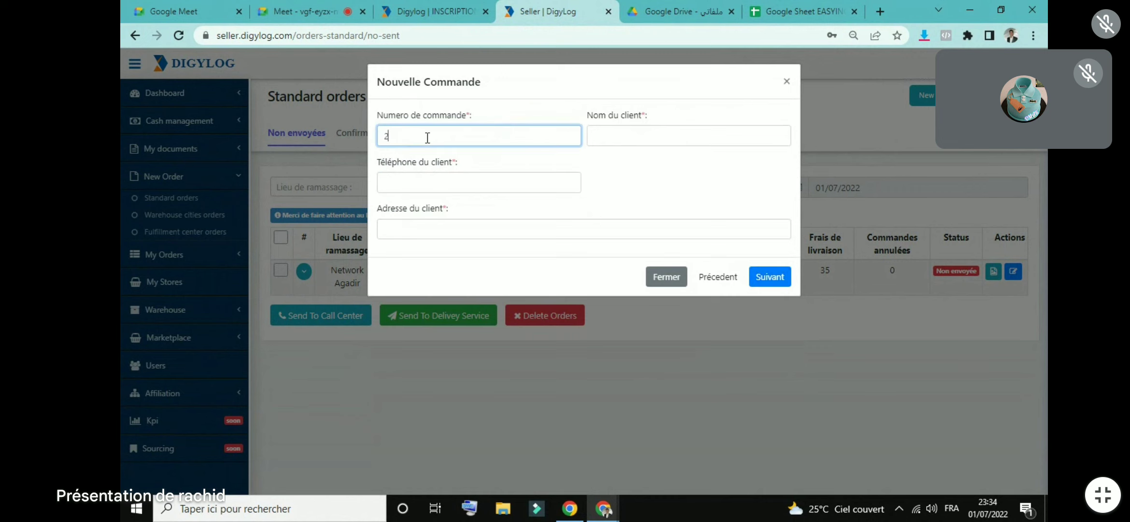
left_click(637, 135)
type("AHMED")
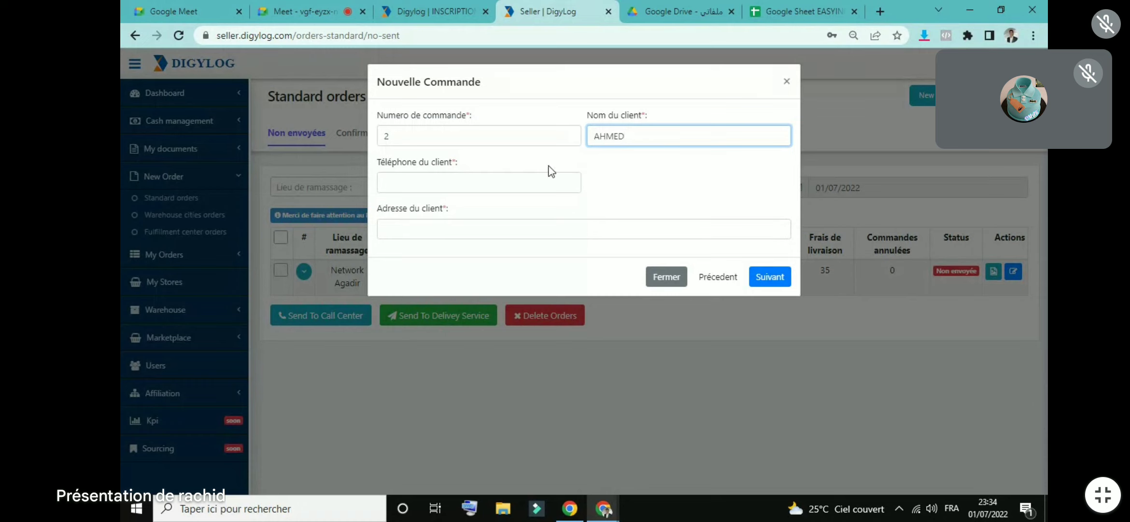
left_click(534, 180)
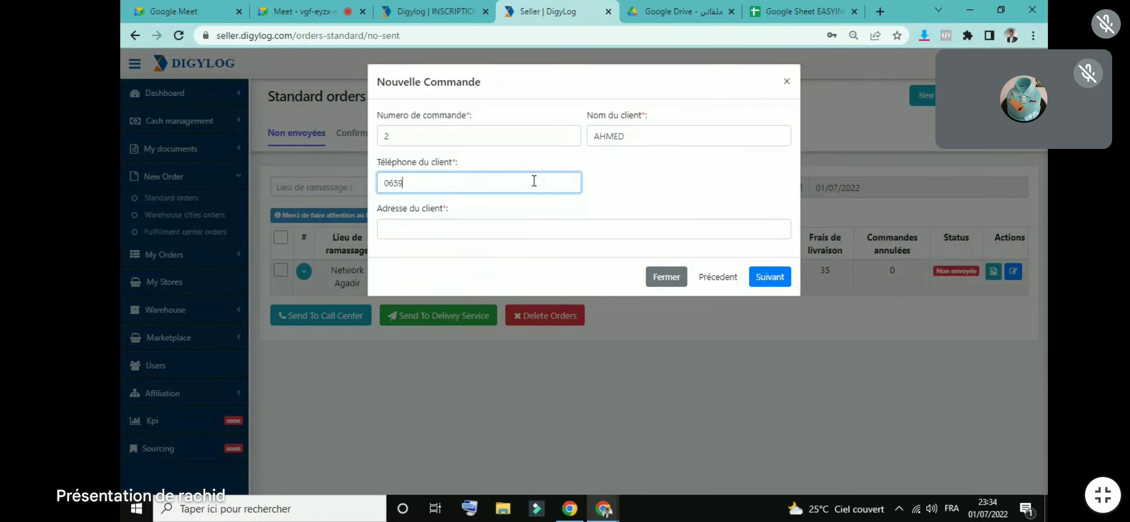
left_click(532, 219)
type("TTT")
left_click(769, 276)
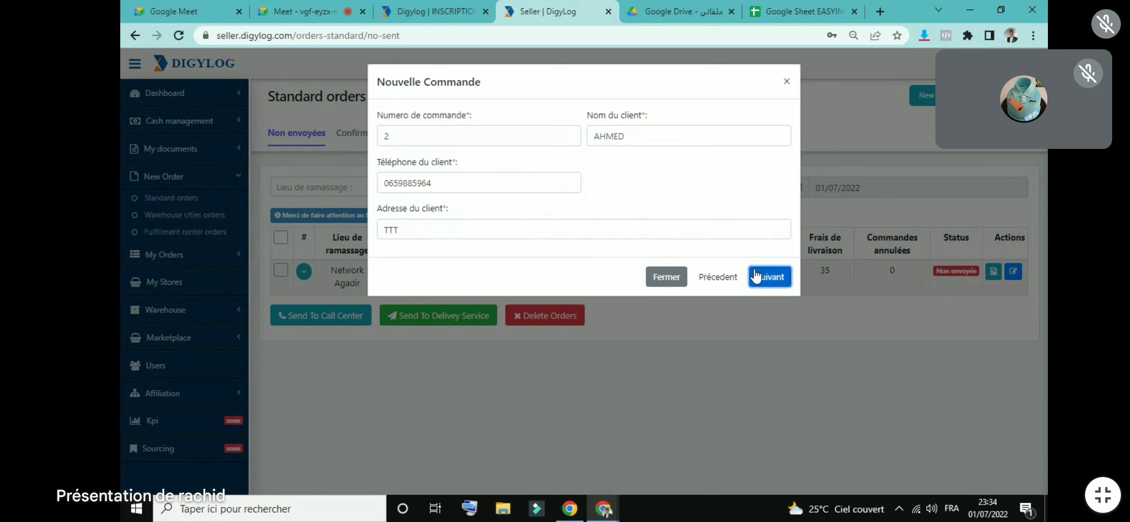
Step: Add item YYY with quantity 1 and save the new order
left_click(414, 151)
type("YYY")
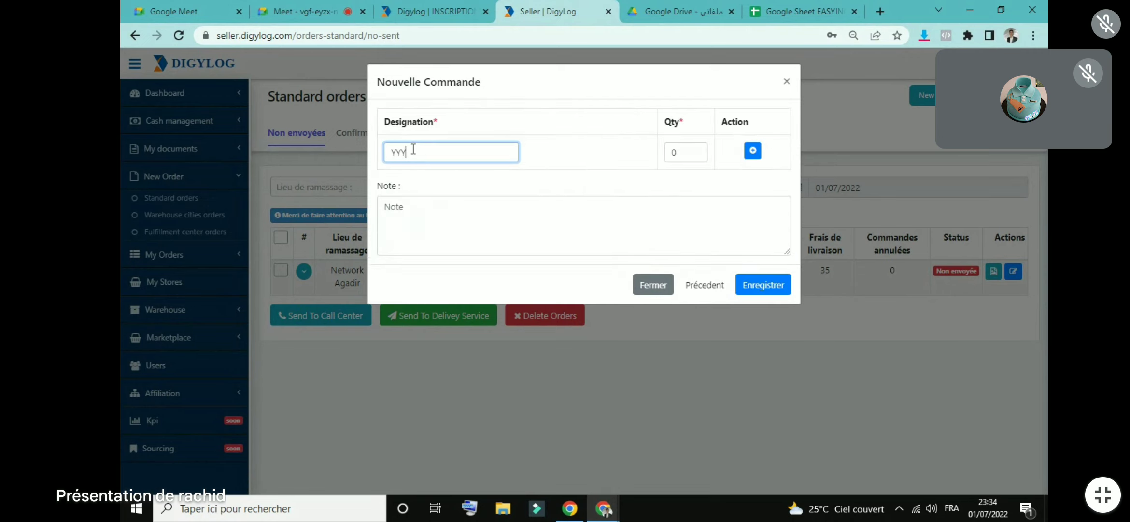
left_click(675, 152)
type("1")
left_click(753, 150)
left_click(768, 315)
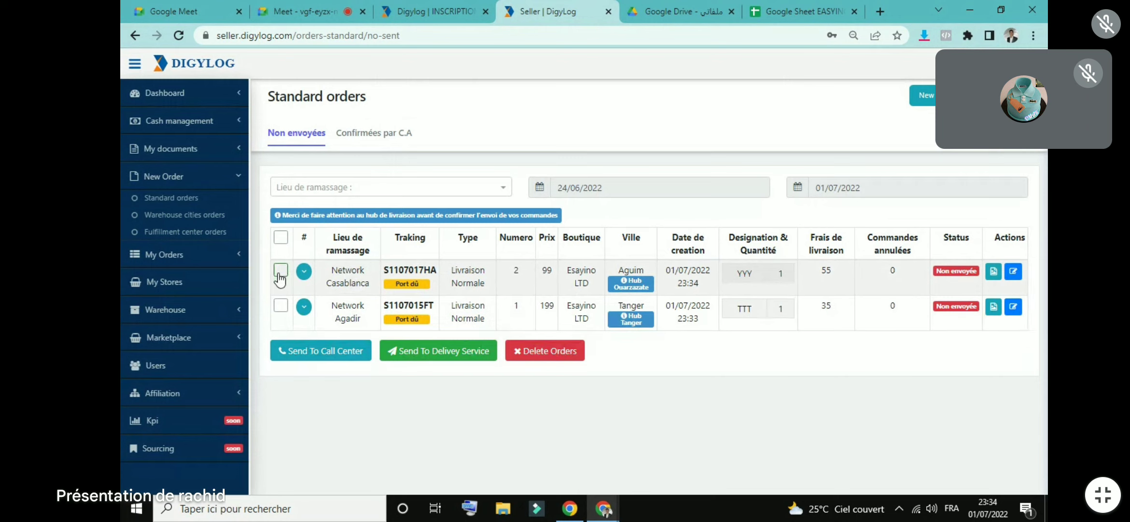
Step: Tick select-all for both unsent orders, toggle the first order's details, then go to the Meet call
left_click(283, 245)
left_click(283, 246)
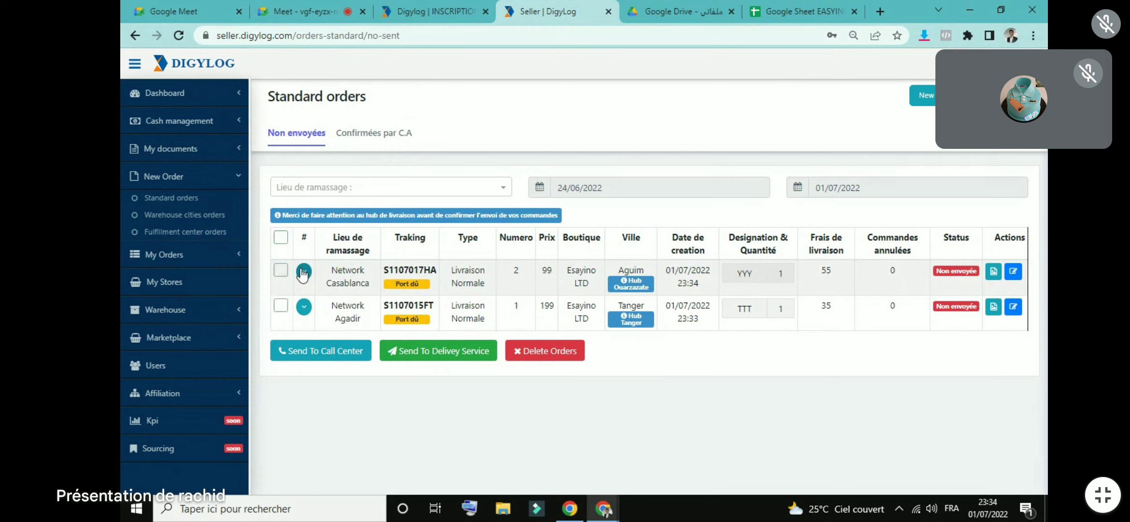
left_click(281, 237)
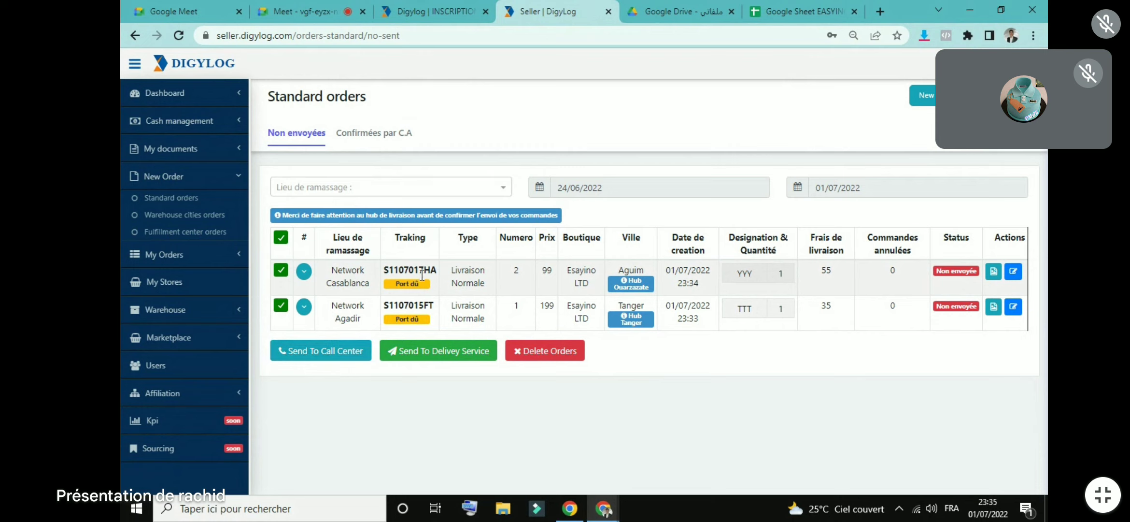
left_click(309, 273)
left_click(307, 276)
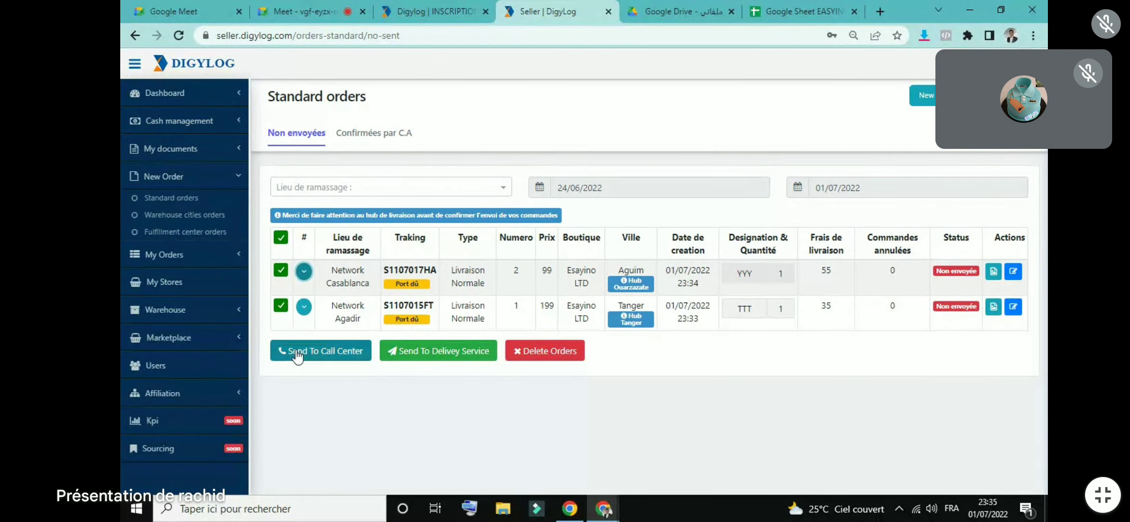
left_click(304, 272)
left_click(304, 271)
left_click(319, 7)
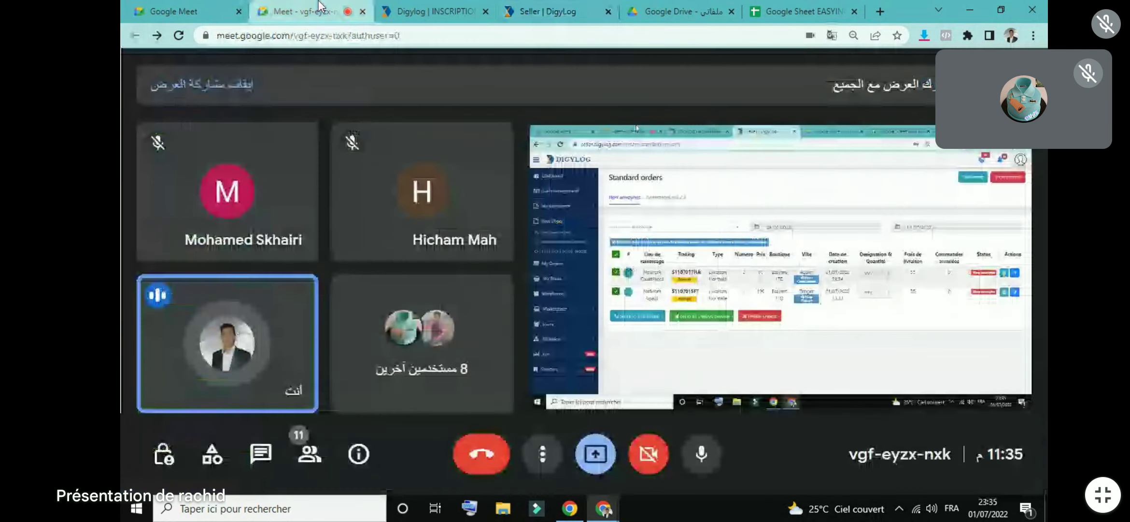
Step: Mute the microphone in the Google Meet call
left_click(706, 453)
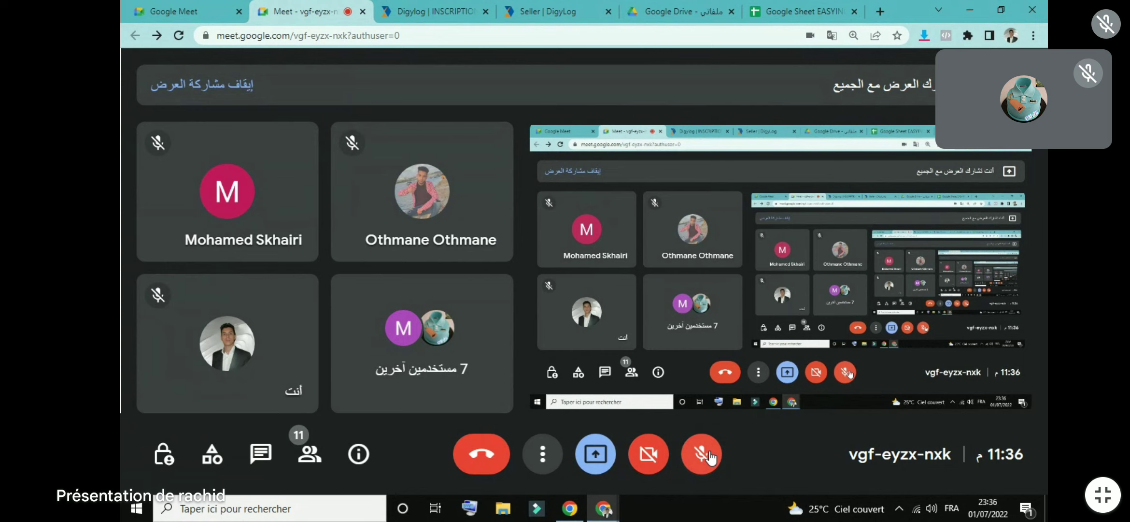
Step: Return to Digylog's Standard orders list with the first order's customer details expanded
left_click(647, 10)
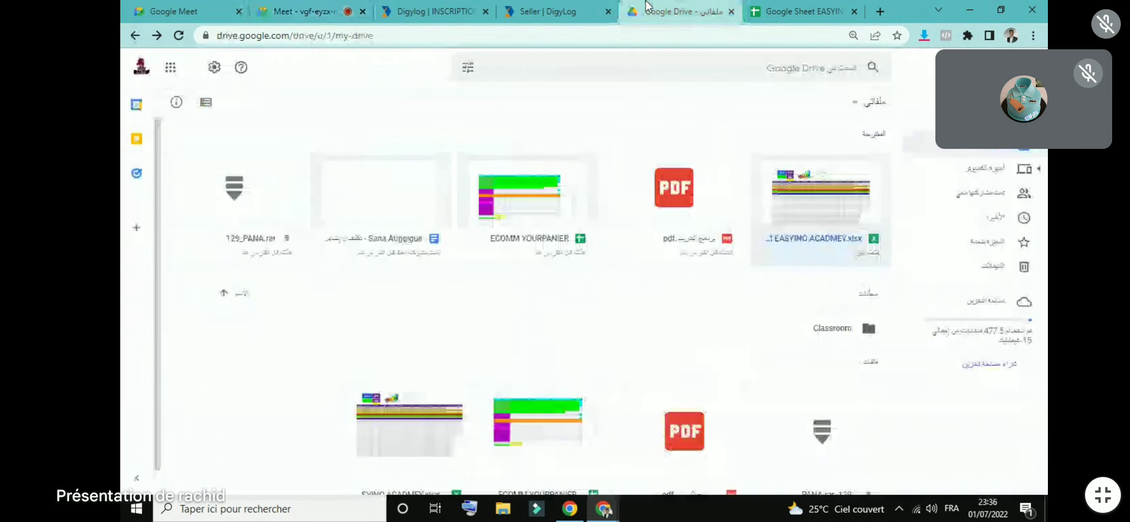
left_click(546, 7)
left_click(491, 5)
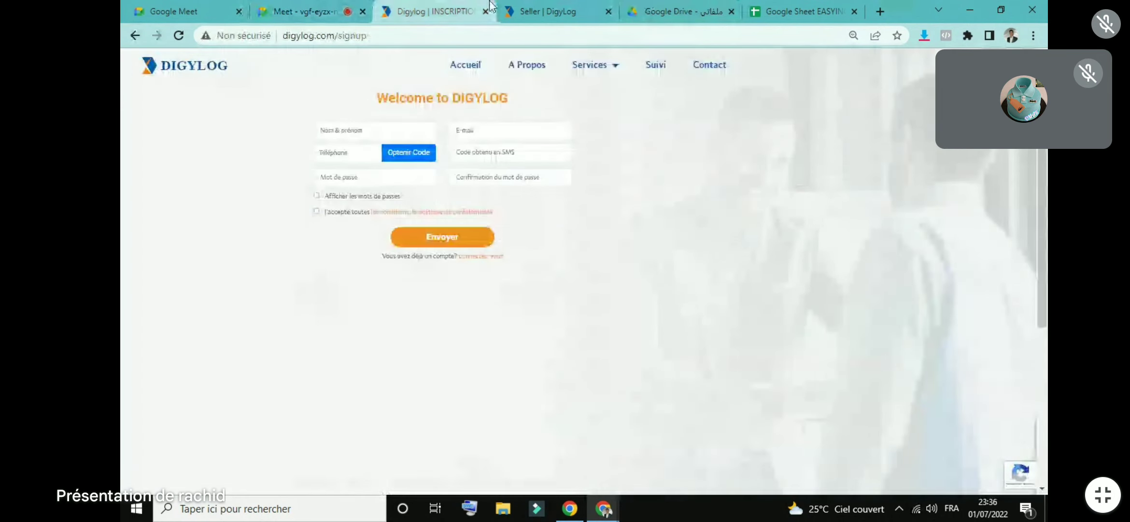
left_click(546, 10)
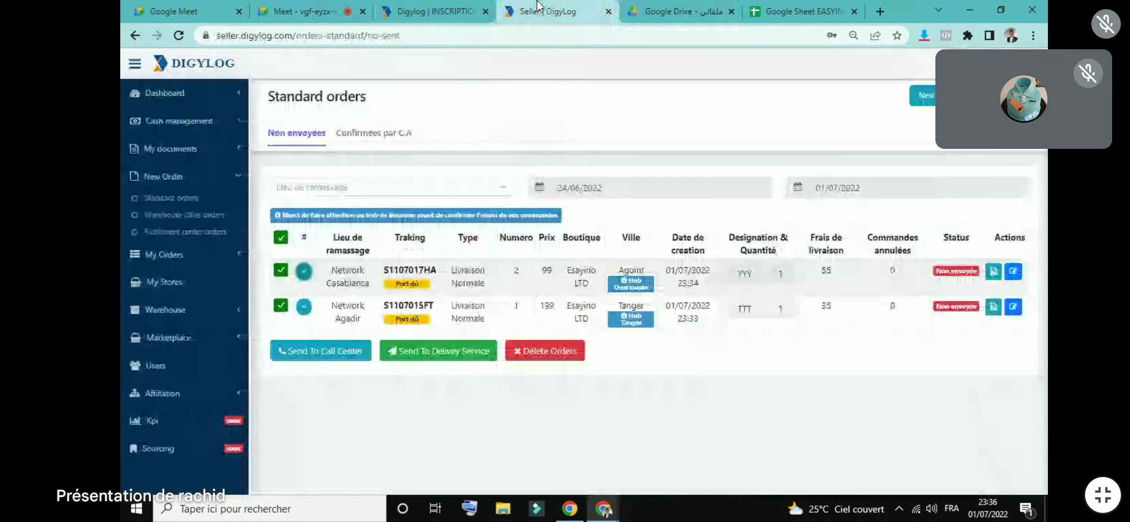
left_click(304, 271)
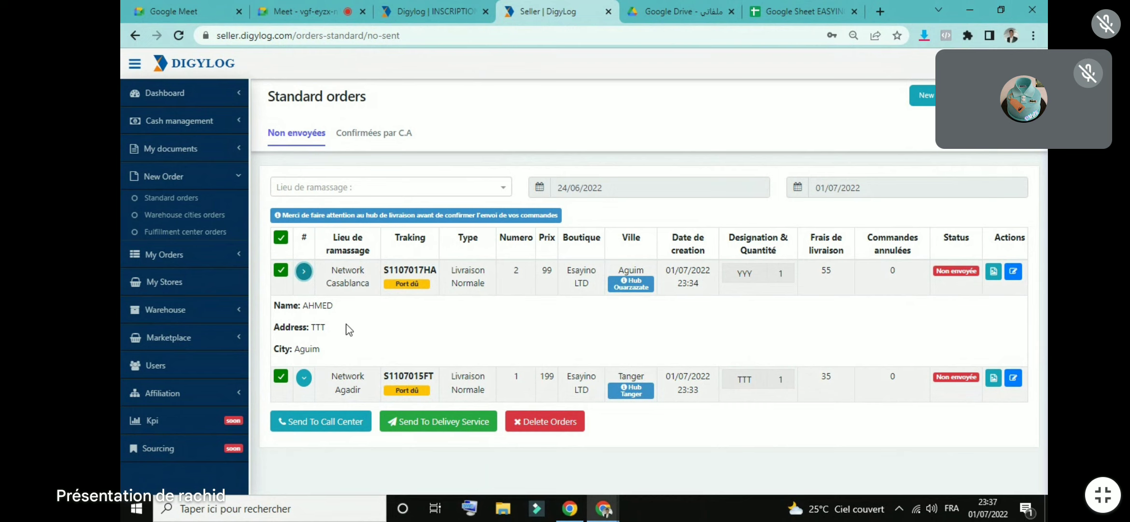
left_click(322, 7)
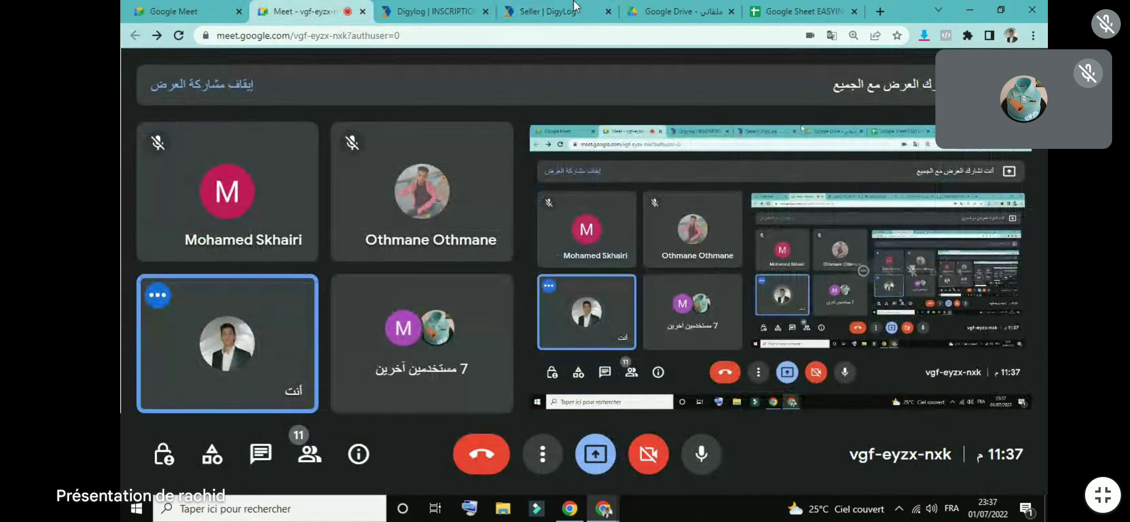
left_click(547, 11)
left_click(435, 11)
left_click(547, 11)
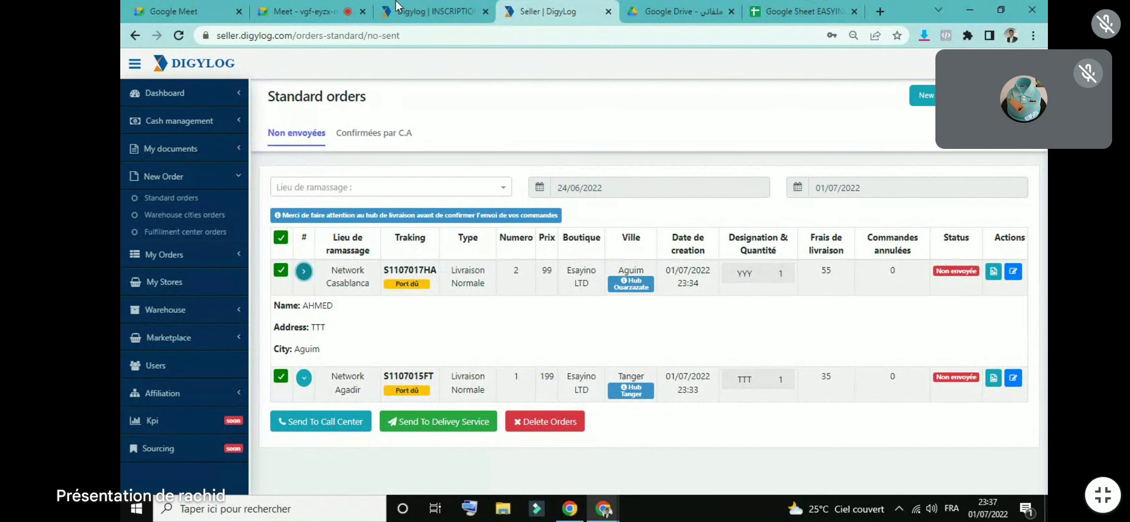
Step: View Digylog's Services > Delivery Service rates, noting the Temsia delivery time, then return to orders
left_click(431, 7)
mouse_move(599, 66)
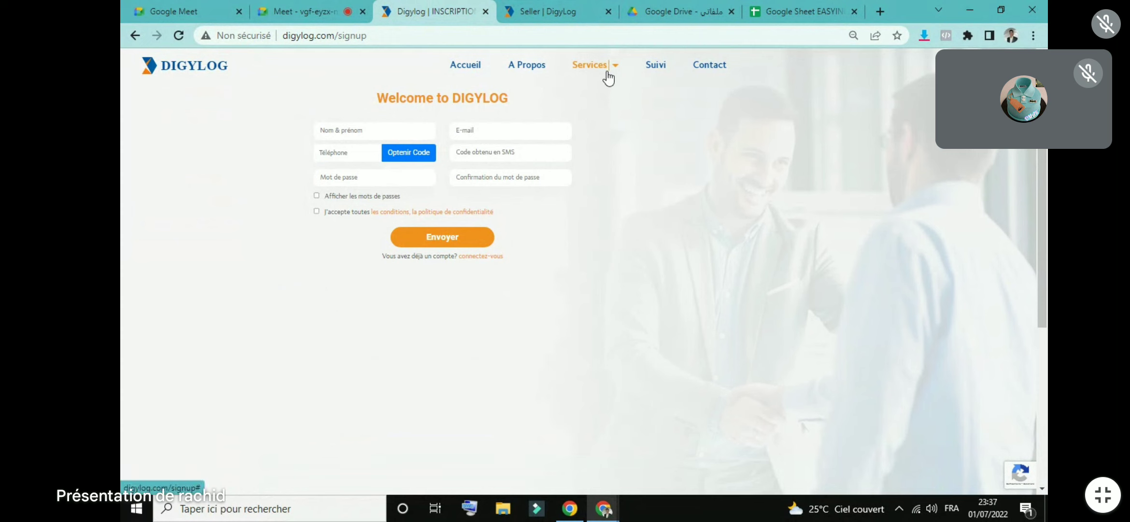
left_click(601, 86)
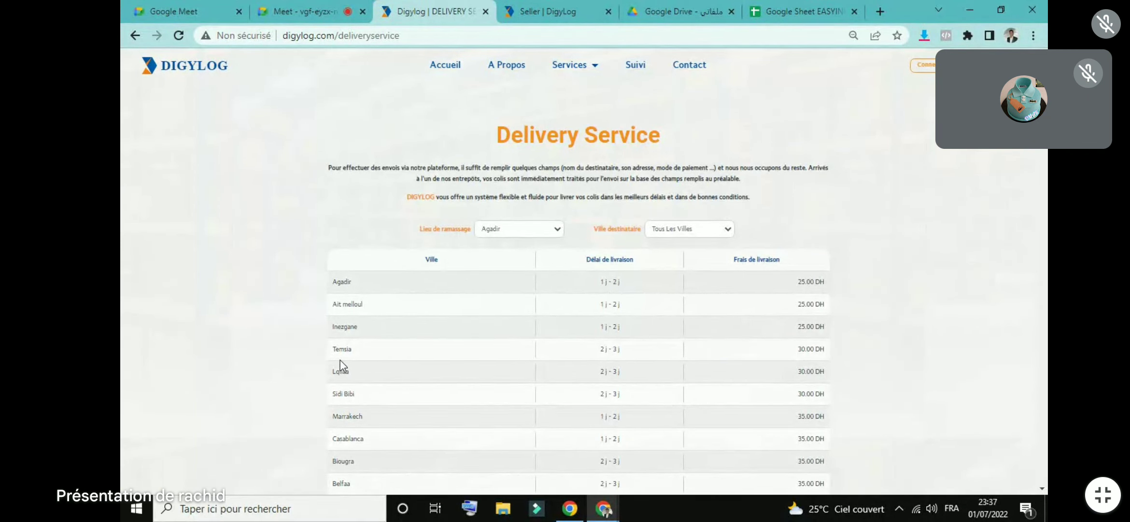
left_click_drag(600, 348, 619, 348)
left_click(551, 5)
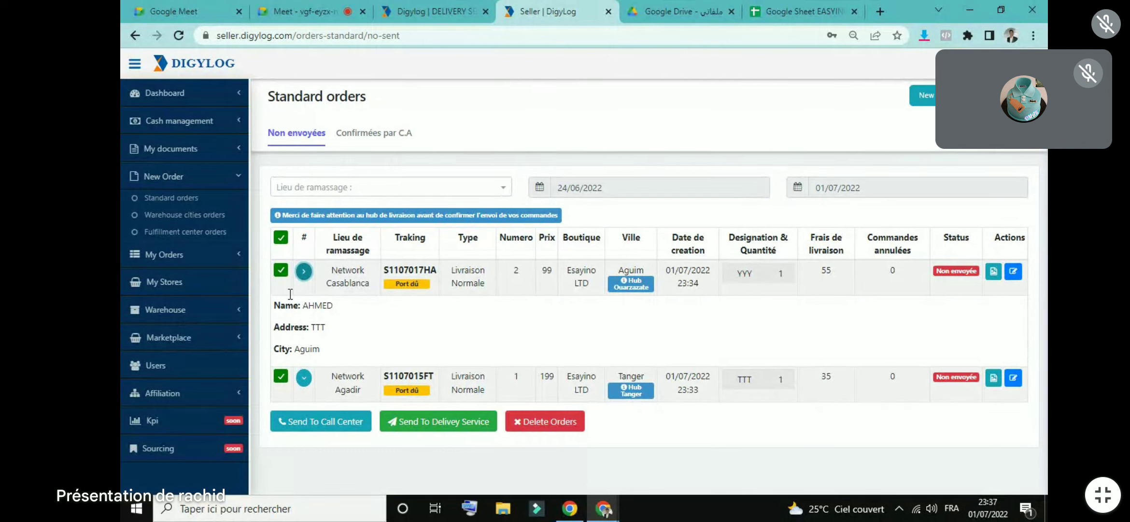
Step: Collapse the first order's details in the seller's Standard orders list
left_click(304, 272)
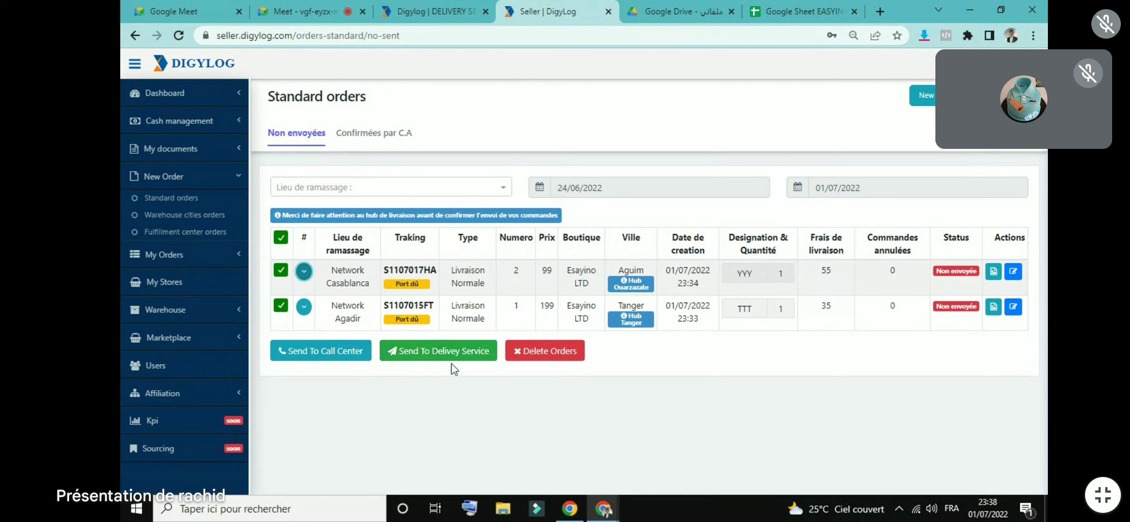
left_click(453, 351)
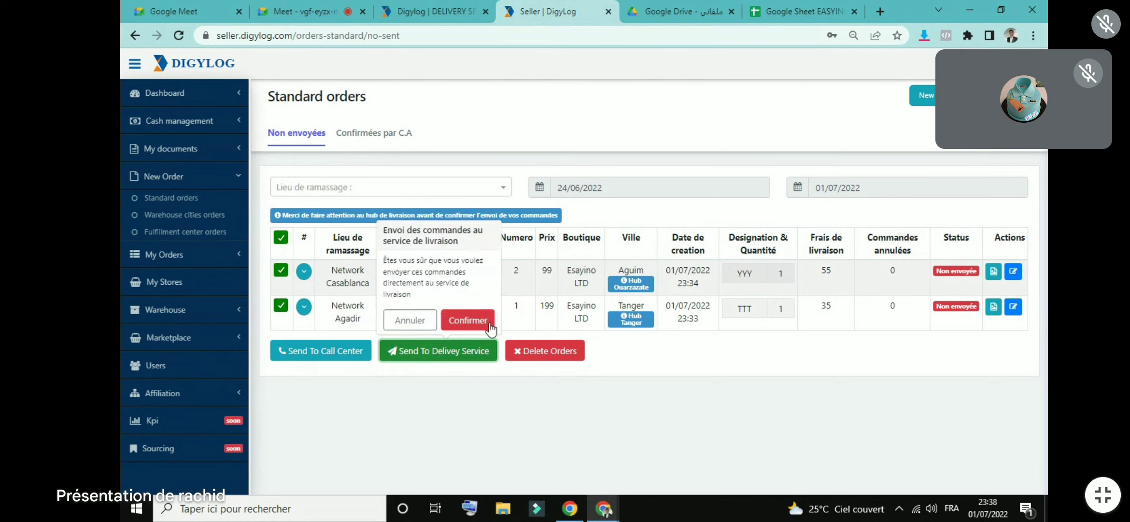
left_click(461, 322)
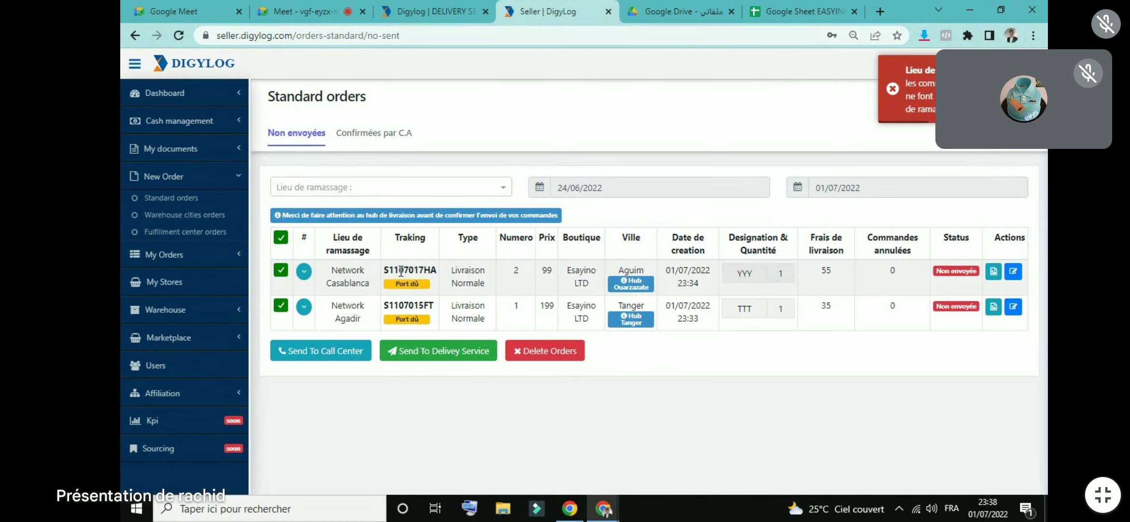
left_click(179, 148)
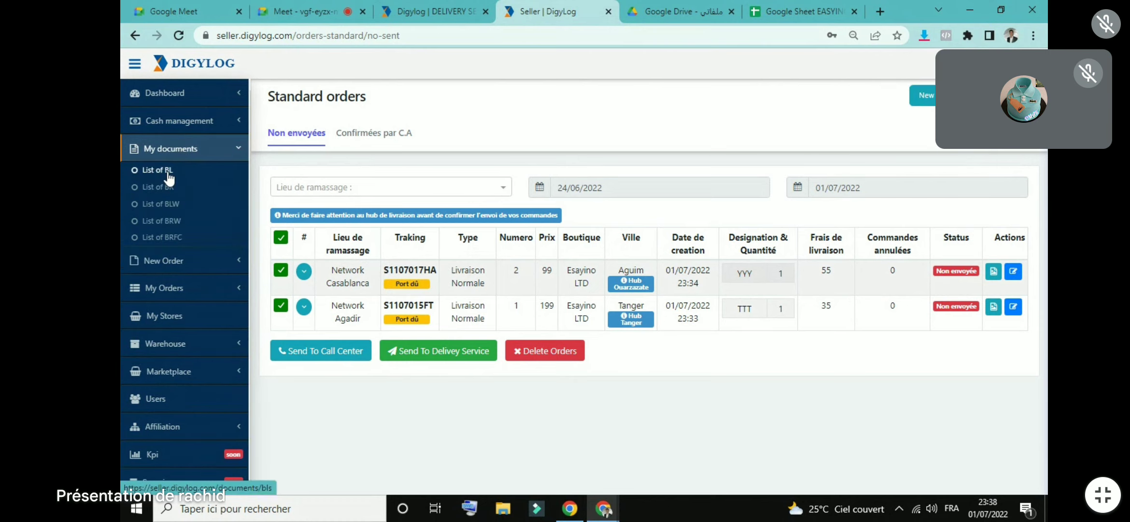
left_click(168, 174)
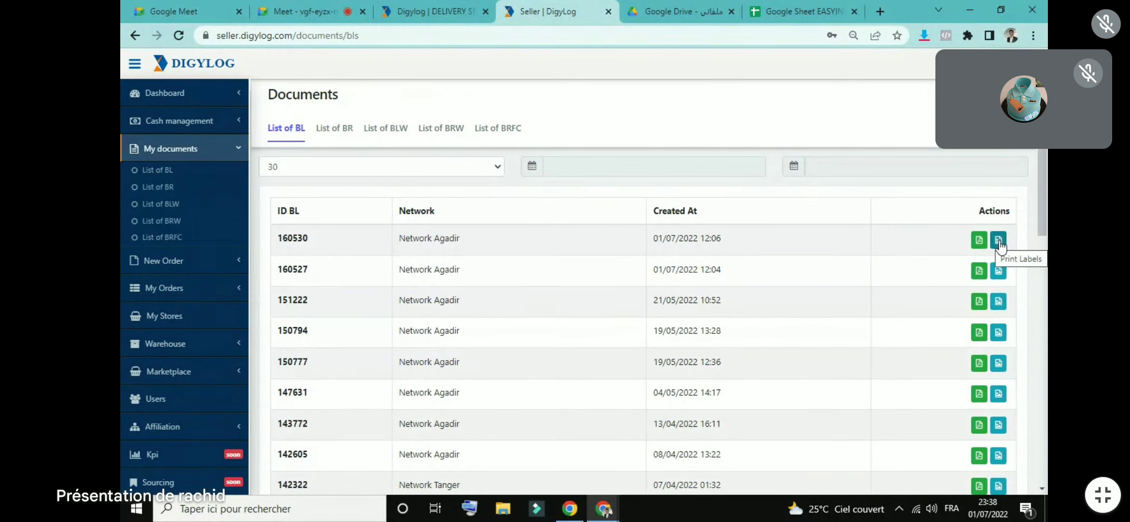
left_click(165, 95)
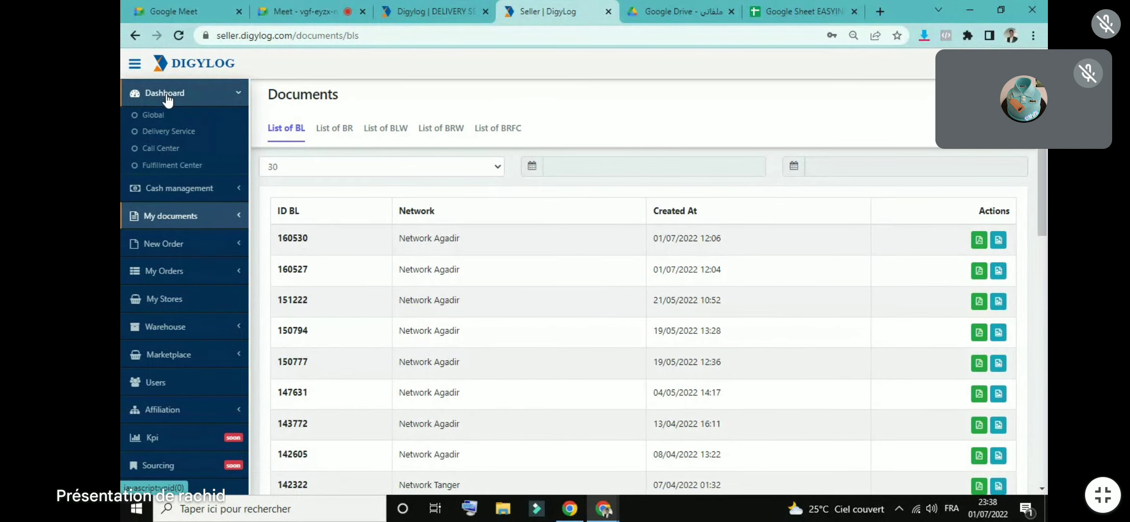
left_click(174, 244)
left_click(171, 203)
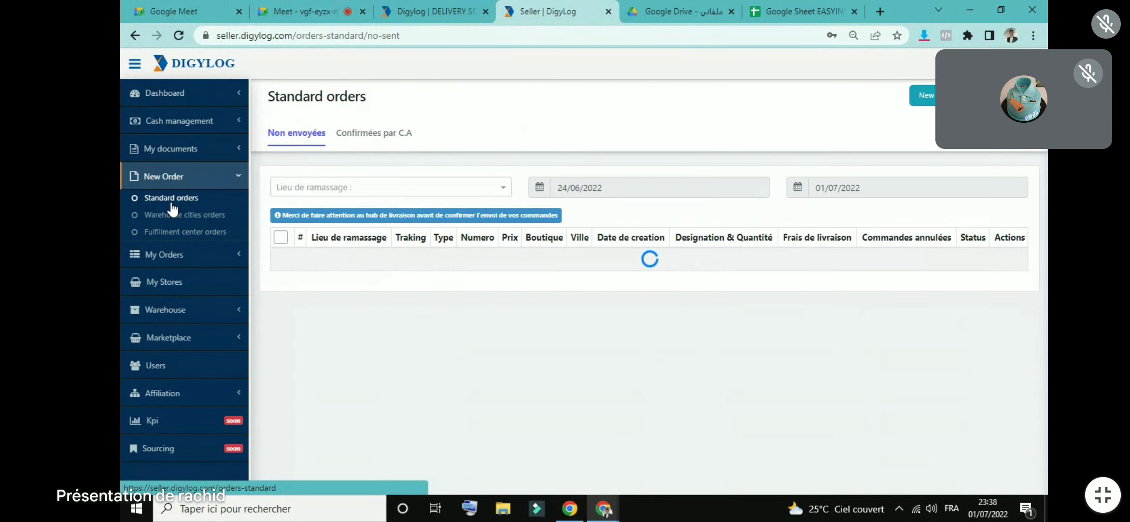
left_click(280, 237)
left_click(448, 355)
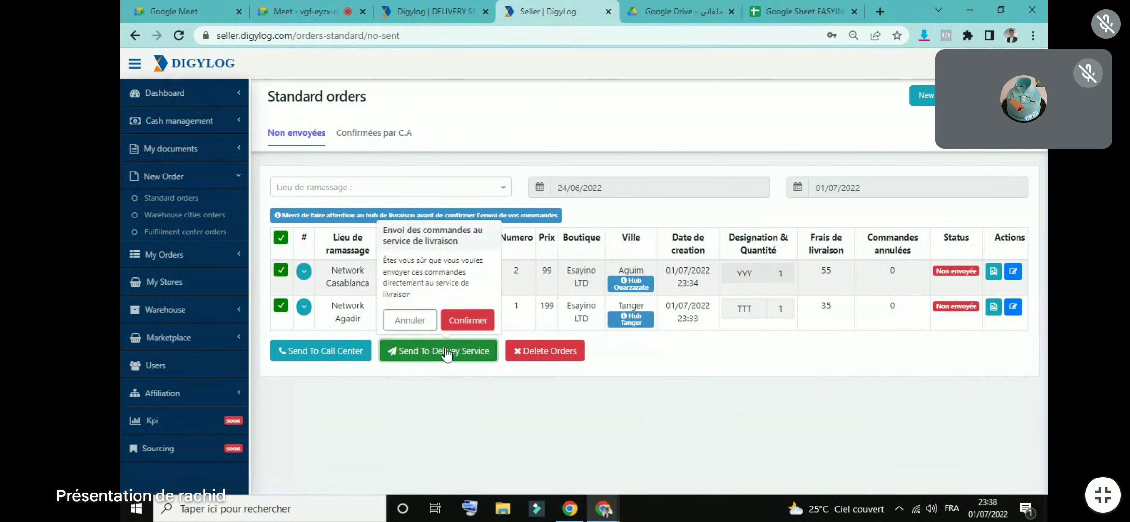
left_click(467, 321)
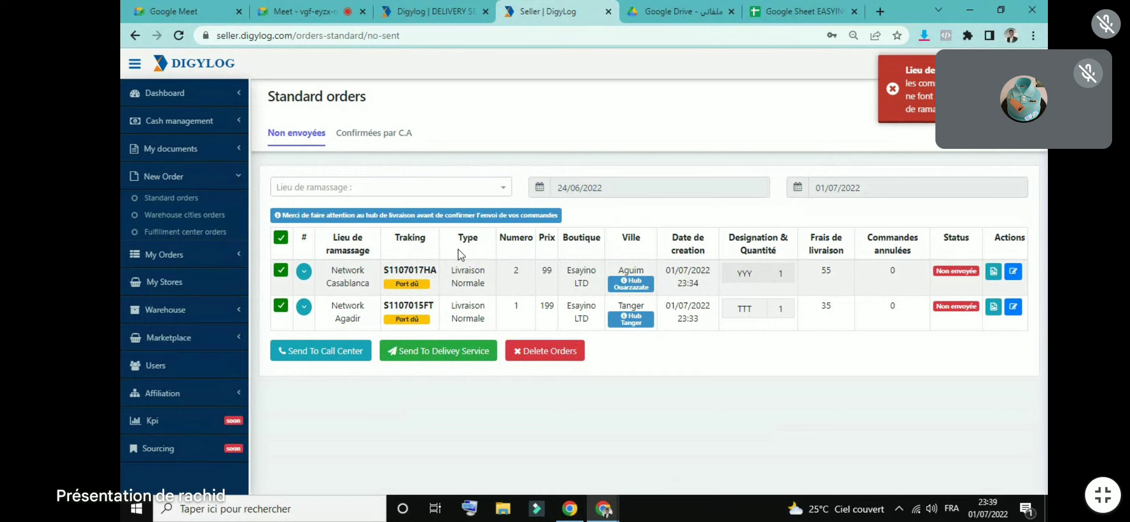
Step: Edit order S1107017HA to pickup Network Agadir and destination Aguim, and save it
left_click(280, 307)
left_click_drag(366, 269, 1009, 266)
left_click(1012, 270)
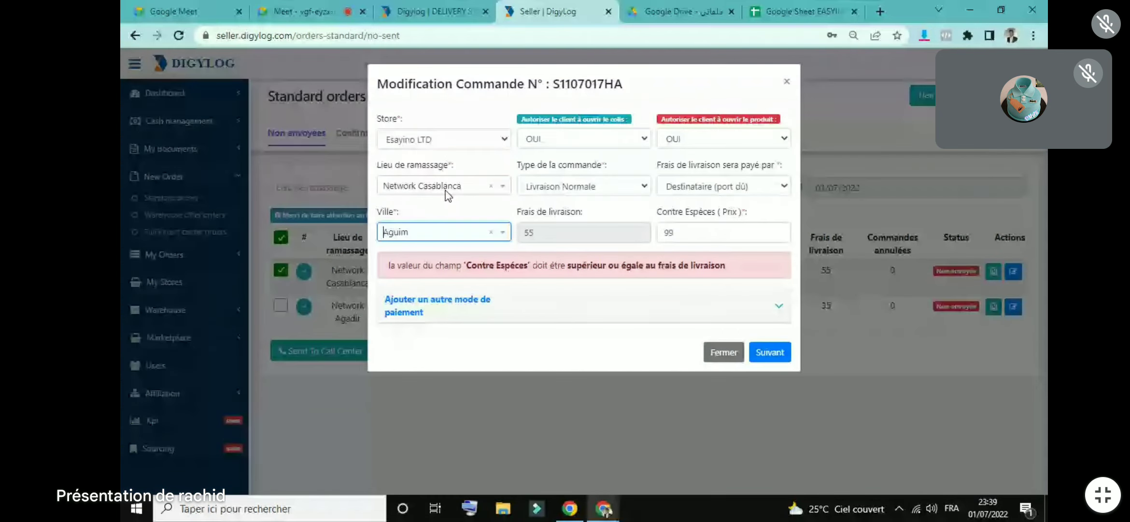
left_click(419, 191)
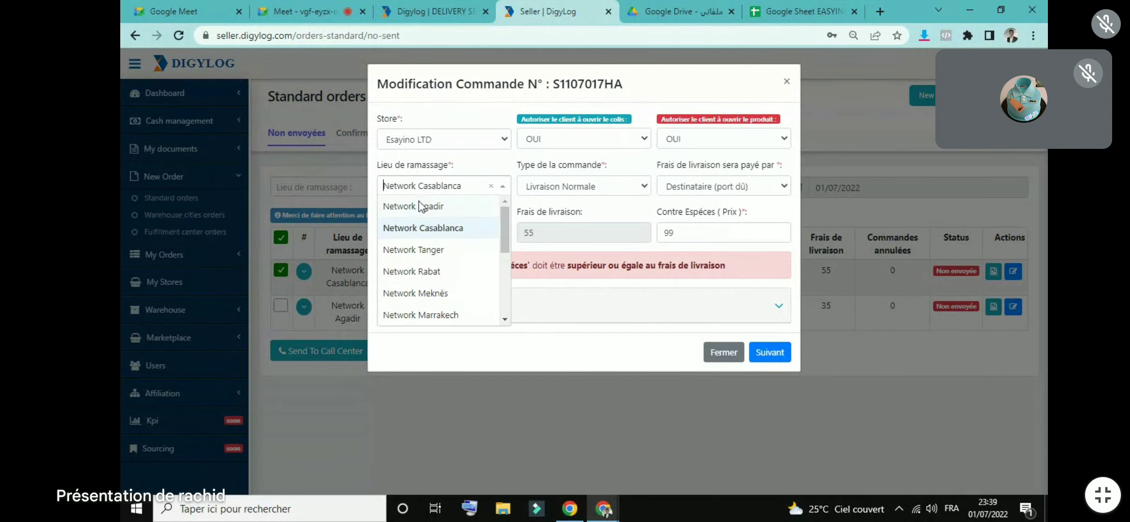
left_click(419, 205)
left_click(458, 231)
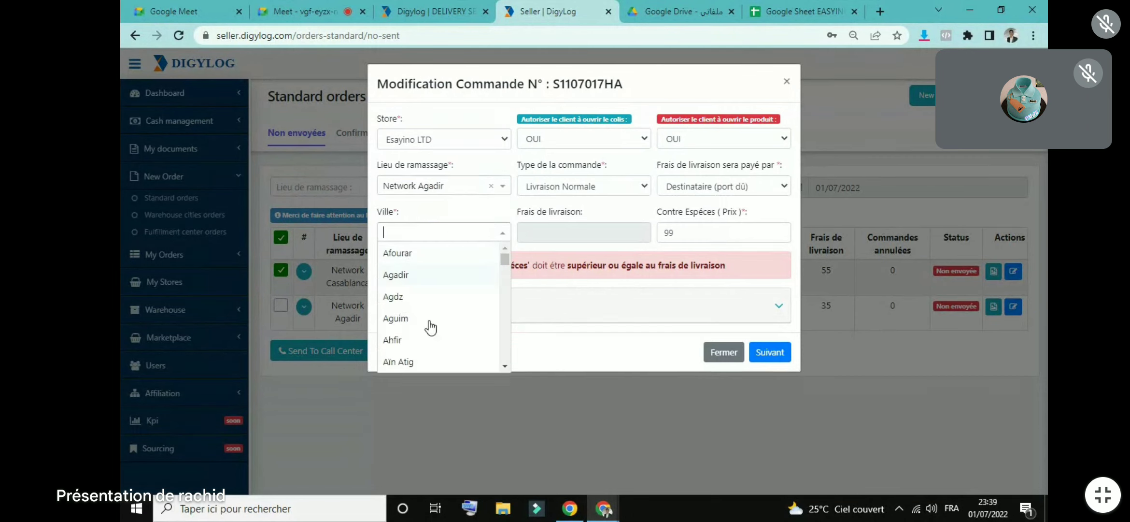
left_click(446, 315)
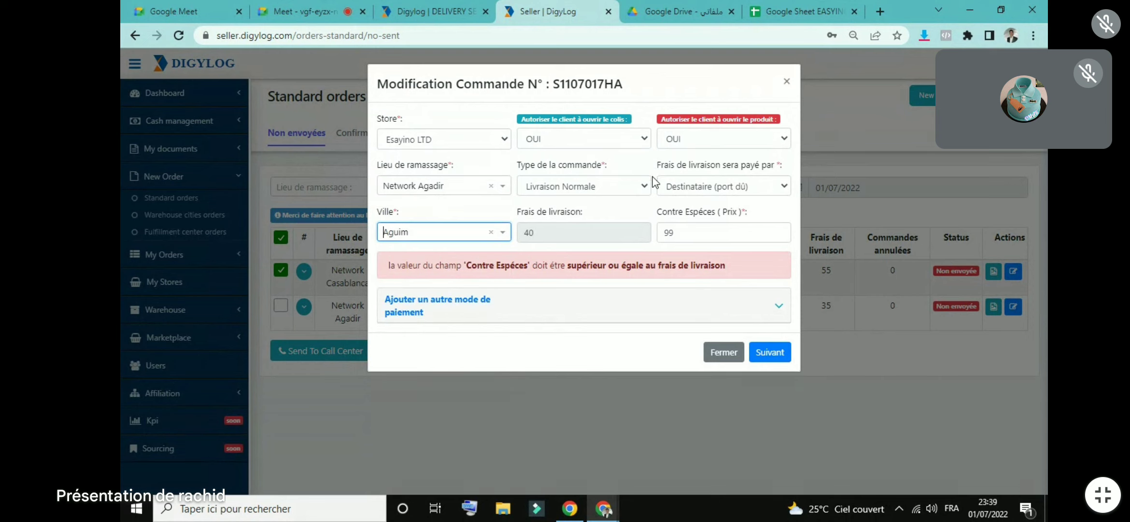
left_click(765, 357)
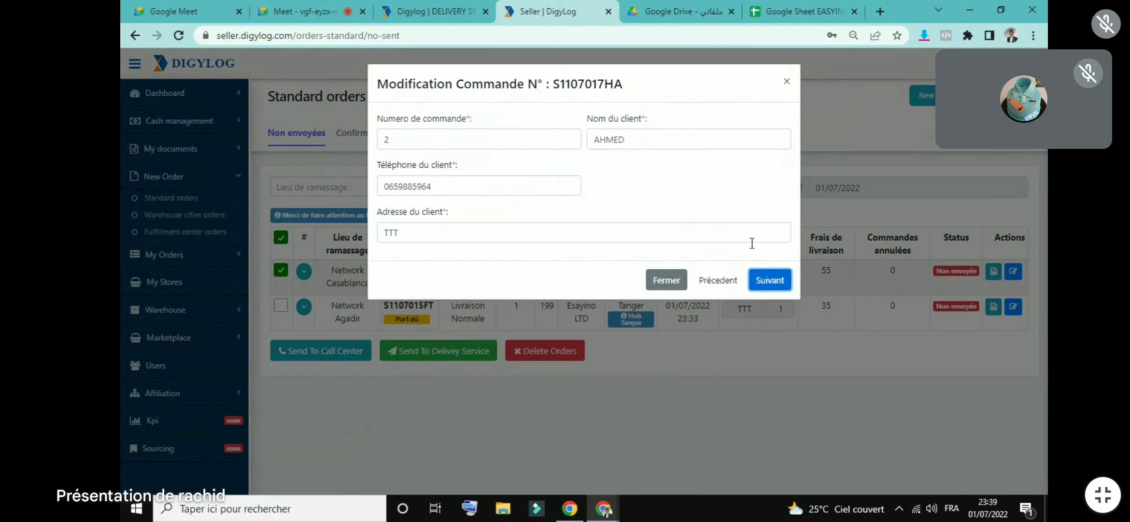
key("Return")
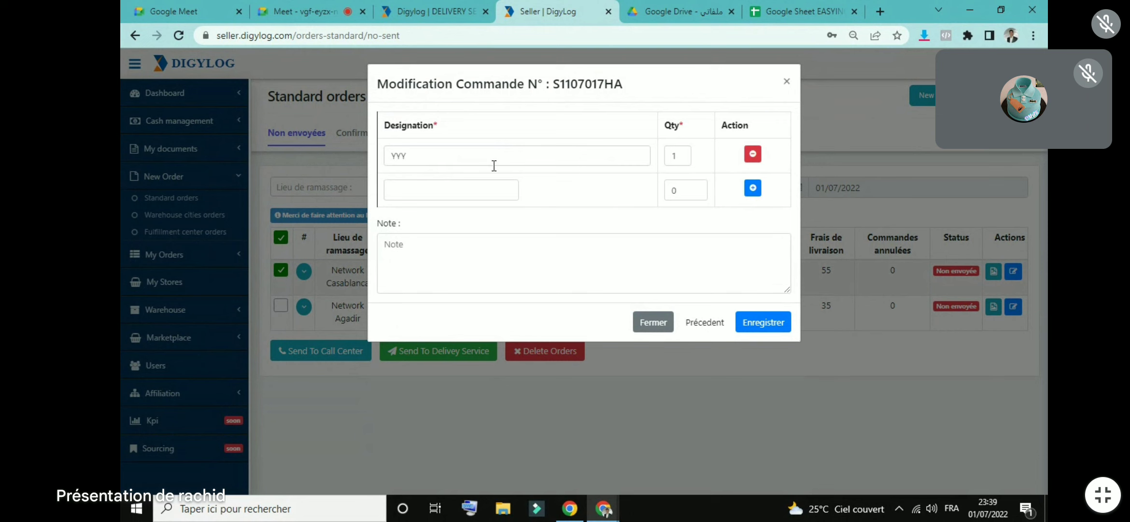
left_click(764, 319)
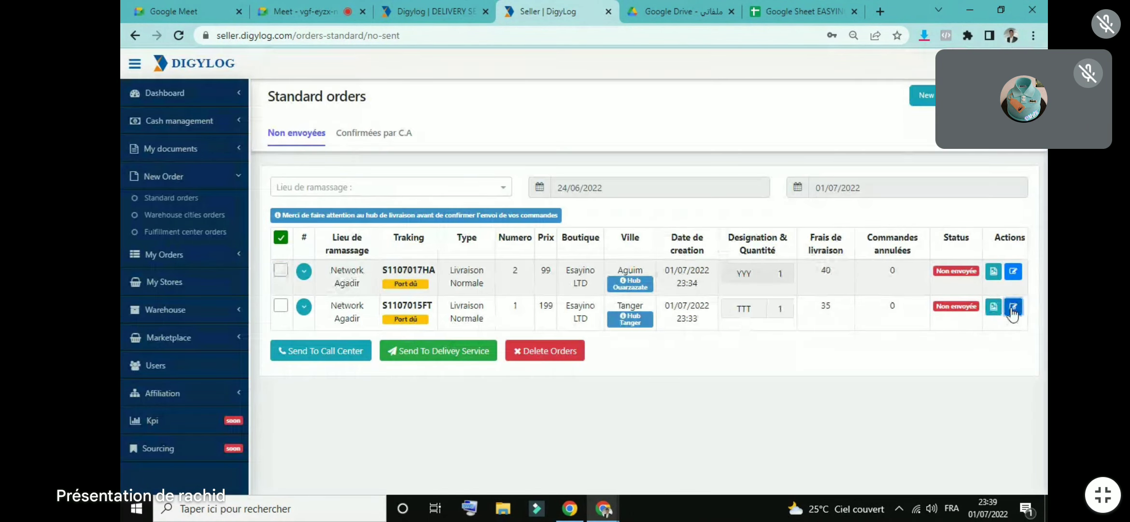
Step: Step through order S1107015FT's edit form and save it
left_click(1013, 309)
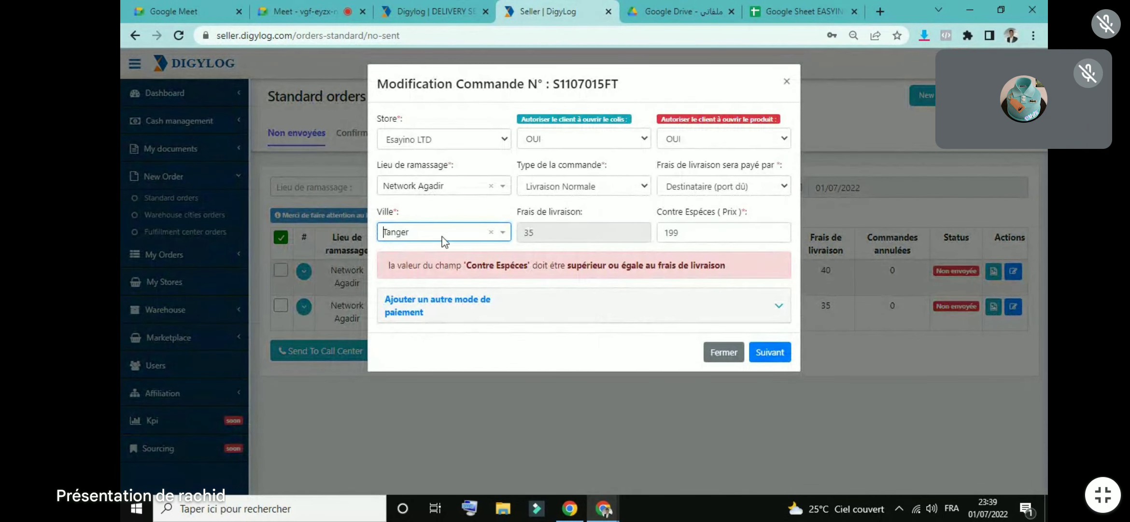
left_click(473, 221)
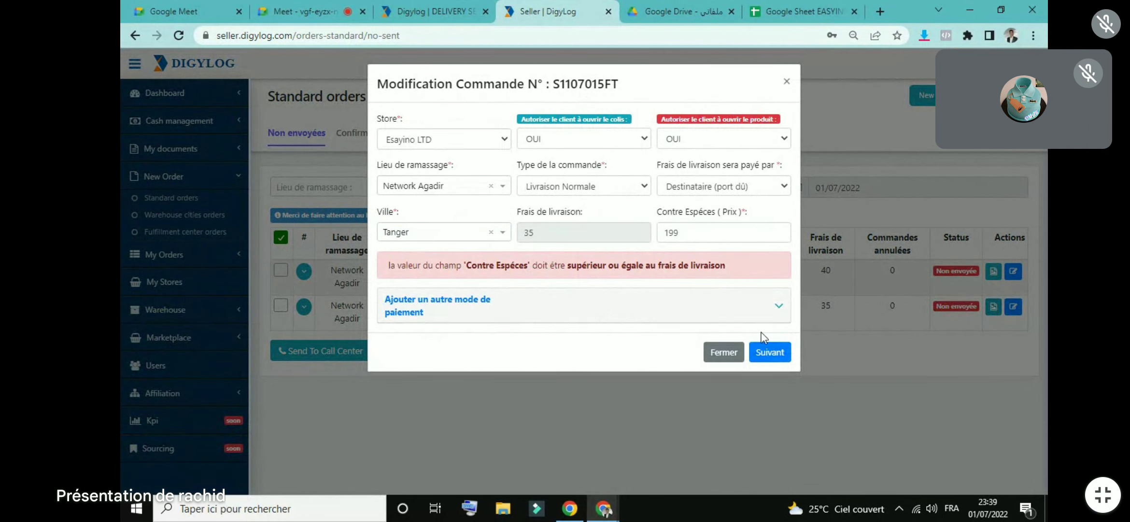
left_click(769, 350)
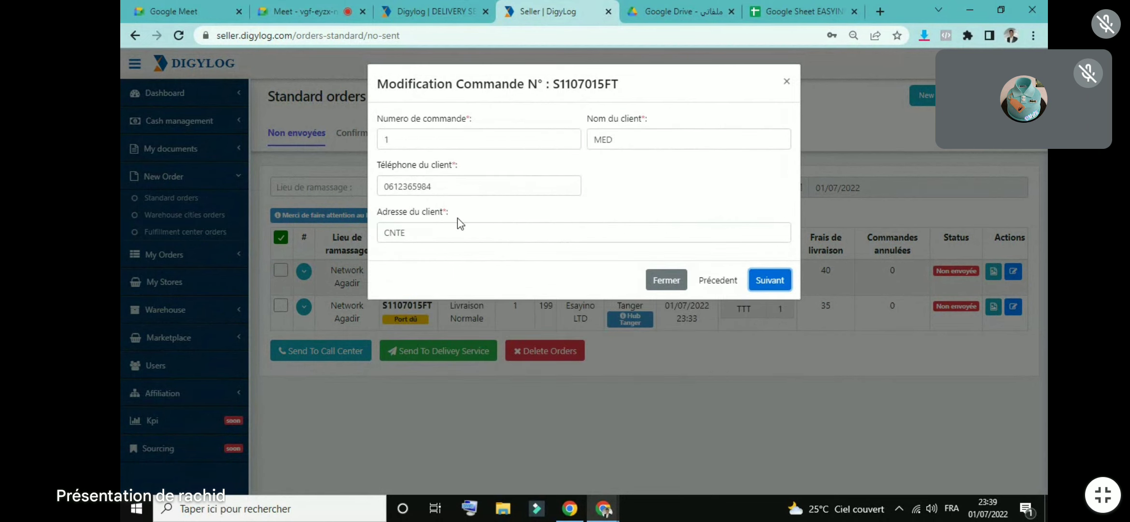
left_click(502, 185)
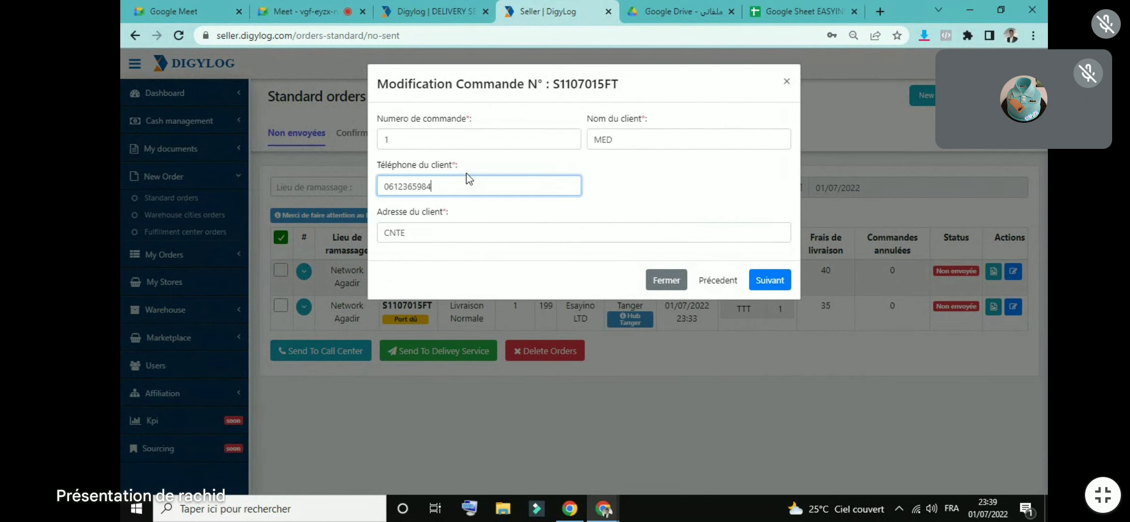
left_click_drag(409, 136, 383, 138)
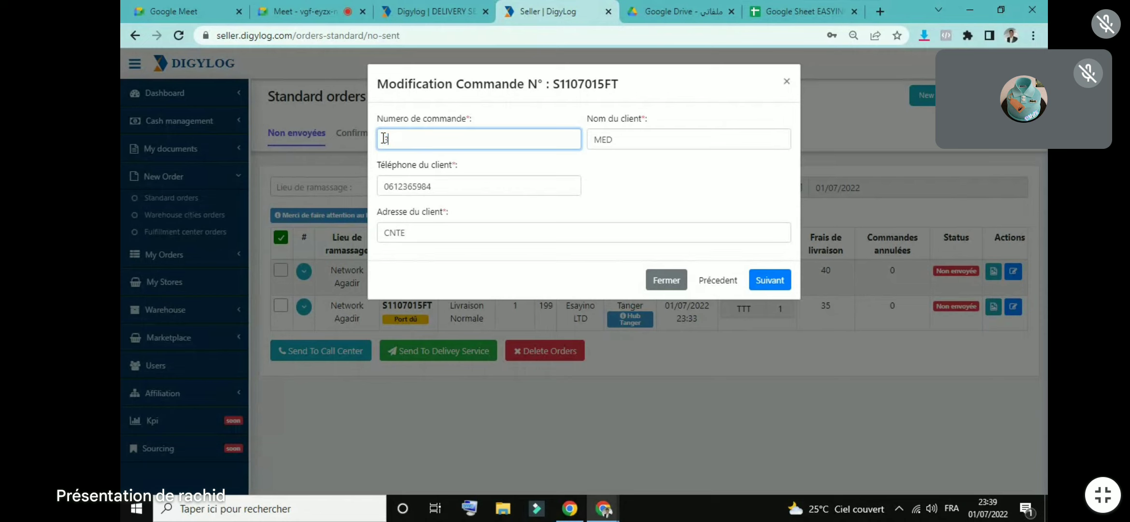
left_click(768, 279)
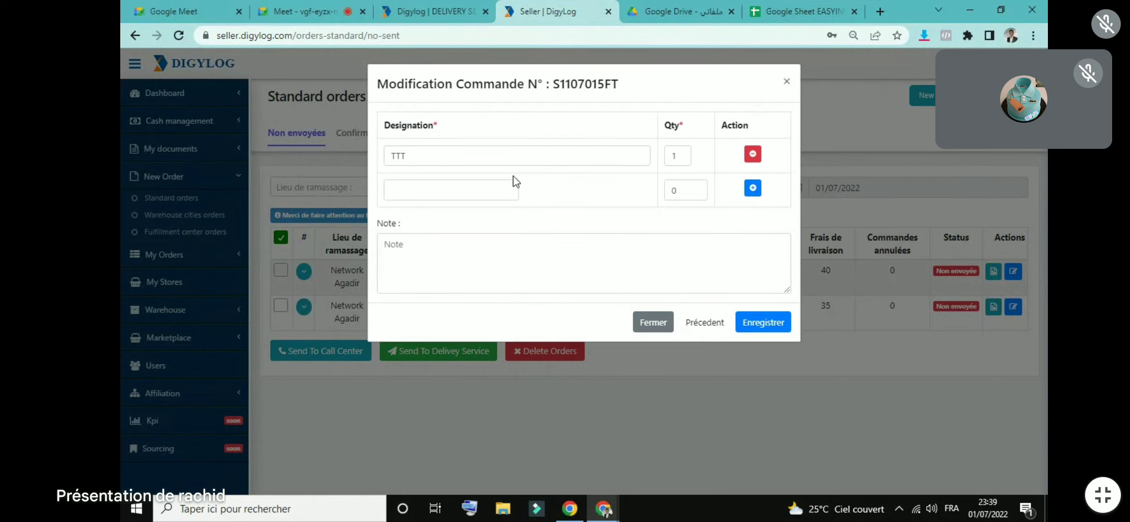
left_click(783, 321)
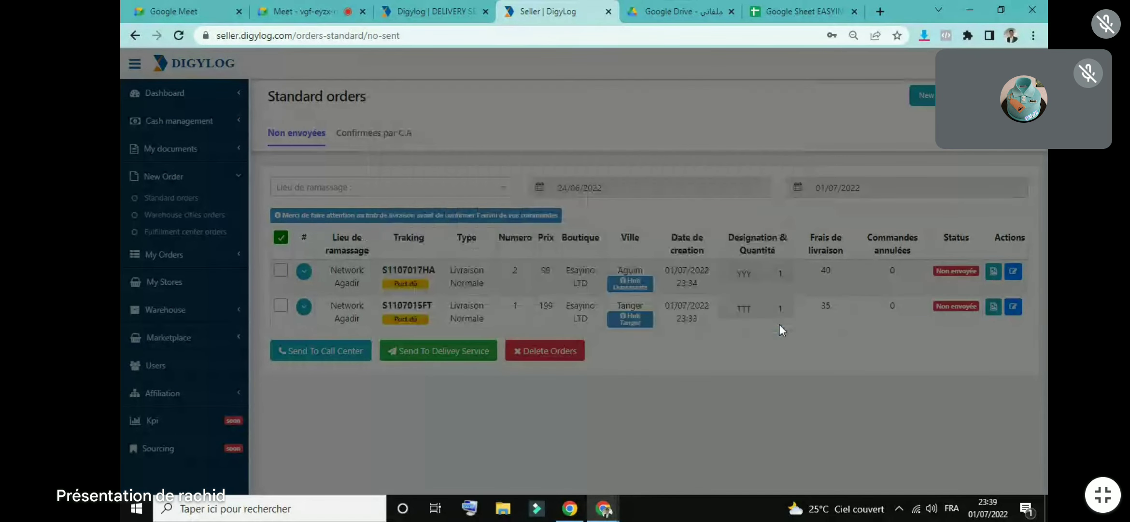
Step: Select all orders and send them to the delivery service
left_click(282, 238)
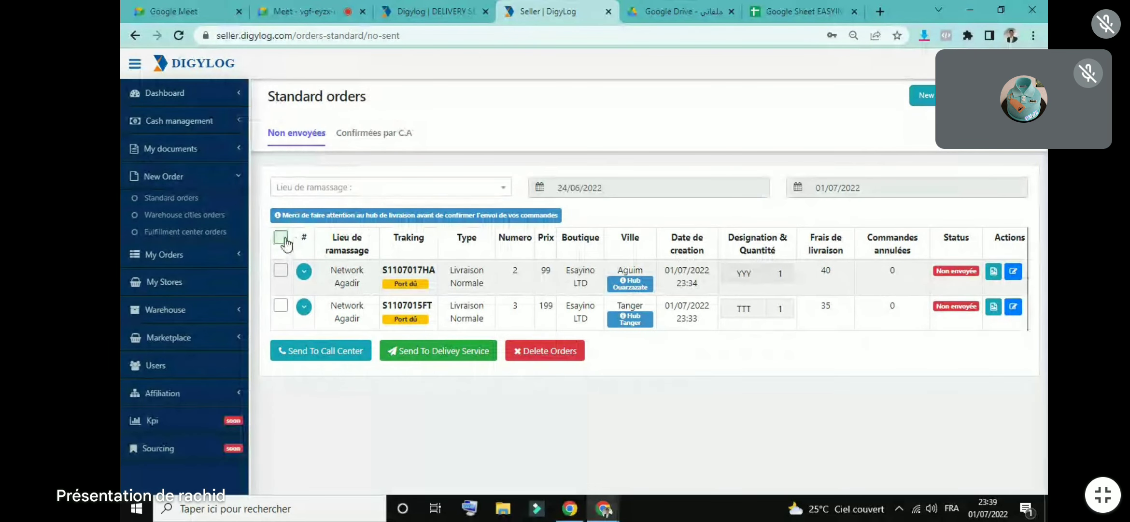
left_click(281, 238)
left_click(456, 357)
Step: Confirm sending both orders under BL 160776, dismiss the success message, and expand My documents
left_click(468, 320)
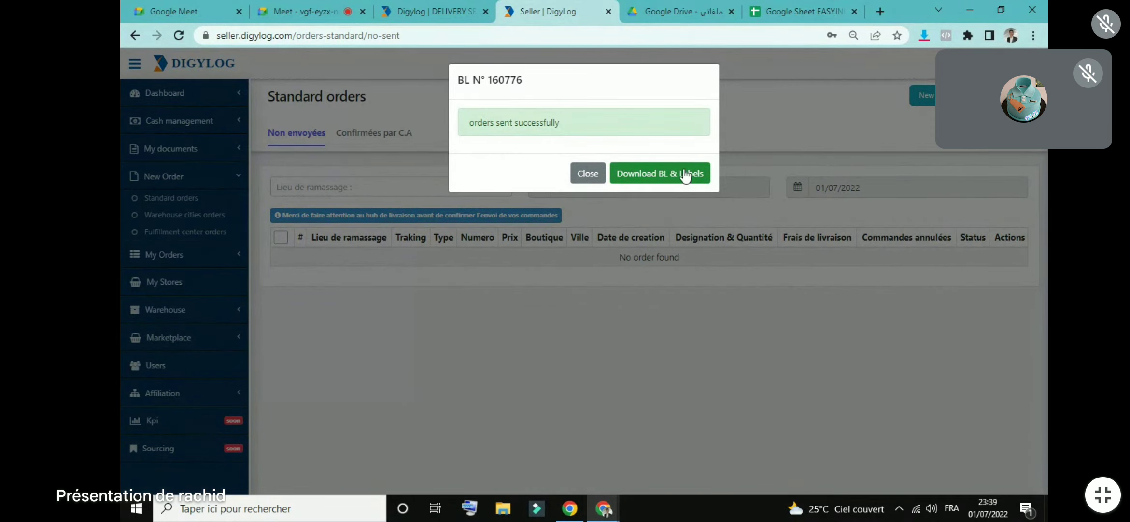
left_click(588, 173)
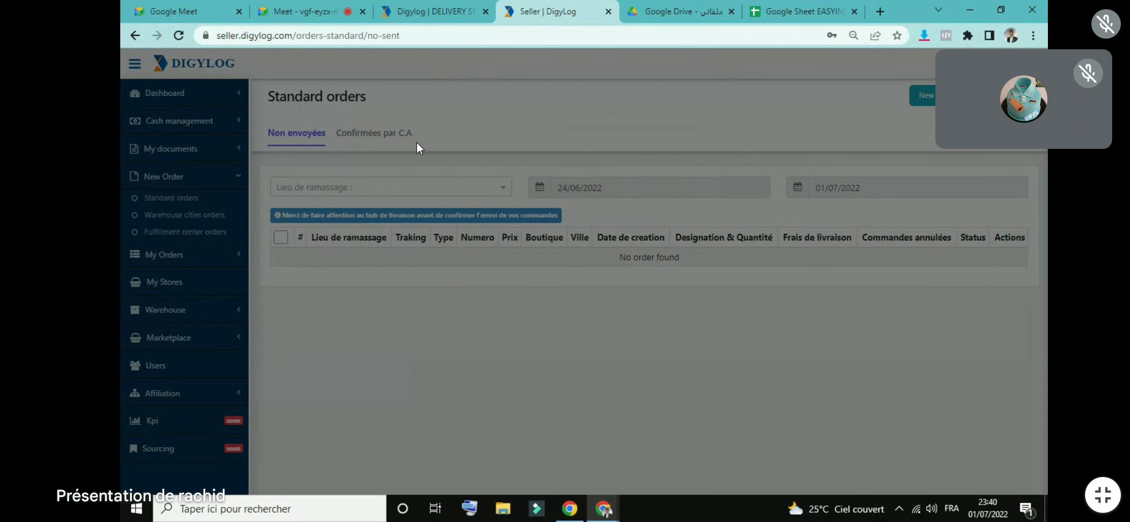
left_click(185, 148)
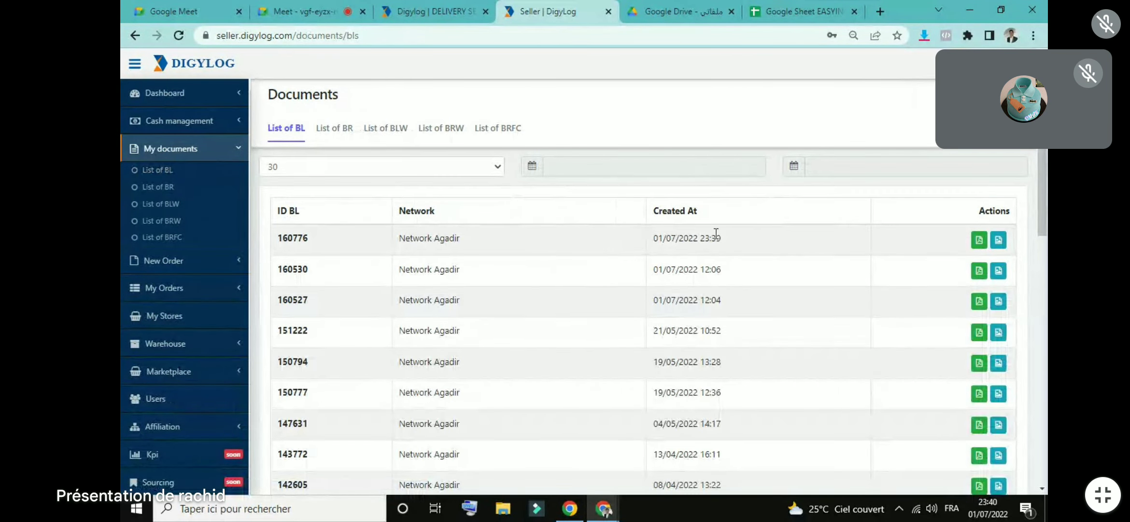
Step: Download BL160776.pdf and Labels-BL-160776.pdf for note 160776, then open the labels file
left_click_drag(699, 238, 727, 242)
left_click(980, 239)
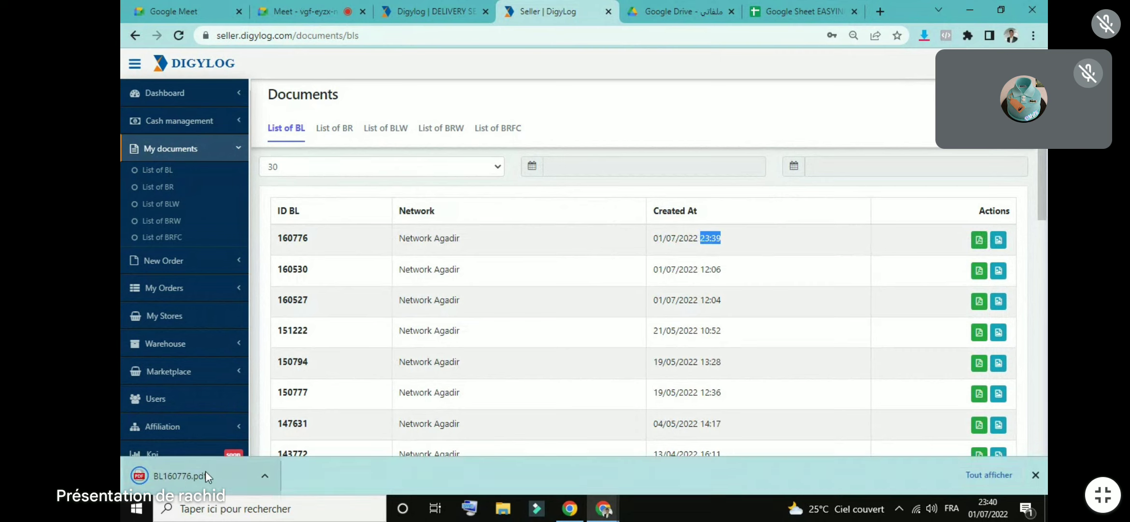
left_click(998, 240)
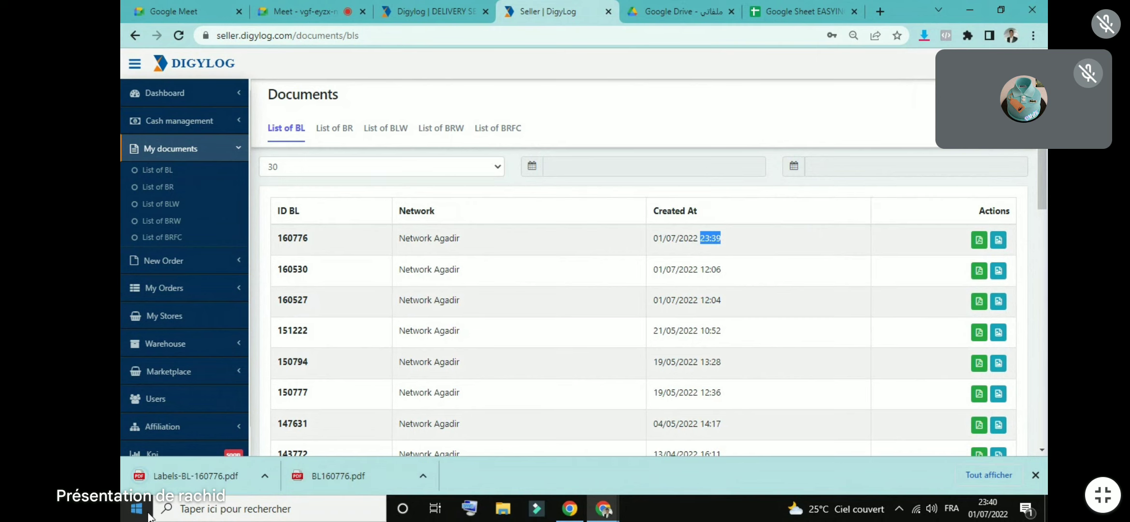
left_click(207, 486)
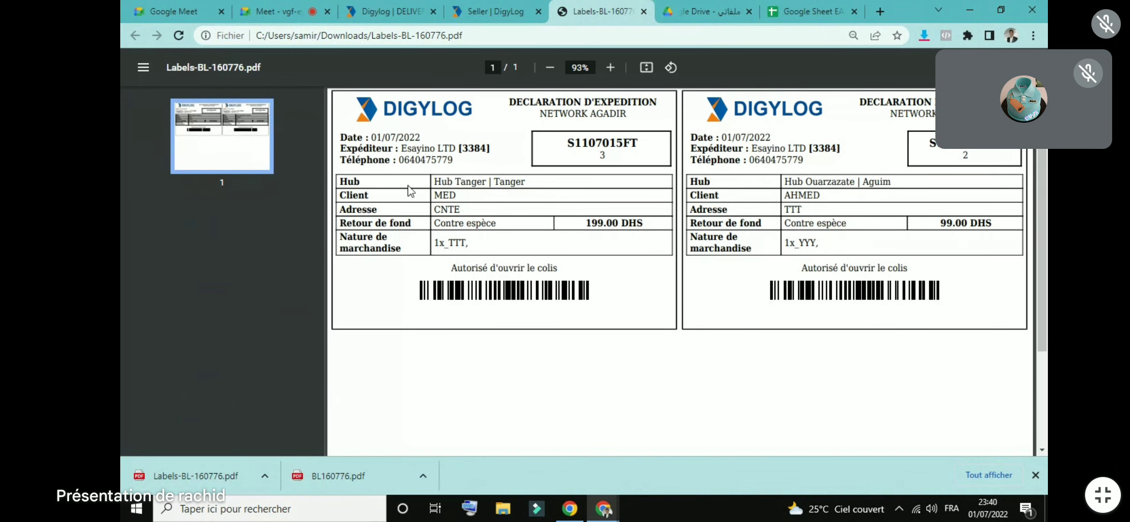
Step: Review the shipping labels, then open BL160776.pdf and scroll to its signature area
left_click_drag(435, 182, 581, 173)
left_click(449, 192)
left_click(335, 473)
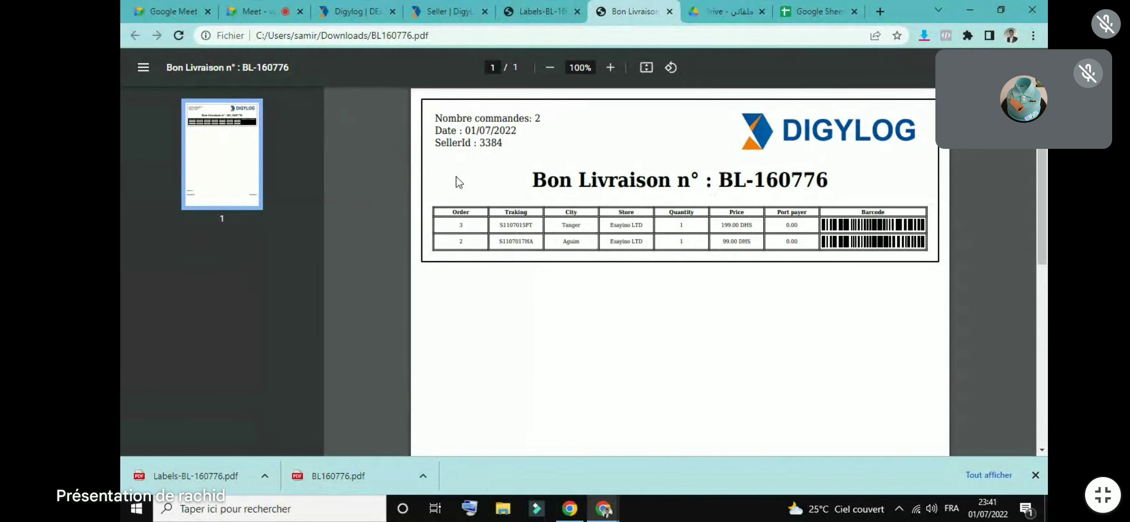
scroll(827, 477, "down", 5)
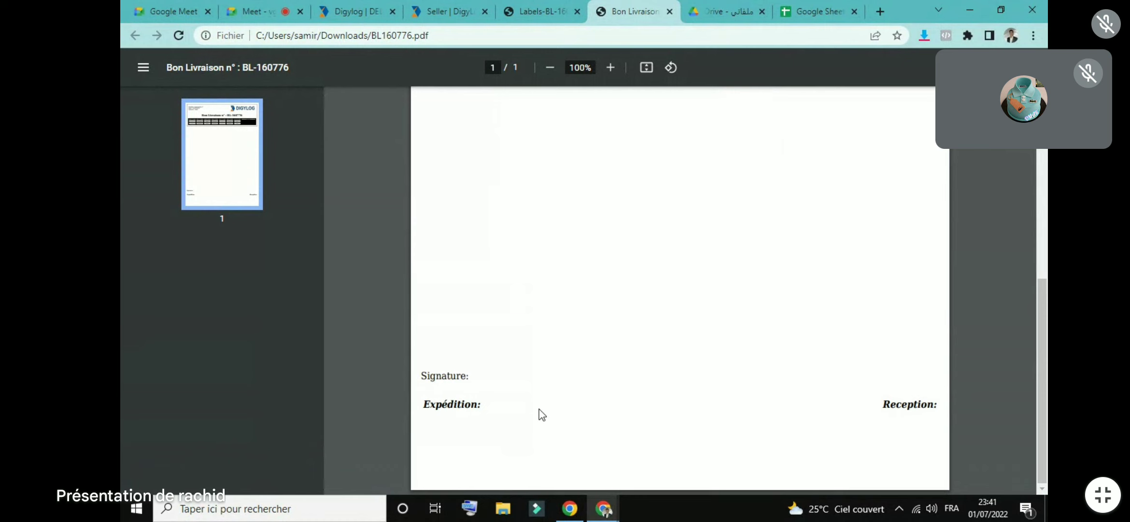
left_click_drag(1042, 382, 1042, 149)
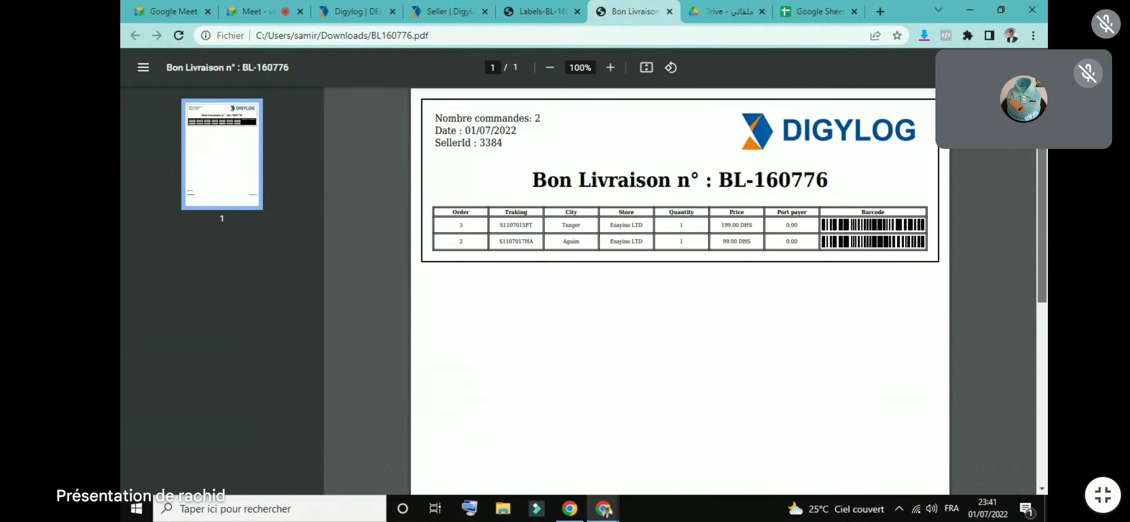
Step: Browse the Delivery Service page's per-city delivery times and fees down to the footer
left_click(460, 7)
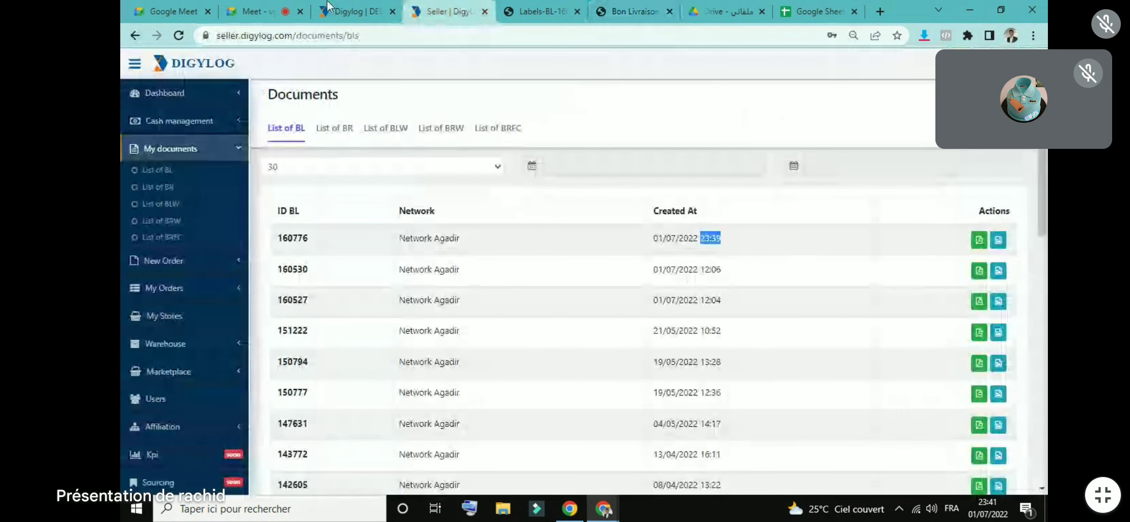
left_click(357, 11)
scroll(972, 182, "down", 20)
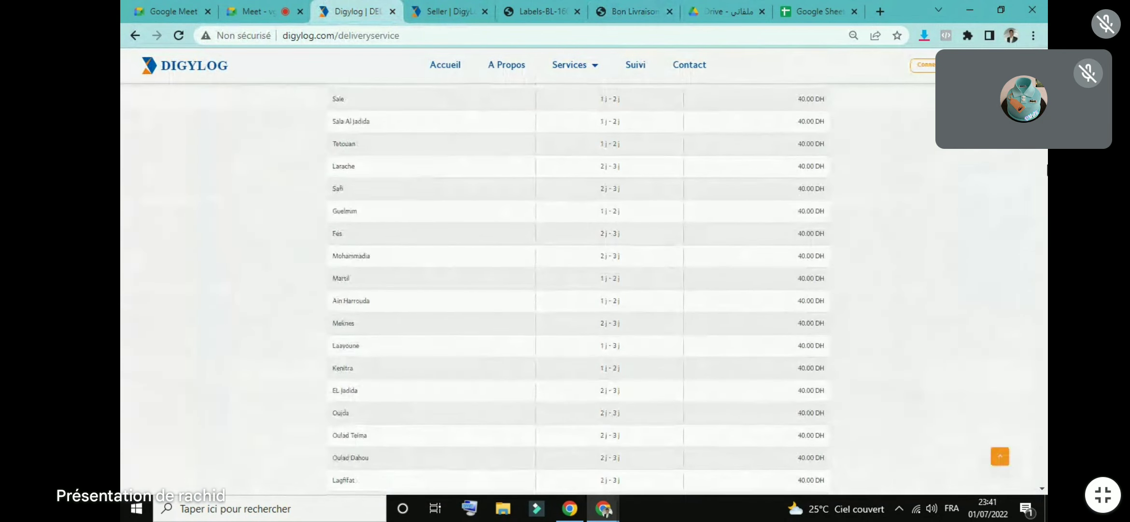
scroll(579, 289, "down", 5)
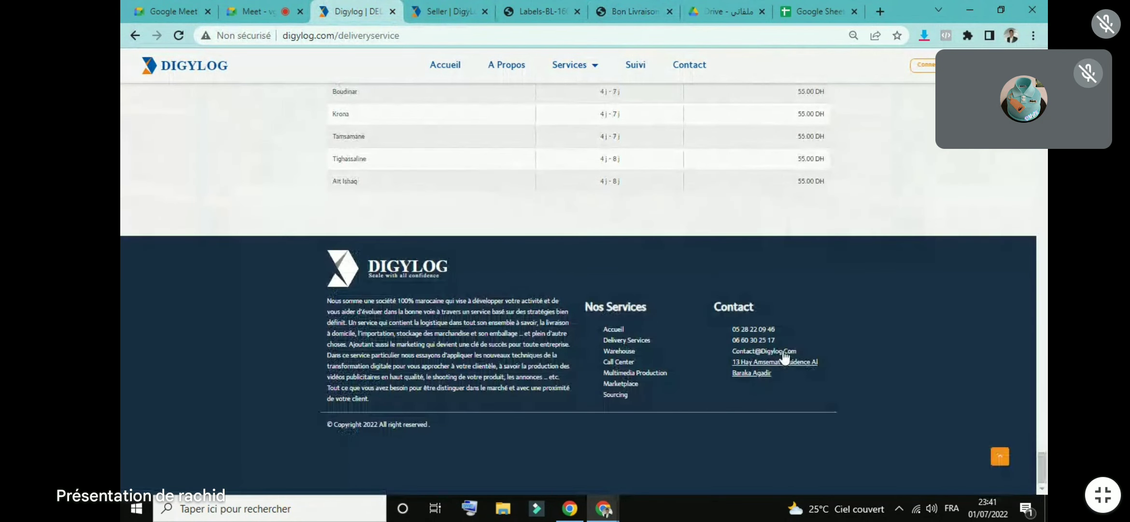
left_click_drag(777, 341, 722, 340)
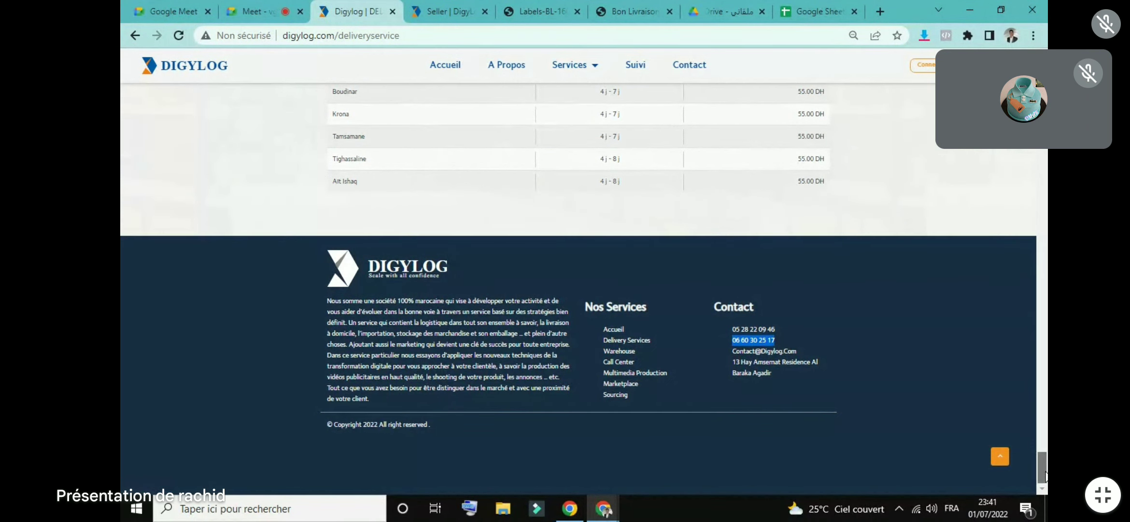
left_click_drag(1043, 476, 1043, 73)
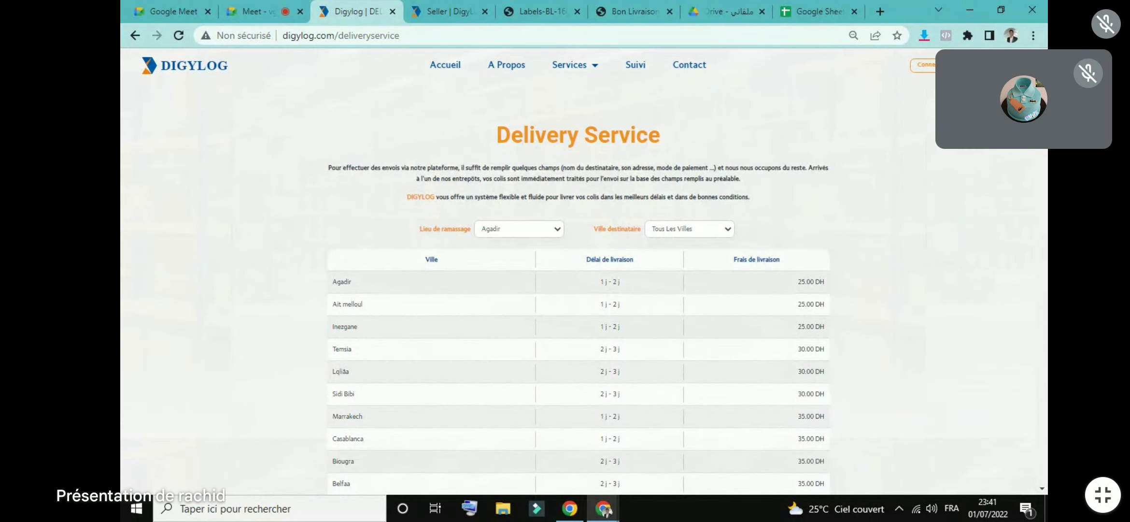
scroll(1017, 343, "down", 15)
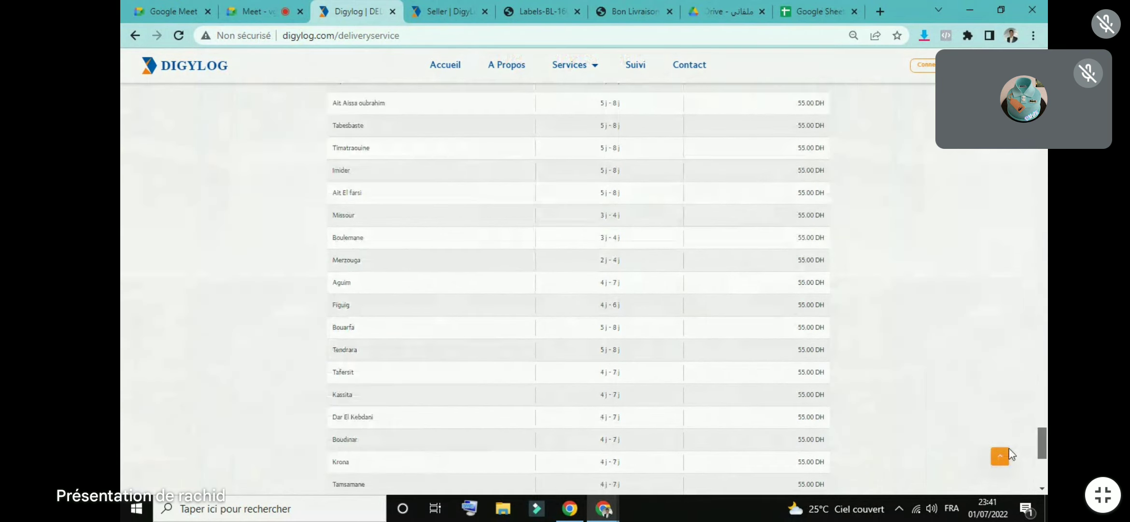
scroll(1009, 473, "down", 1)
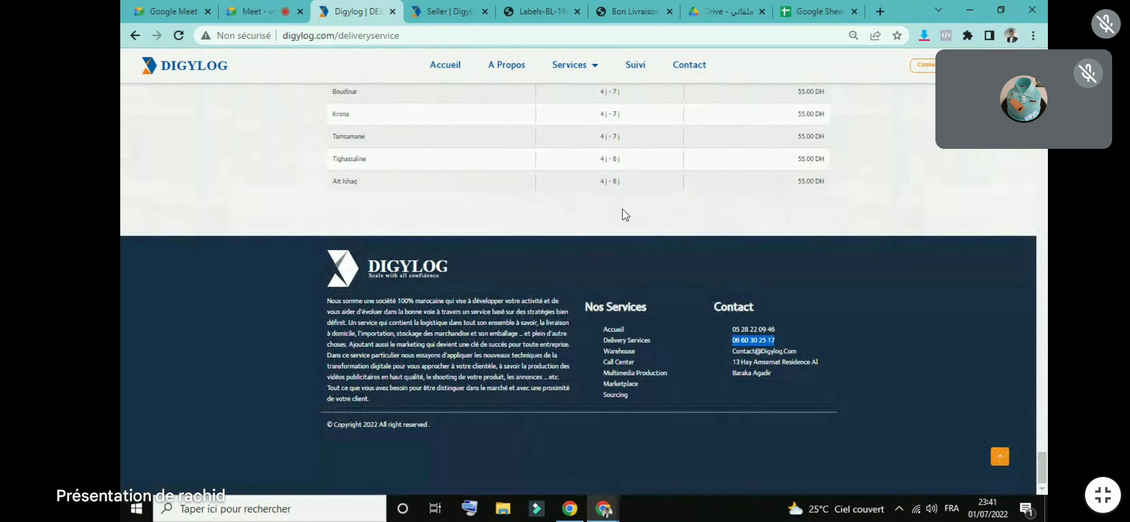
Step: Check the labels and BL-160776 PDFs, then return to the seller's BL list and expand Marketplace
left_click(454, 10)
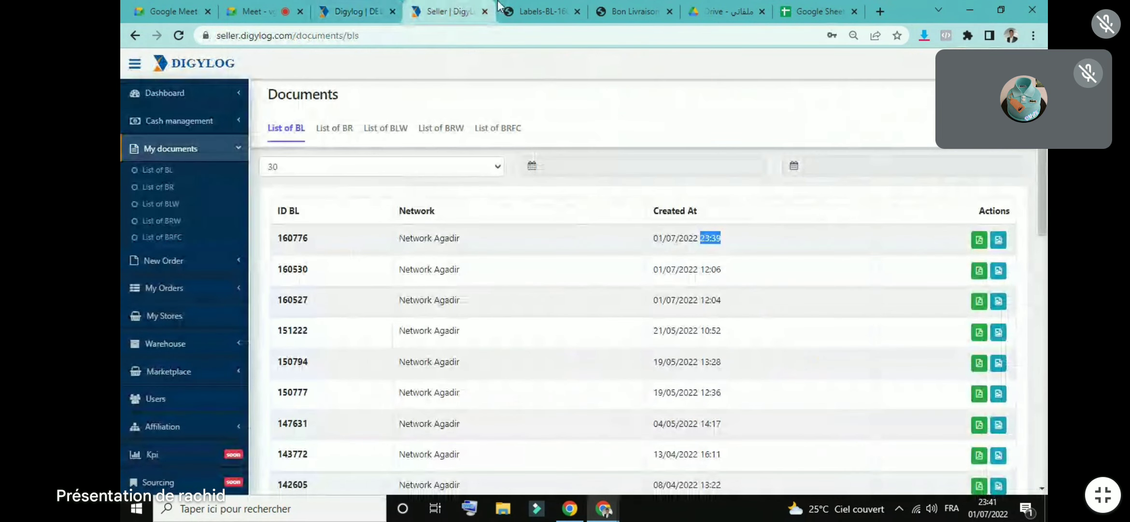
left_click(534, 7)
left_click(635, 10)
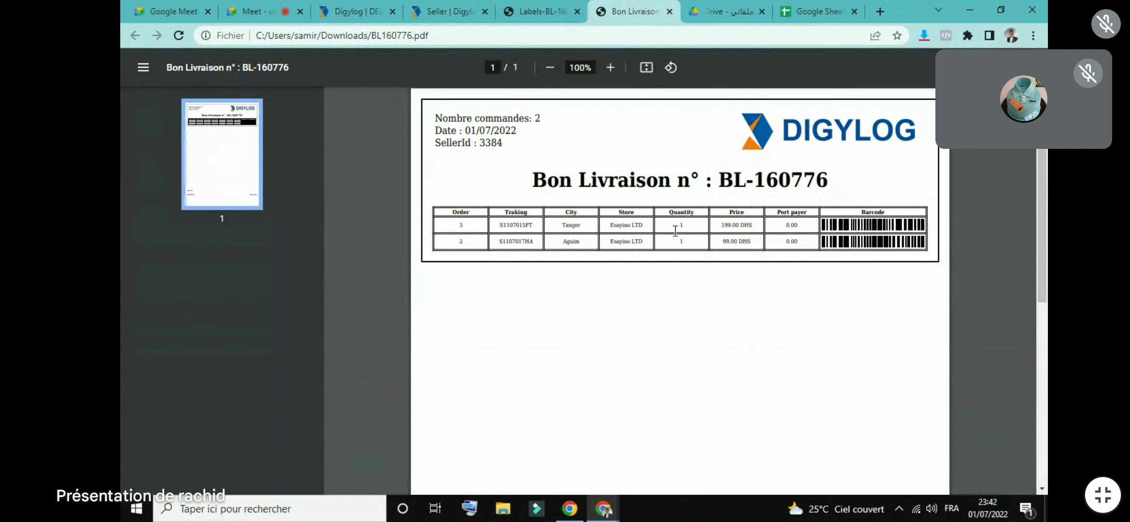
left_click(560, 7)
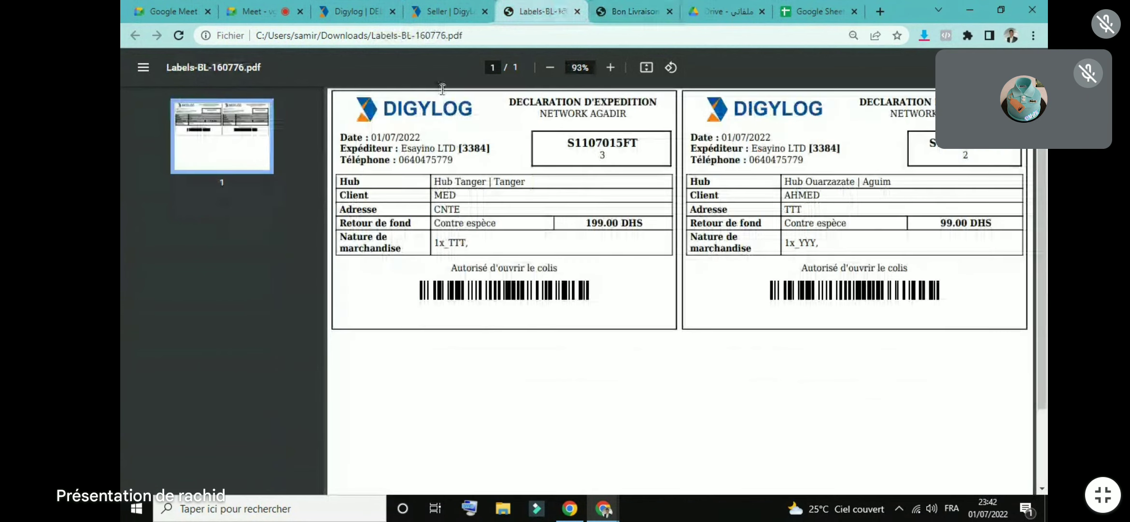
left_click(358, 11)
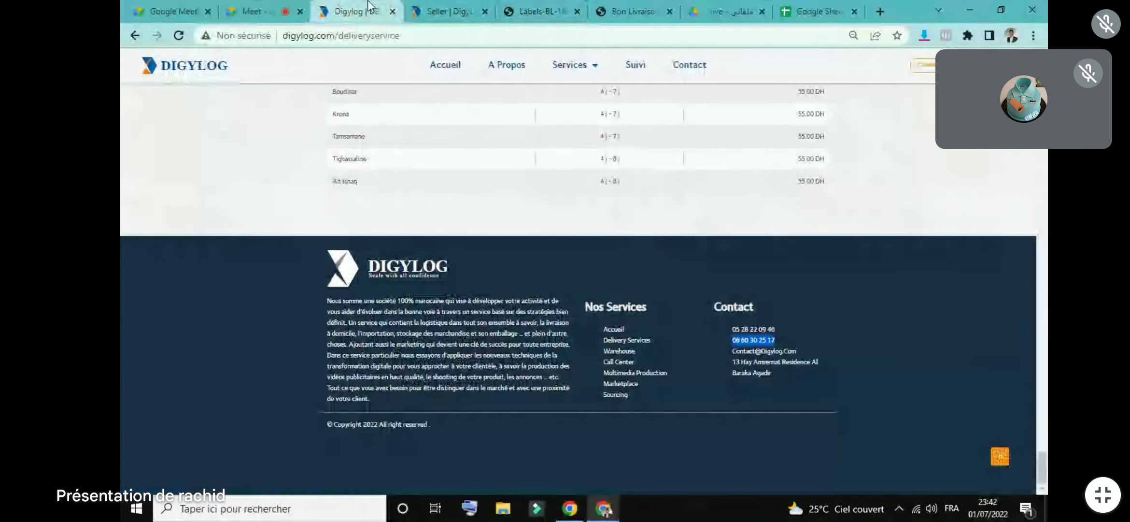
left_click(447, 11)
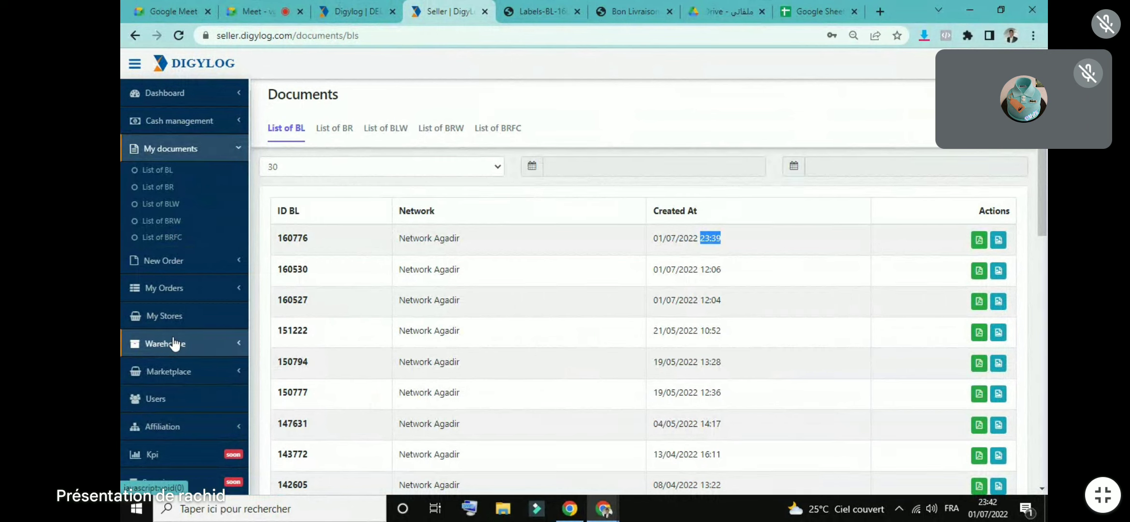
left_click(162, 372)
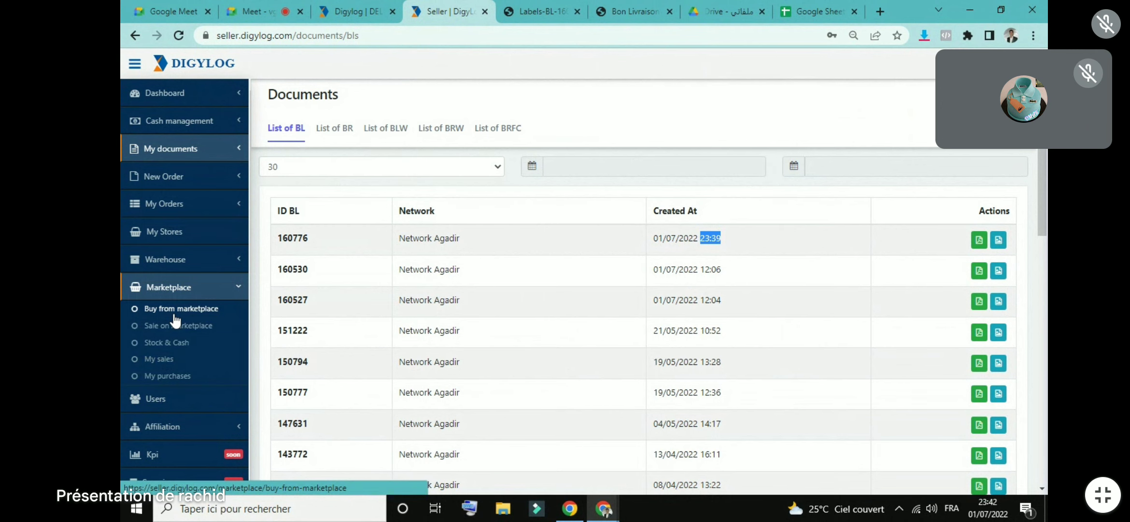
Step: Open Buy from marketplace and scroll through the 64-product grid and back to the top
left_click(175, 314)
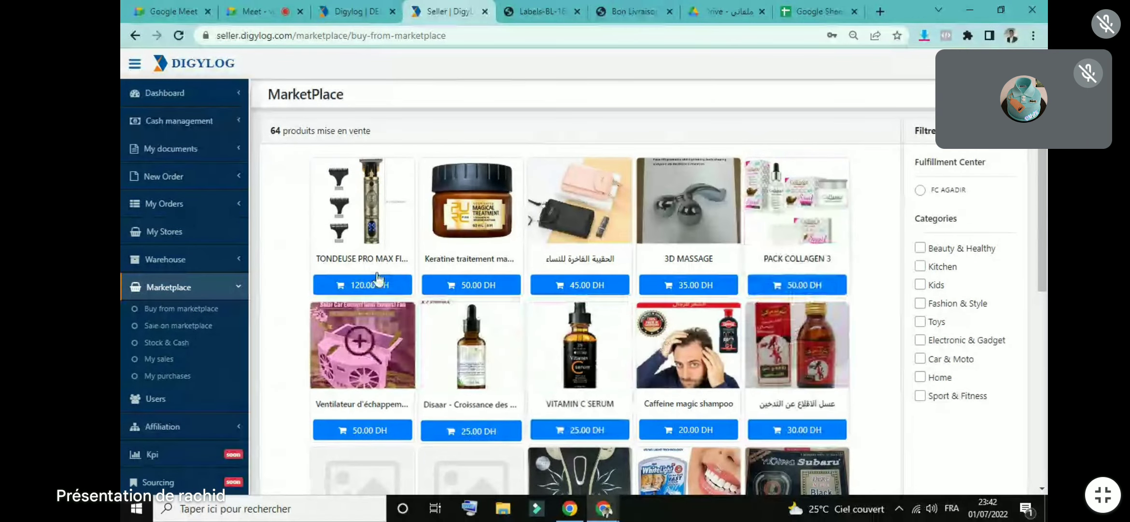
scroll(1044, 220, "down", 3)
left_click_drag(1044, 219, 1043, 174)
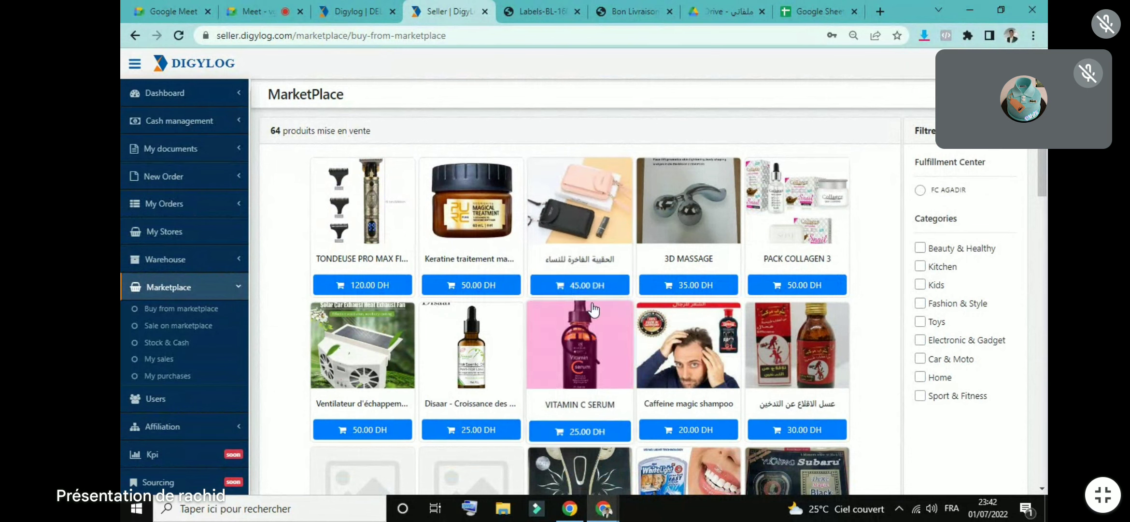
left_click_drag(1043, 179, 1045, 331)
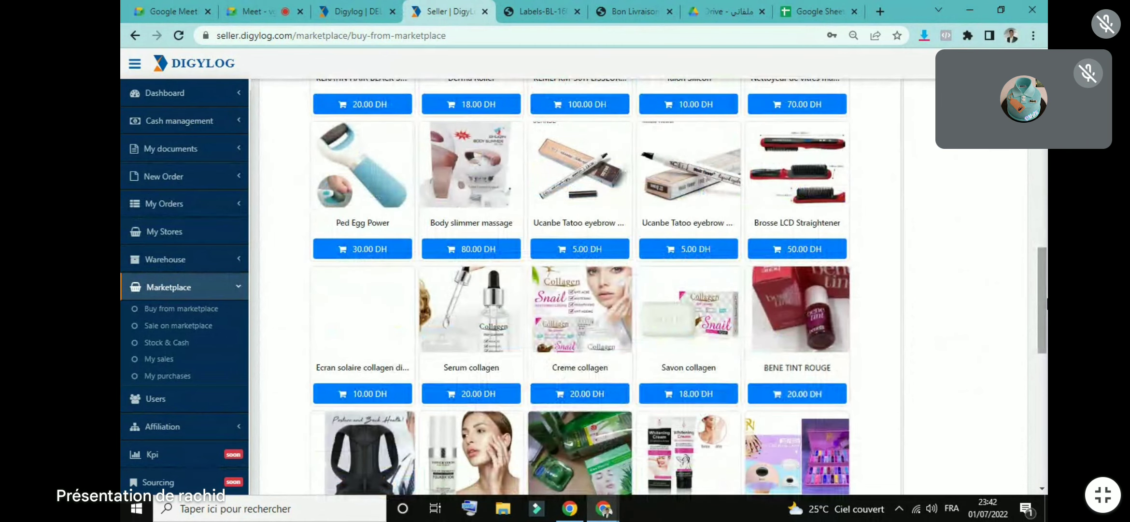
left_click_drag(1044, 328, 1045, 378)
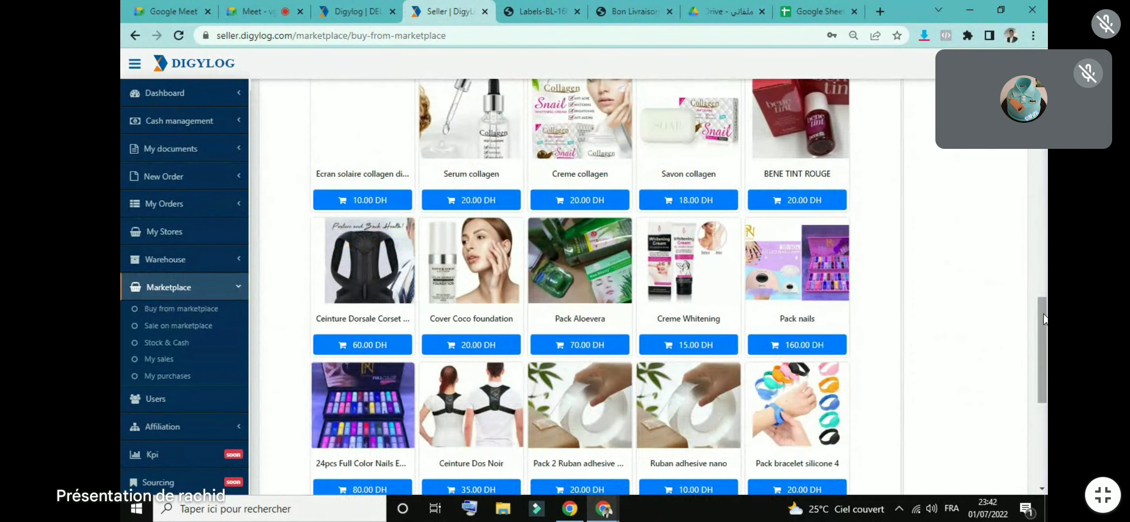
left_click_drag(756, 321, 840, 319)
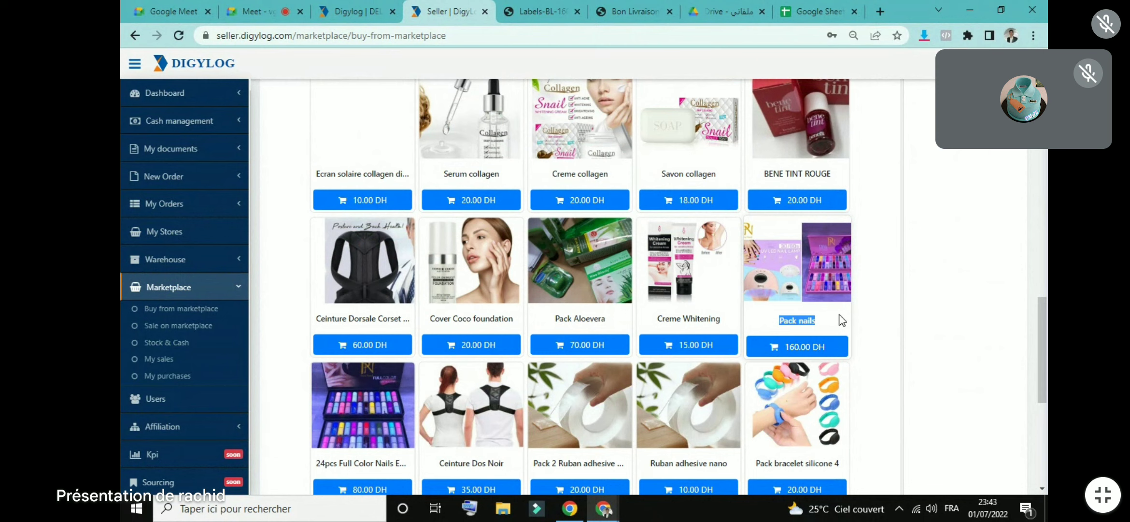
left_click_drag(1042, 347, 1042, 387)
scroll(123, 200, "up", 20)
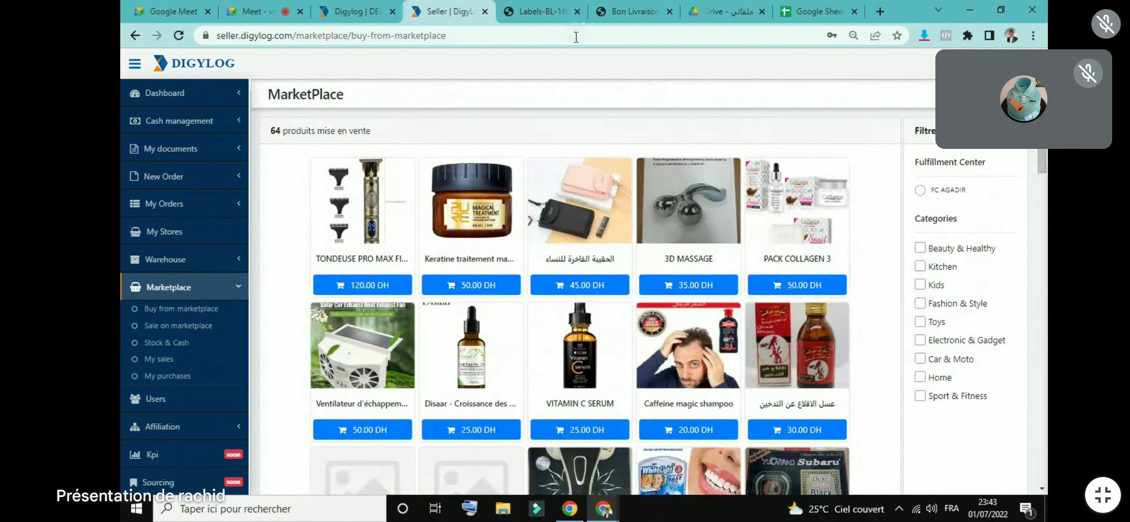
left_click(357, 7)
left_click(256, 11)
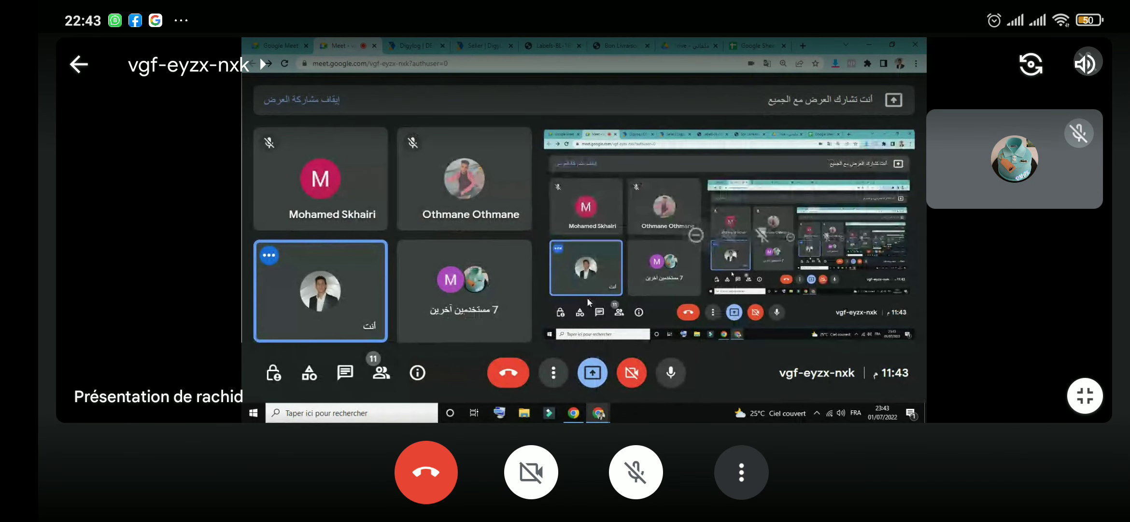
left_click(636, 471)
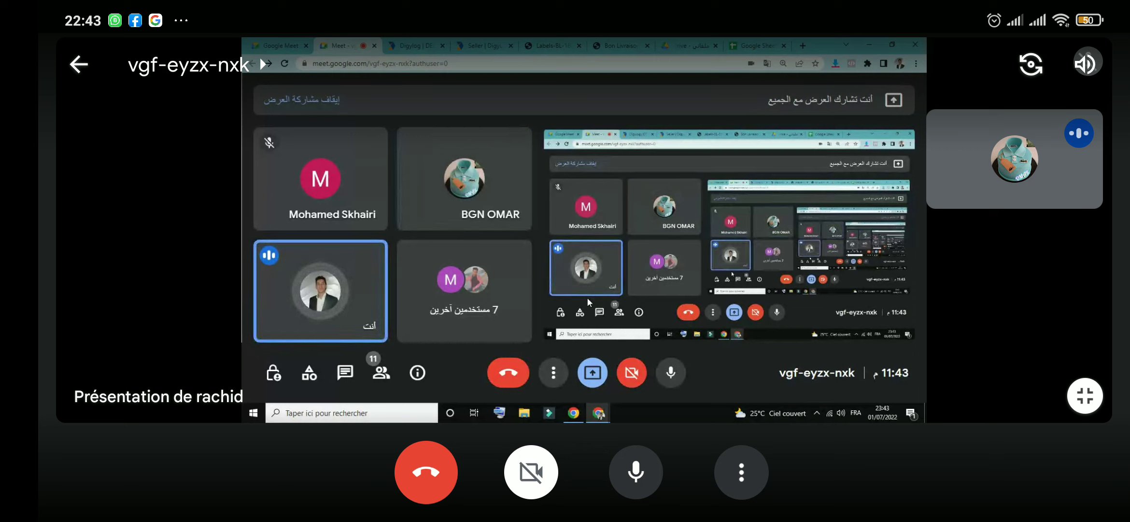
left_click(635, 471)
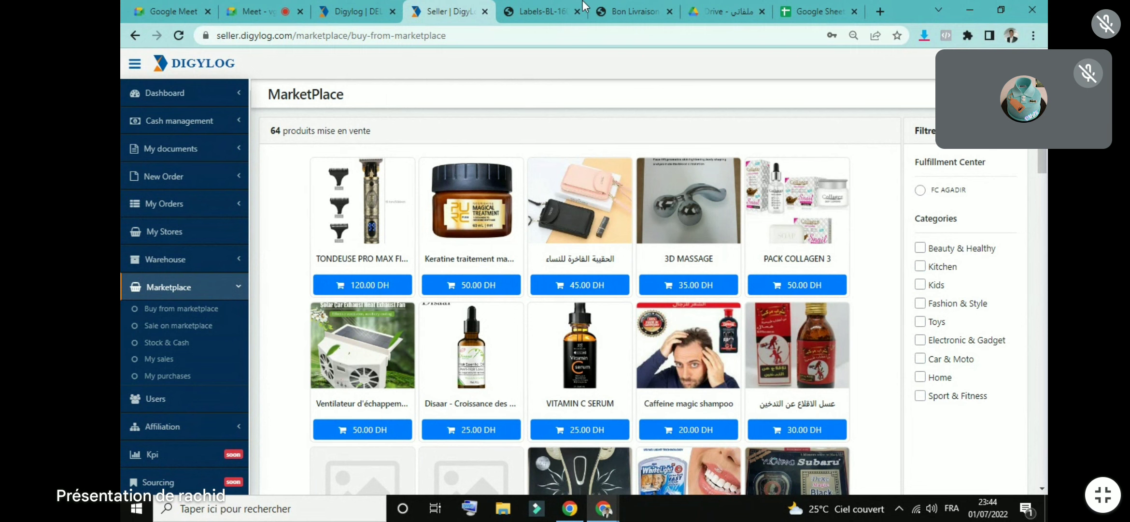
left_click(809, 8)
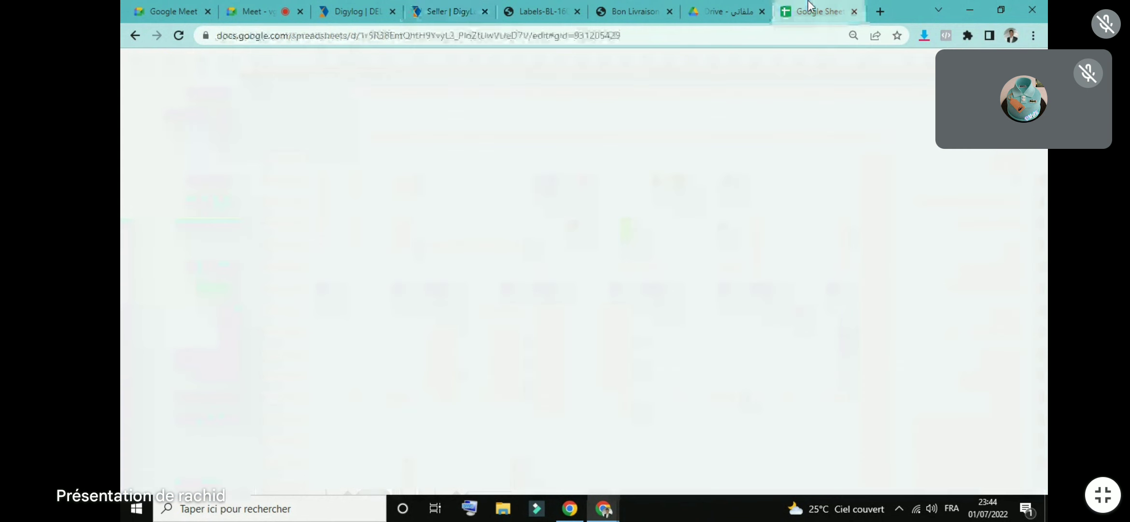
left_click(651, 190)
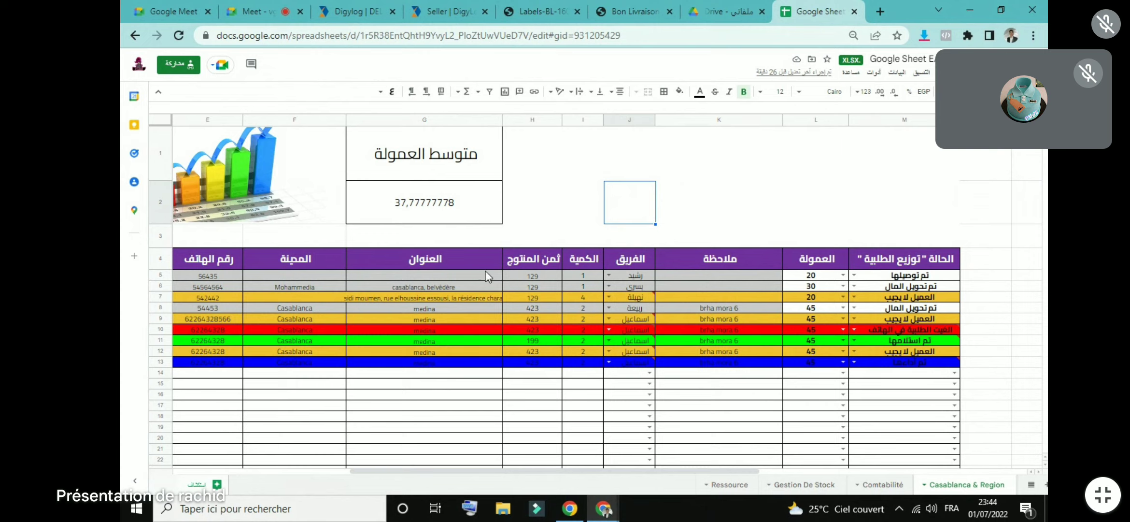
left_click(718, 172)
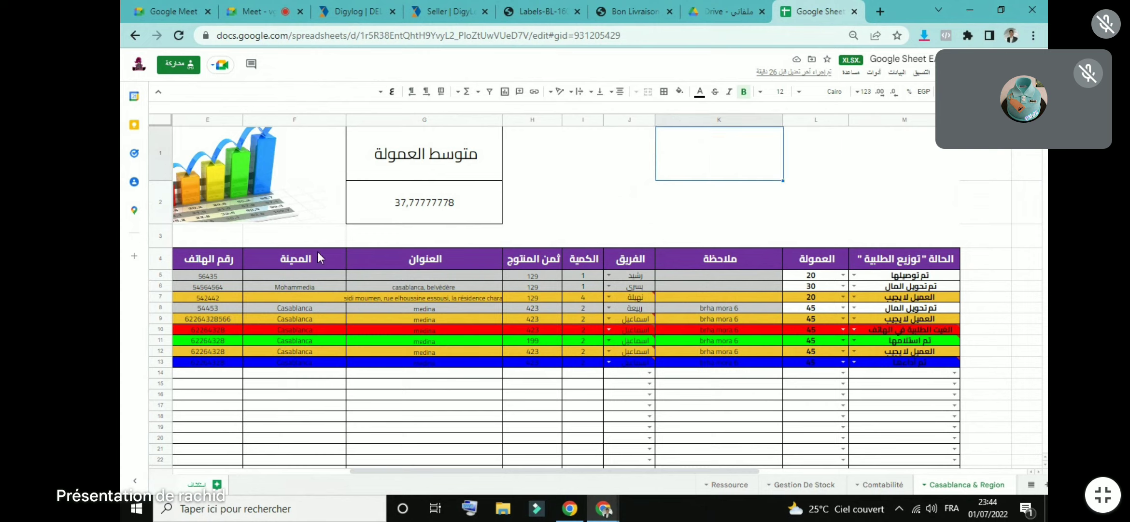
left_click(842, 176)
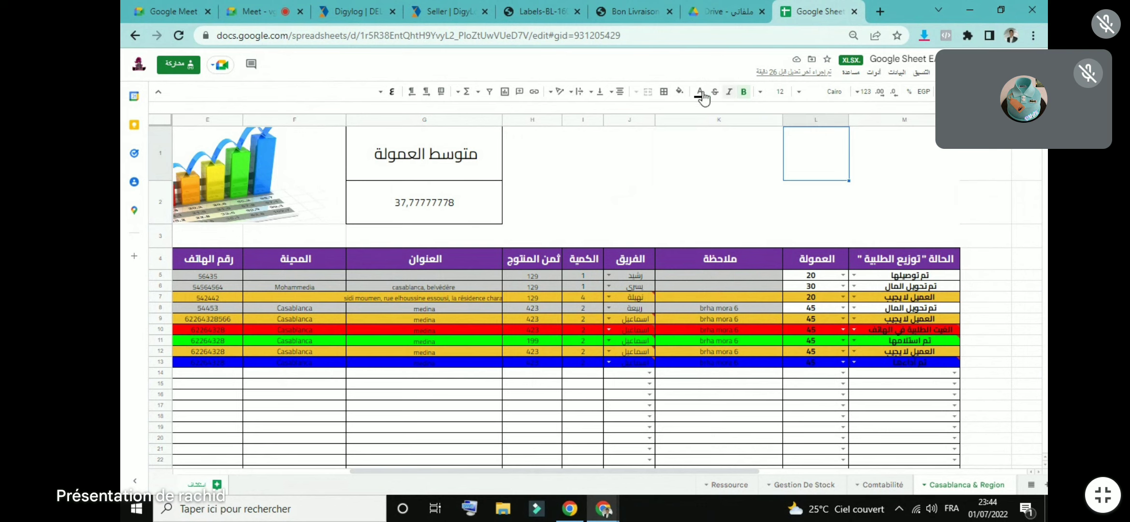
left_click(429, 4)
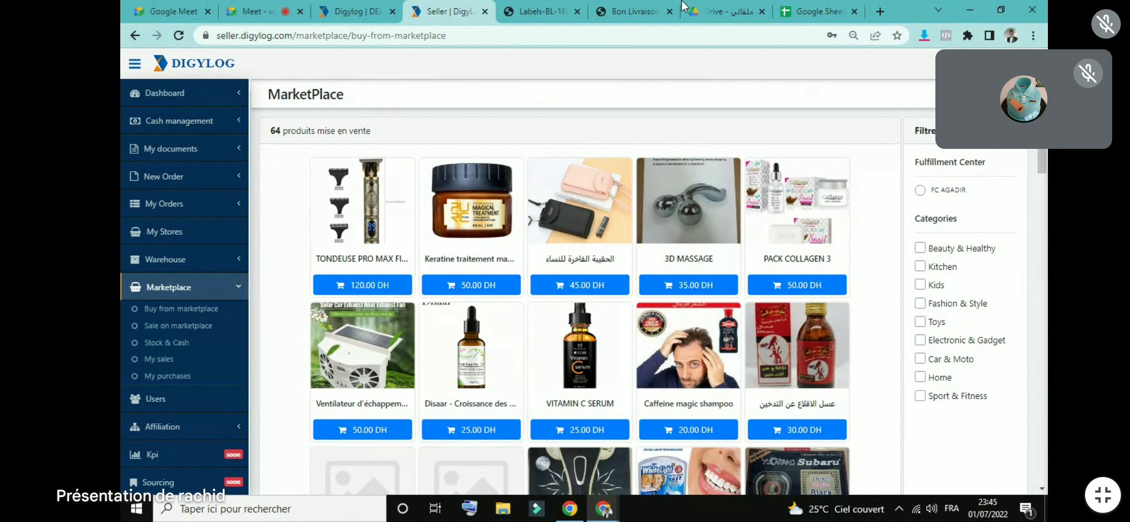
Step: Switch from the Digylog marketplace to the Google Meet call
left_click(268, 10)
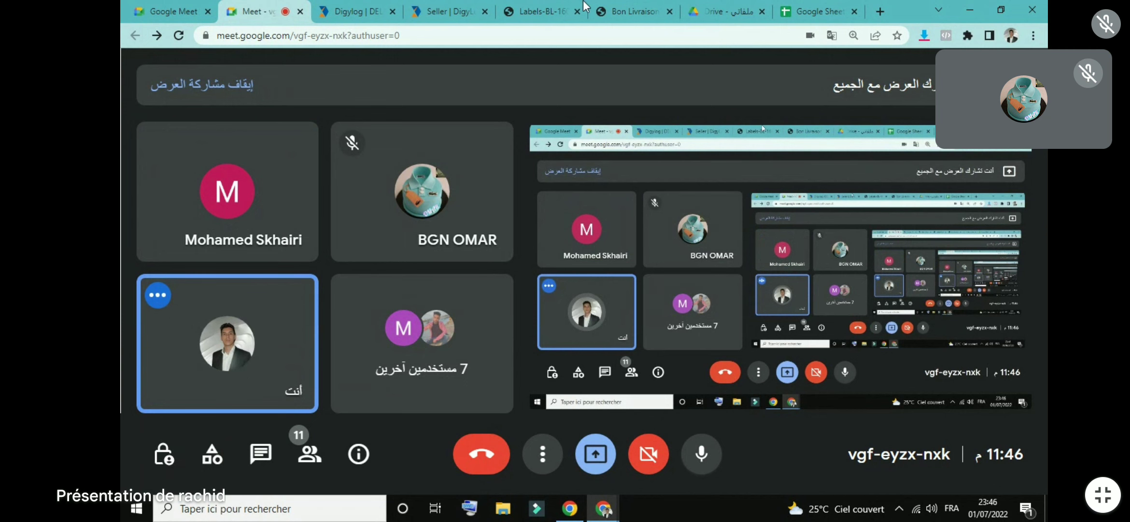
Step: In Google Drive, start a file upload from the computer, then cancel it
left_click(801, 11)
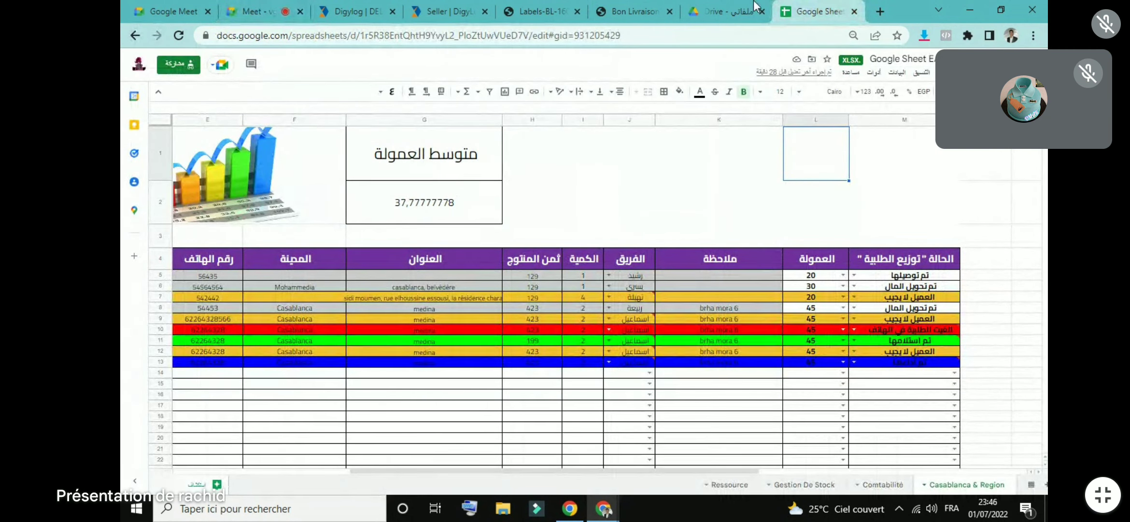
left_click(744, 11)
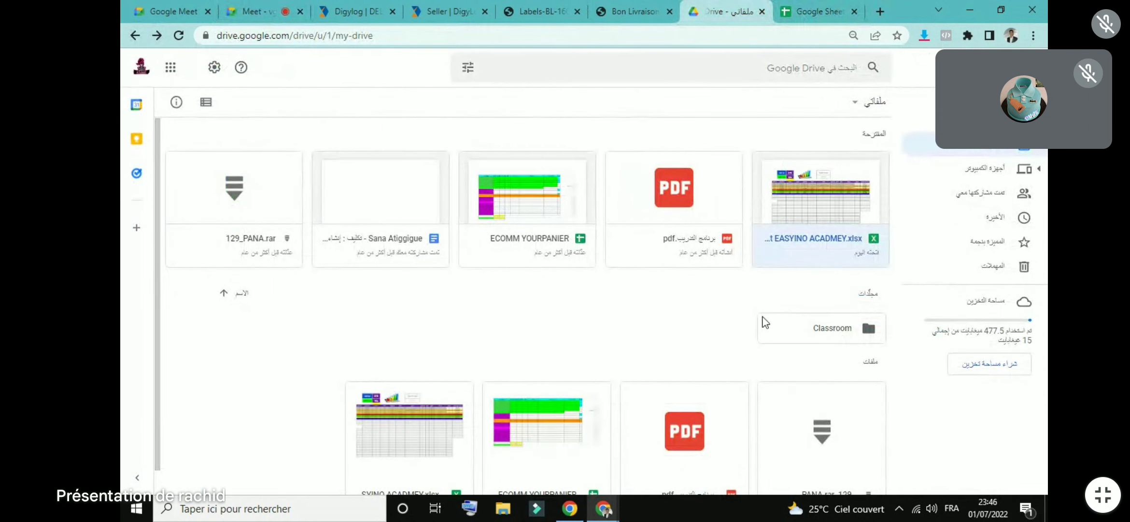
left_click(171, 67)
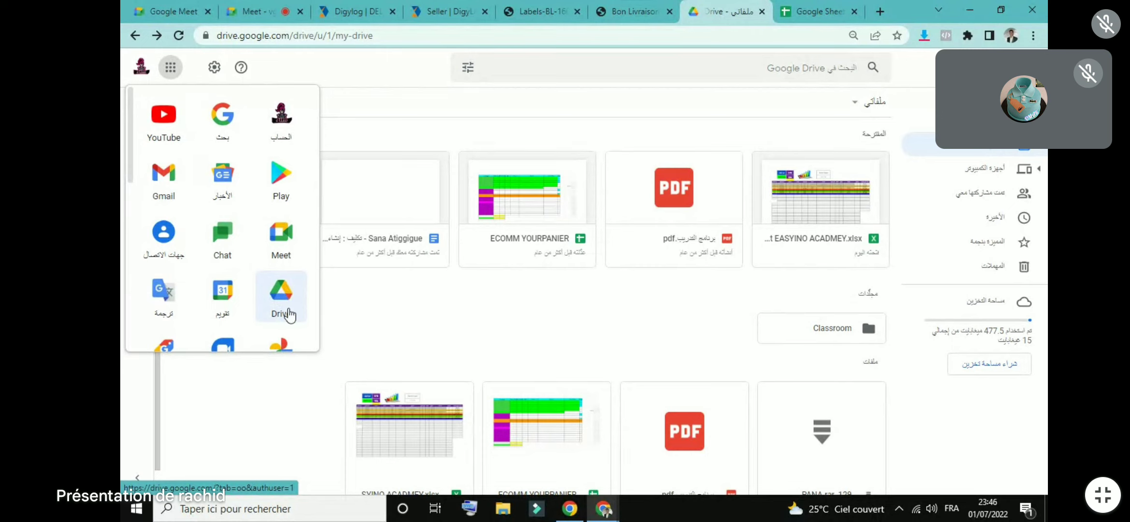
left_click(484, 315)
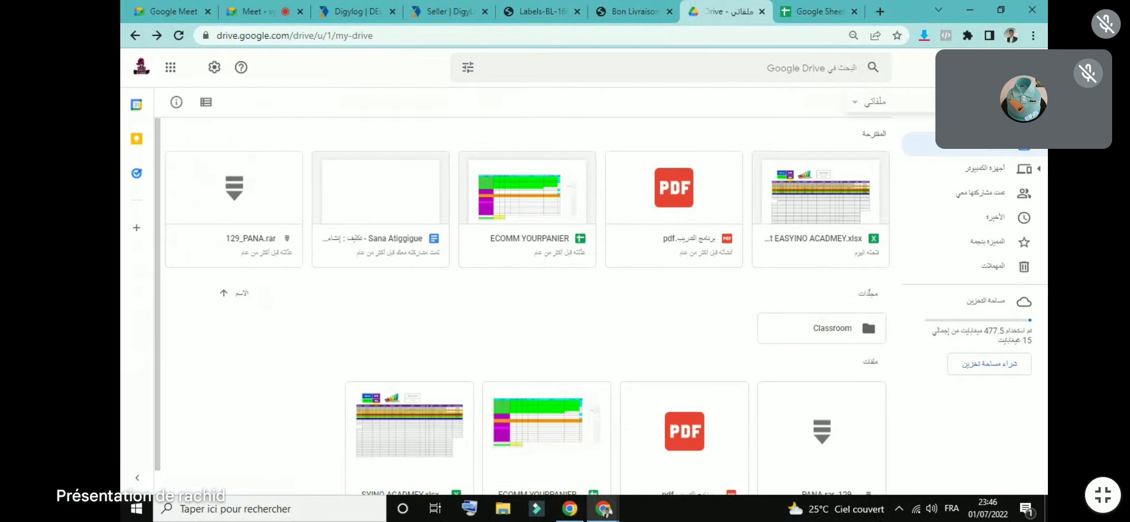
left_click(980, 108)
left_click(969, 151)
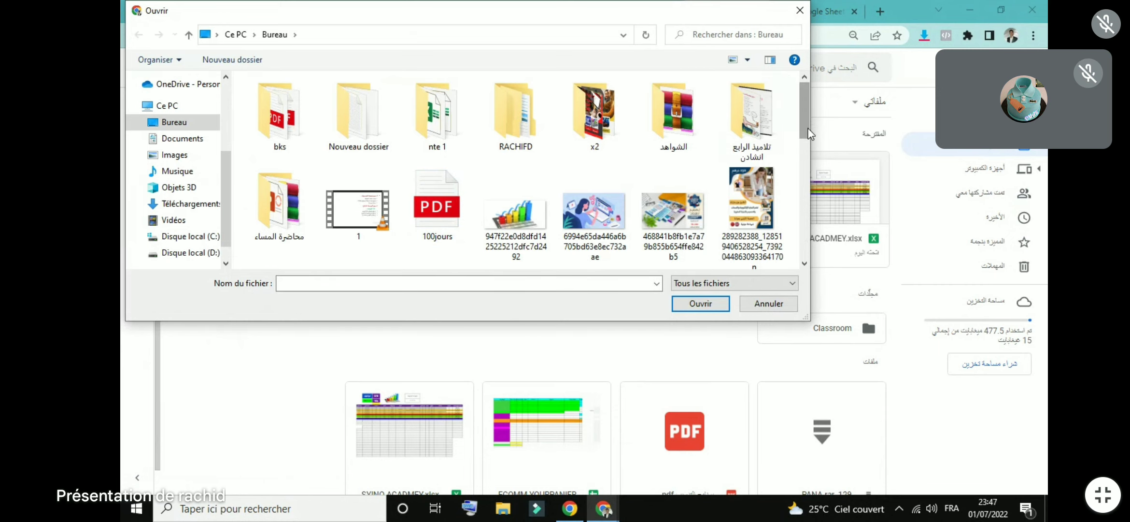
scroll(809, 126, "down", 3)
left_click(792, 305)
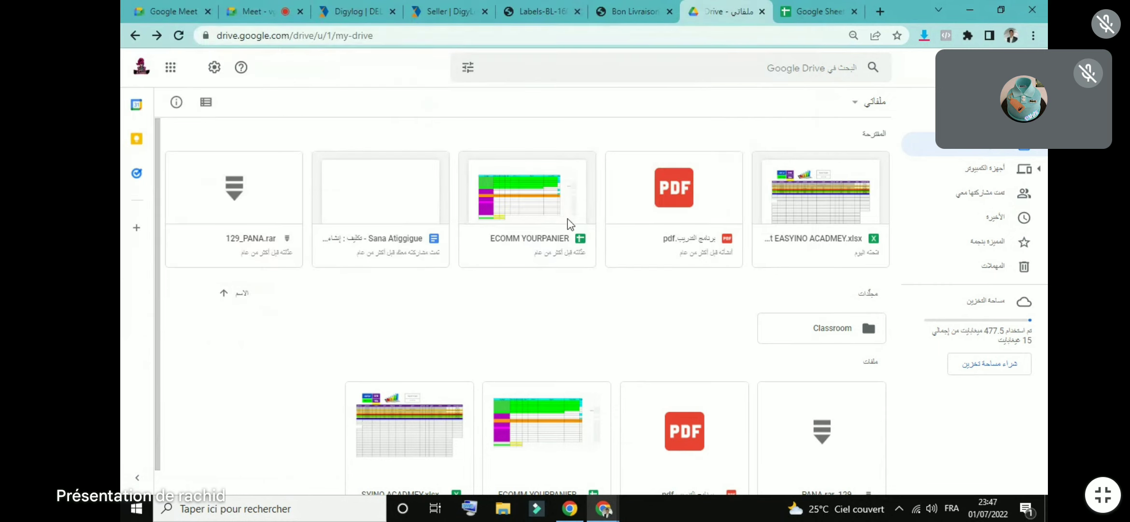
Step: Admit the waiting participant to the Meet call and return to the order spreadsheet
left_click(265, 7)
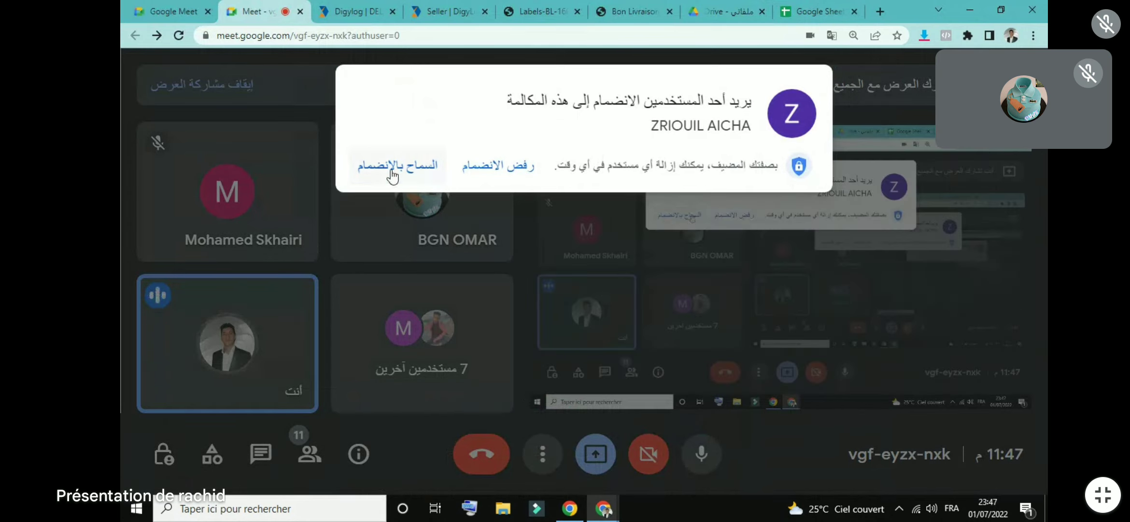
left_click(391, 170)
left_click(816, 11)
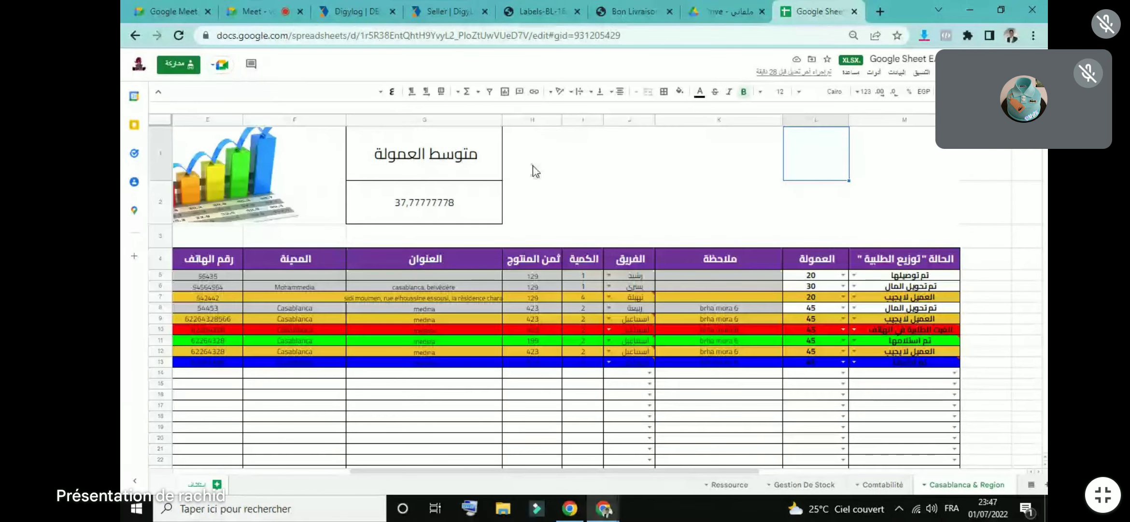
Step: Move from the order sheet to the Gestion De Stock sheet's product stock table
left_click(208, 285)
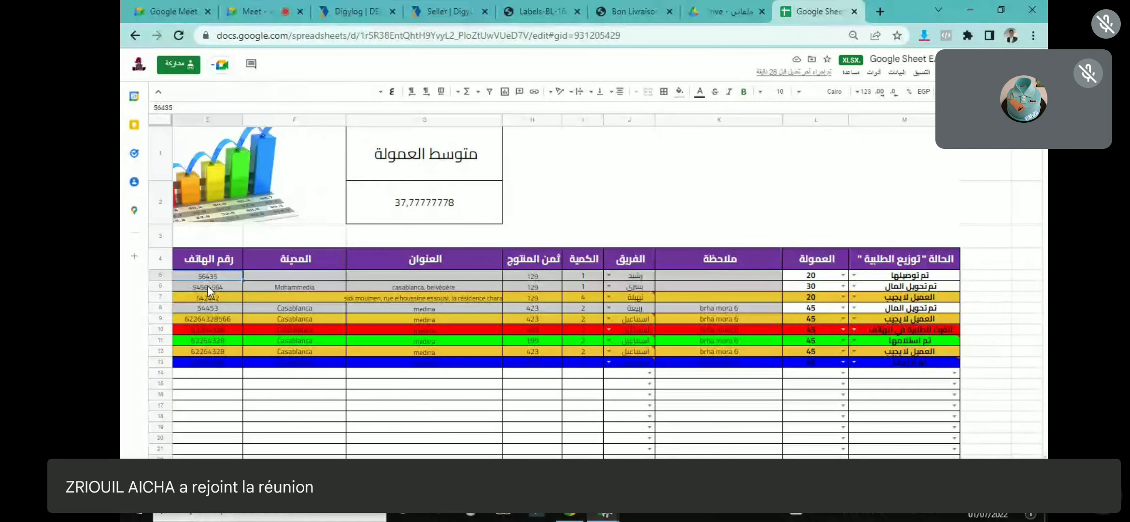
scroll(565, 290, "down", 2)
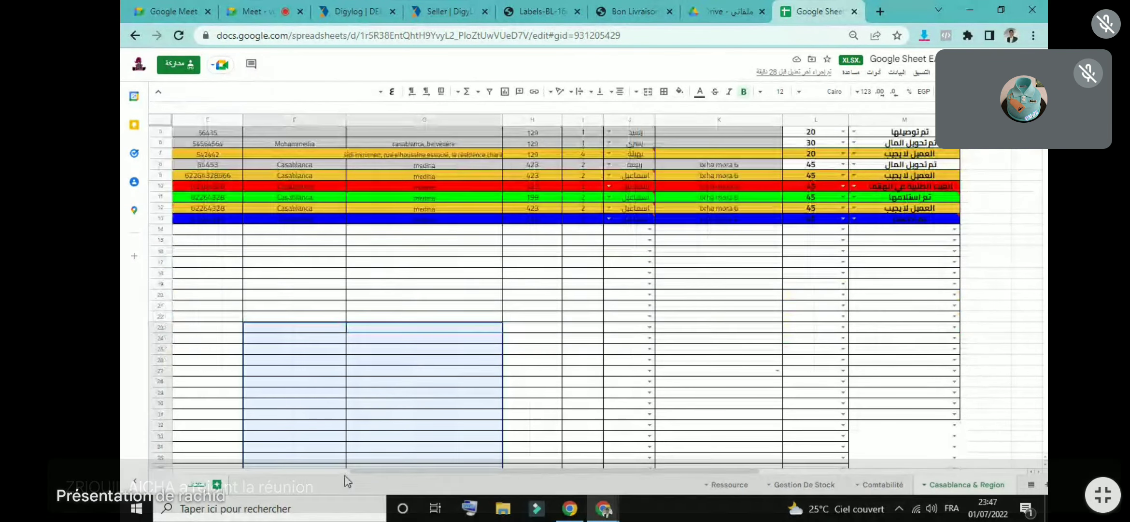
left_click_drag(361, 471, 220, 483)
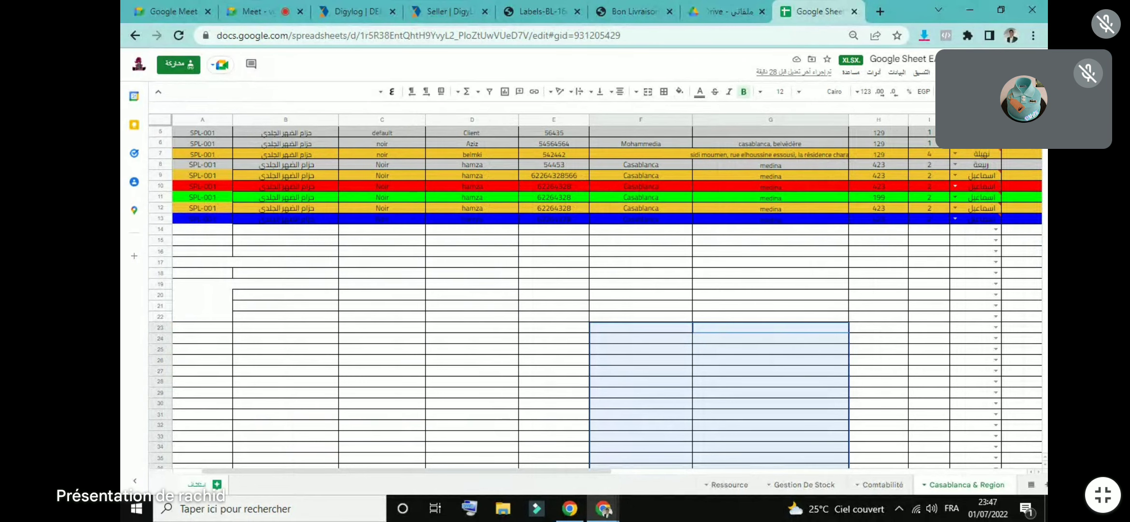
scroll(183, 213, "up", 2)
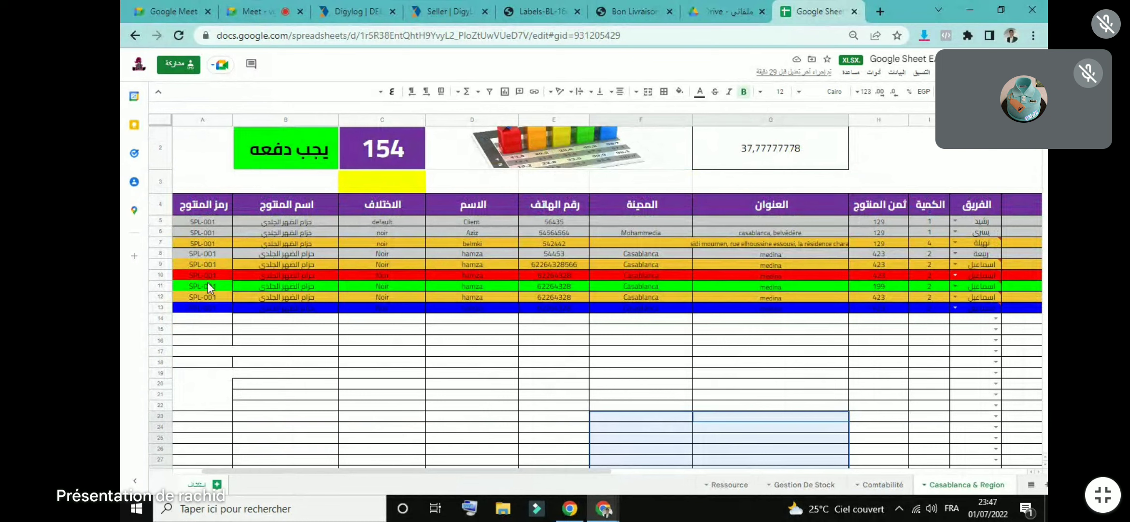
left_click(801, 484)
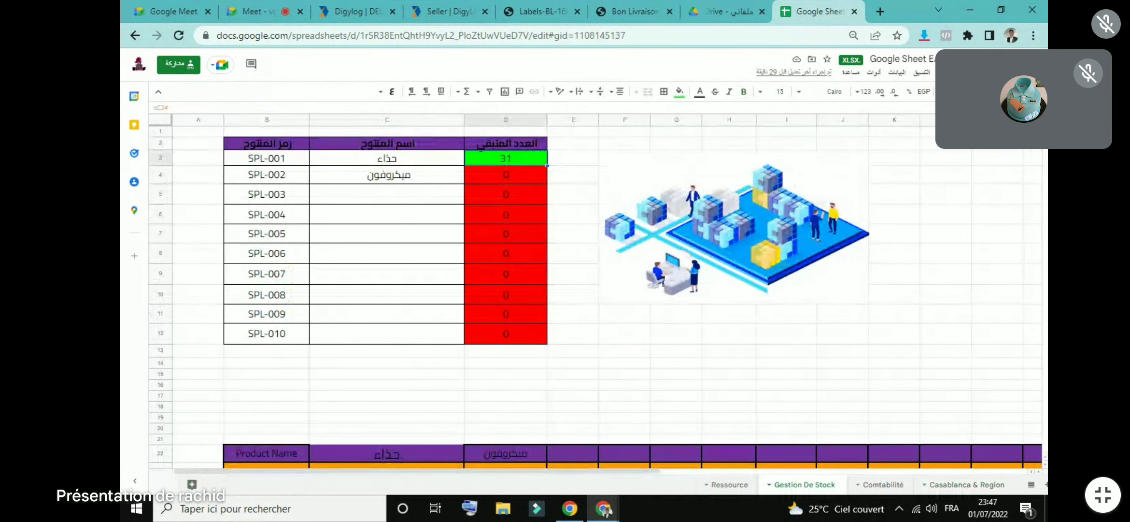
scroll(244, 270, "down", 8)
scroll(244, 271, "up", 2)
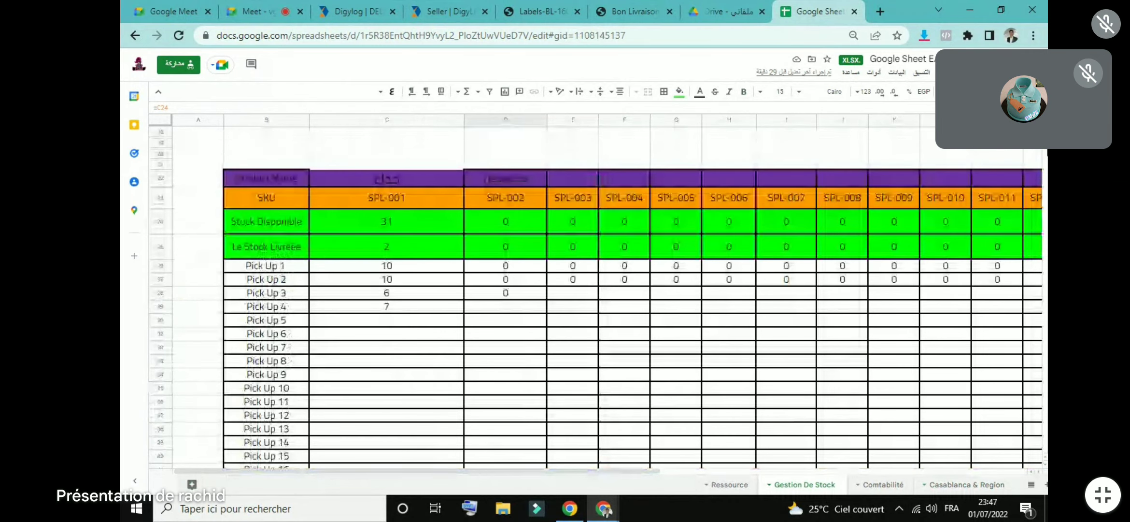
left_click(268, 267)
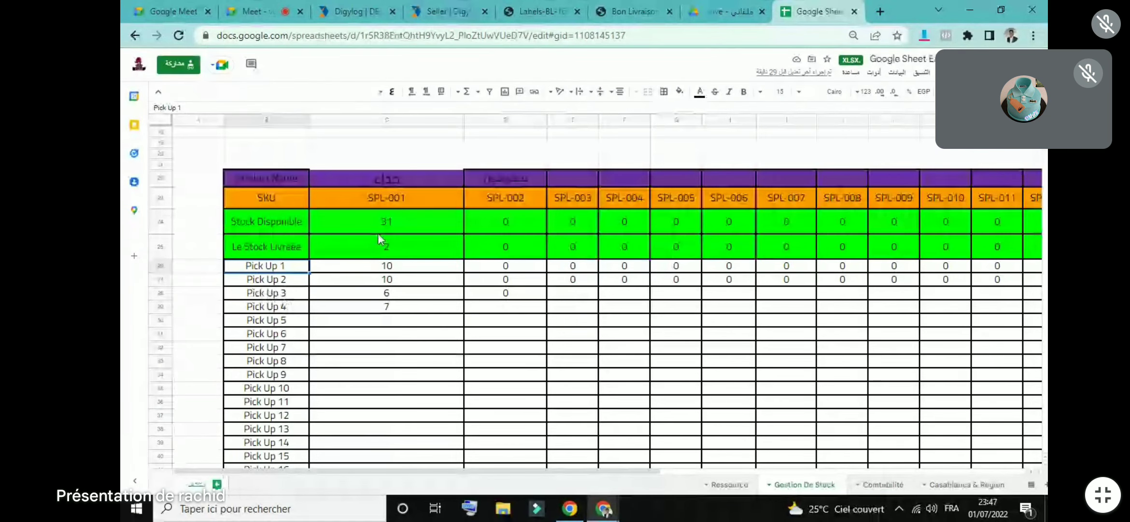
Step: Enter the product name منشفة in E22, above SKU SPL-003, in Arabic
double_click(383, 197)
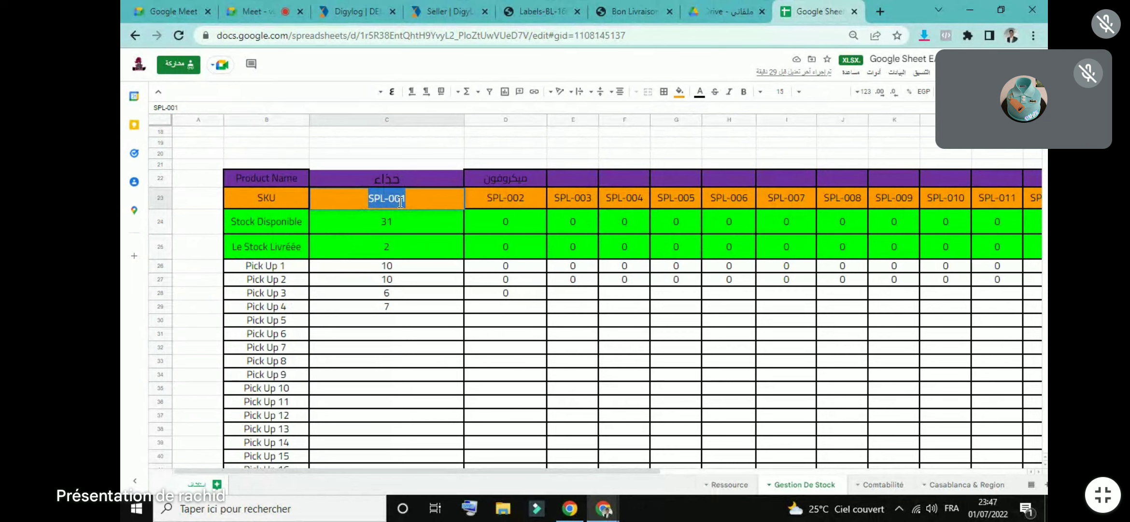
left_click(505, 201)
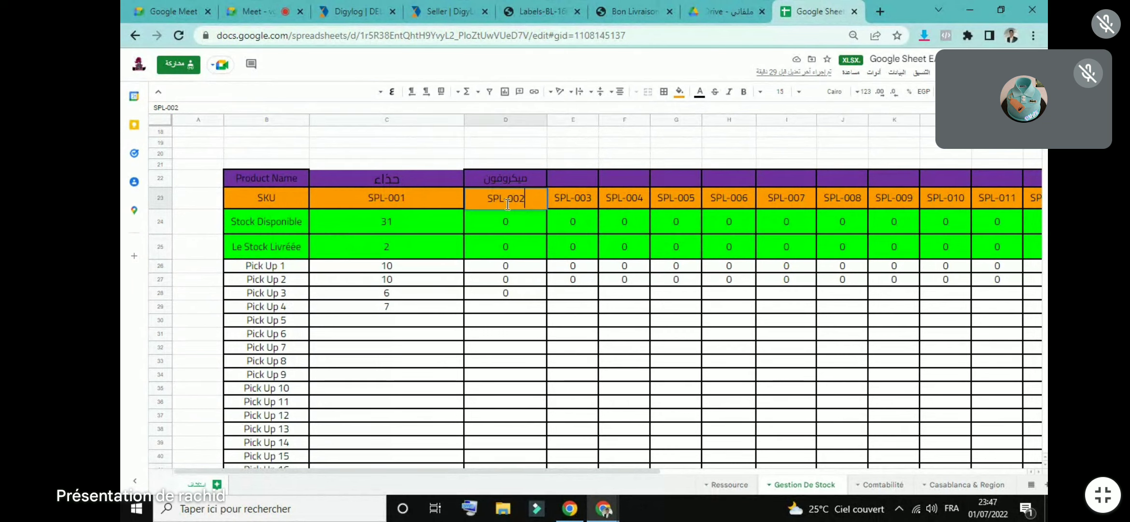
left_click(577, 182)
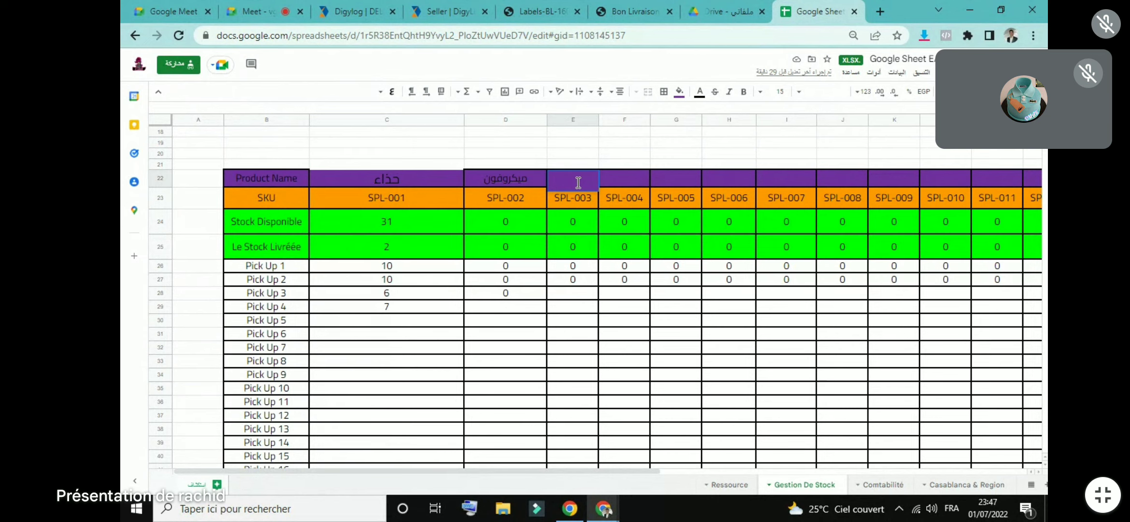
type("EGH?")
key("BackSpace")
key("BackSpace")
key("BackSpace")
key("BackSpace")
key("alt+shift")
type("منشفة")
left_click(640, 144)
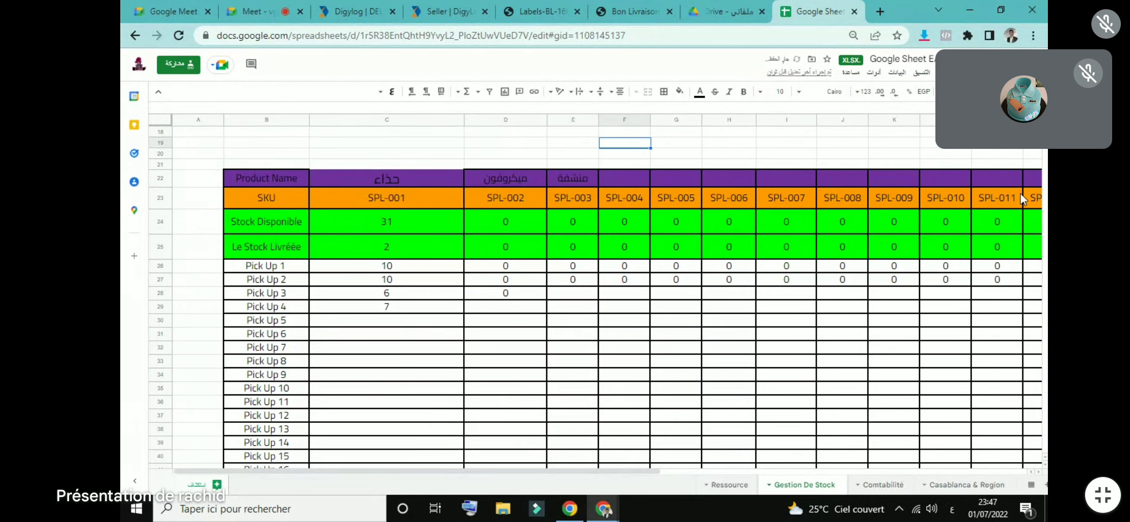
Step: Copy the SPL-003 code from cell B5 and go to the Casablanca & Region sheet
scroll(387, 208, "up", 6)
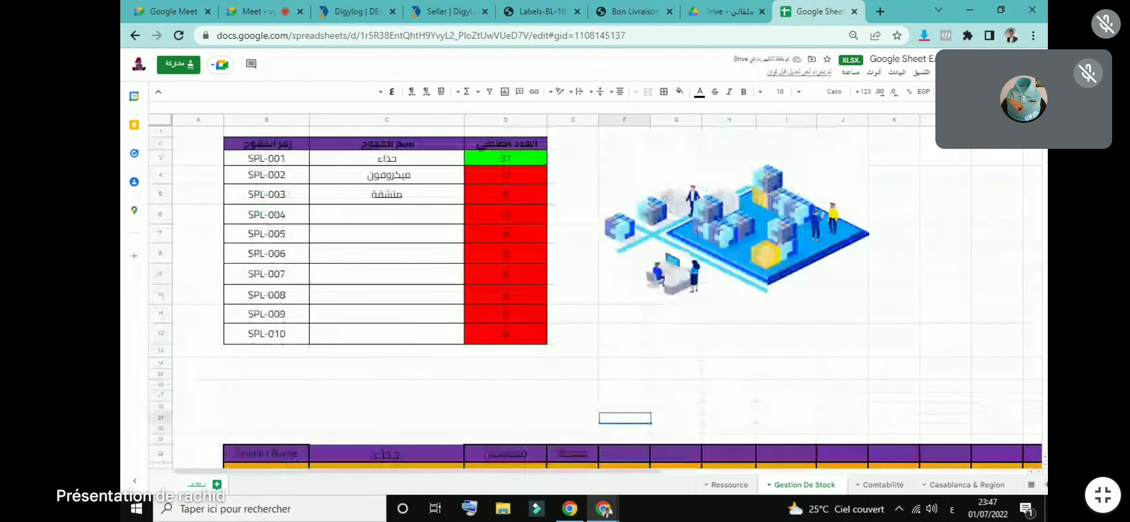
double_click(270, 196)
right_click(271, 195)
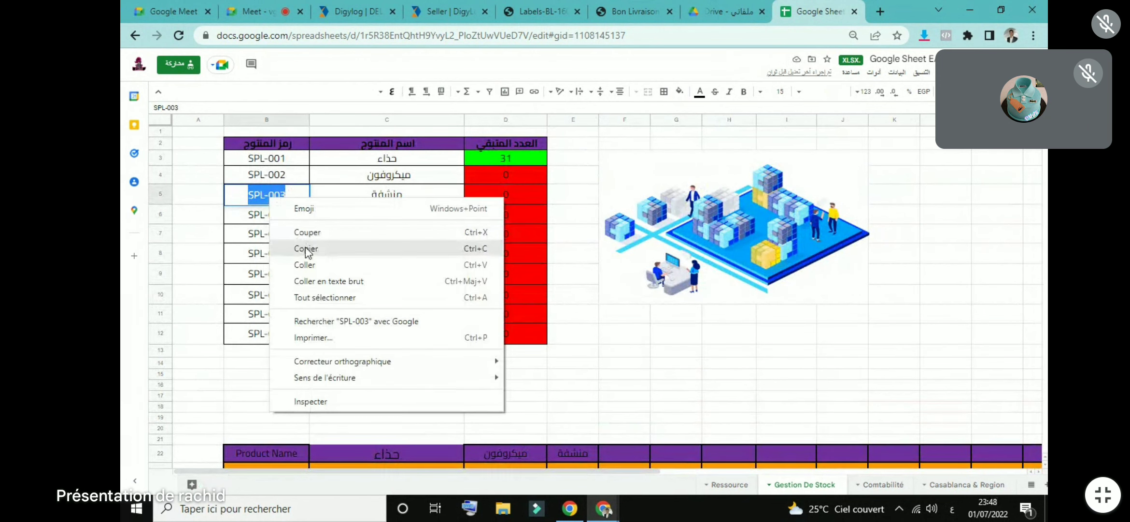
left_click(311, 251)
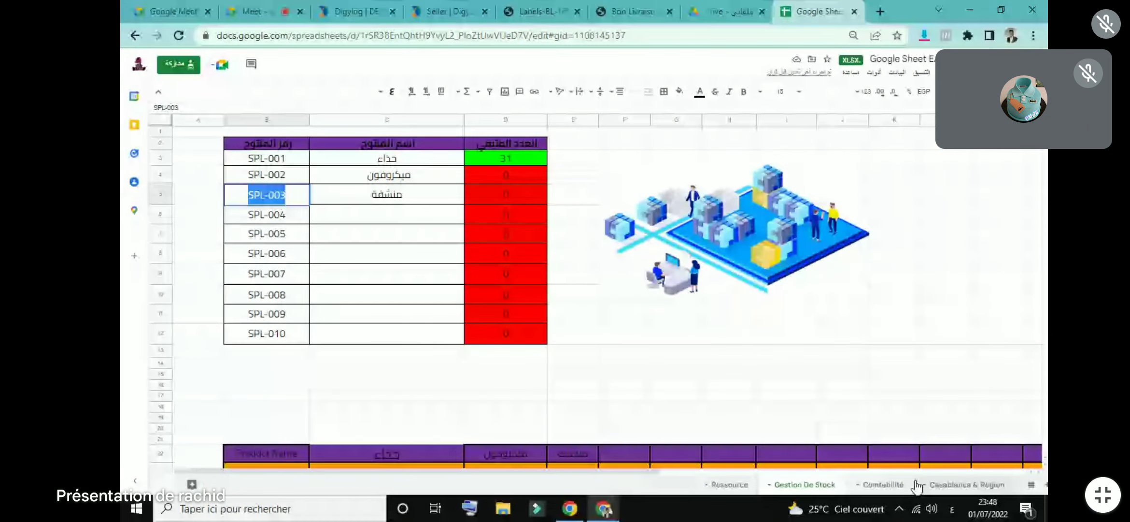
left_click(917, 485)
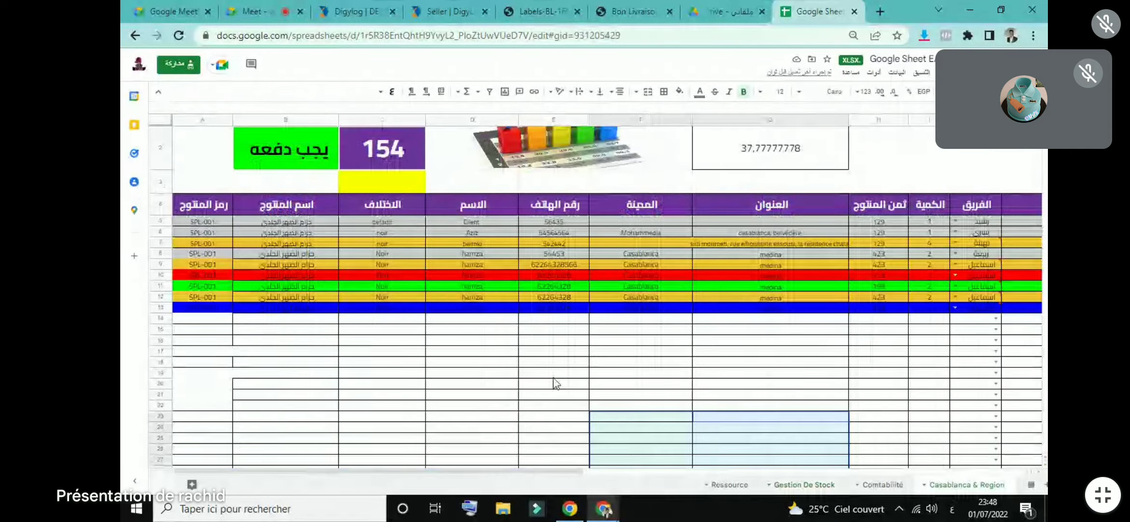
Step: Paste SPL-003 into cell A14 as the new order's product code
left_click(199, 318)
right_click(219, 320)
left_click(234, 217)
left_click(290, 372)
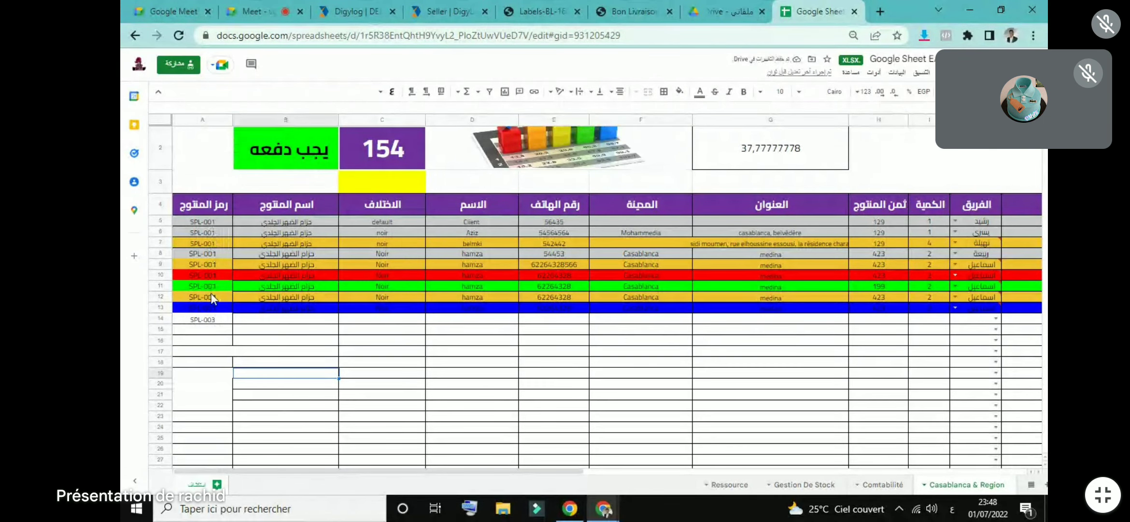
Step: After checking Gestion De Stock, change the first order's product name in B5 to حذاء
left_click(804, 483)
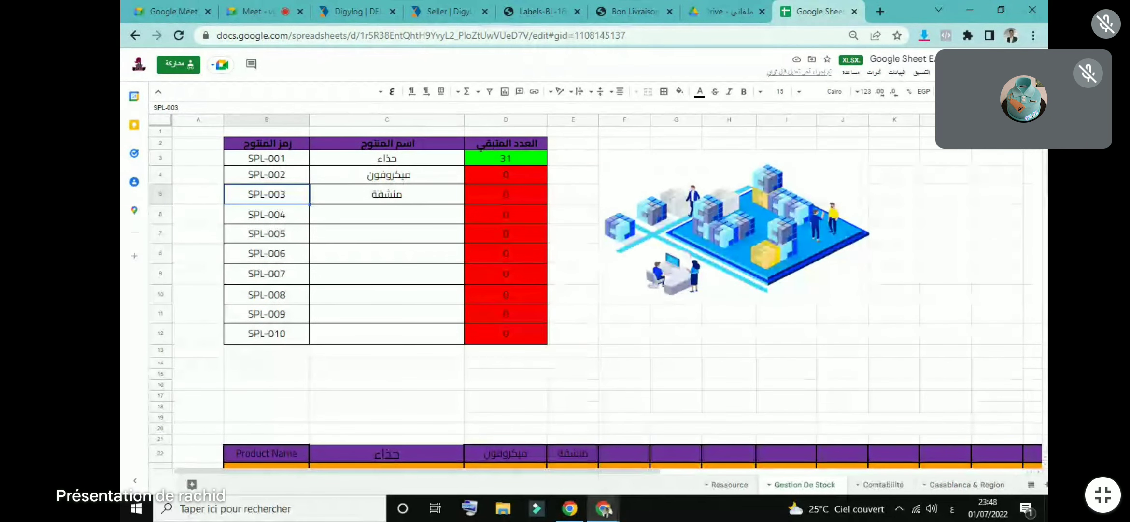
scroll(395, 317, "down", 5)
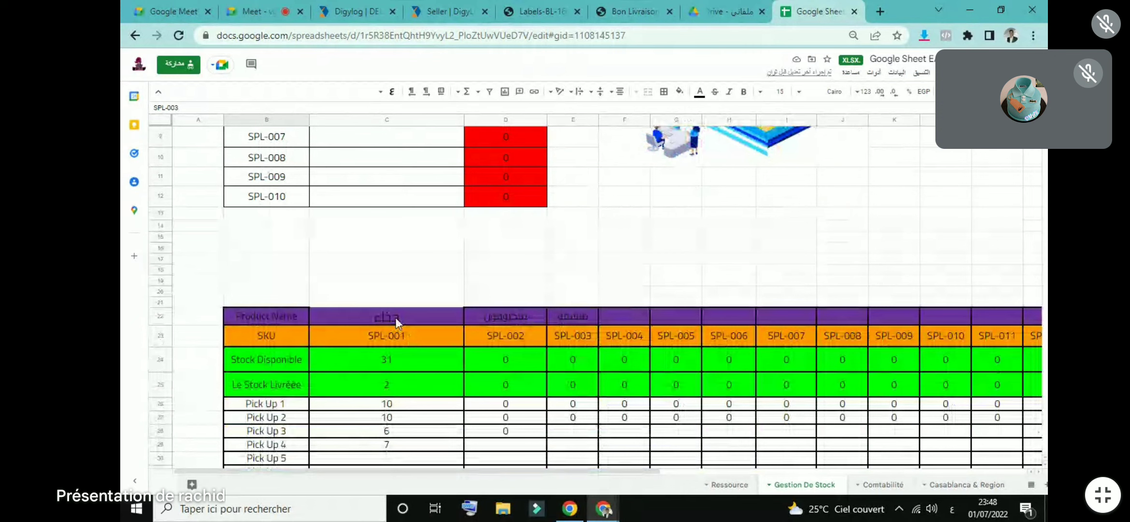
left_click(968, 485)
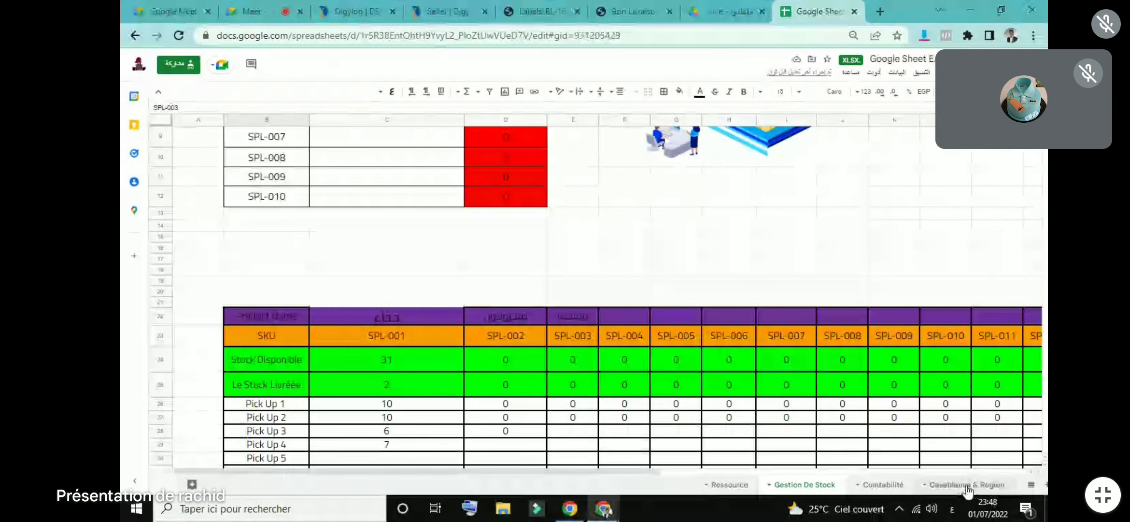
double_click(319, 223)
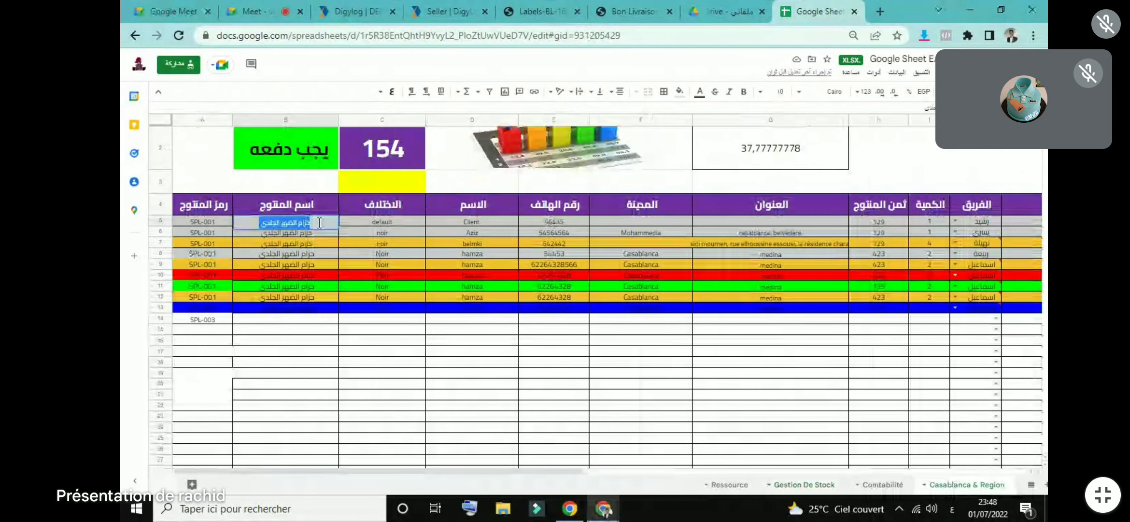
type("حذاء")
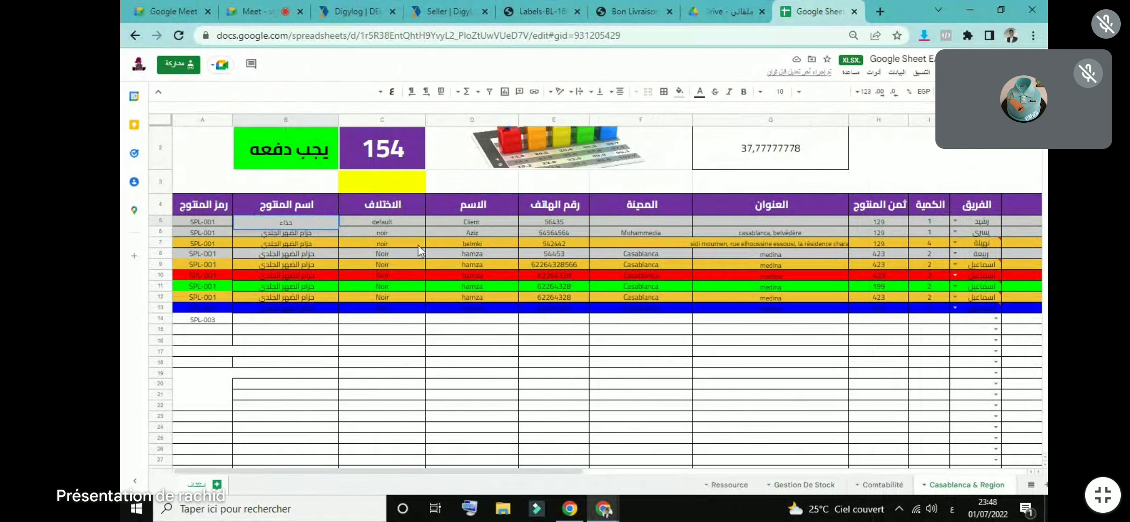
left_click(386, 224)
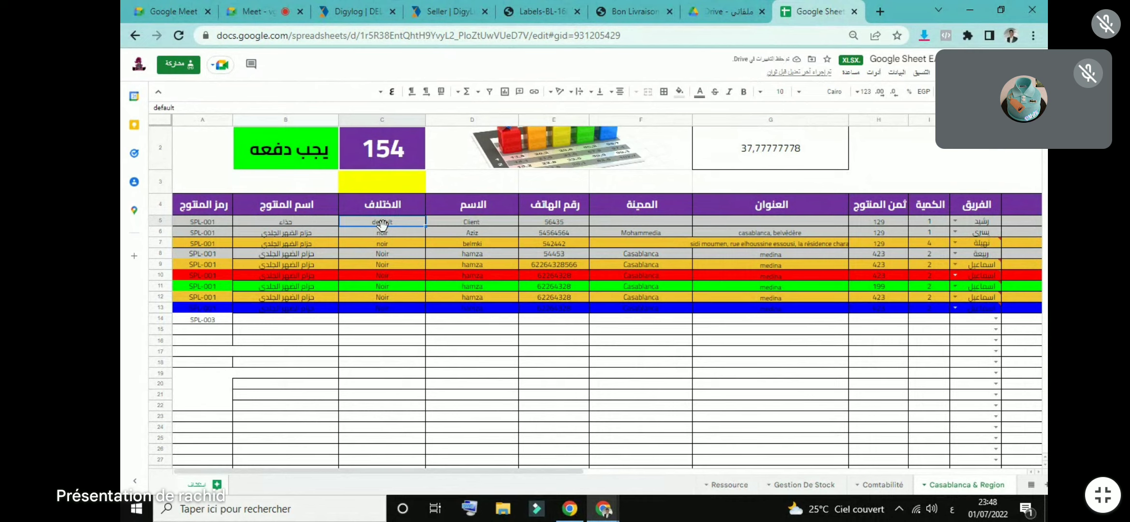
Step: Review cell C5's default value, then select the name and city entries in rows 5–12
double_click(392, 220)
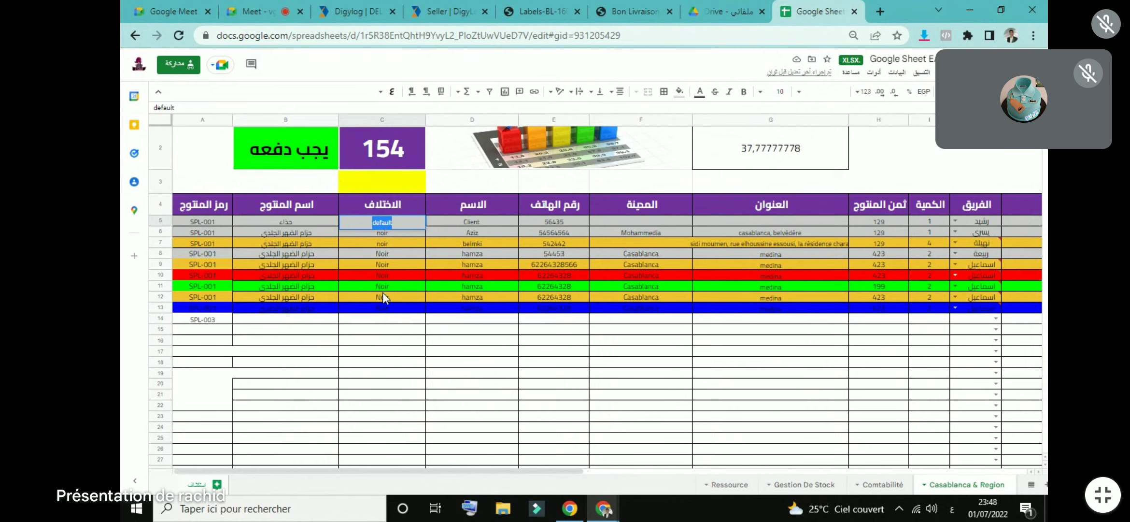
left_click(393, 331)
left_click(385, 225)
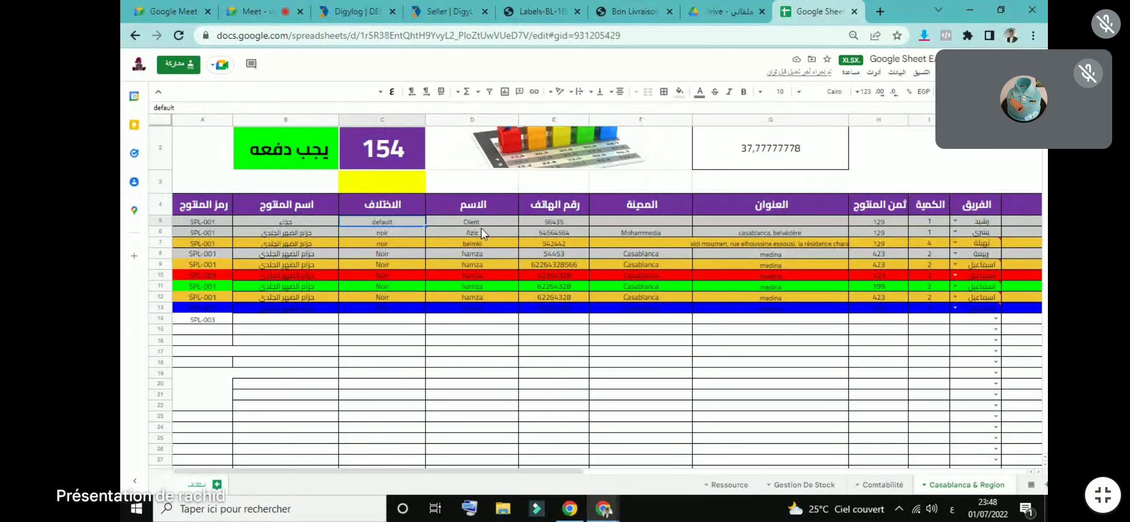
left_click_drag(486, 219, 479, 293)
left_click(581, 214)
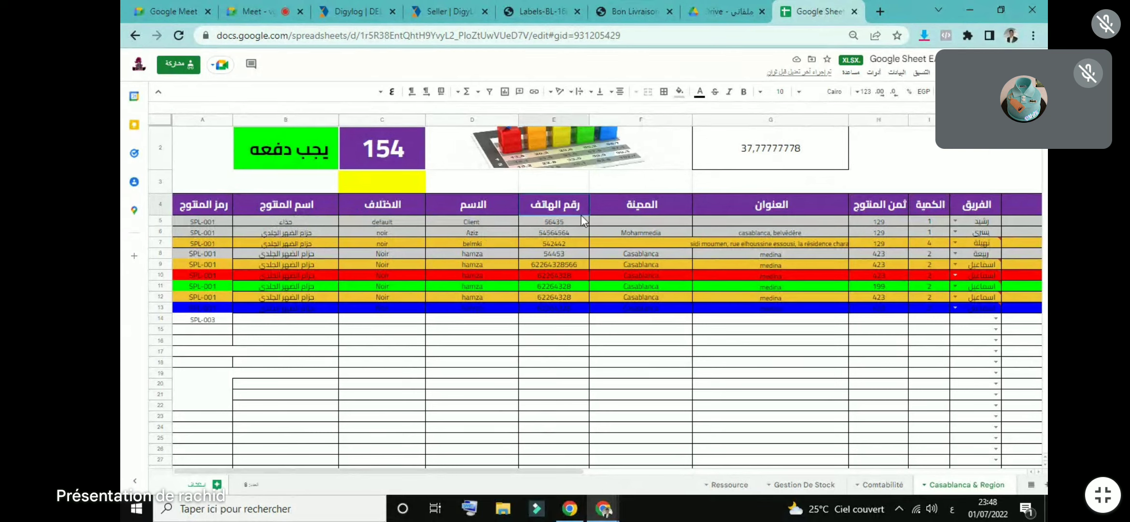
left_click_drag(657, 224, 657, 297)
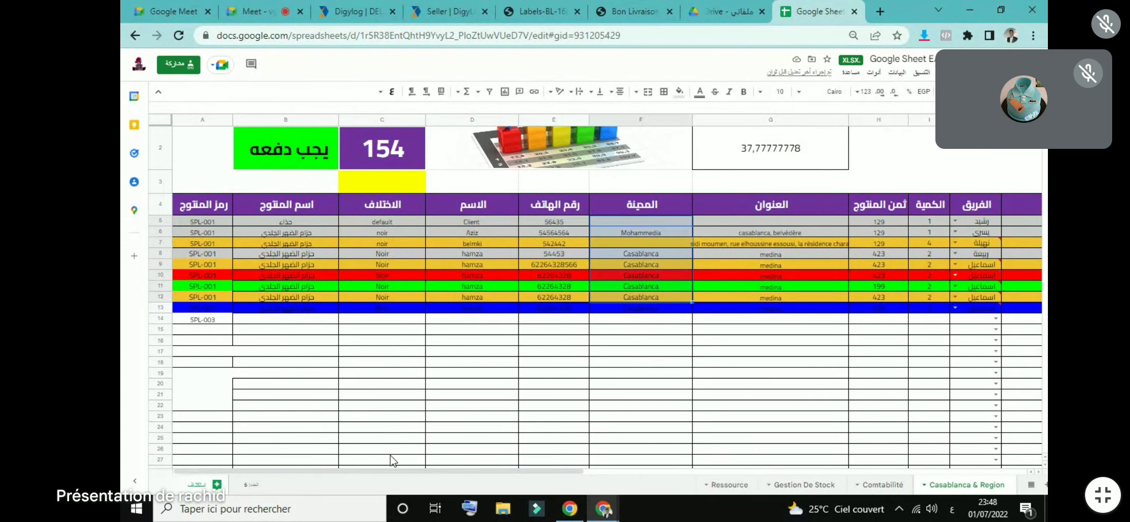
left_click_drag(469, 471, 599, 489)
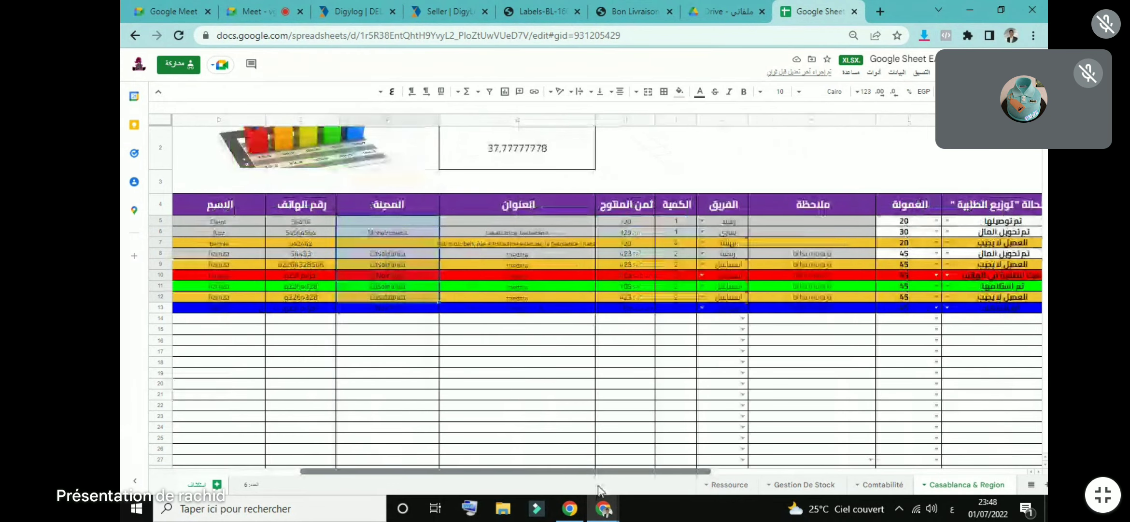
left_click_drag(533, 220, 533, 286)
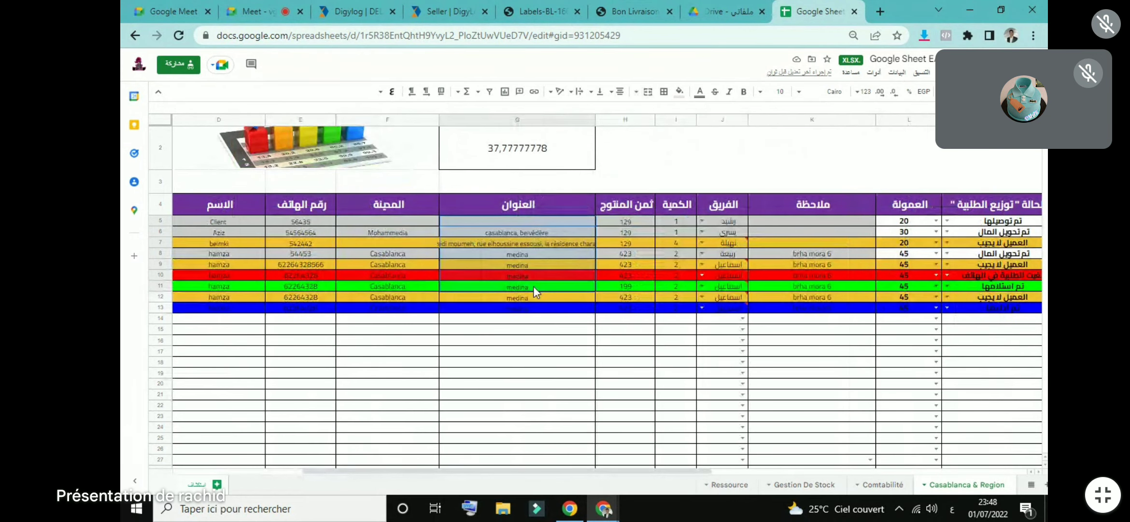
left_click(624, 214)
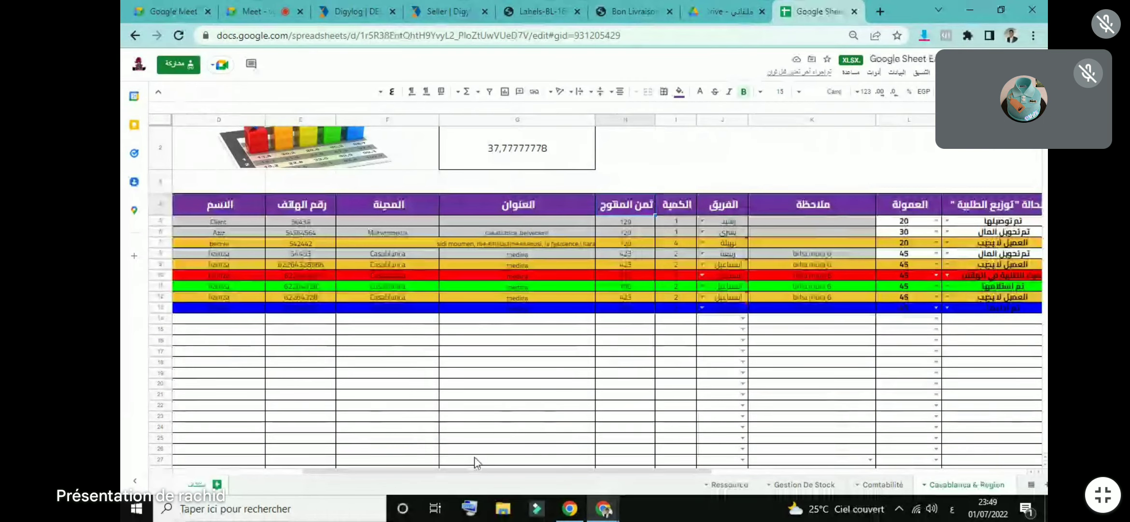
left_click_drag(487, 476, 523, 476)
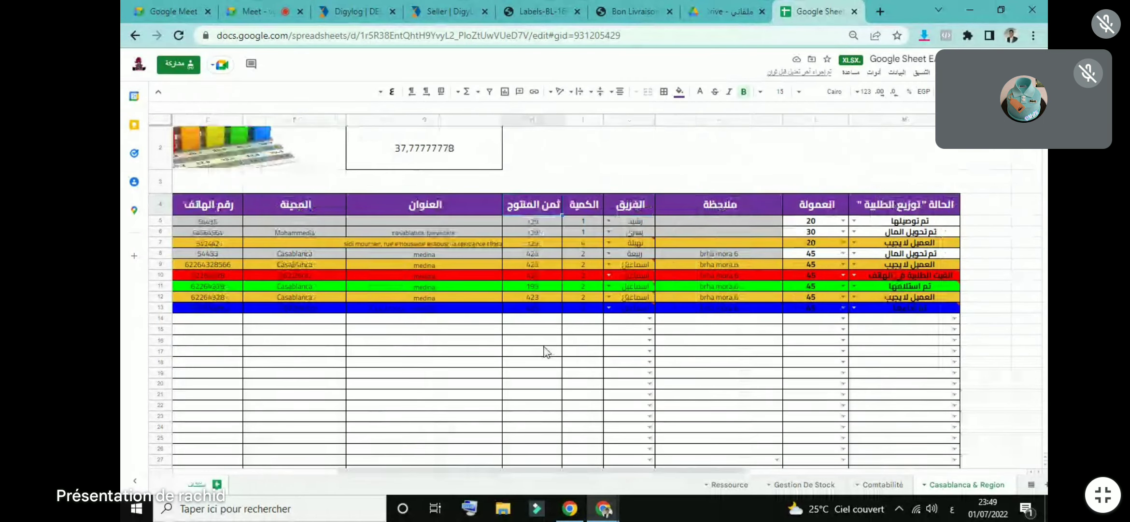
left_click(534, 244)
left_click(578, 222)
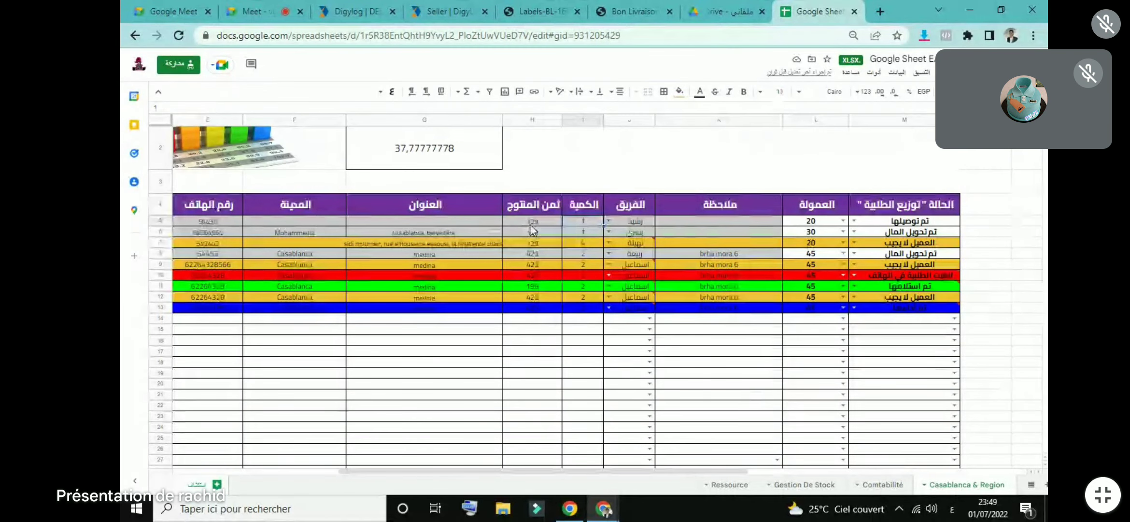
double_click(576, 220)
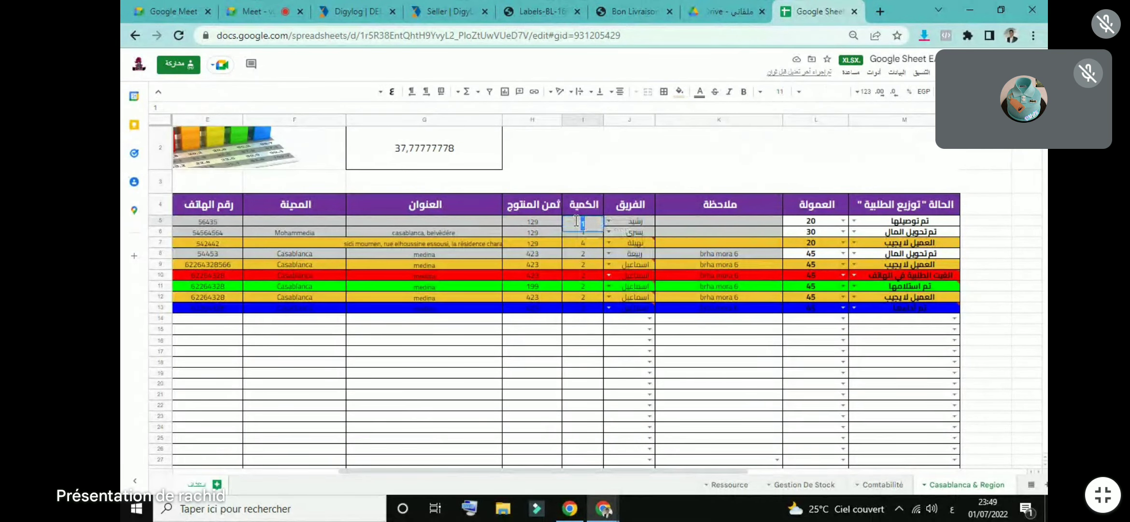
type("2")
left_click(637, 166)
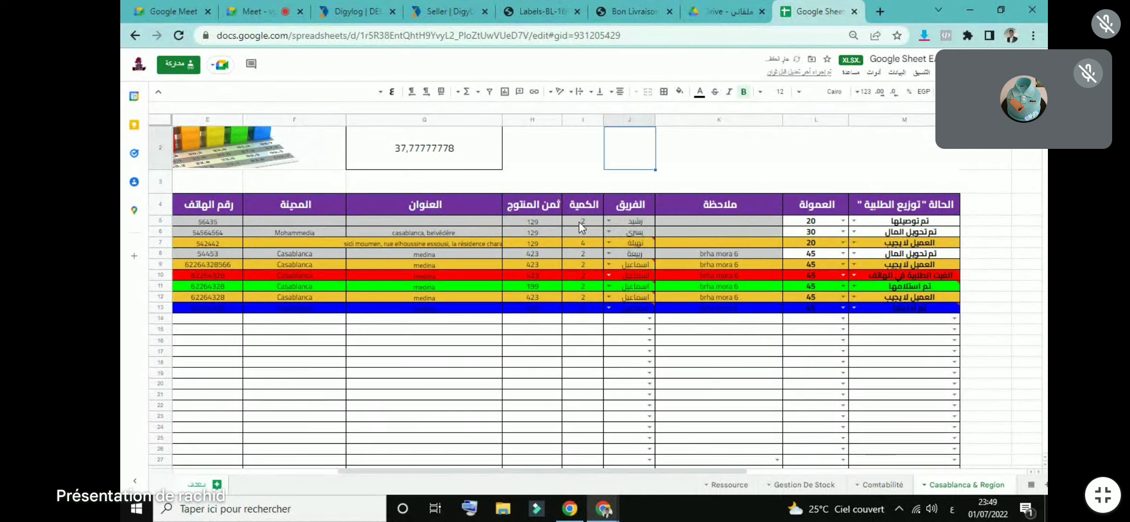
left_click(608, 219)
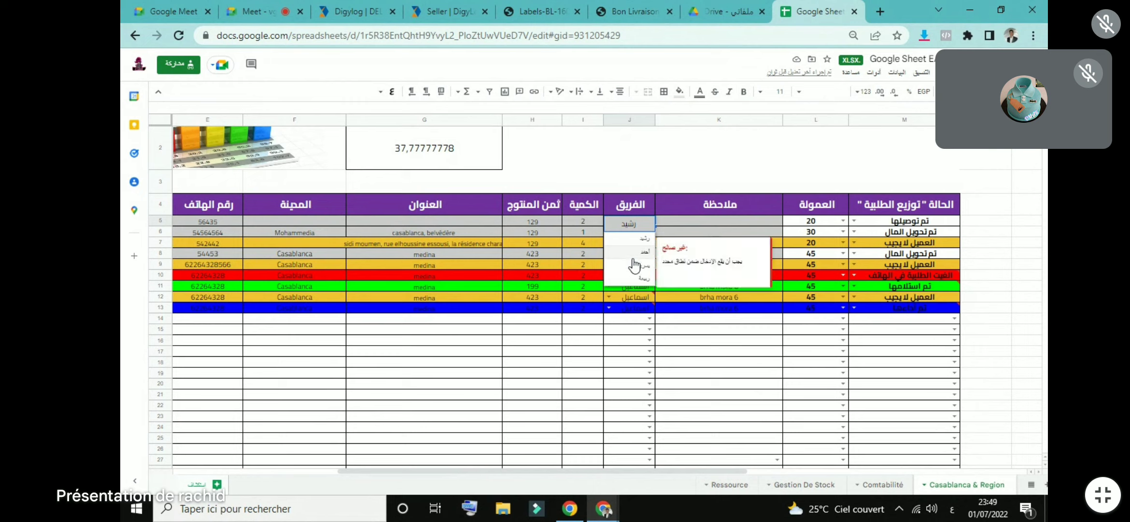
left_click(680, 128)
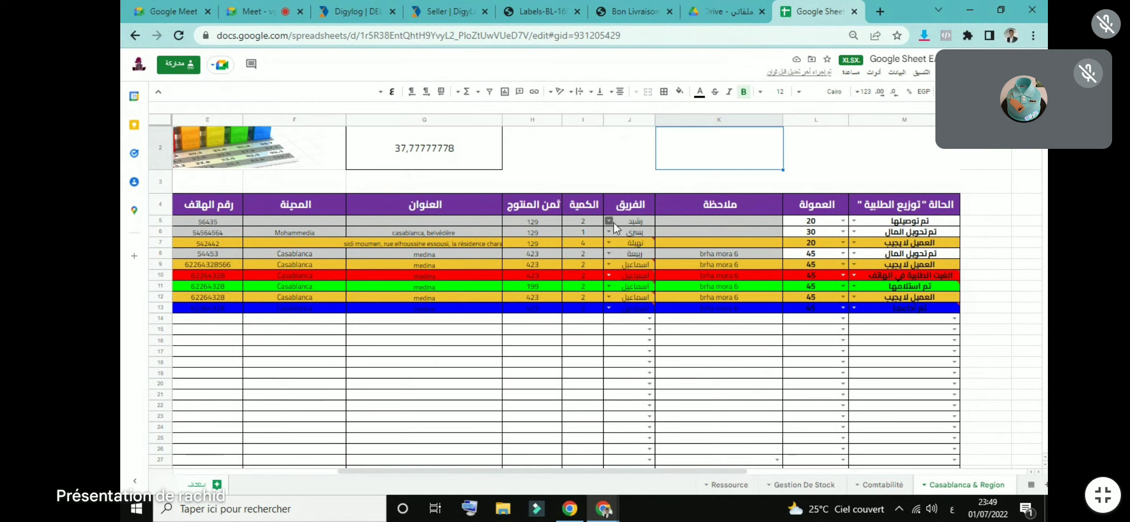
left_click(630, 222)
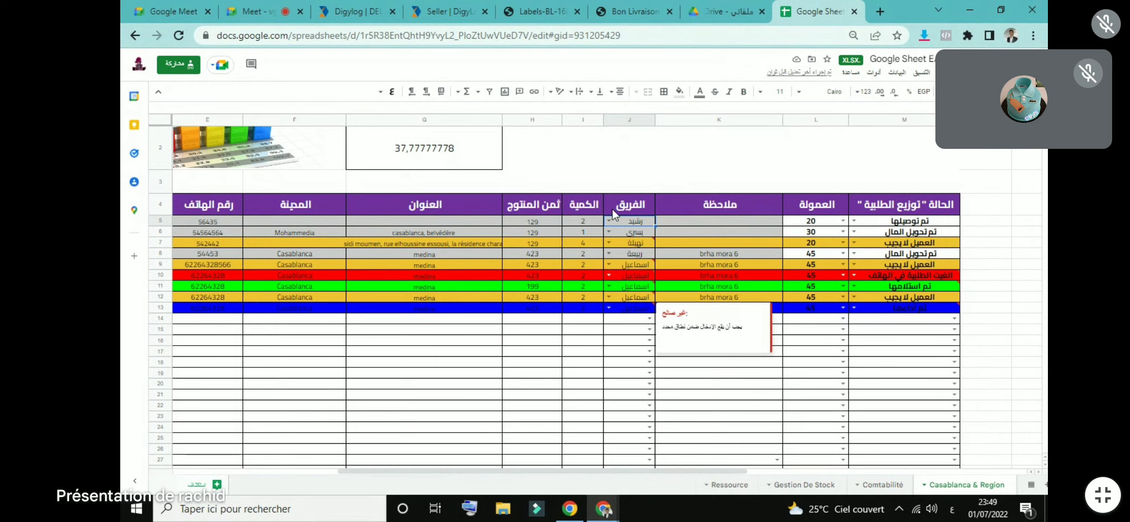
left_click(609, 221)
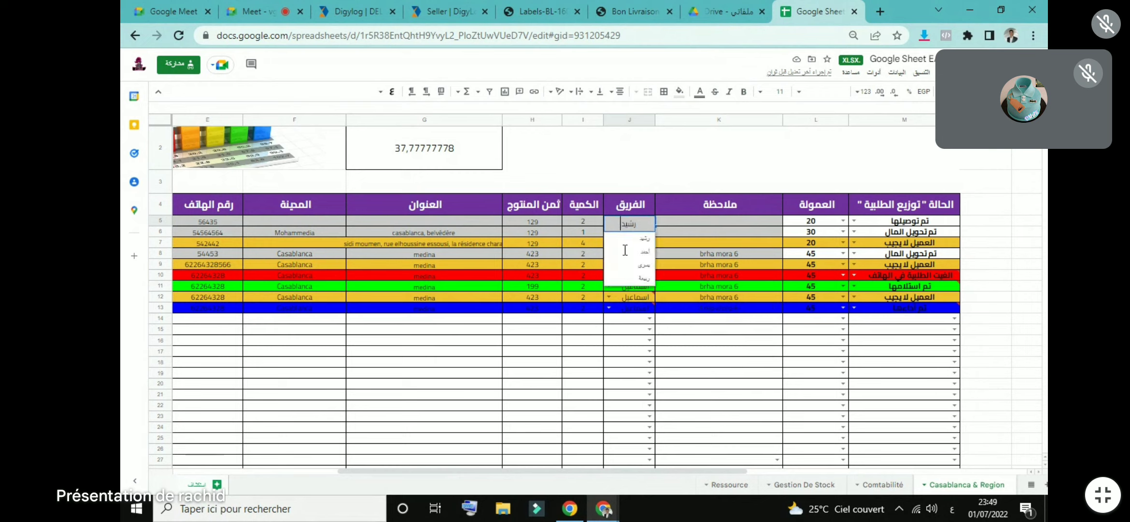
left_click(660, 183)
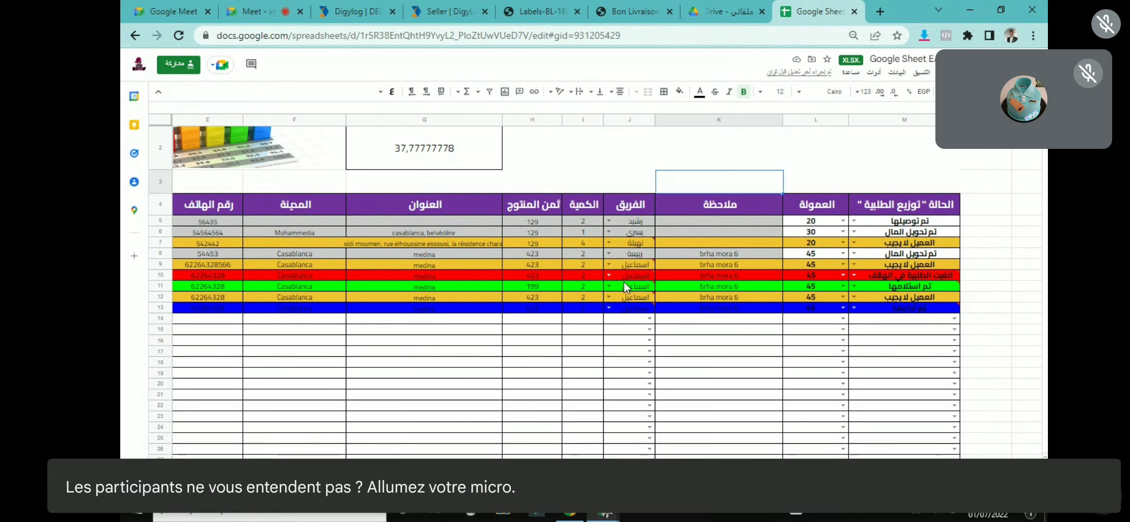
double_click(719, 222)
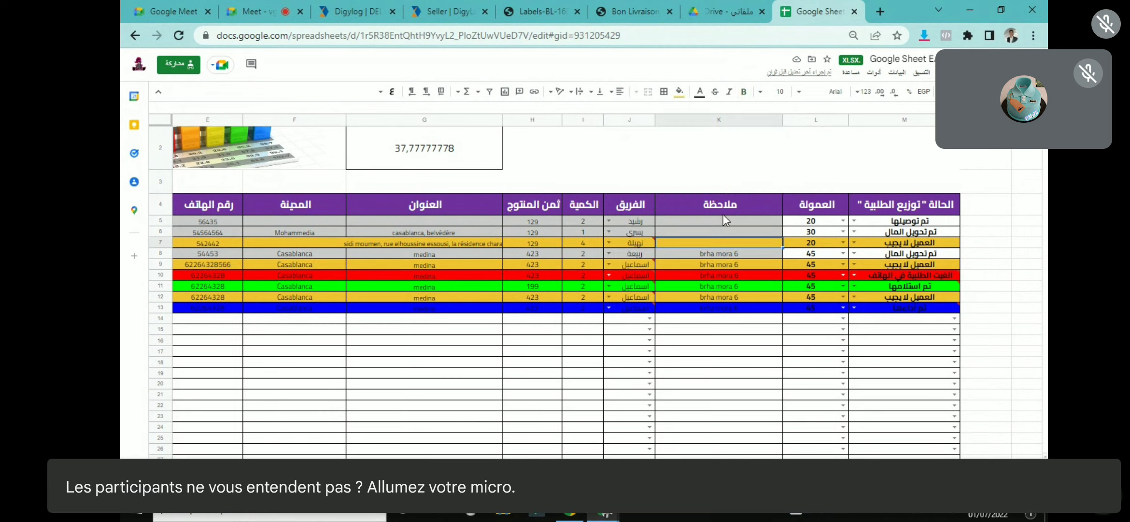
triple_click(717, 256)
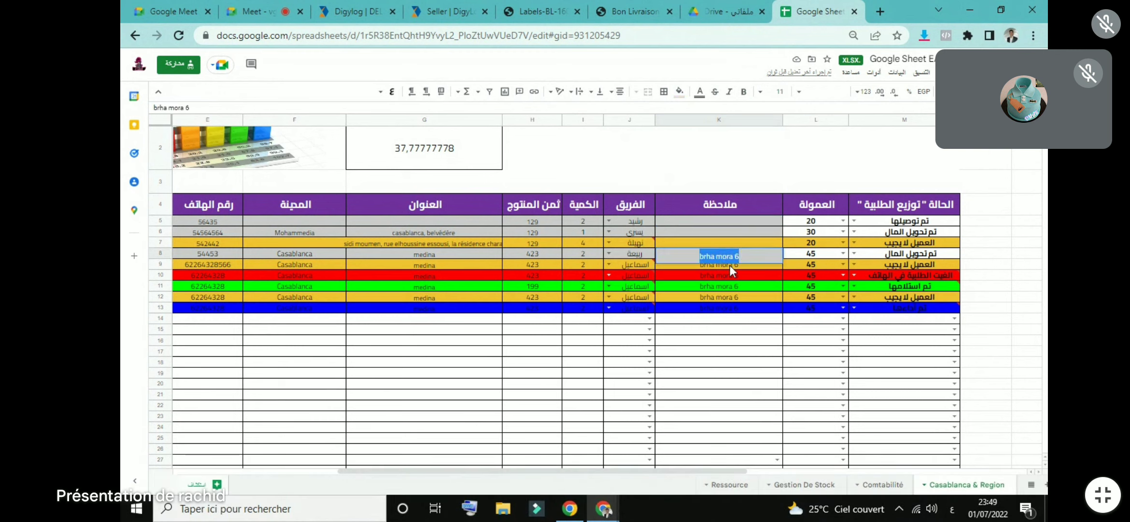
double_click(713, 228)
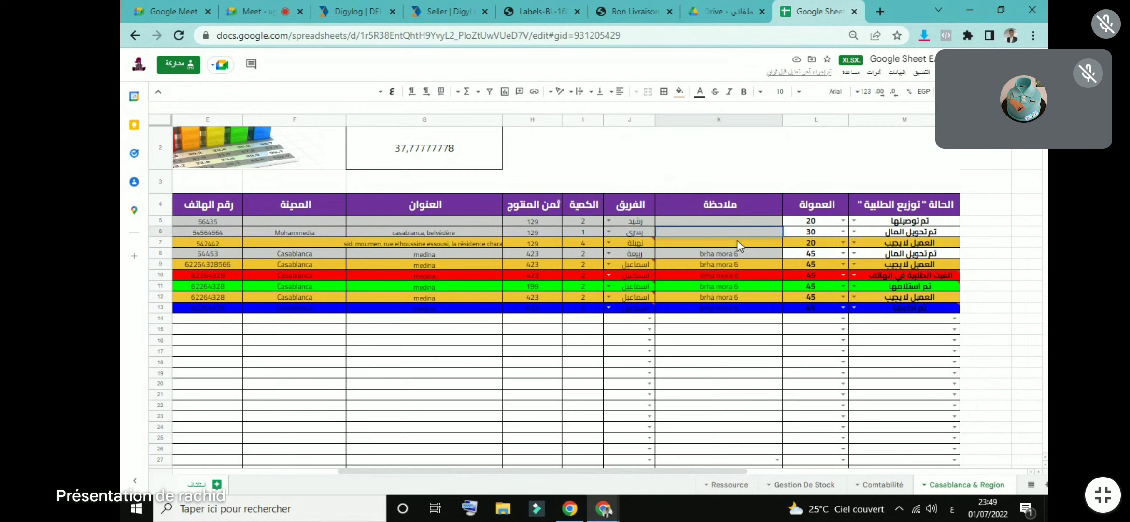
left_click(842, 221)
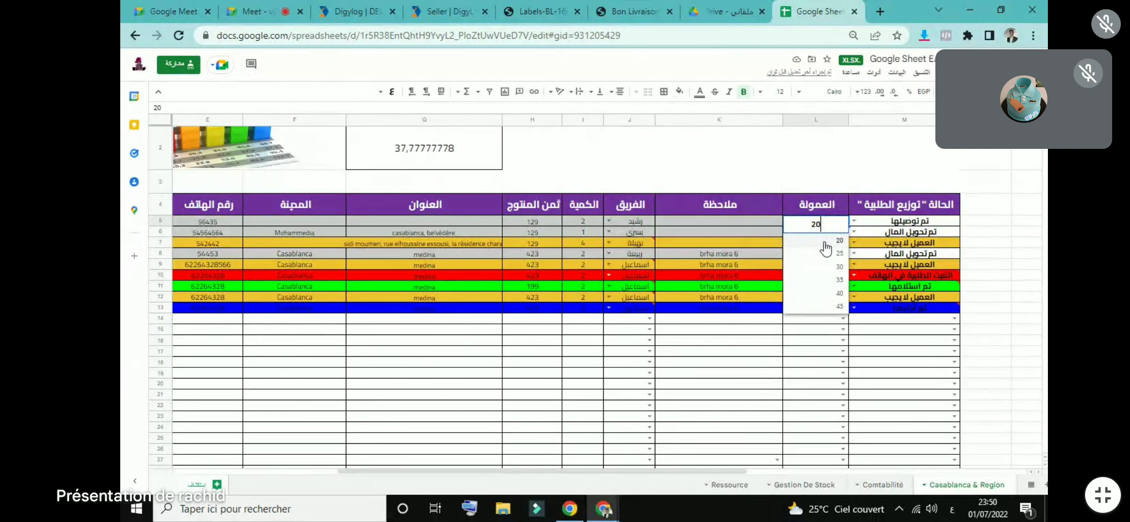
Step: Leave row 5's commission list at 20 and change the Ressource rate in D4 to 10
left_click(826, 243)
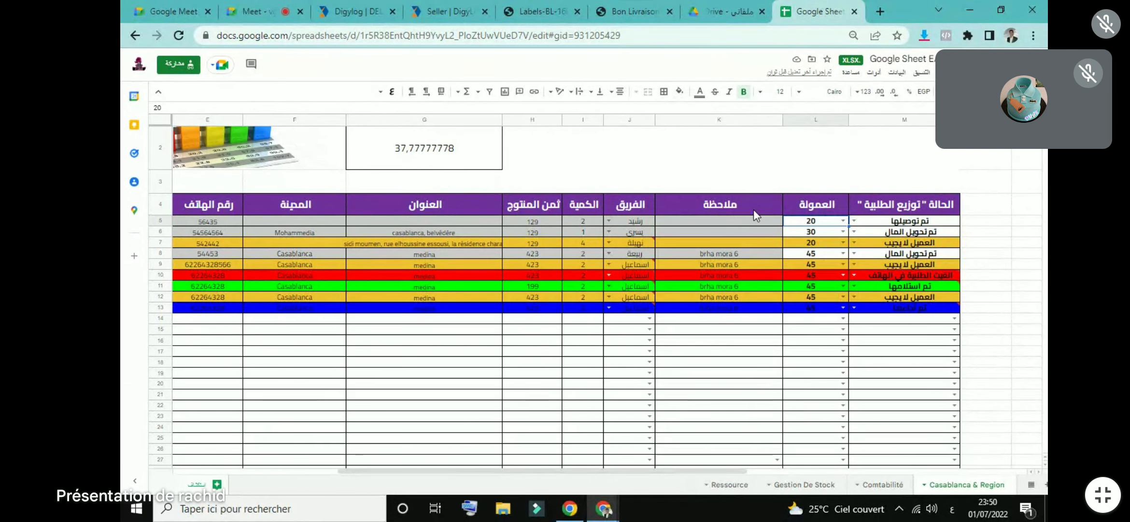
left_click(842, 221)
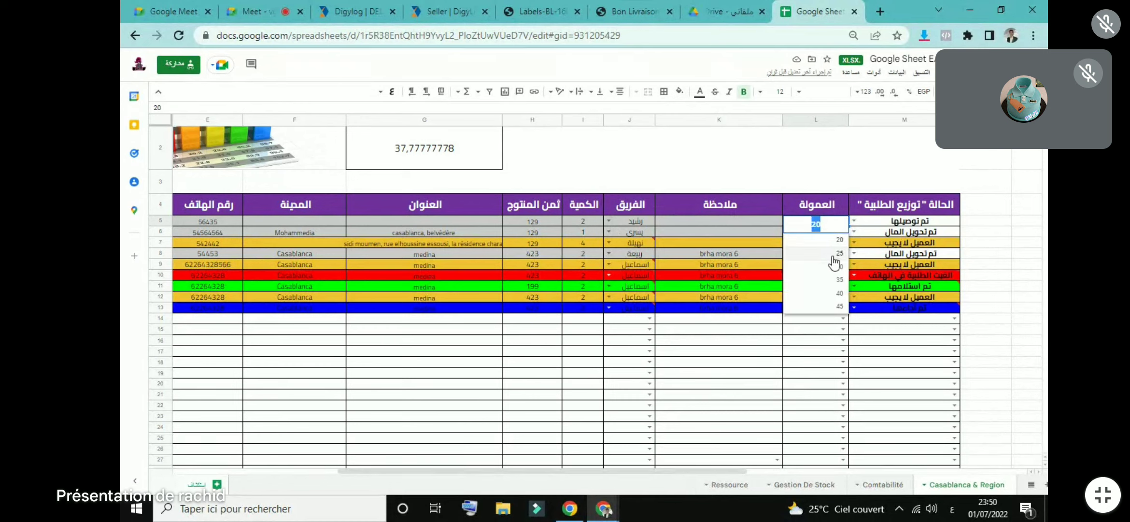
left_click(848, 162)
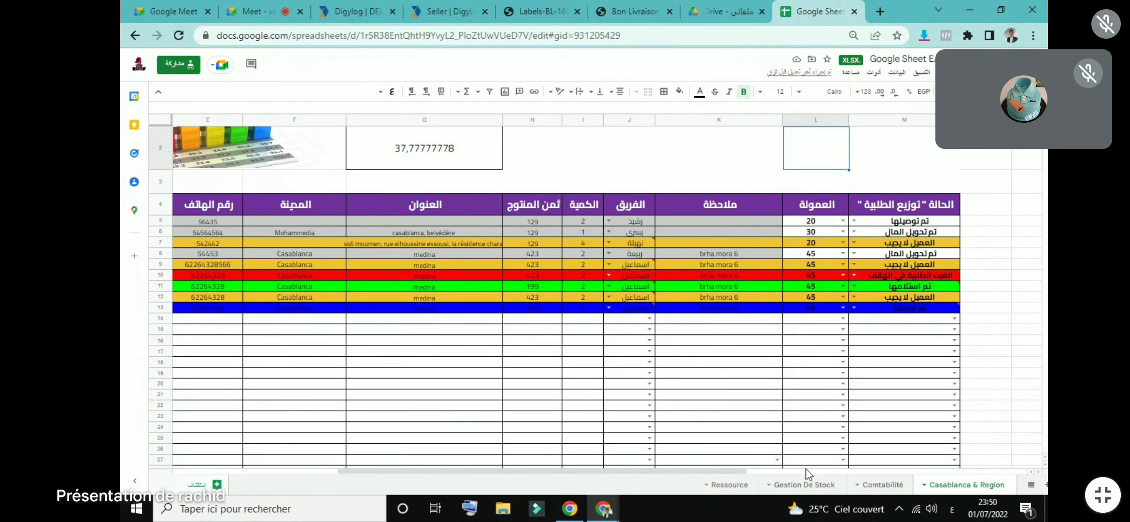
left_click(747, 490)
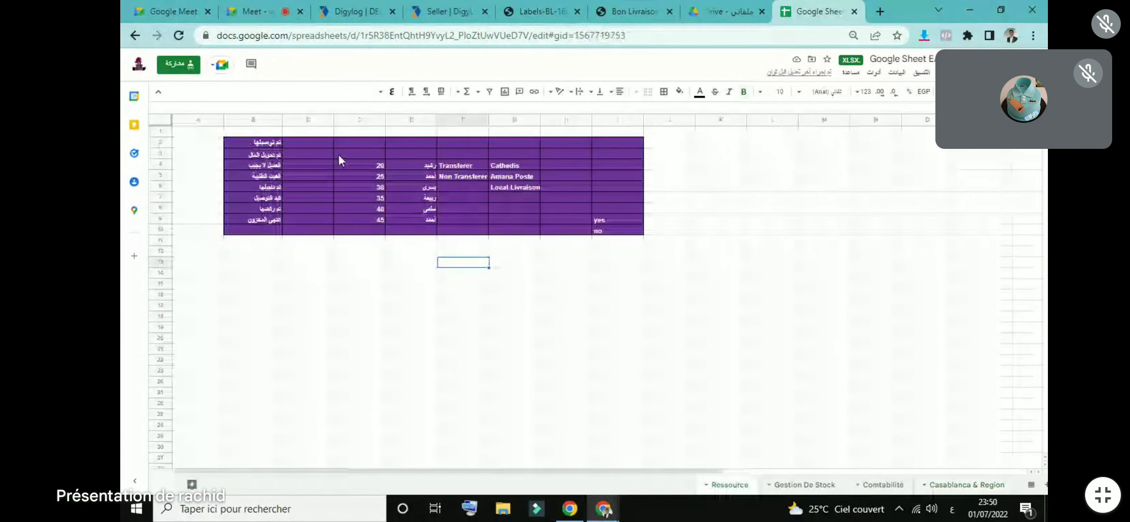
left_click(377, 165)
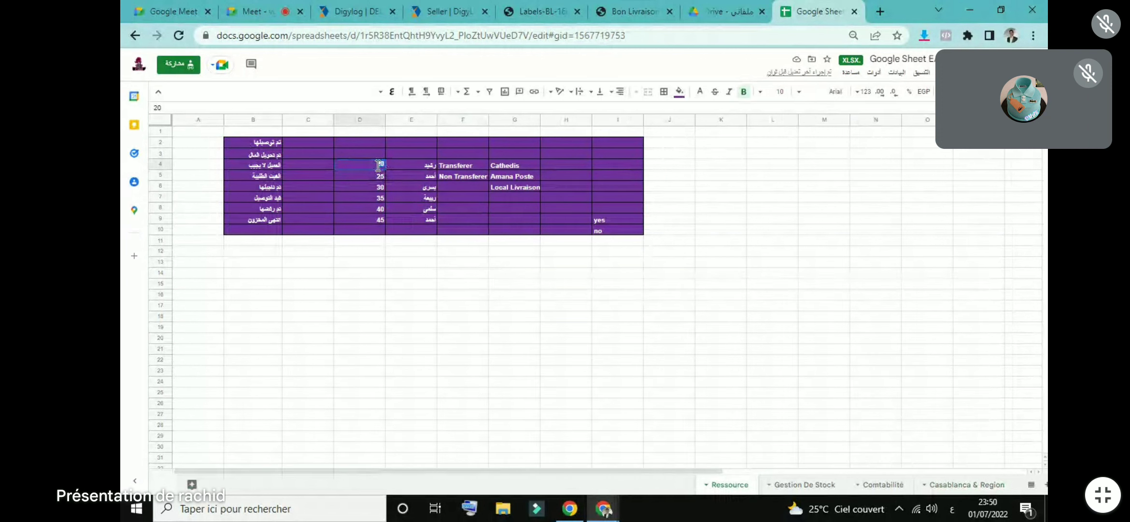
type("10")
left_click(380, 176)
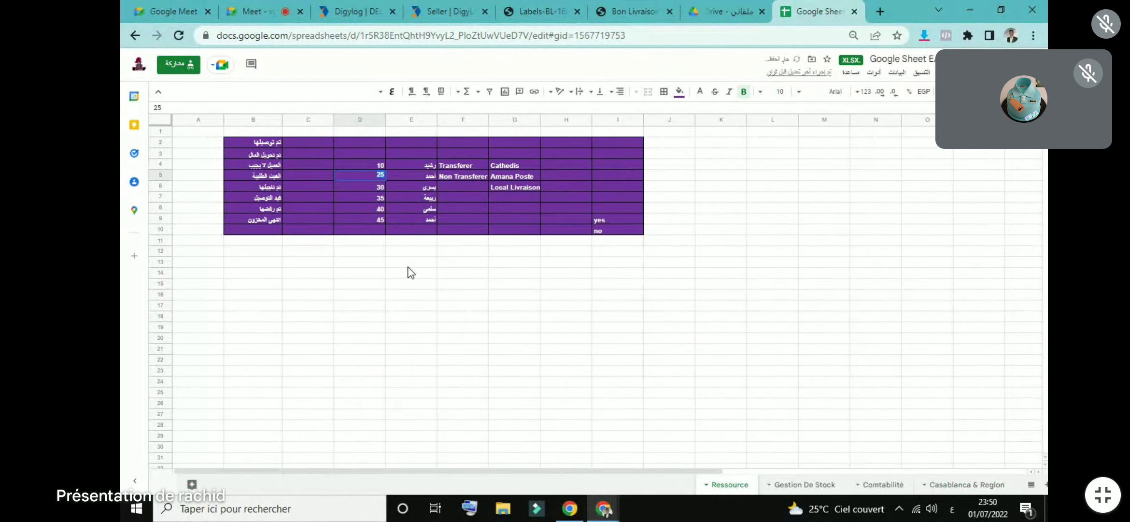
Step: Set the first order's status in M5 to الغيت الطلبية, then return to the Meet call
left_click(627, 484)
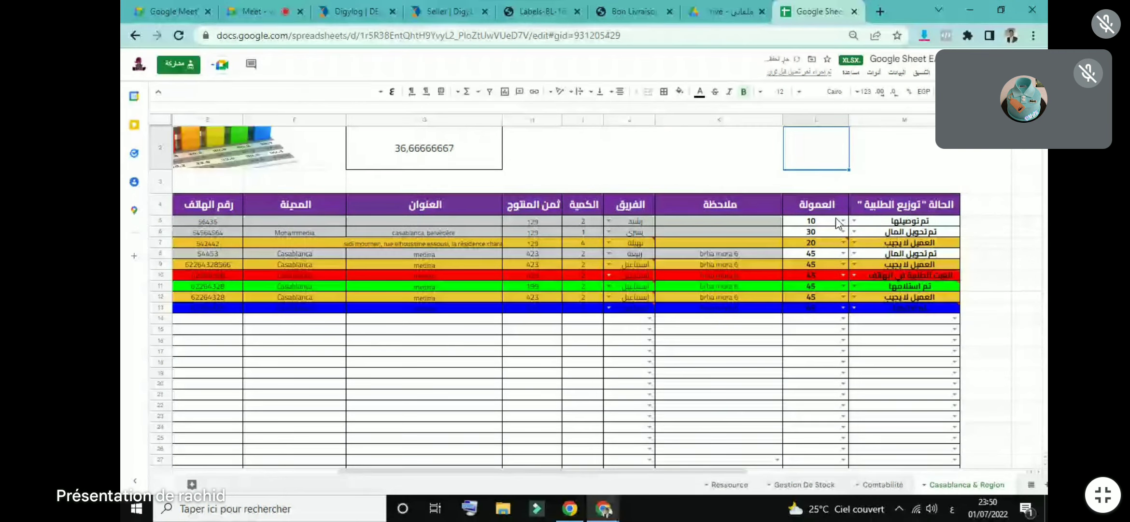
left_click(854, 220)
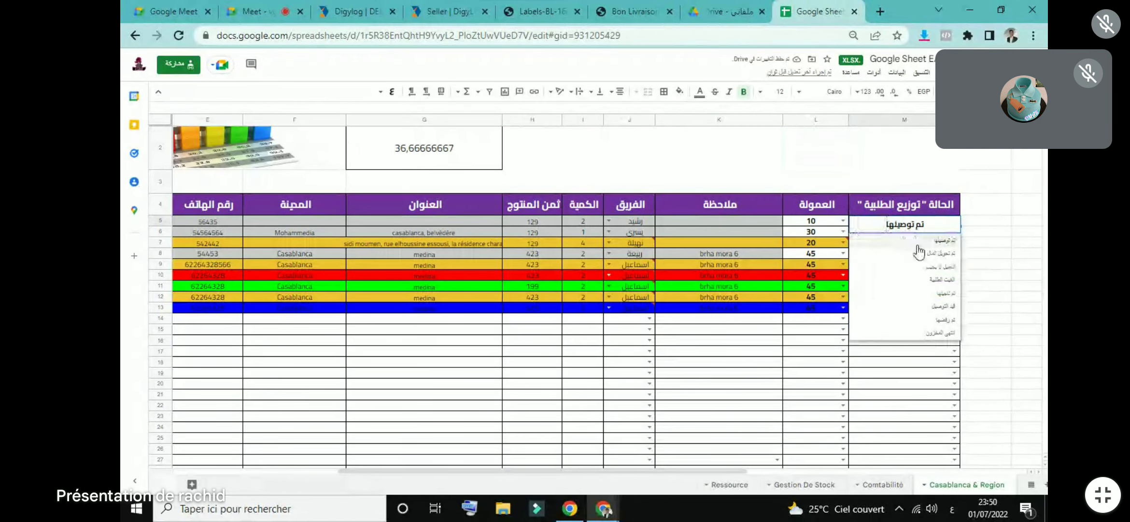
left_click(918, 280)
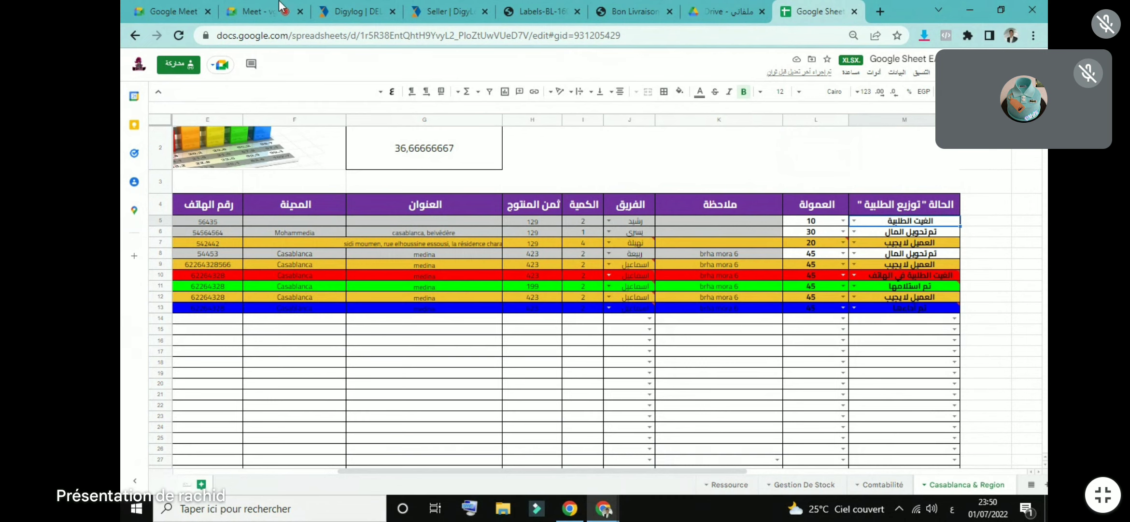
left_click(261, 11)
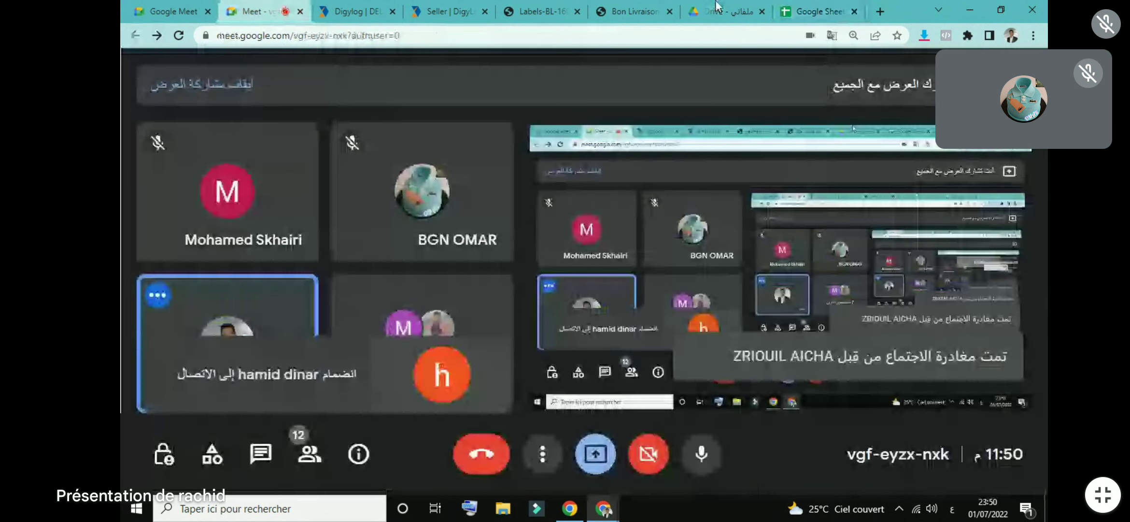
Step: Recheck the order spreadsheet, then stop presenting the screen in the Google Meet call
left_click(816, 11)
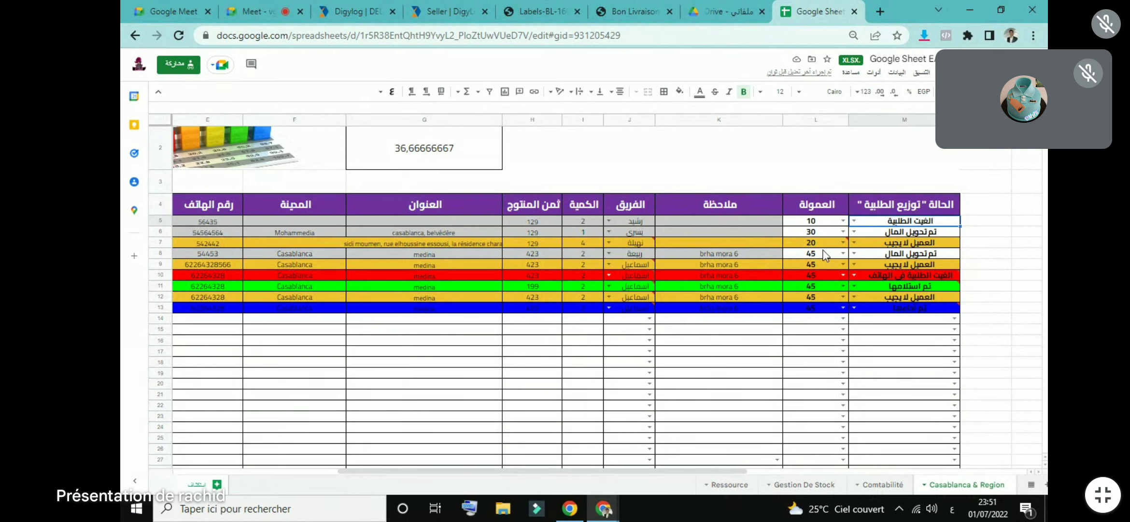
left_click(769, 190)
mouse_move(826, 244)
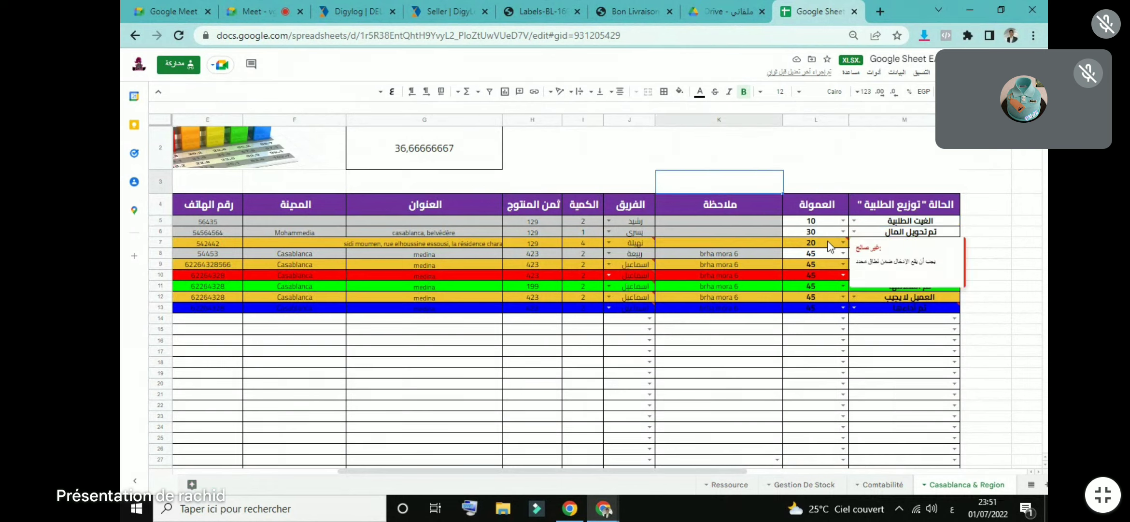
left_click(237, 7)
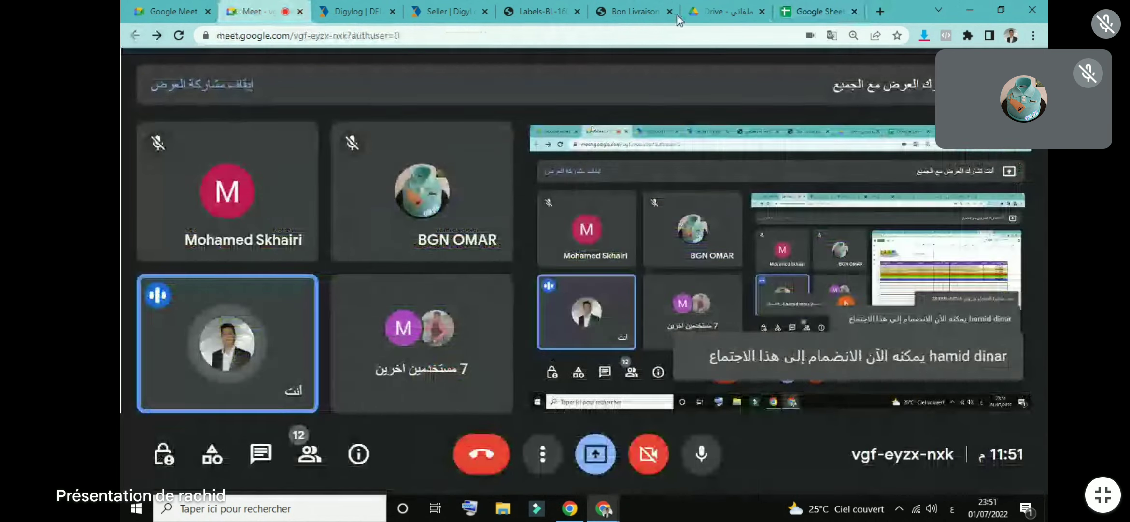
left_click(830, 7)
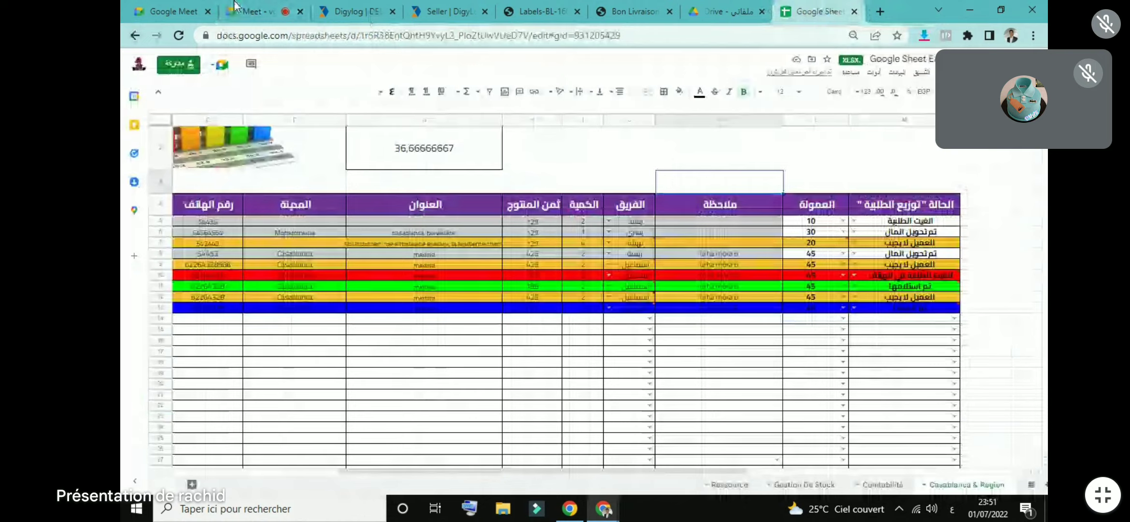
left_click(234, 4)
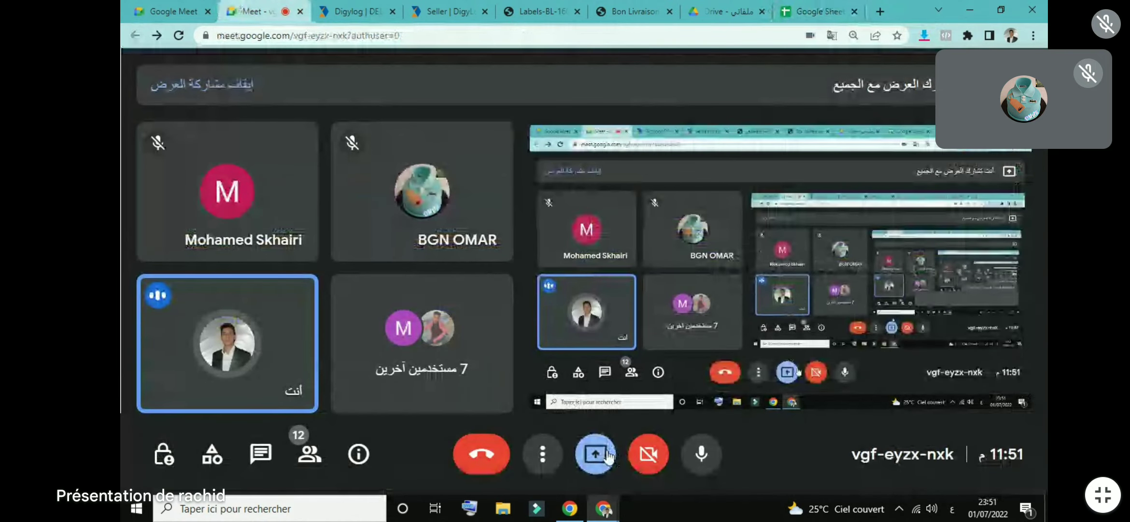
left_click(437, 393)
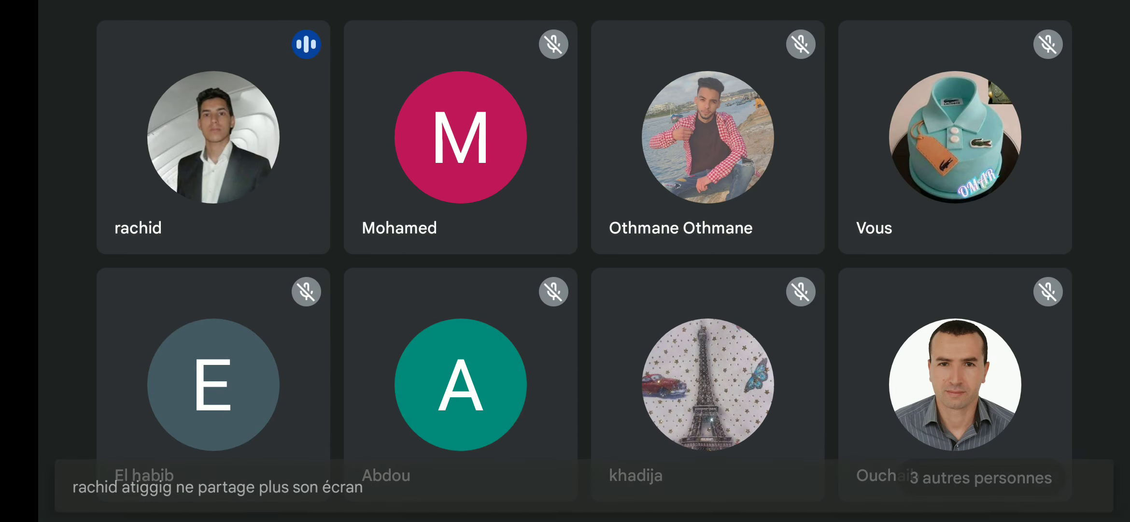